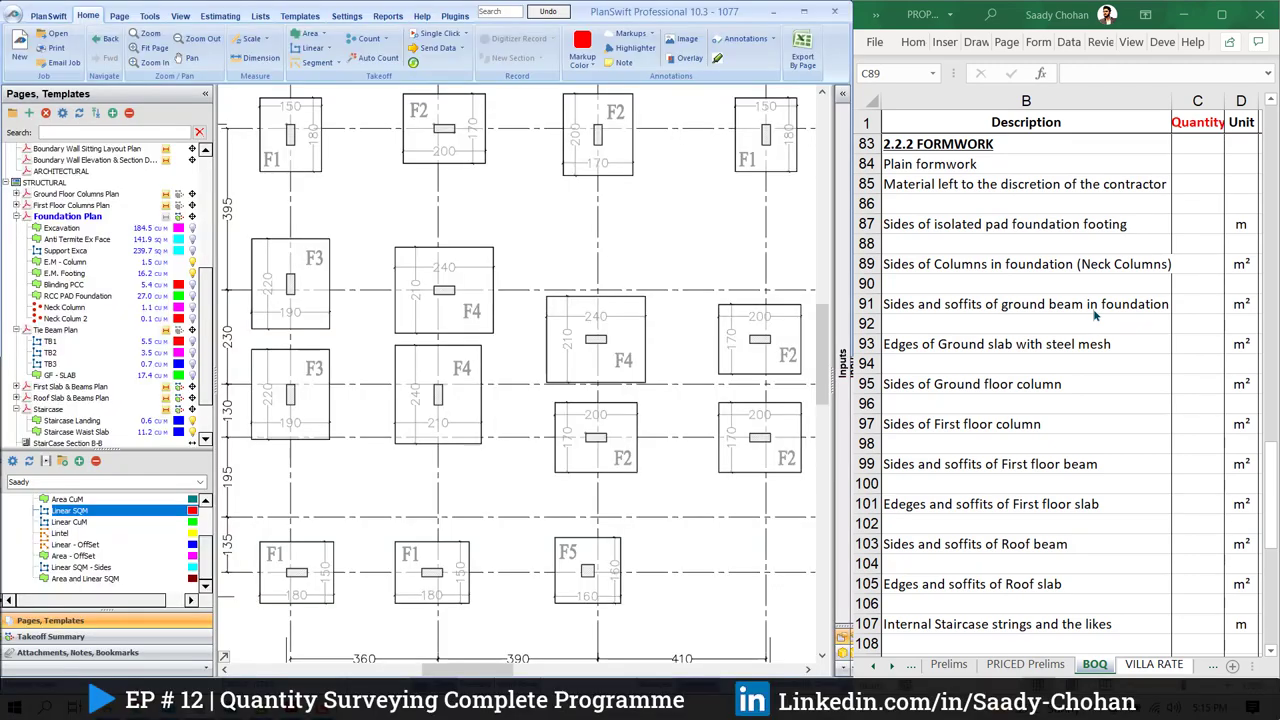
Review the bill of quantities through the formwork section and check the NRM 2 formwork rule for sides of foundations and bases
scroll(1085, 320, up, 20)
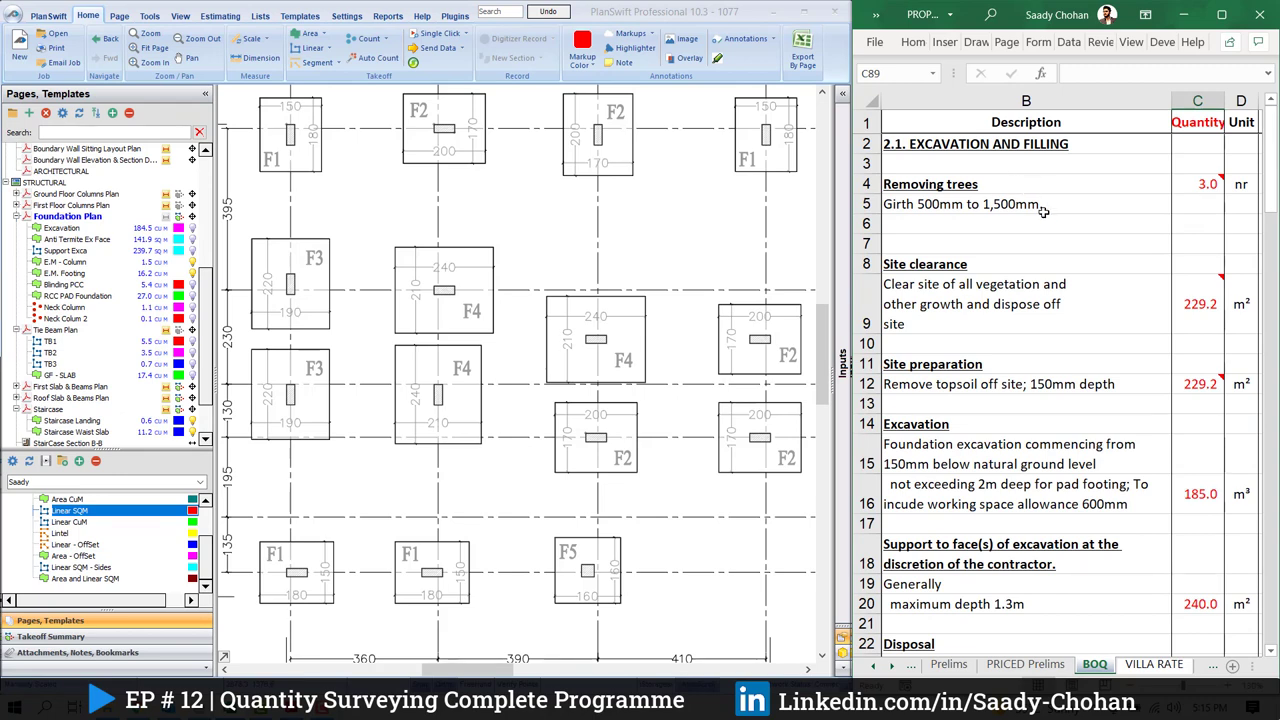
scroll(1040, 222, down, 15)
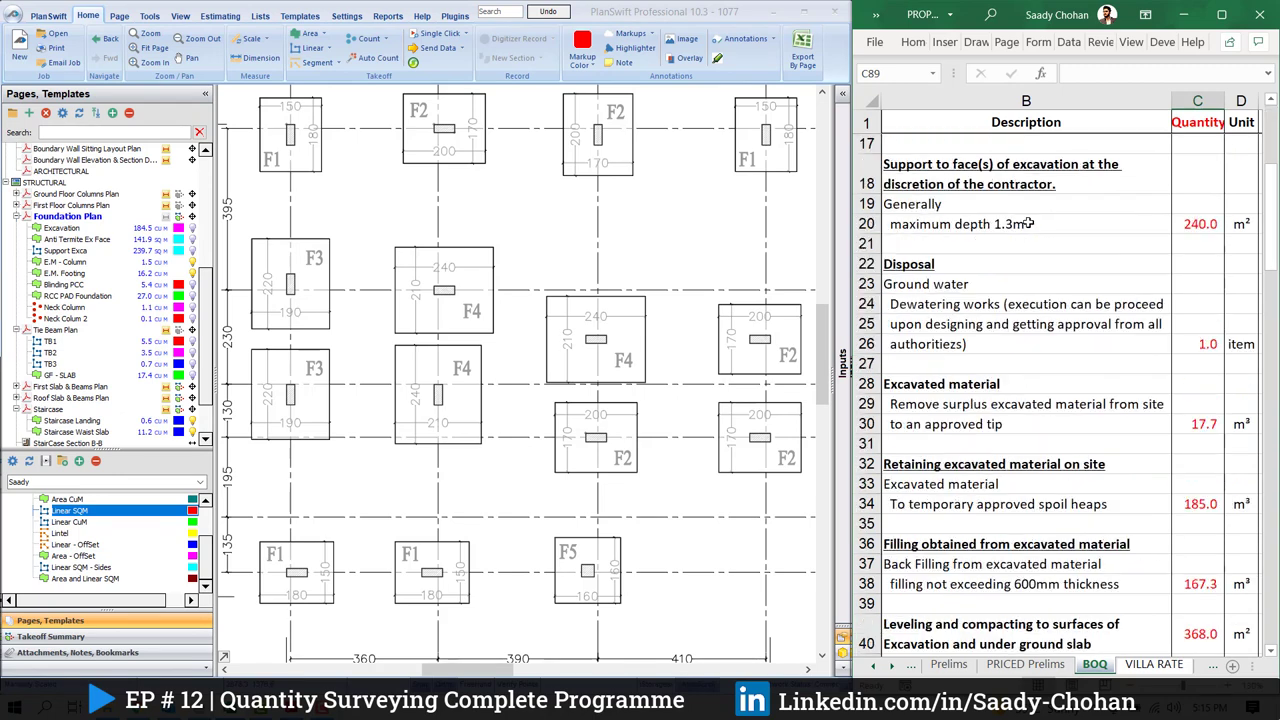
scroll(1025, 228, down, 10)
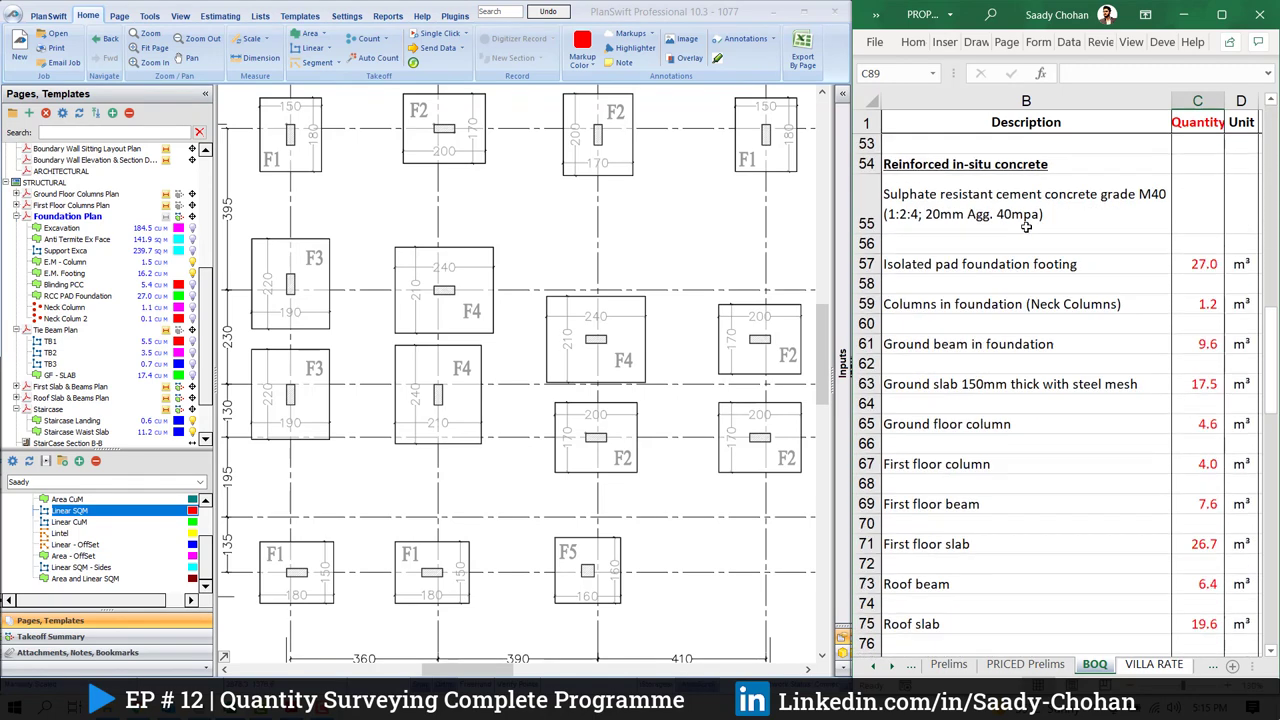
scroll(1025, 226, down, 2)
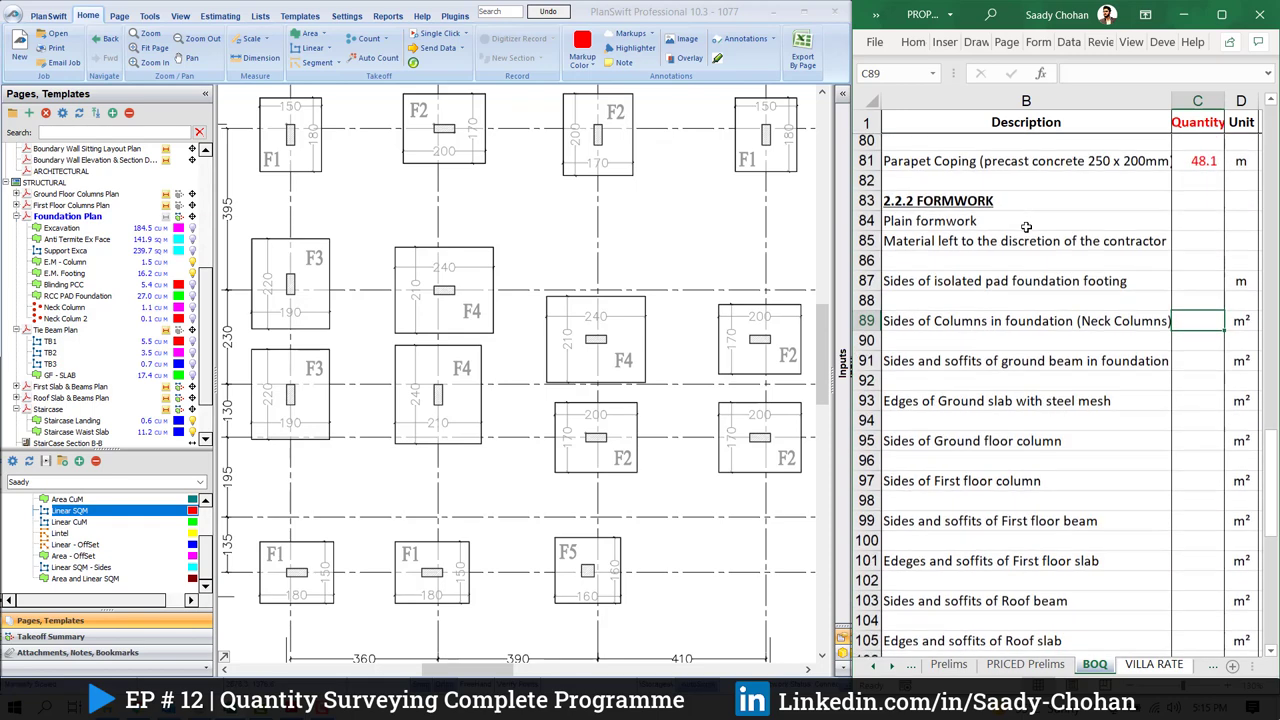
click(1203, 225)
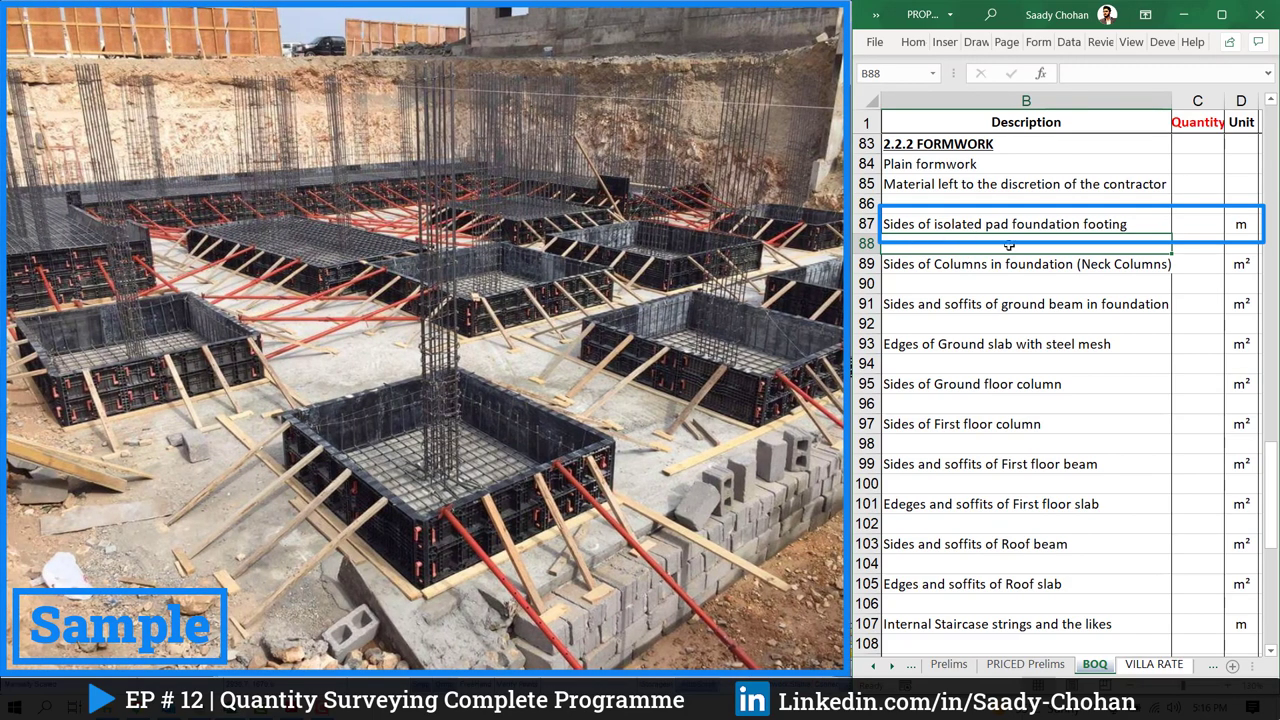
click(1196, 227)
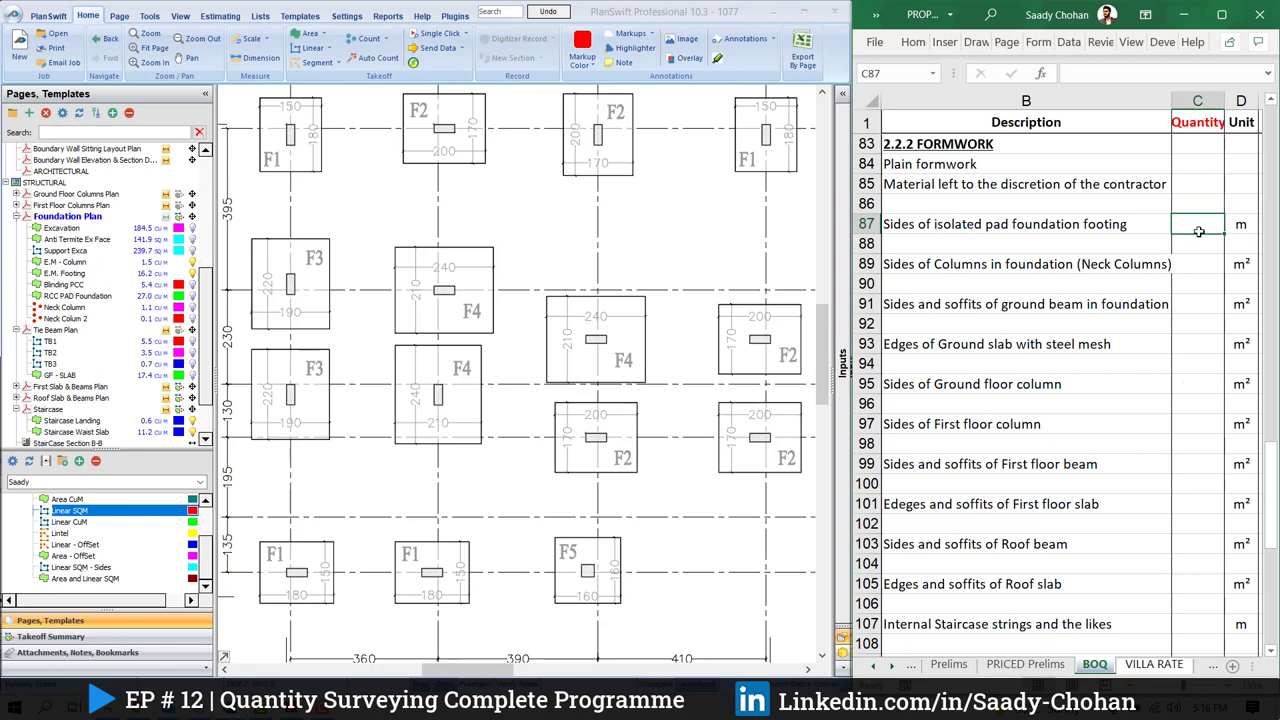
key(alt+Tab)
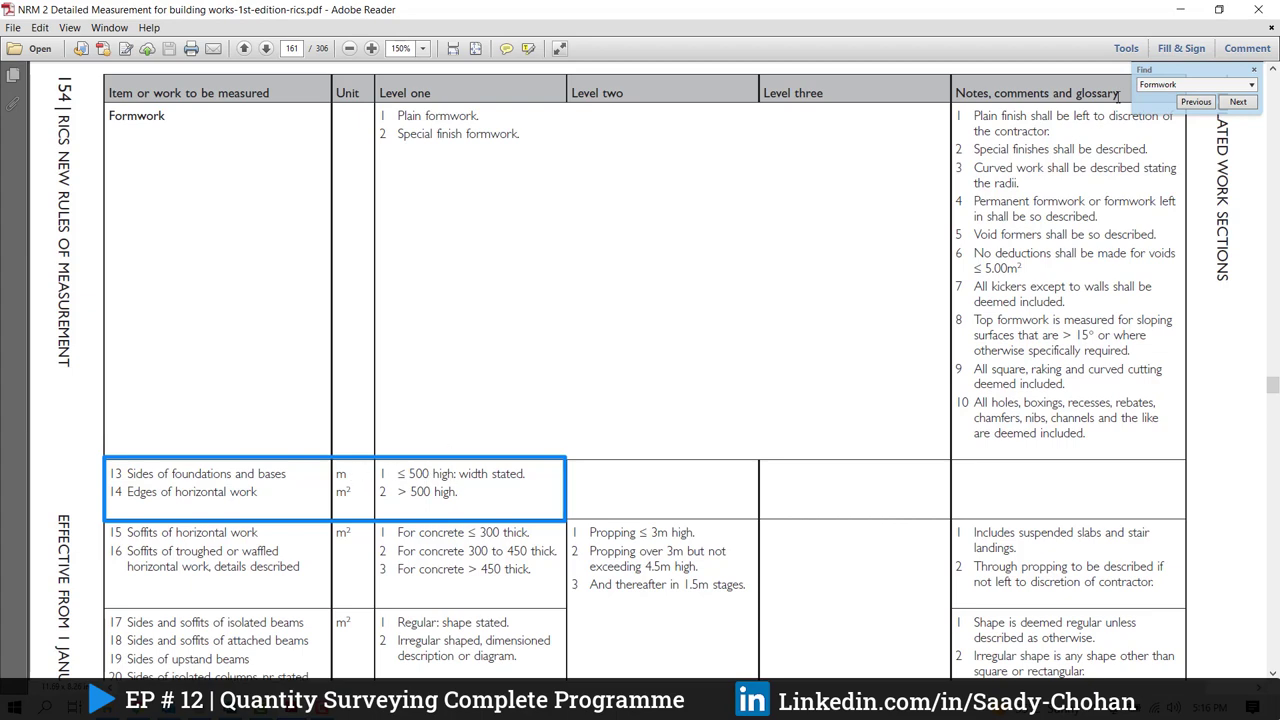
click(1180, 9)
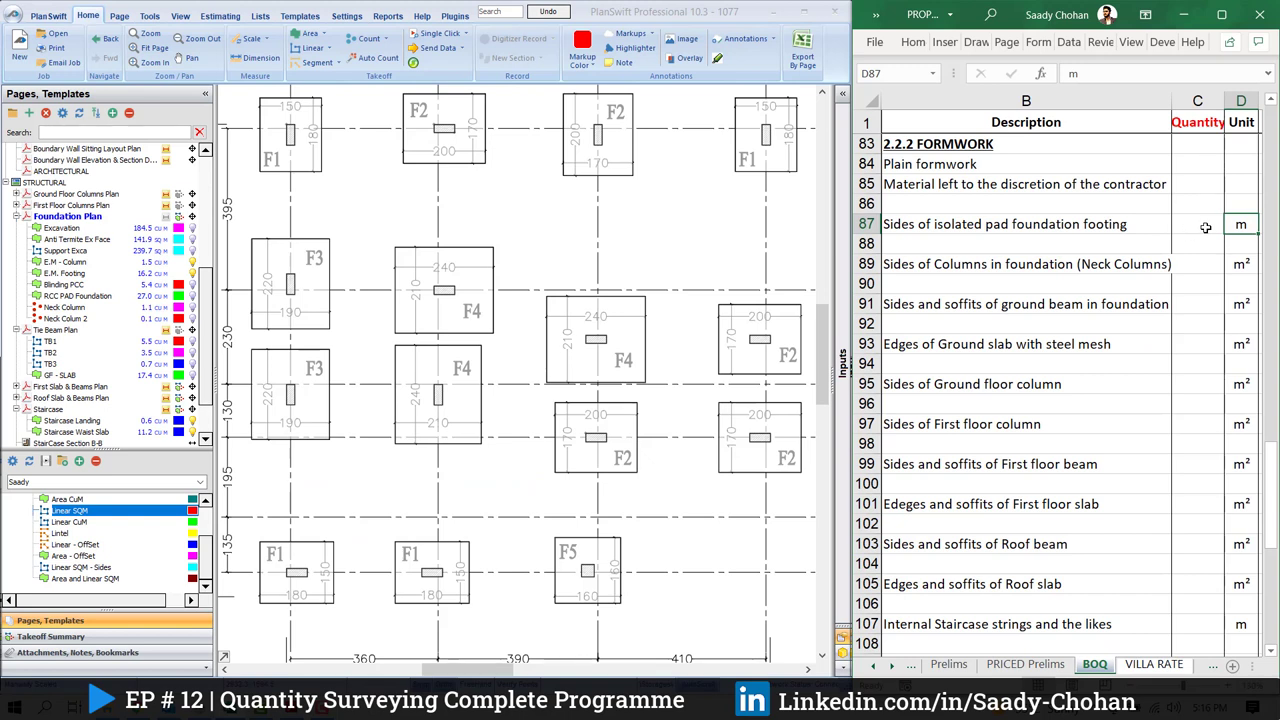
click(1135, 226)
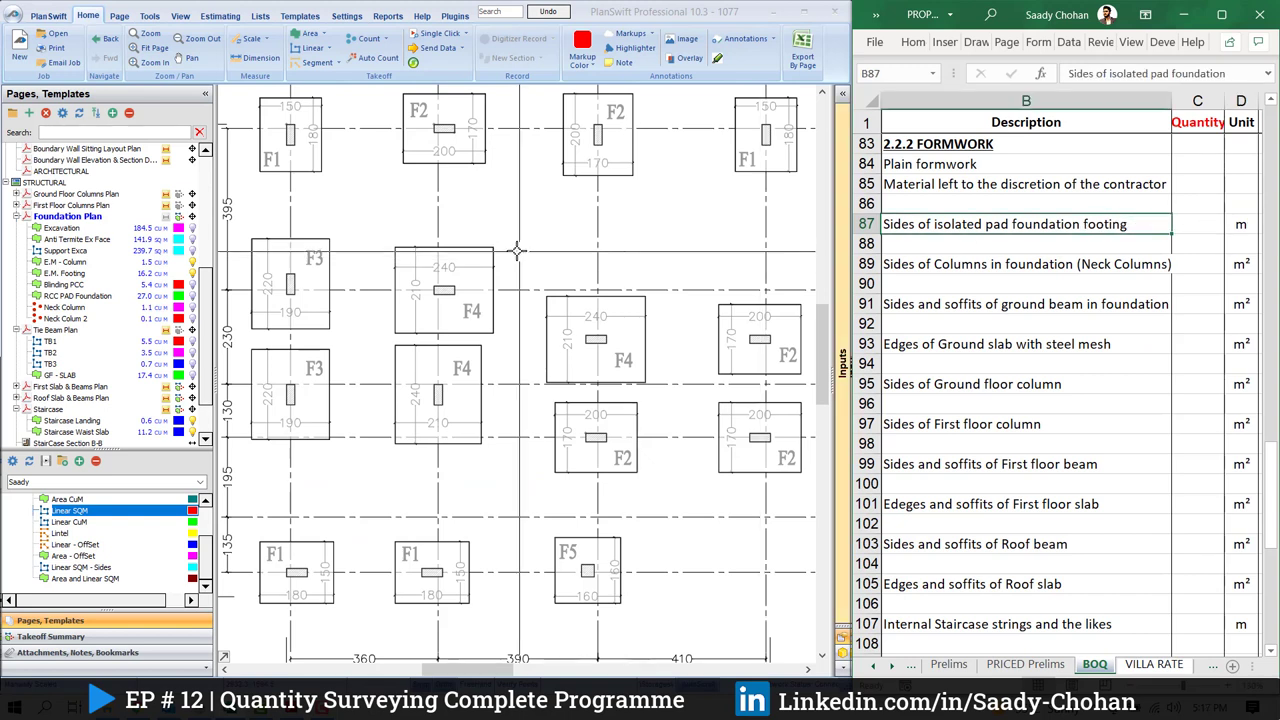
Create a green linear takeoff named "Formwork - Pad Footing" in the FormWork folder on the foundation plan
scroll(447, 230, up, 1)
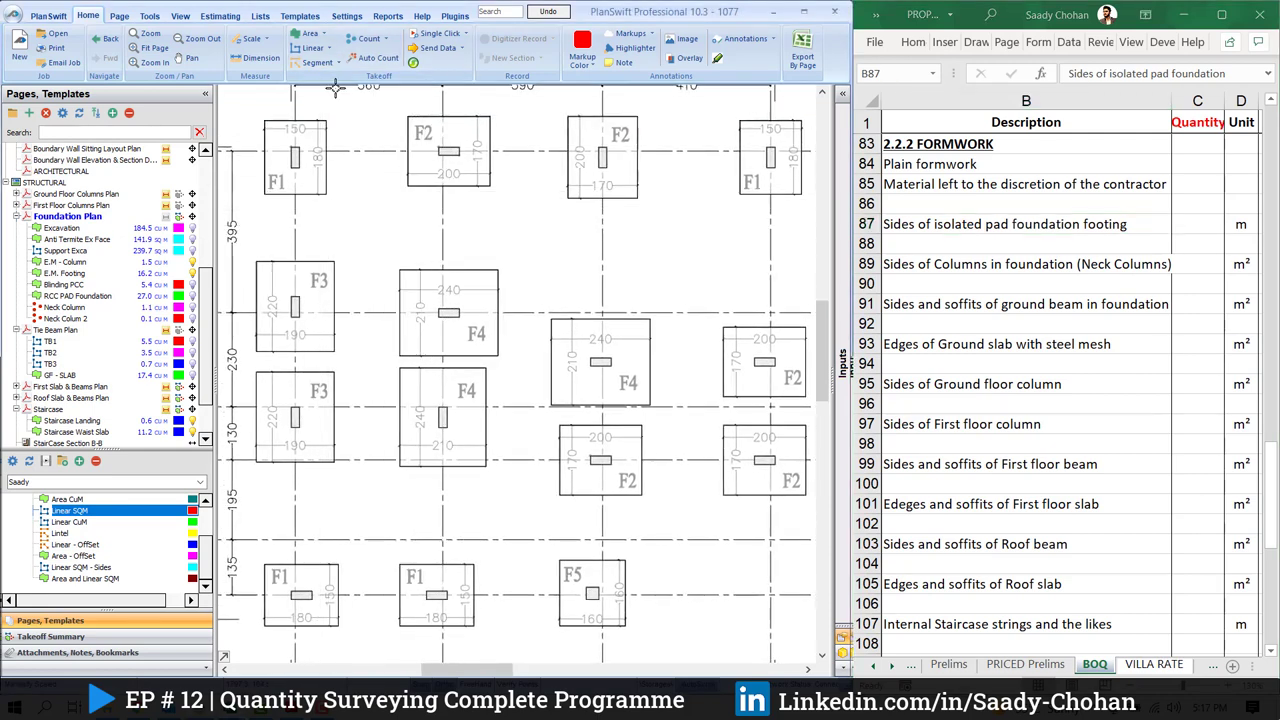
click(312, 49)
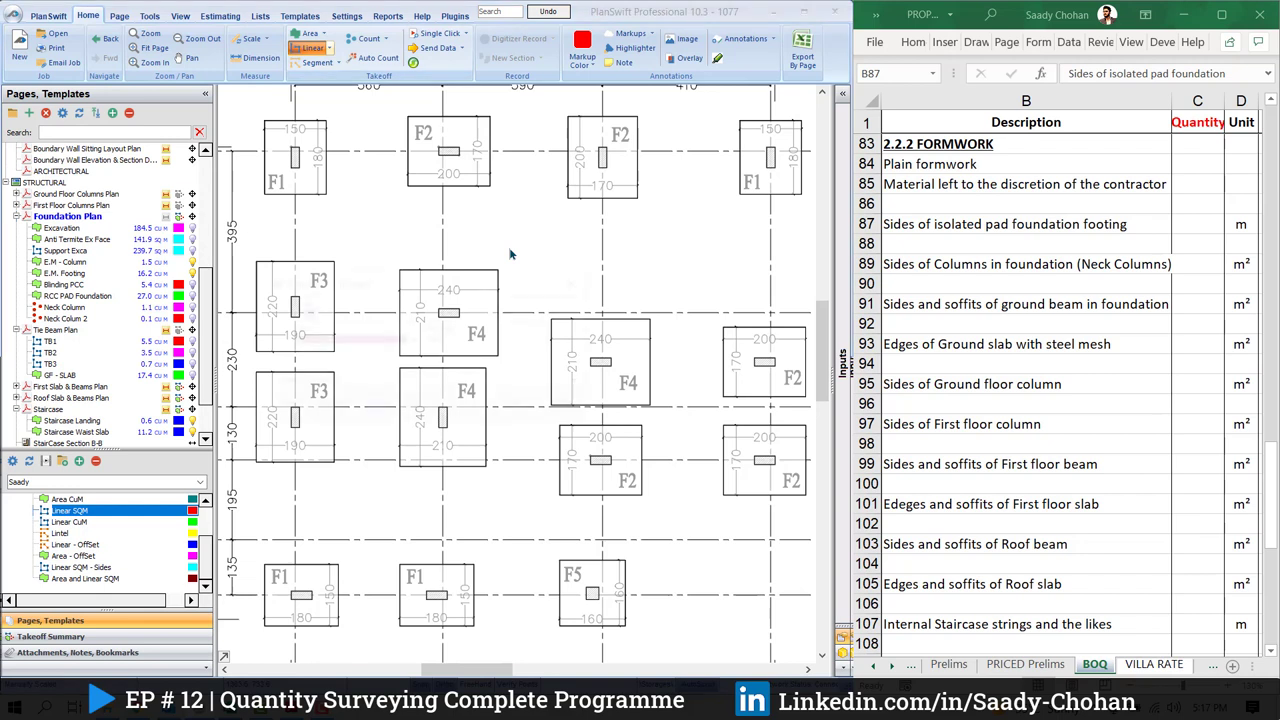
text(Formwork - Pad Footing)
click(413, 340)
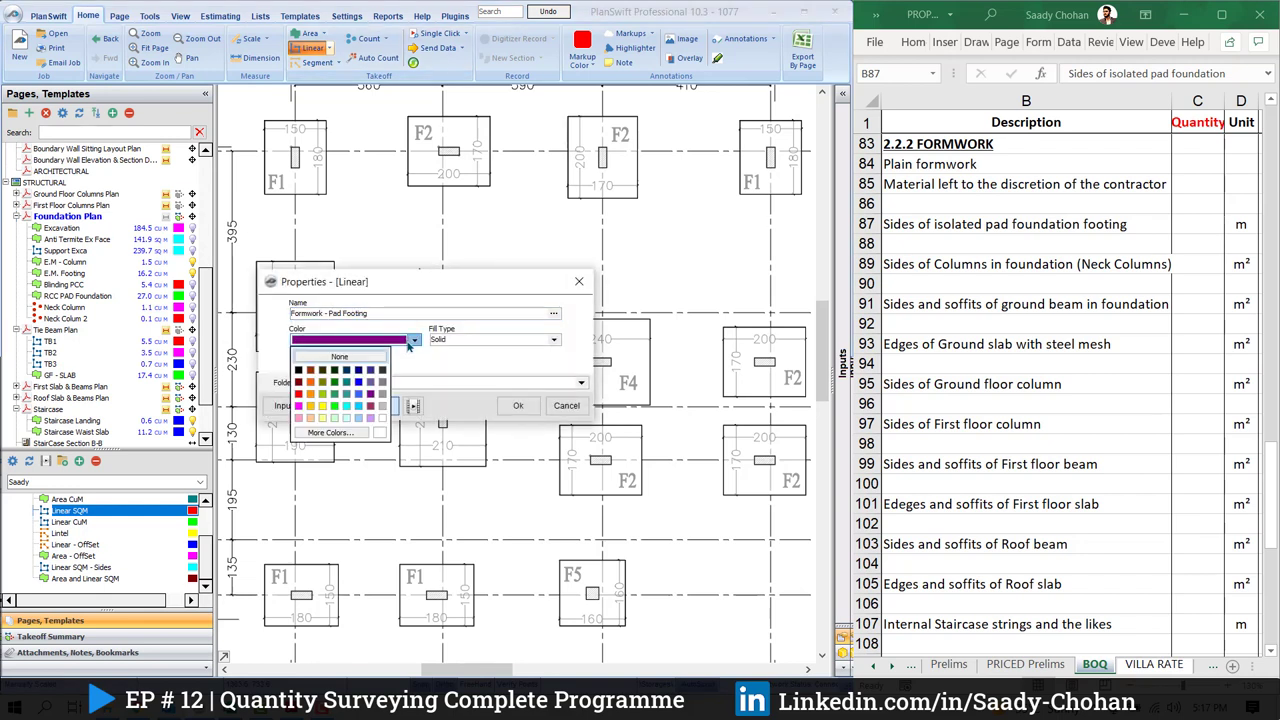
click(335, 408)
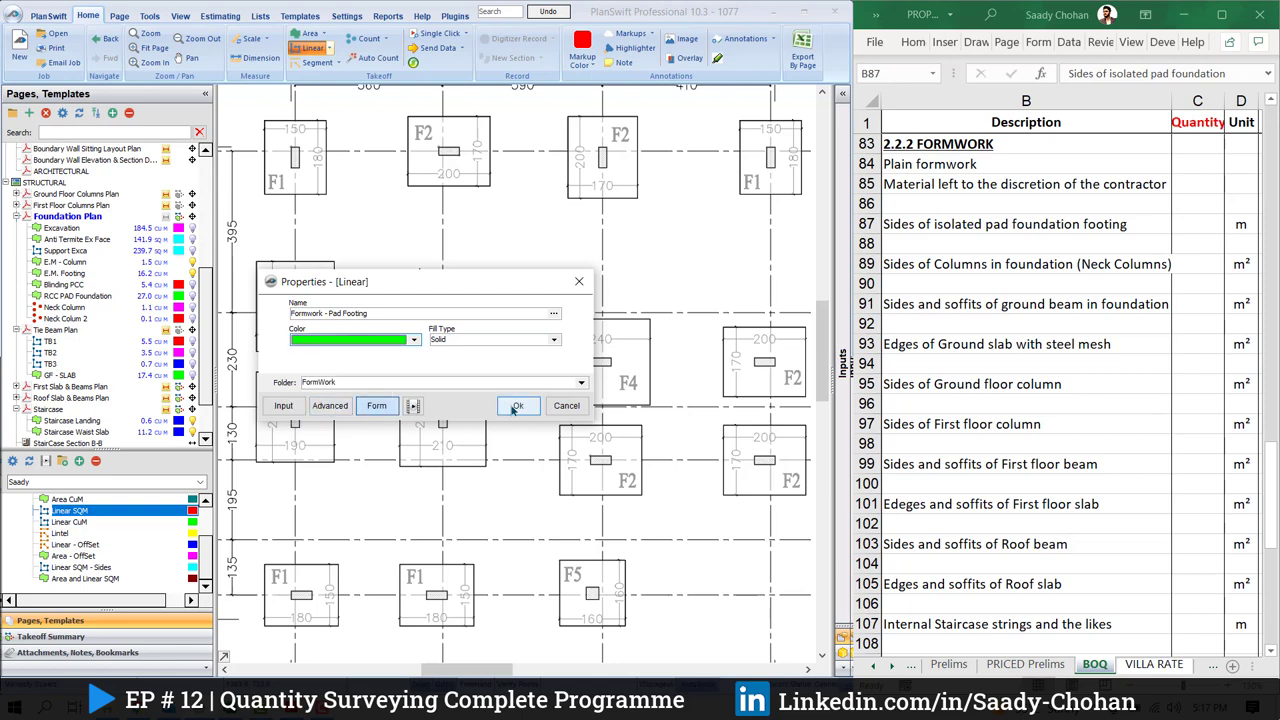
click(516, 406)
Outline the perimeters of all 15 pad footings, F1 to F5, on the foundation plan with box-shaped linear sections
drag(494, 363, 551, 366)
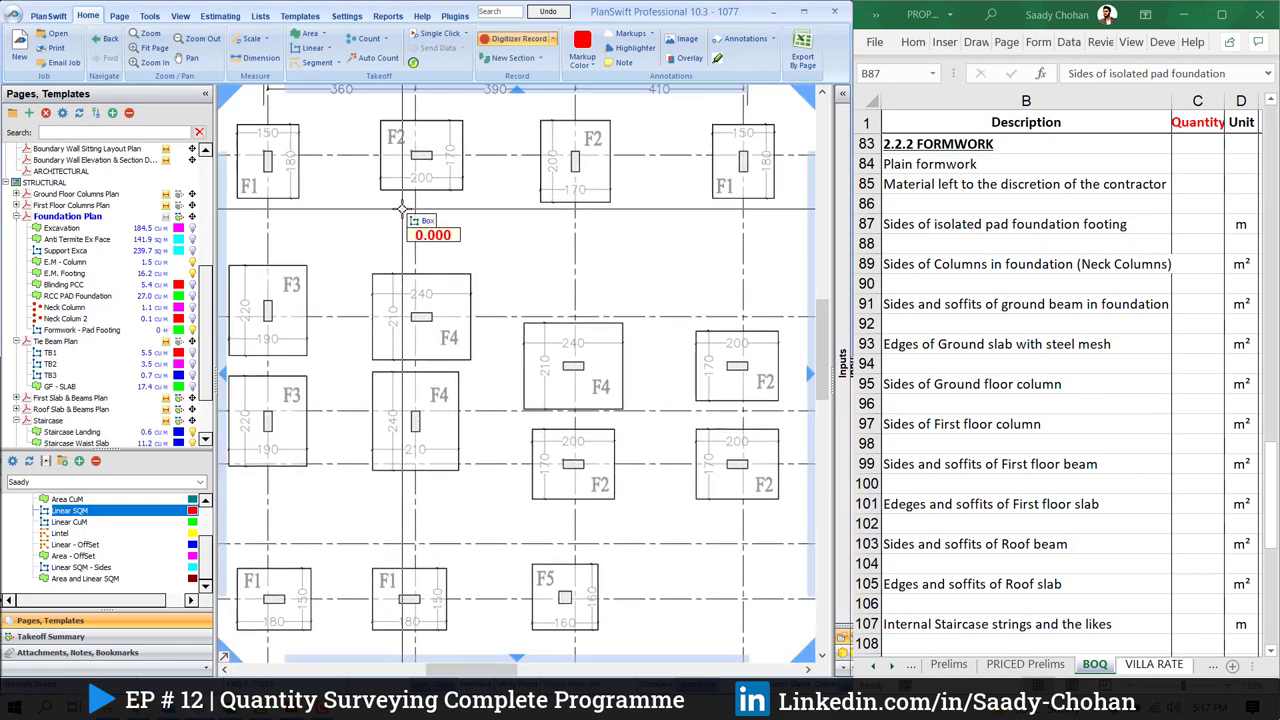
drag(244, 124, 306, 198)
drag(388, 120, 470, 190)
drag(547, 120, 618, 202)
drag(720, 124, 782, 198)
drag(786, 331, 704, 400)
drag(630, 323, 531, 409)
drag(478, 274, 379, 359)
drag(314, 265, 236, 355)
drag(314, 376, 236, 466)
drag(318, 568, 244, 630)
drag(454, 568, 380, 630)
drag(466, 372, 379, 470)
drag(622, 429, 540, 499)
drag(605, 564, 539, 630)
drag(786, 429, 703, 499)
key(Escape)
Enter the pad footing formwork quantity of 113.3 for the sides of isolated pad foundation footing item in cell C87
click(48, 363)
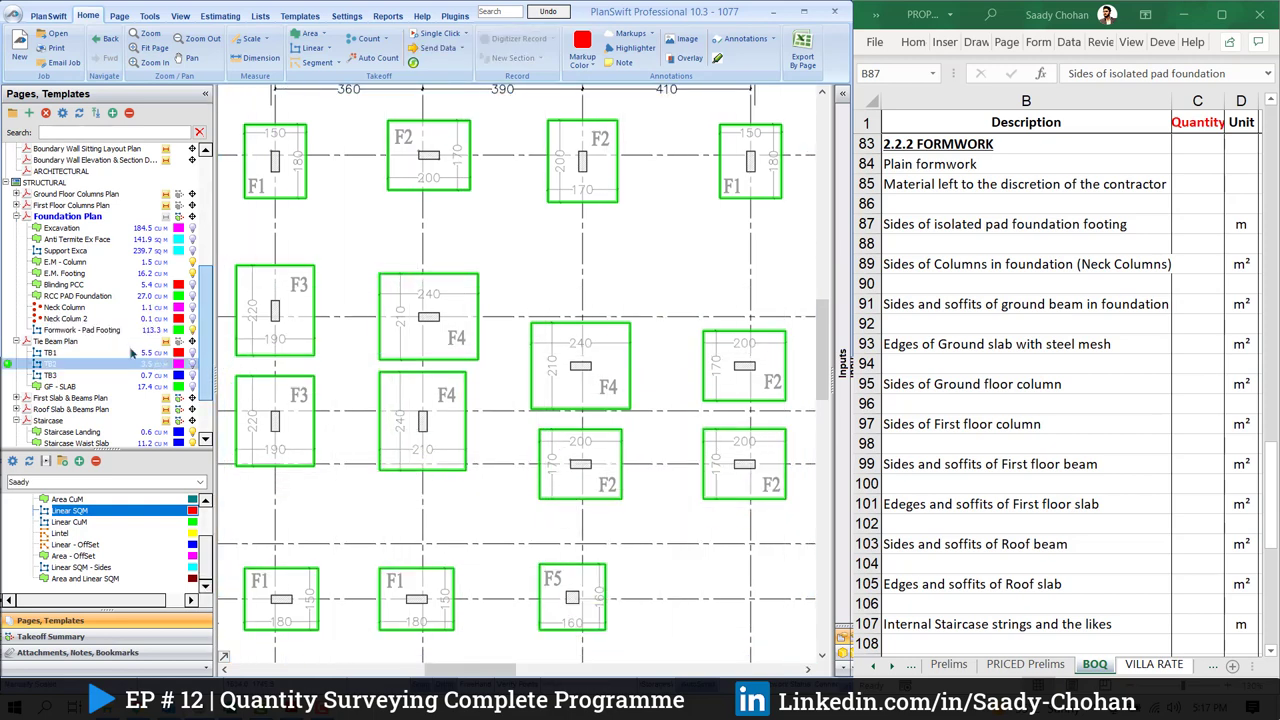
click(68, 206)
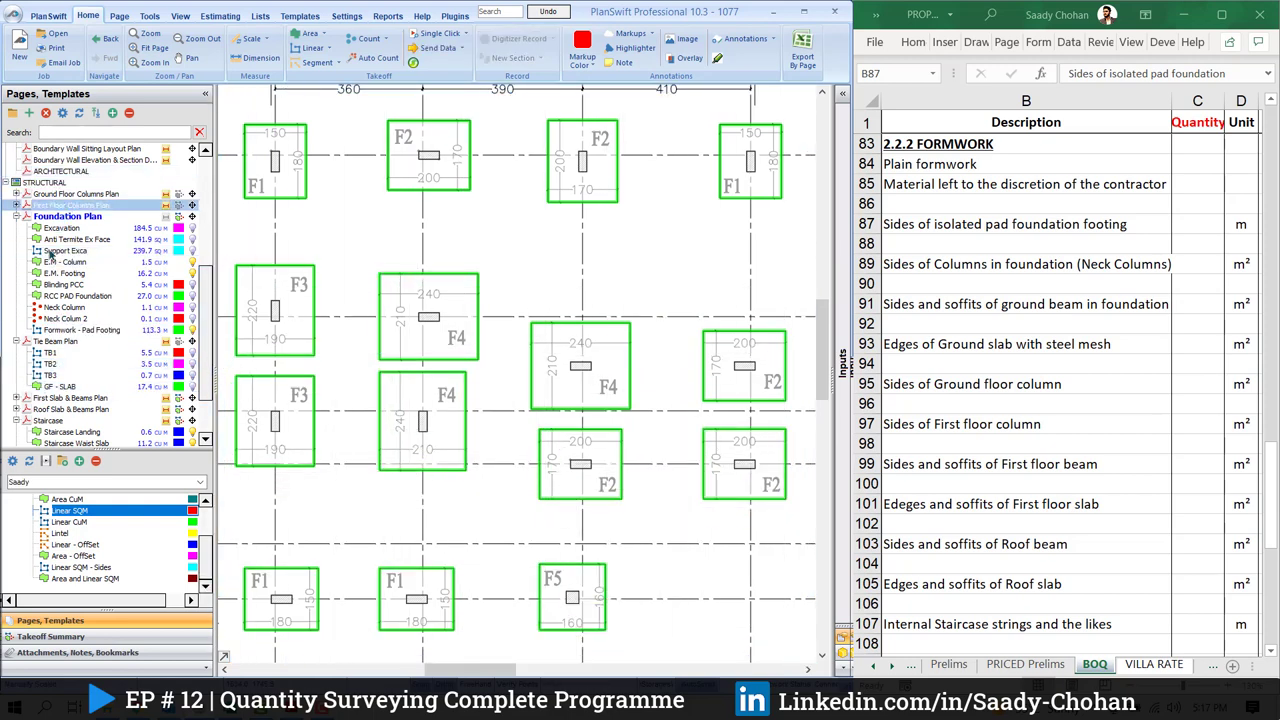
drag(155, 339, 147, 344)
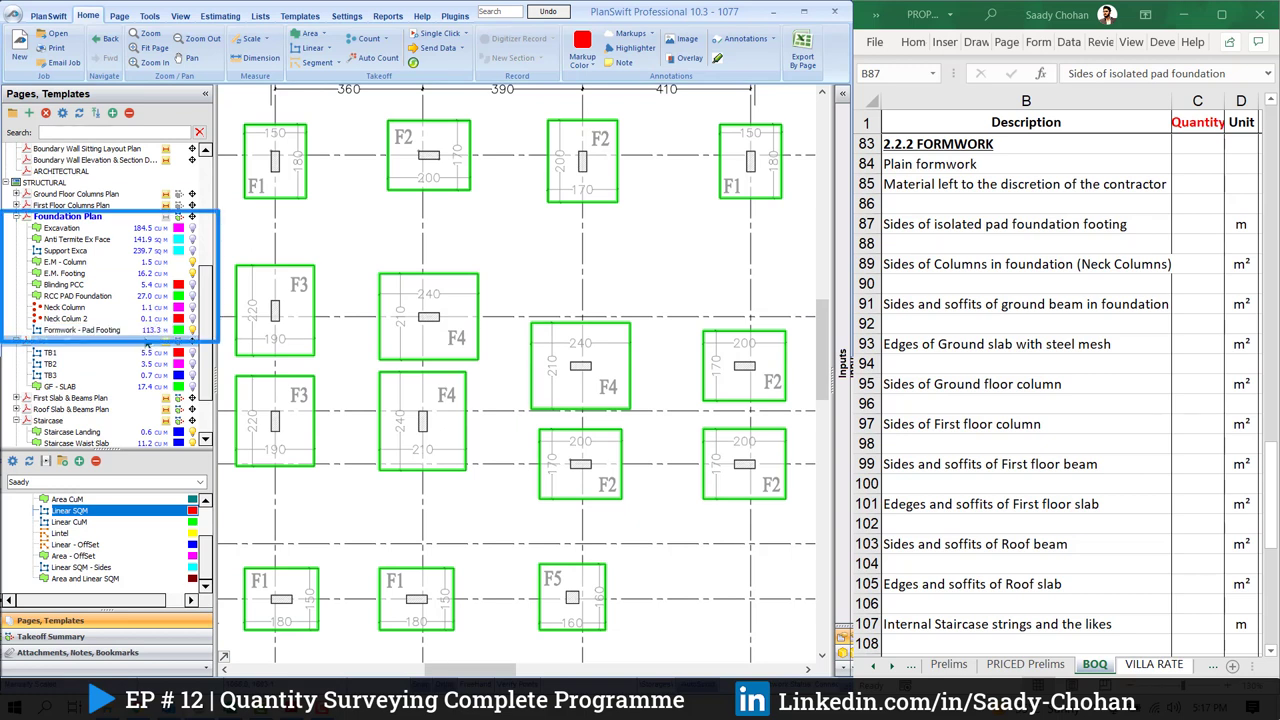
click(1199, 224)
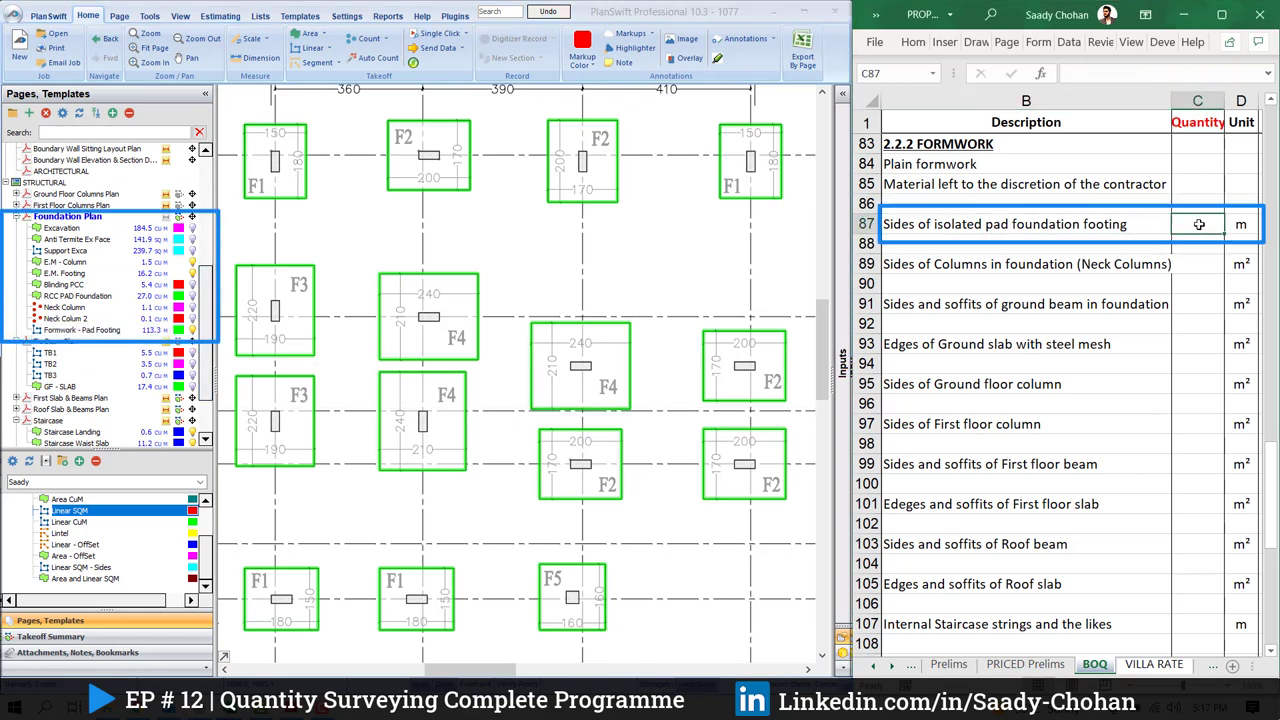
drag(1199, 224, 1199, 224)
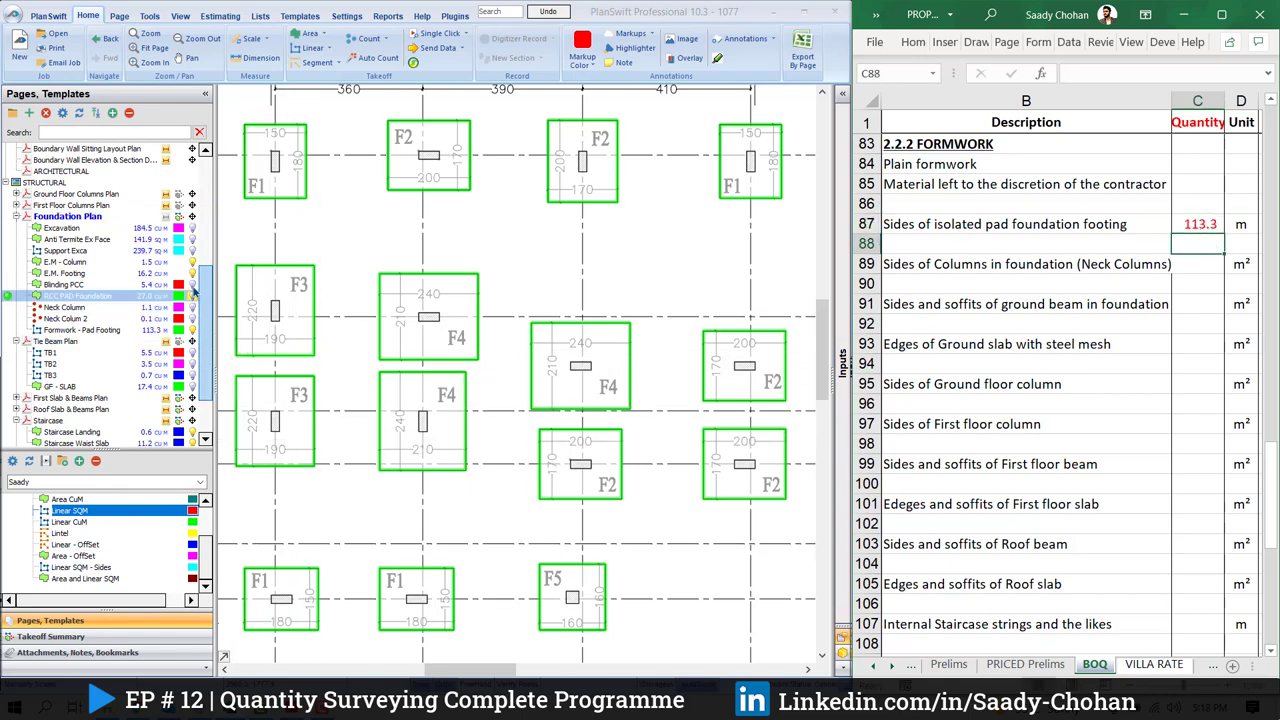
Review the neck column sides formwork item and its unit, and inspect the columns on the foundation plan
click(866, 225)
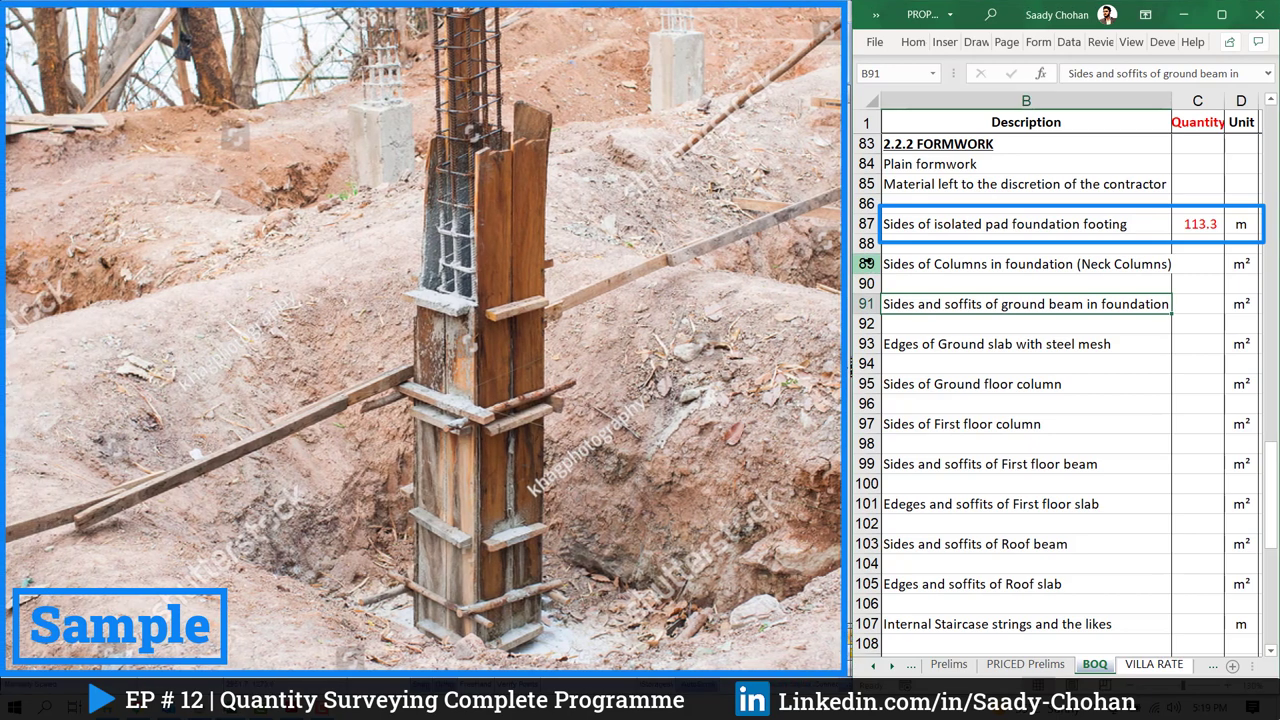
click(866, 263)
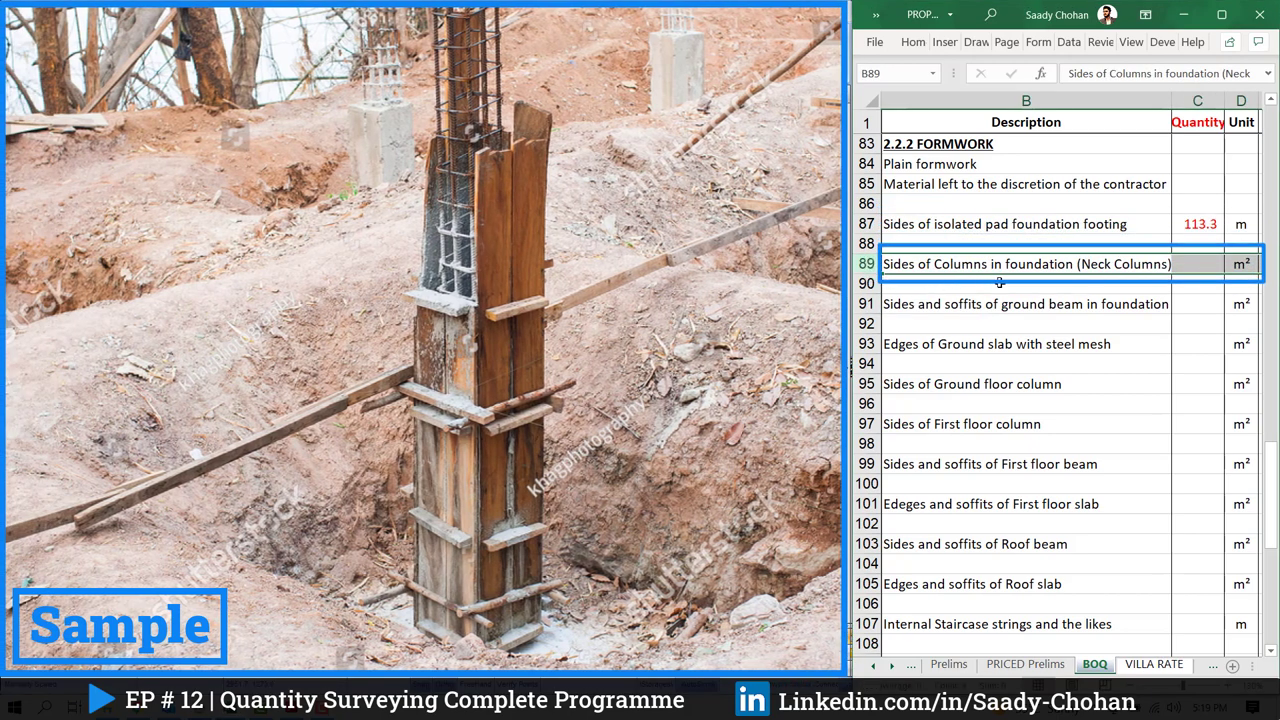
click(1108, 265)
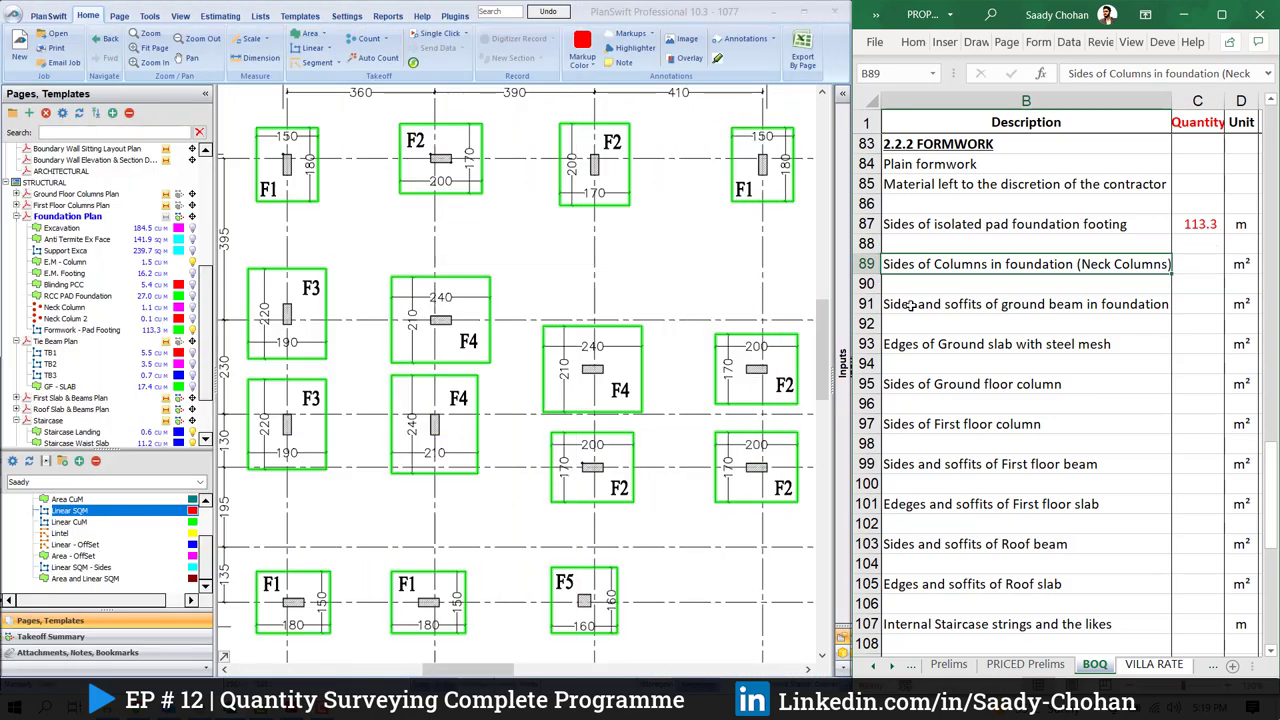
click(1237, 266)
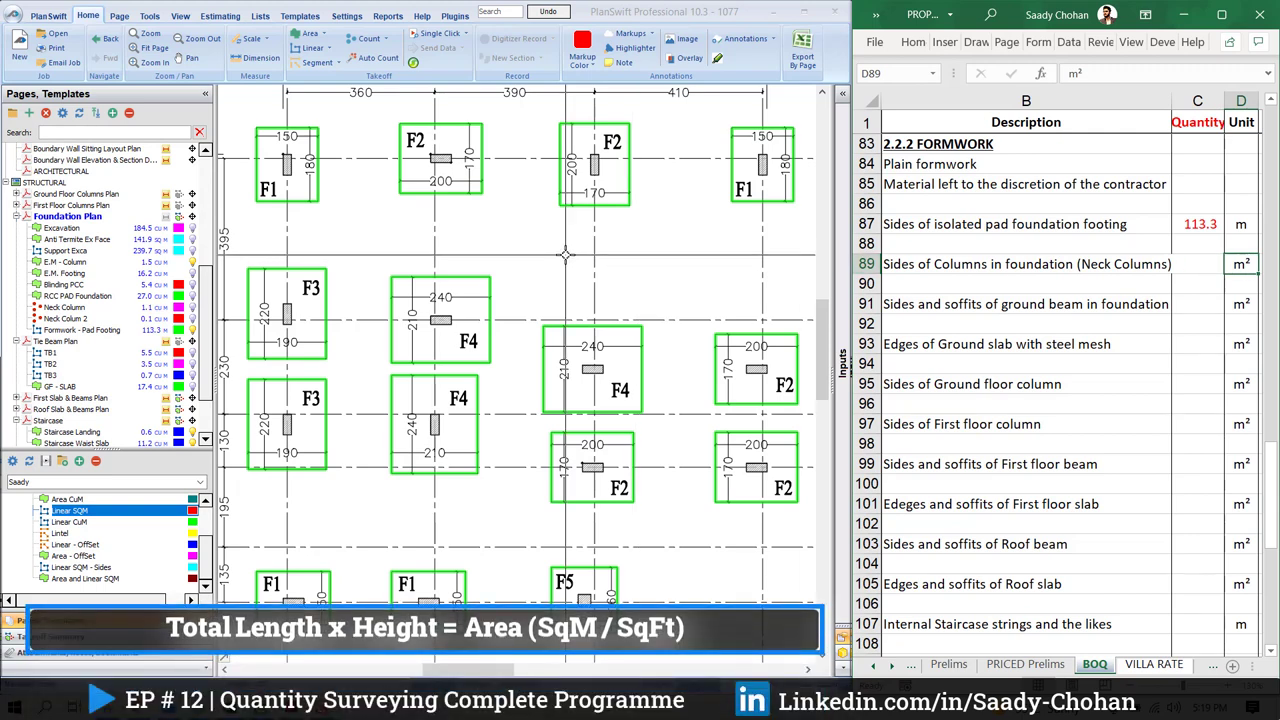
scroll(566, 256, down, 3)
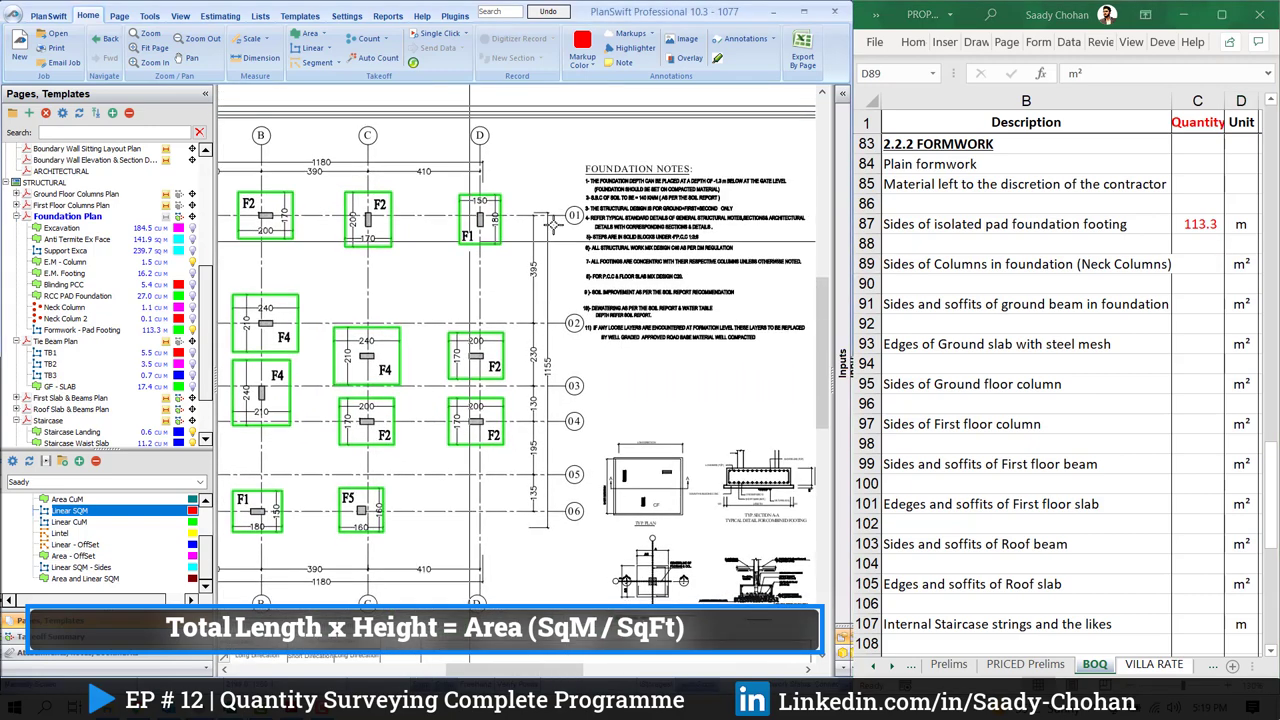
scroll(718, 168, up, 5)
scroll(718, 168, down, 3)
scroll(549, 247, up, 3)
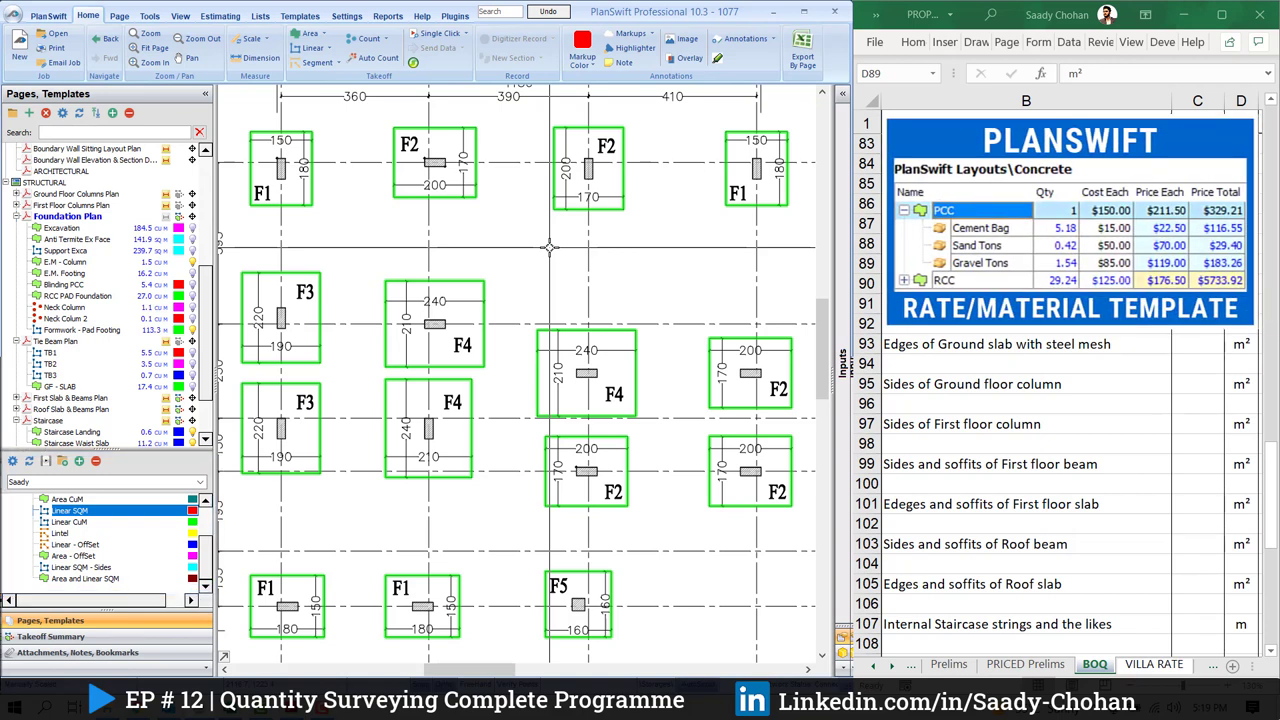
Create a red takeoff named "Formwork - NC Sides" from the Linear SQM template with a wall height of 1 m
click(8, 511)
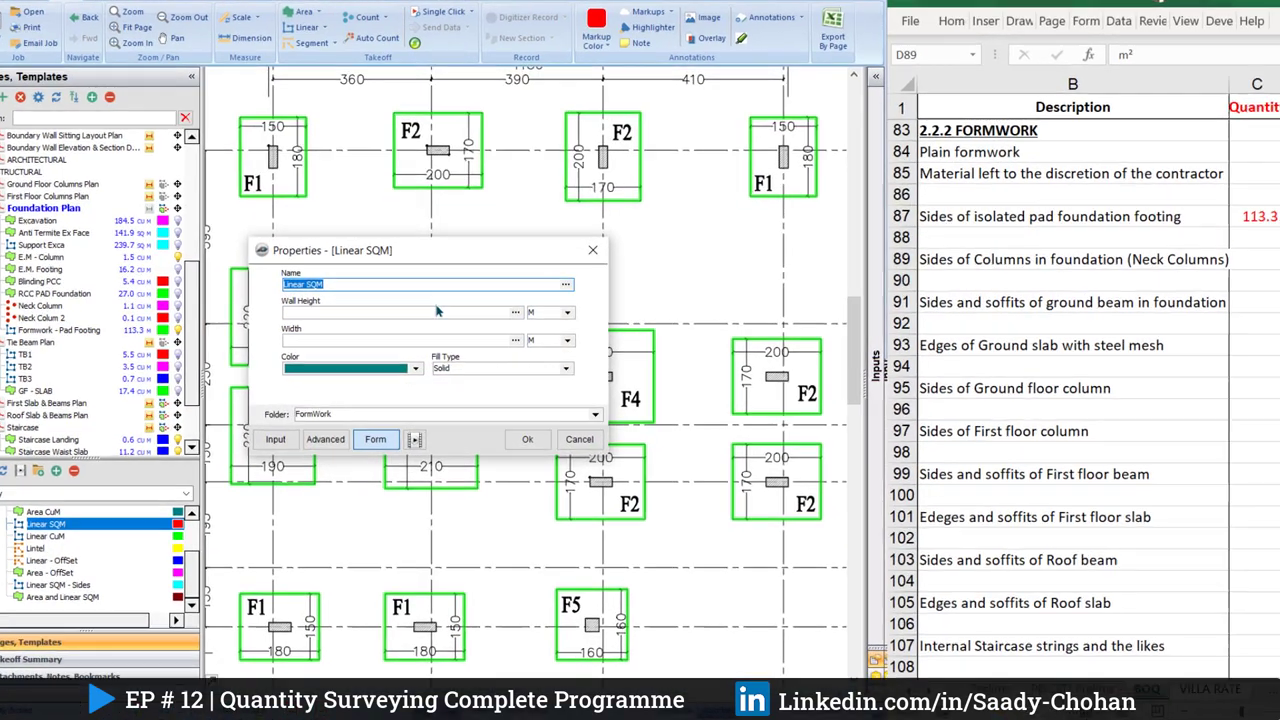
text(Formwork - )
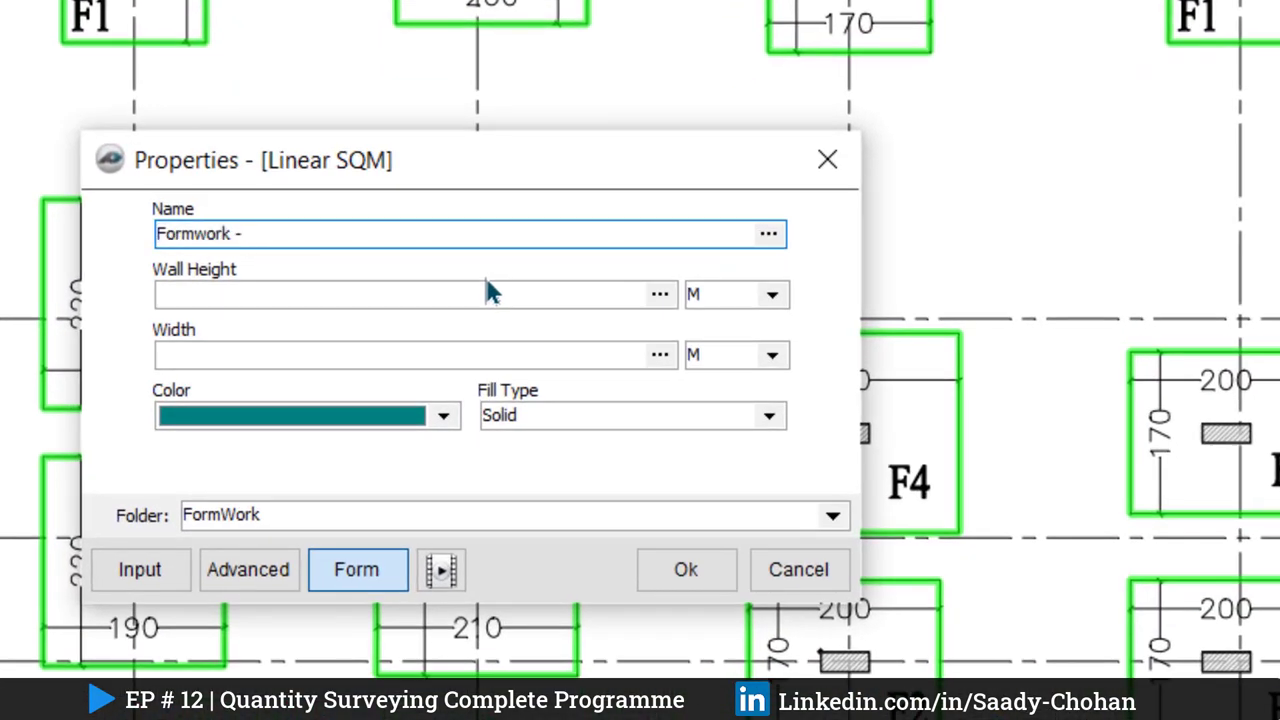
text(NC Sides)
click(414, 296)
text(1)
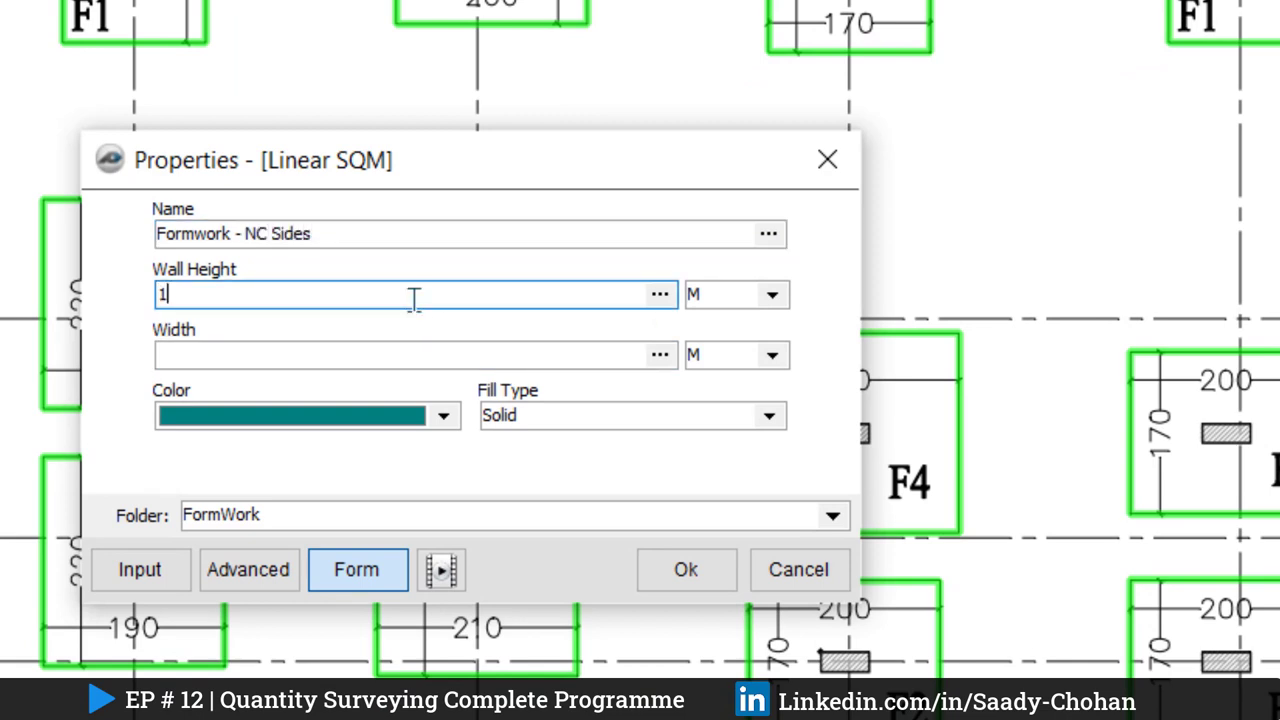
click(395, 420)
click(174, 543)
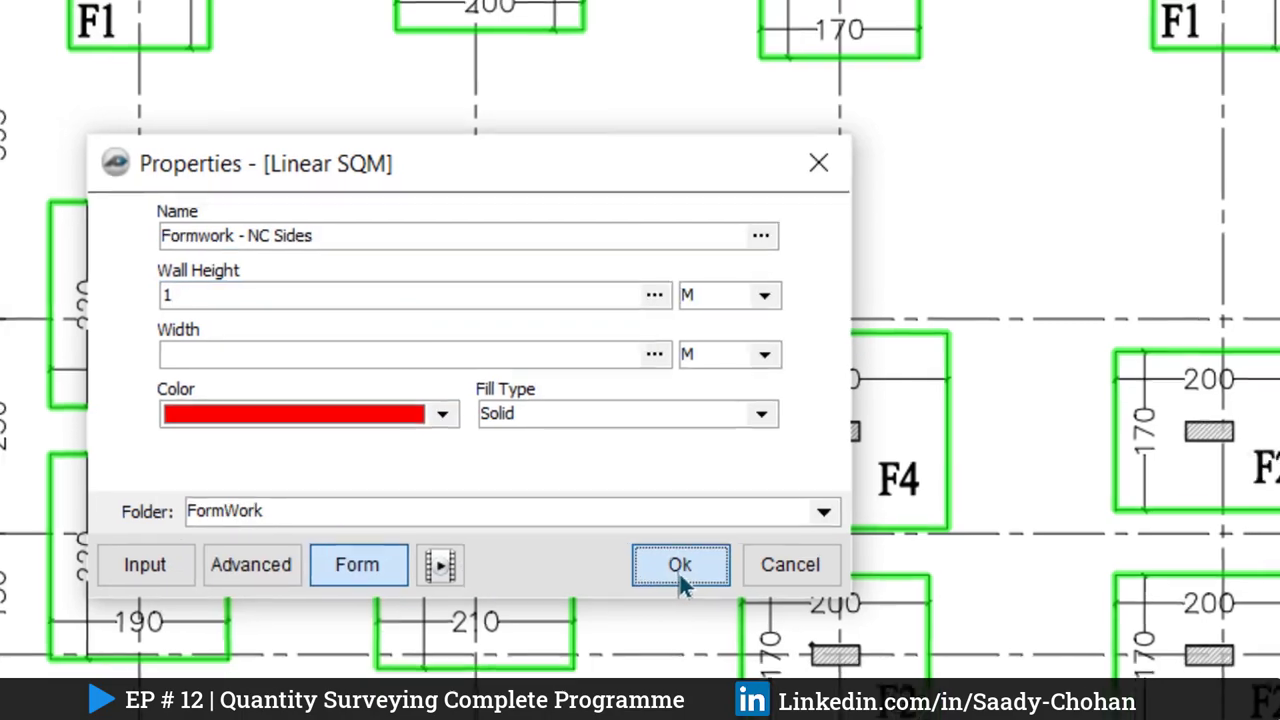
click(685, 569)
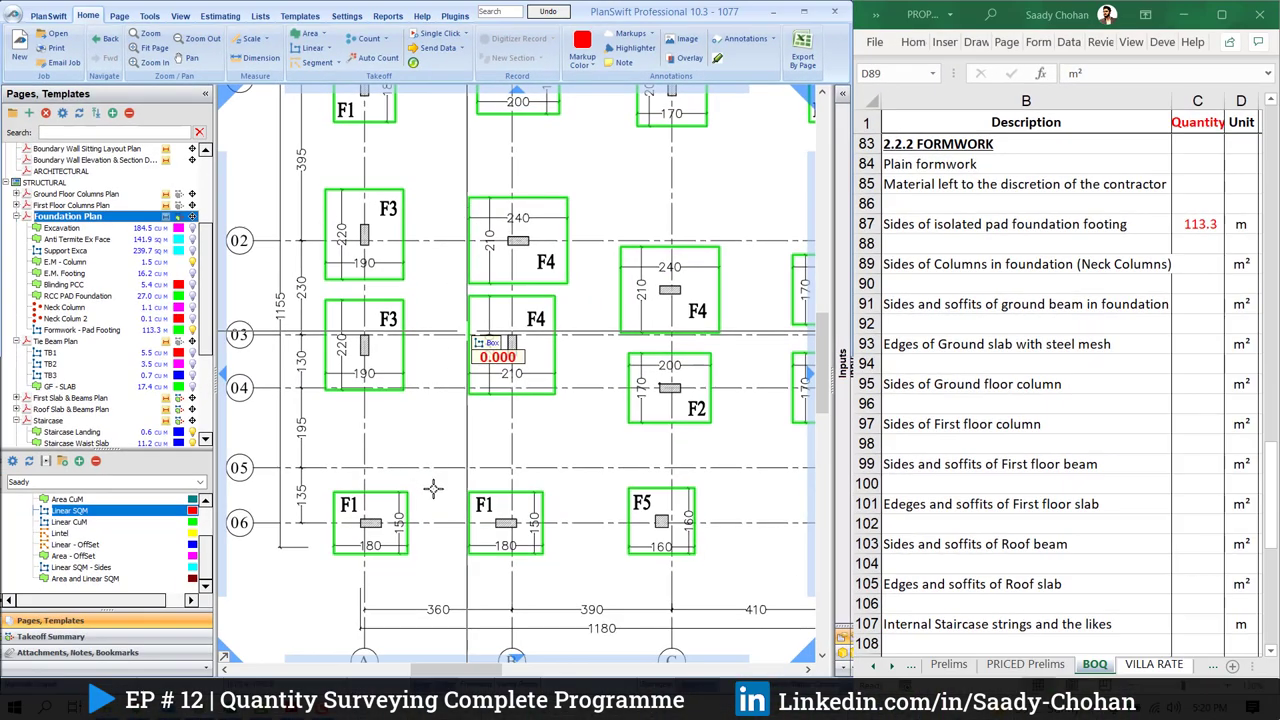
Outline the perimeter of the neck column in every pad footing on the foundation plan with box-shaped sections
scroll(429, 484, up, 3)
drag(367, 242, 357, 200)
click(315, 117)
click(328, 148)
drag(316, 280, 328, 314)
drag(315, 559, 346, 572)
drag(518, 572, 549, 559)
drag(536, 283, 549, 314)
drag(536, 136, 567, 148)
drag(643, 346, 309, 329)
drag(423, 556, 442, 537)
drag(429, 341, 460, 353)
drag(429, 193, 460, 205)
drag(675, 193, 707, 205)
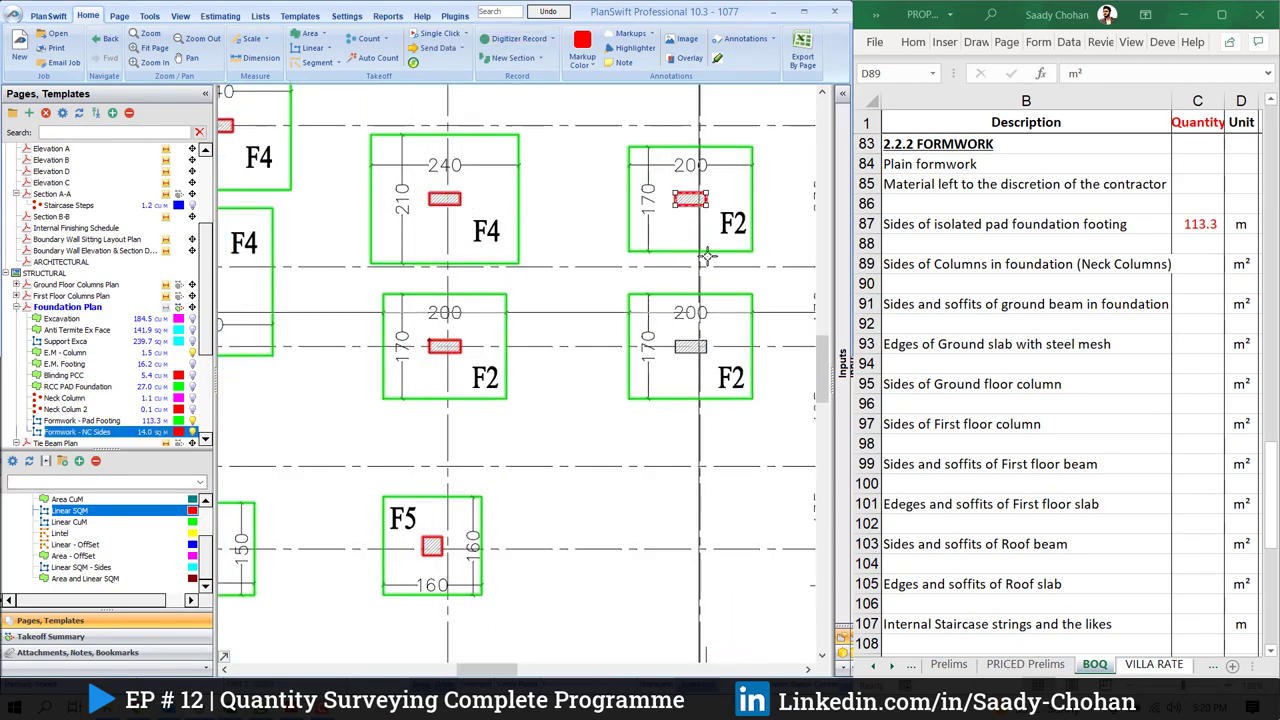
drag(675, 341, 707, 353)
drag(600, 200, 624, 554)
drag(718, 231, 730, 261)
mouse_move(466, 231)
mouse_down()
mouse_move(430, 204)
mouse_move(478, 261)
mouse_up()
drag(478, 261, 772, 257)
drag(521, 225, 552, 238)
drag(298, 255, 310, 225)
key(Escape)
Enter the neck column formwork quantity of 21.0 for the sides of columns in foundation item in cell C89
scroll(674, 243, down, 2)
scroll(82, 224, down, 3)
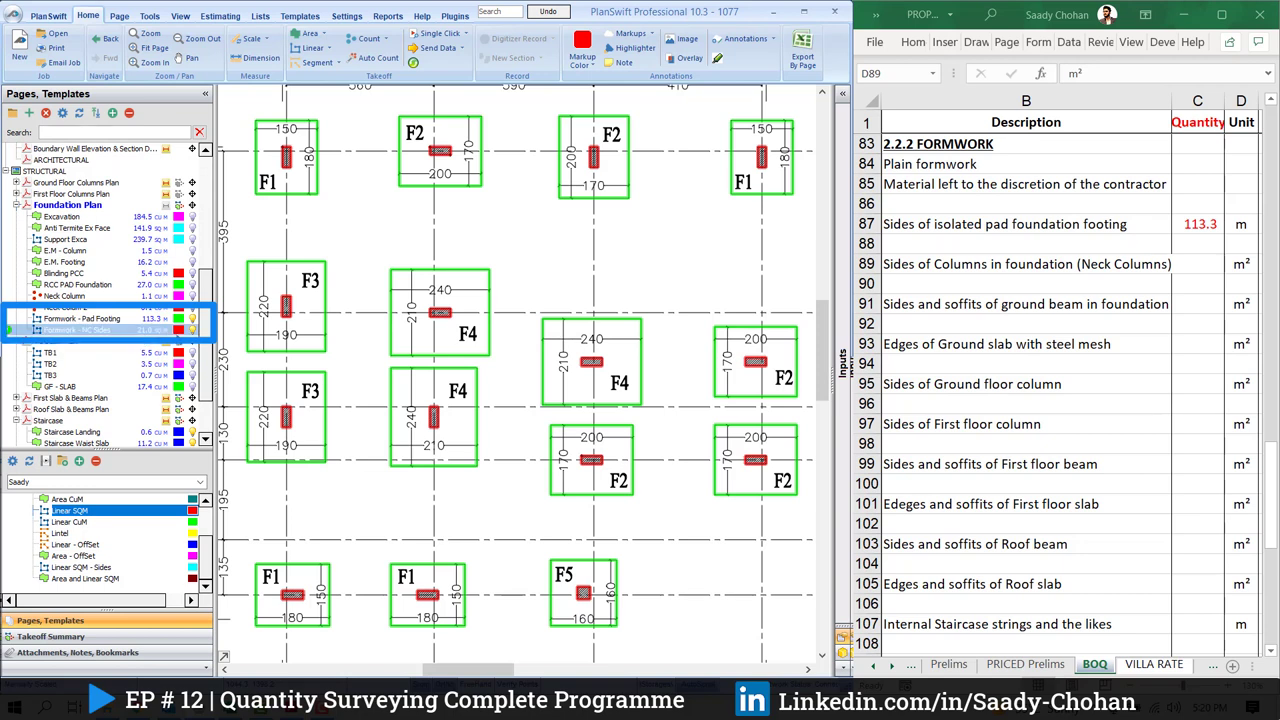
double_click(1207, 268)
text(21.0)
key(Return)
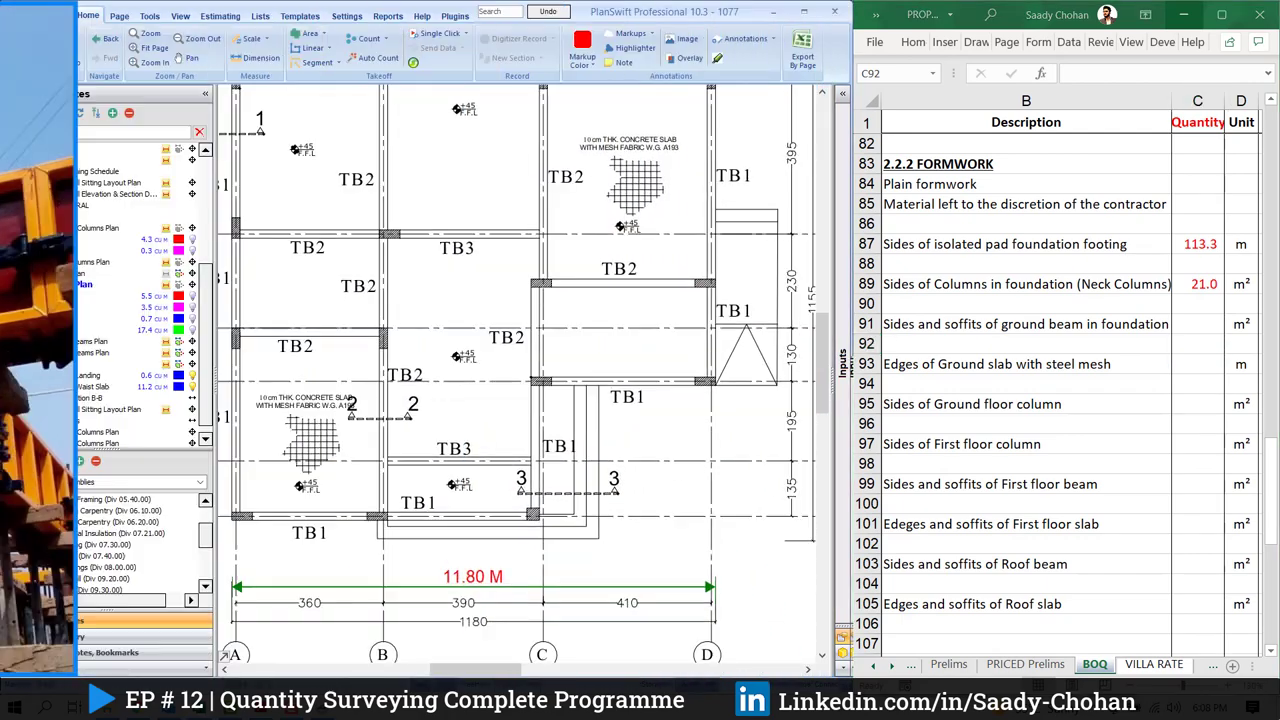
Examine the width and height of tie beam TB1 in the beam schedule on the Tie Beam Plan
drag(694, 579, 614, 394)
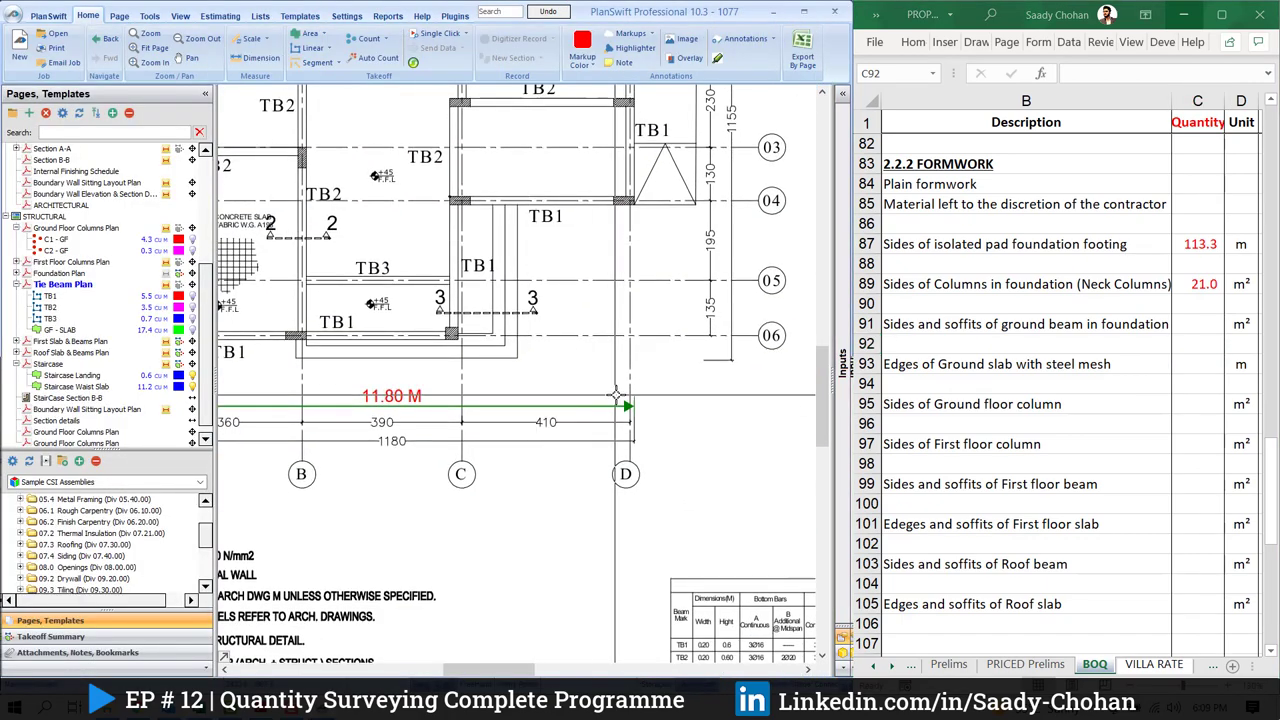
drag(698, 548, 549, 320)
scroll(630, 445, up, 3)
drag(483, 374, 494, 424)
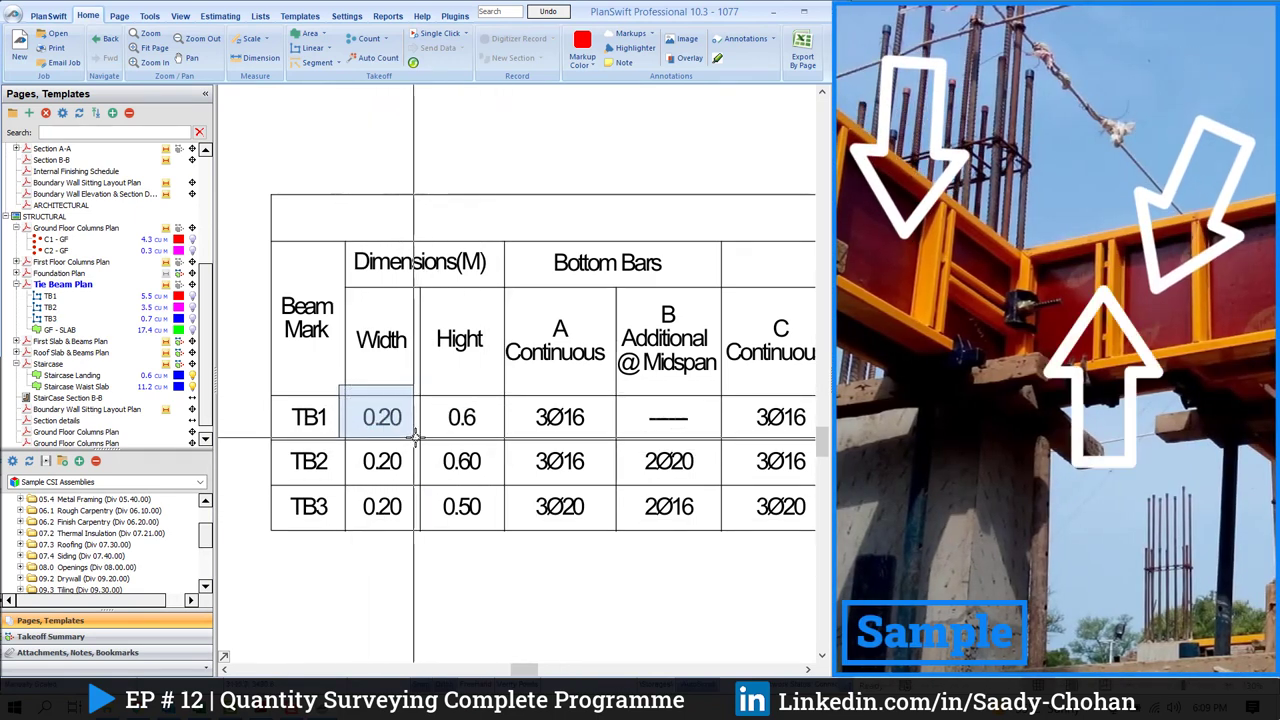
drag(415, 395, 492, 438)
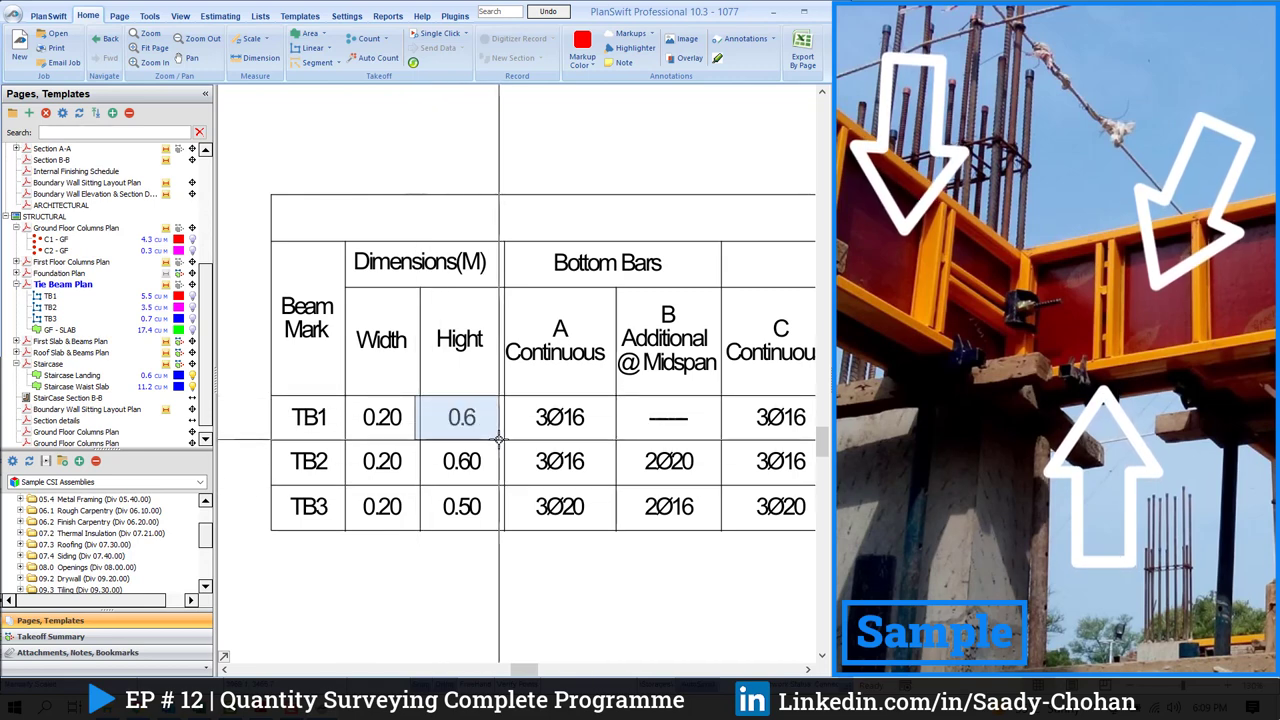
drag(338, 395, 415, 438)
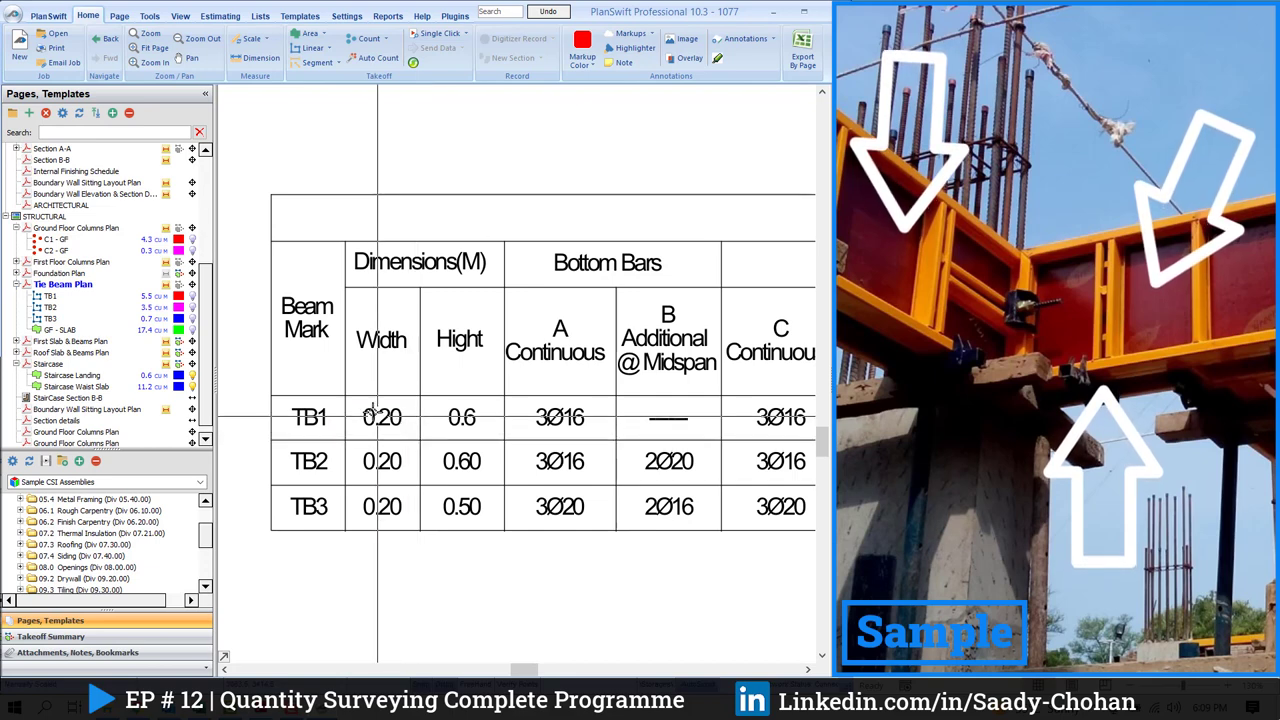
drag(427, 404, 501, 434)
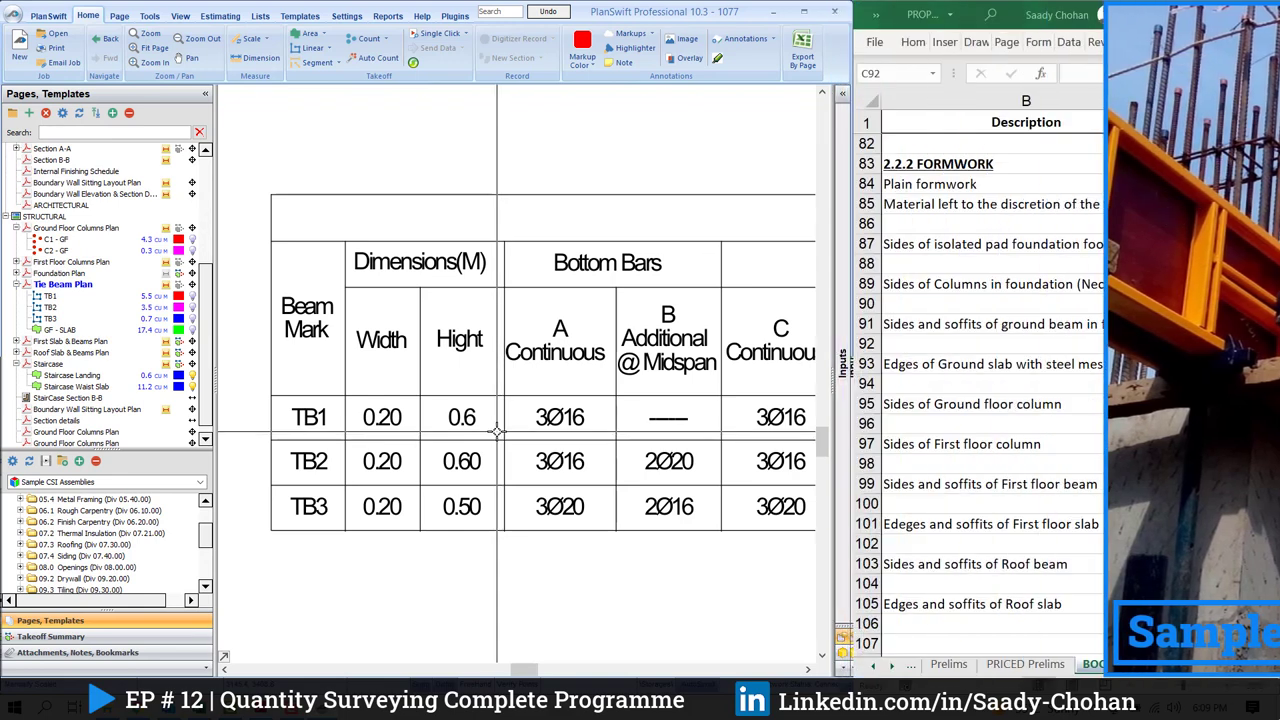
drag(438, 397, 485, 430)
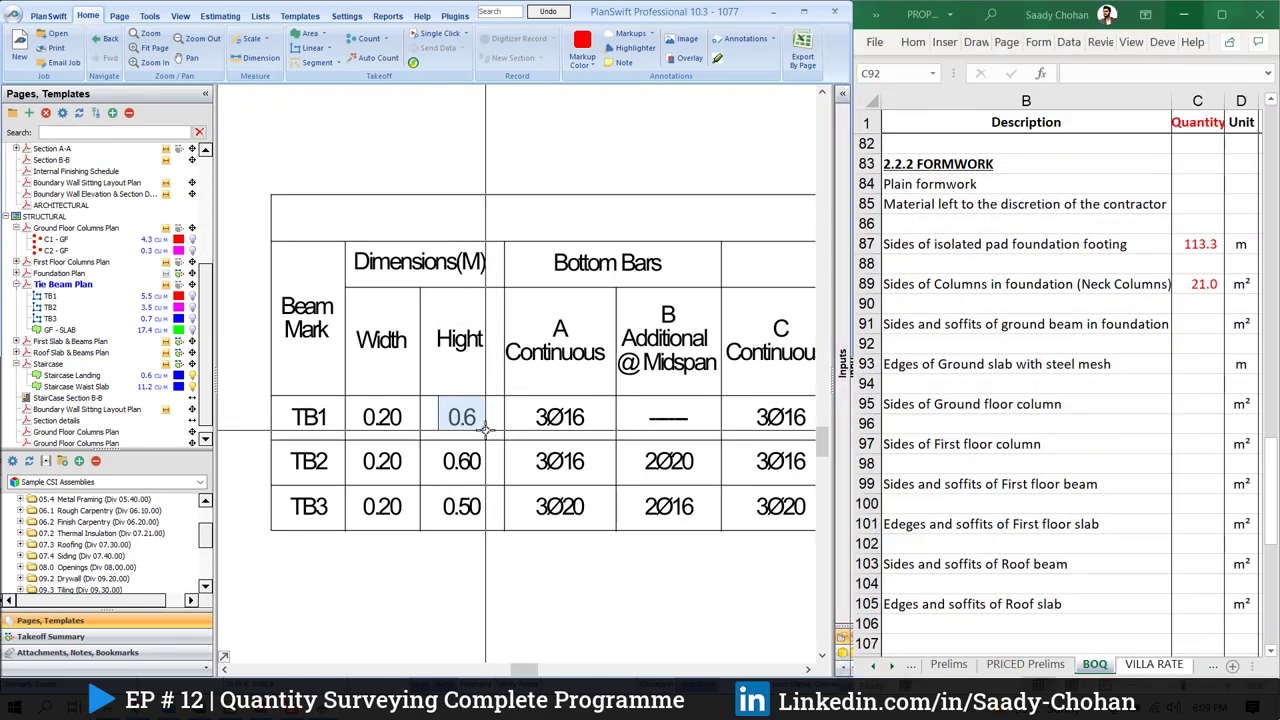
scroll(55, 230, up, 2)
Open Section A-A and inspect the ground floor slab thickness and levels around the tie beams
click(52, 217)
scroll(446, 390, up, 5)
scroll(448, 446, up, 4)
mouse_move(253, 295)
mouse_down()
mouse_move(580, 640)
mouse_move(480, 460)
mouse_move(489, 494)
mouse_move(689, 612)
mouse_move(623, 594)
mouse_move(286, 410)
mouse_move(250, 350)
mouse_move(390, 558)
mouse_move(278, 414)
mouse_move(464, 637)
mouse_move(260, 393)
mouse_up()
scroll(260, 393, down, 2)
drag(470, 340, 443, 369)
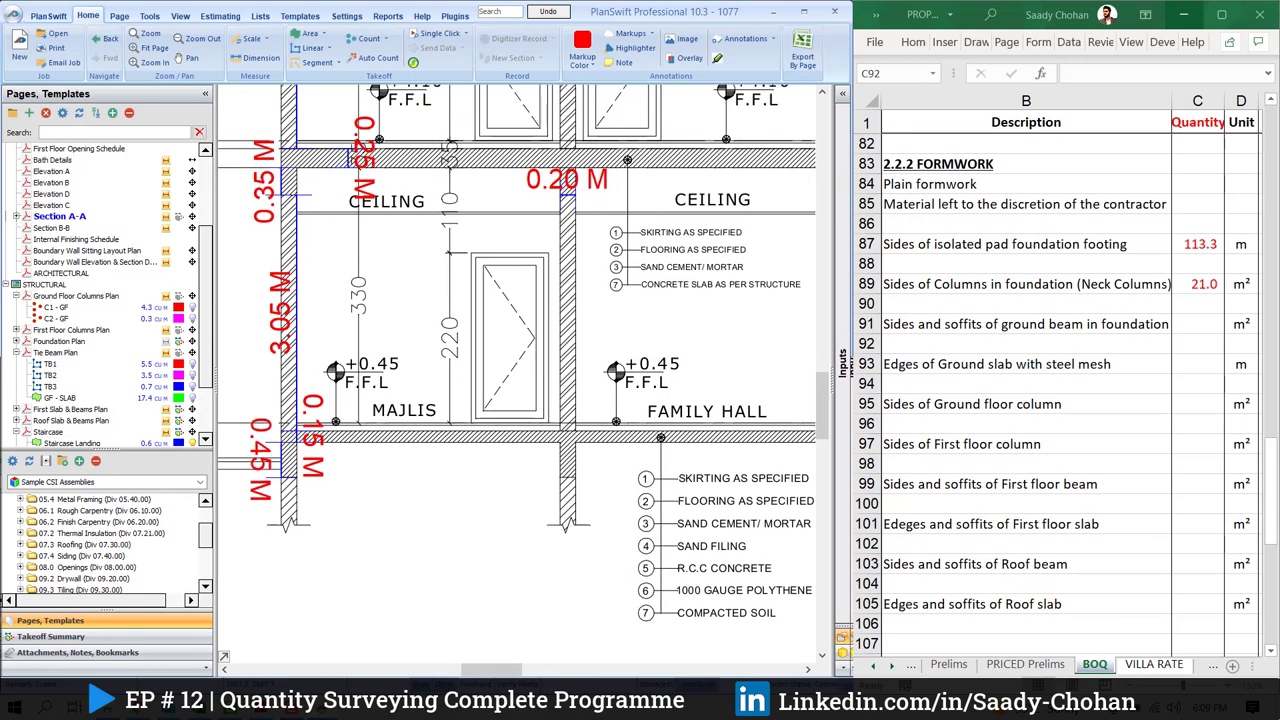
Return to the beams on the Tie Beam Plan and switch the takeoff templates to the custom template set
click(104, 40)
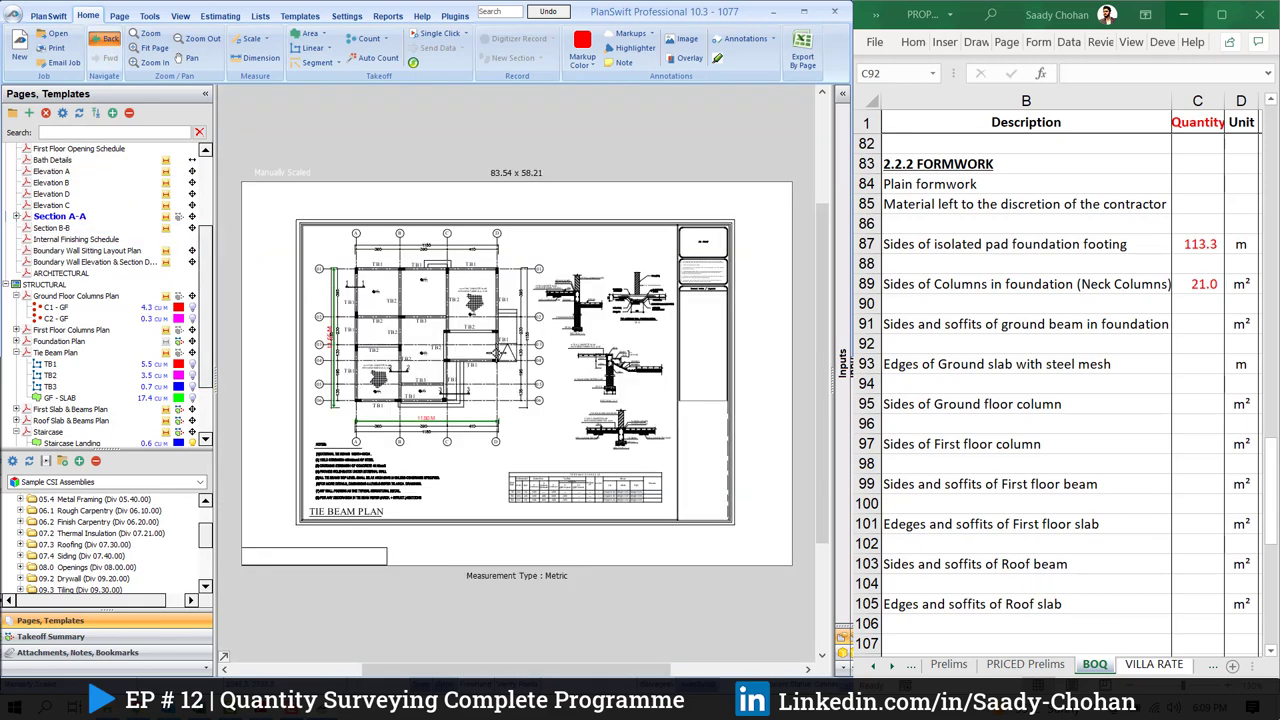
scroll(400, 275, up, 5)
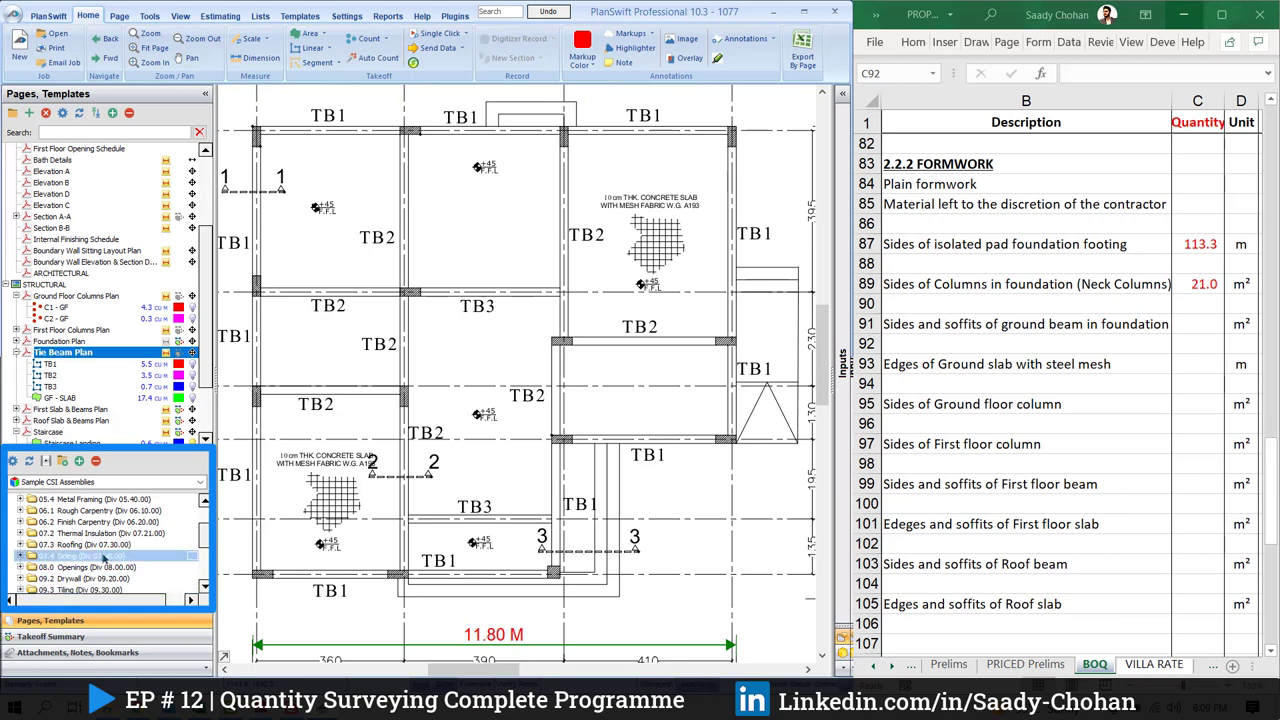
click(155, 483)
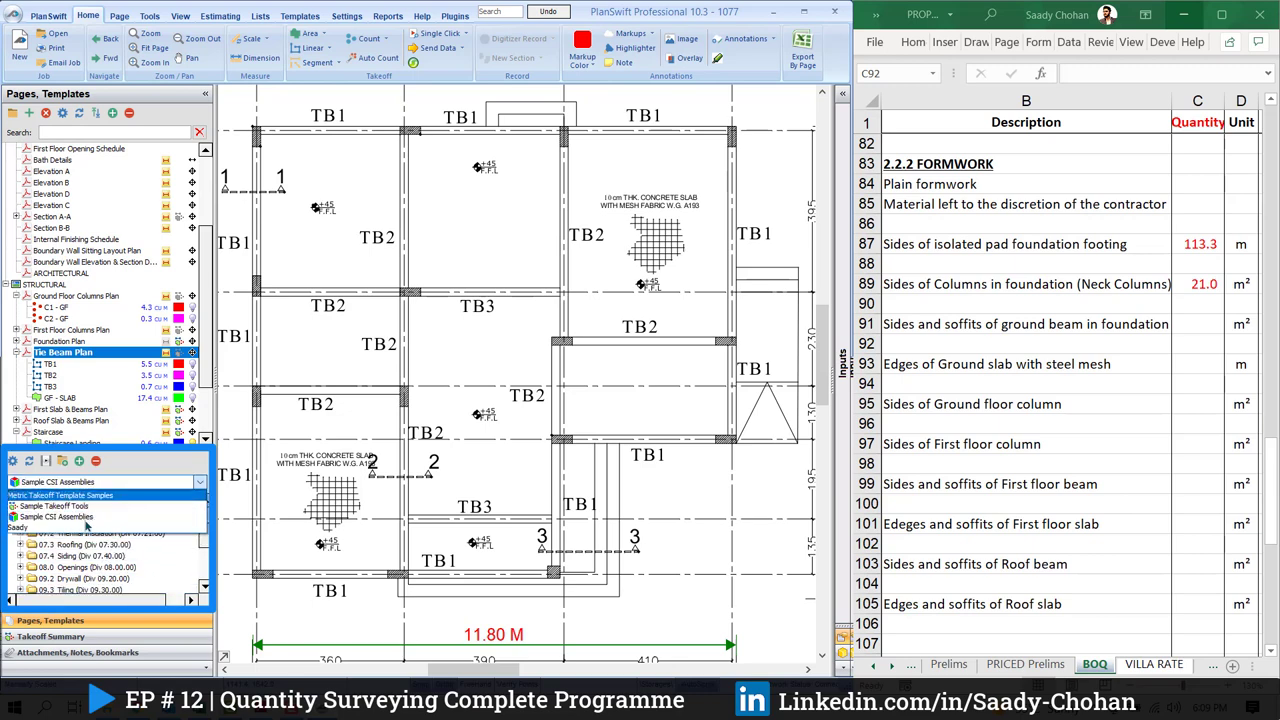
click(82, 530)
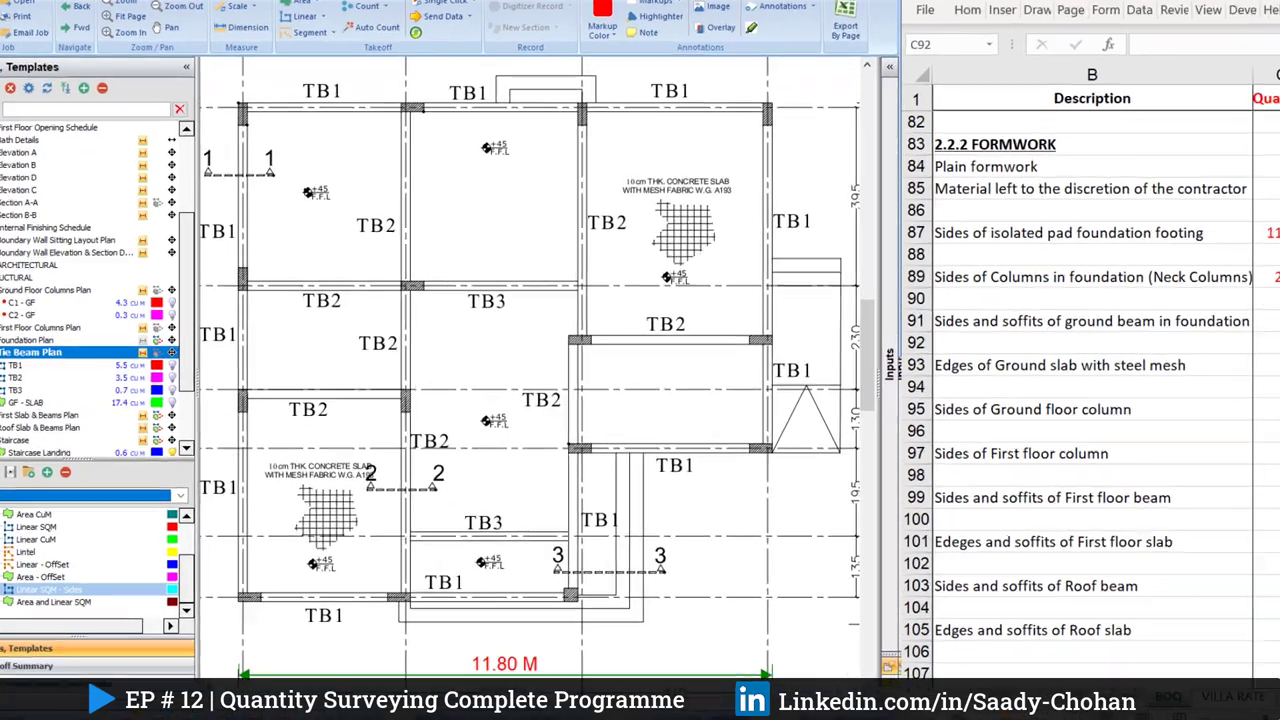
Create a "Formwork - Tie Beam" takeoff from Linear SQM - Sides with two 0.45 m A sides and one 0.20 m B side
double_click(80, 567)
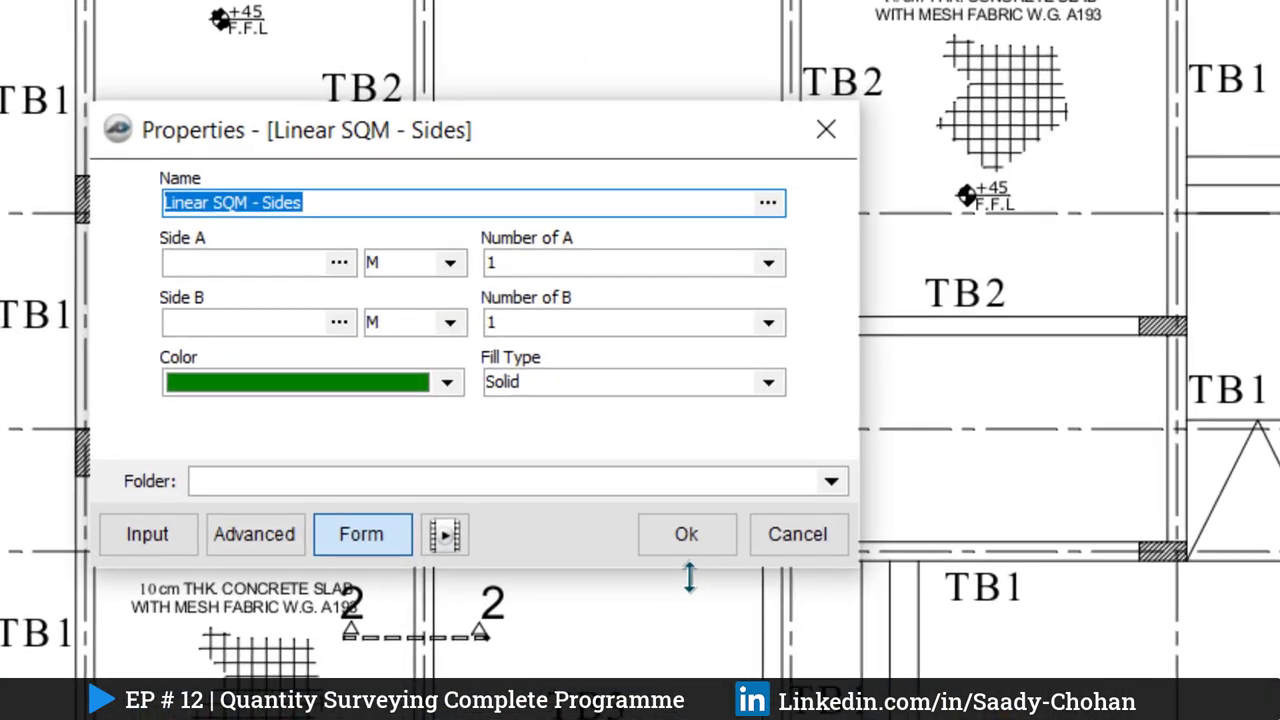
text(Formwork - Tie Beam)
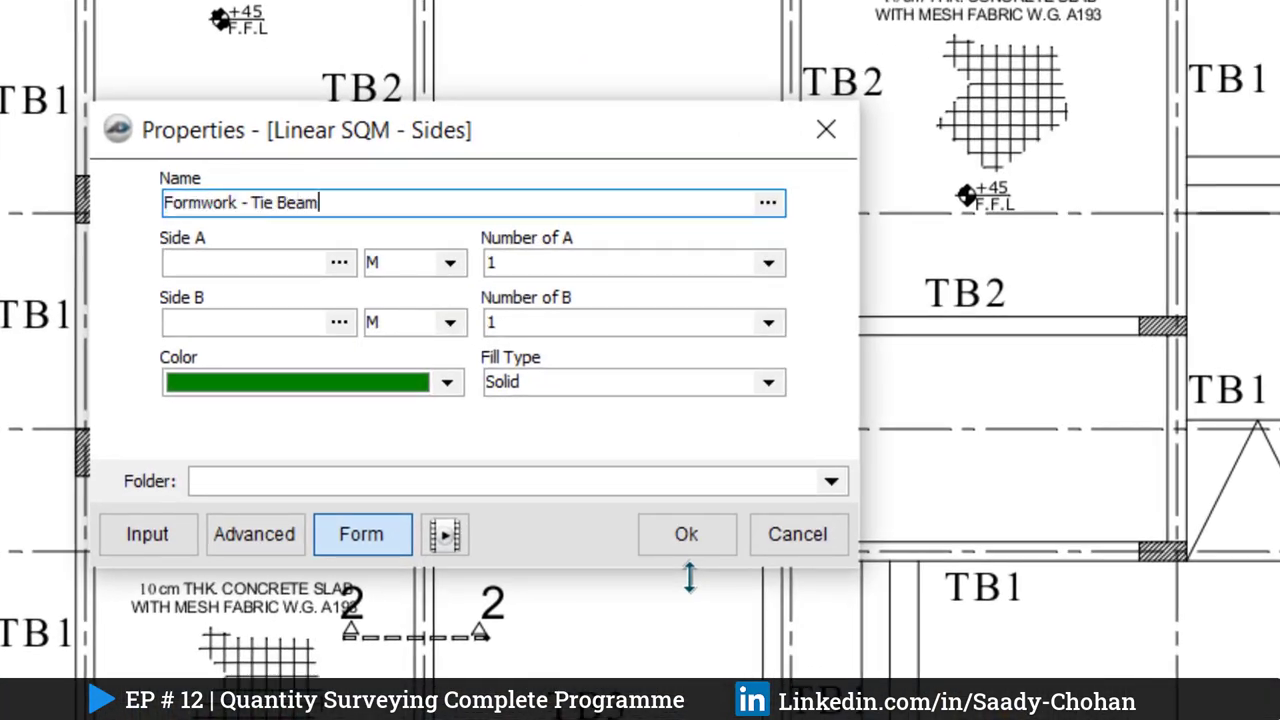
click(289, 268)
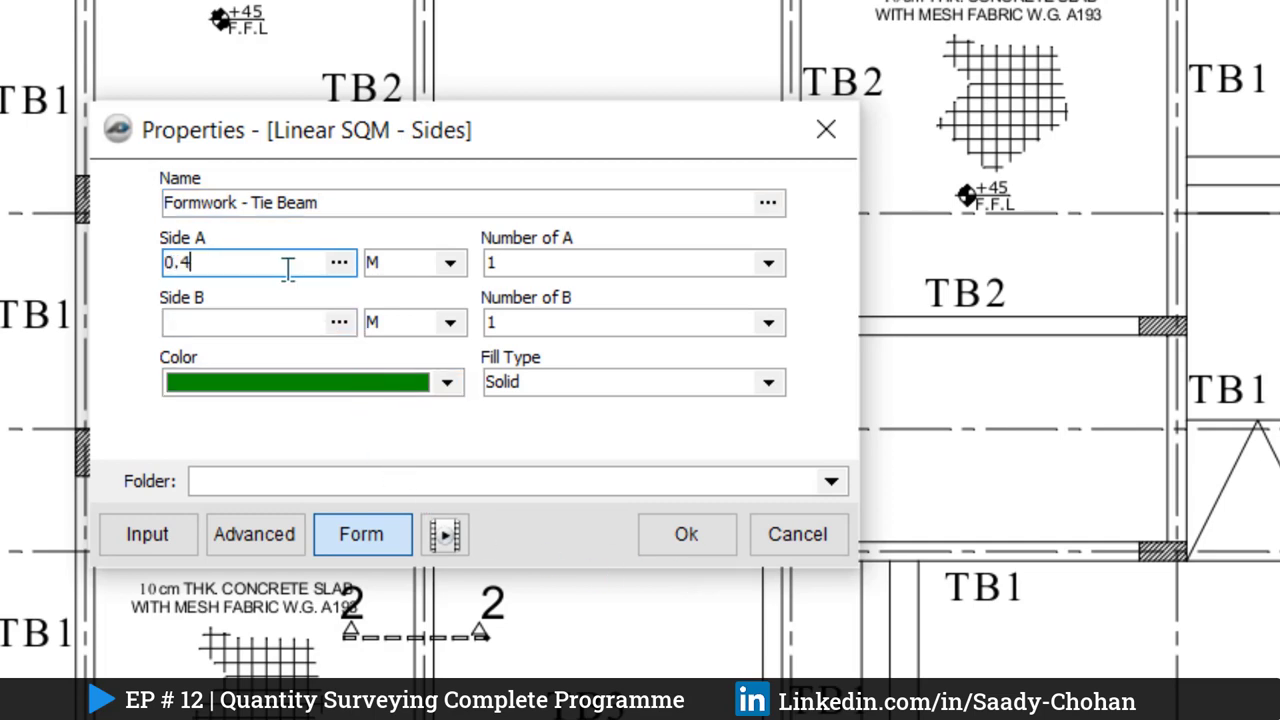
click(768, 263)
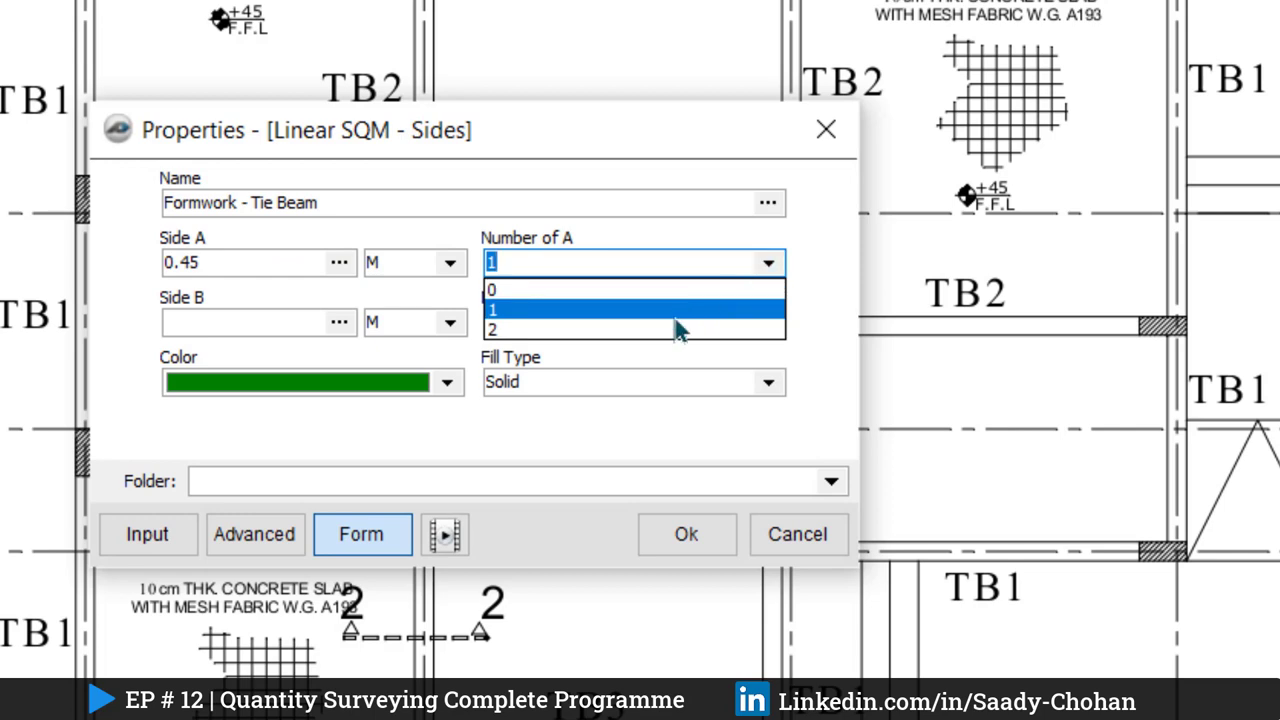
click(657, 330)
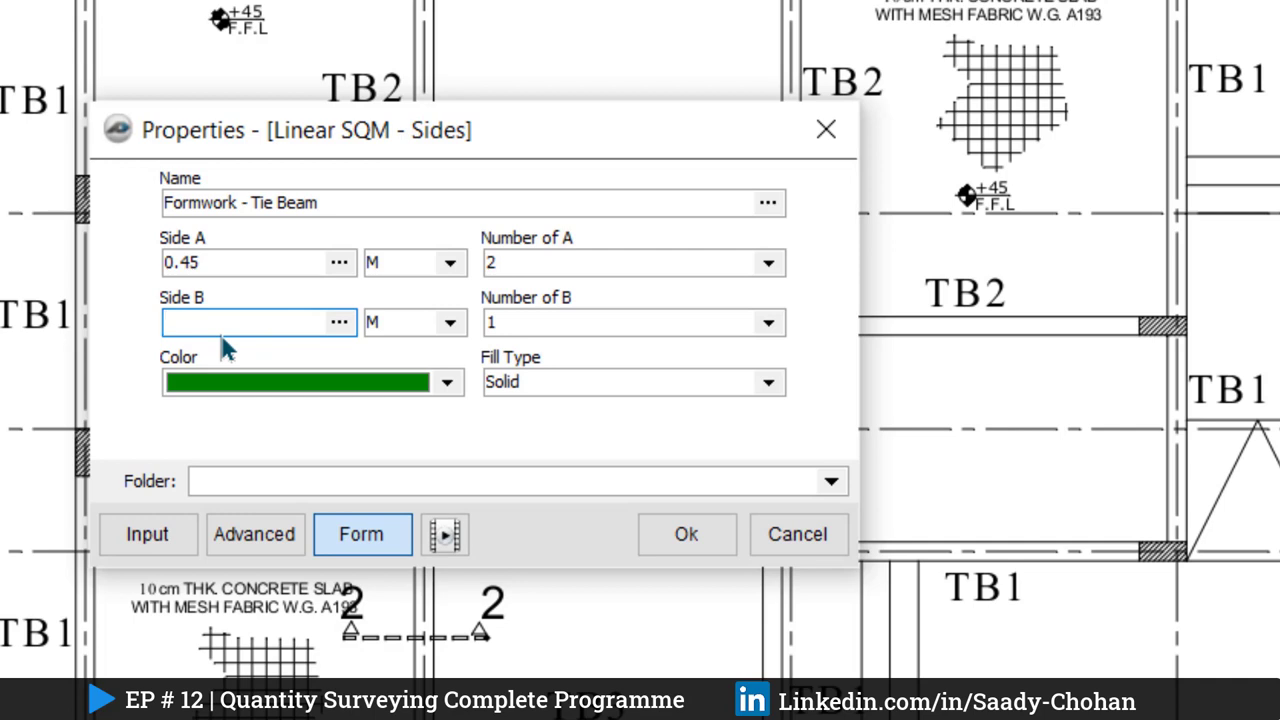
text(0.)
click(768, 323)
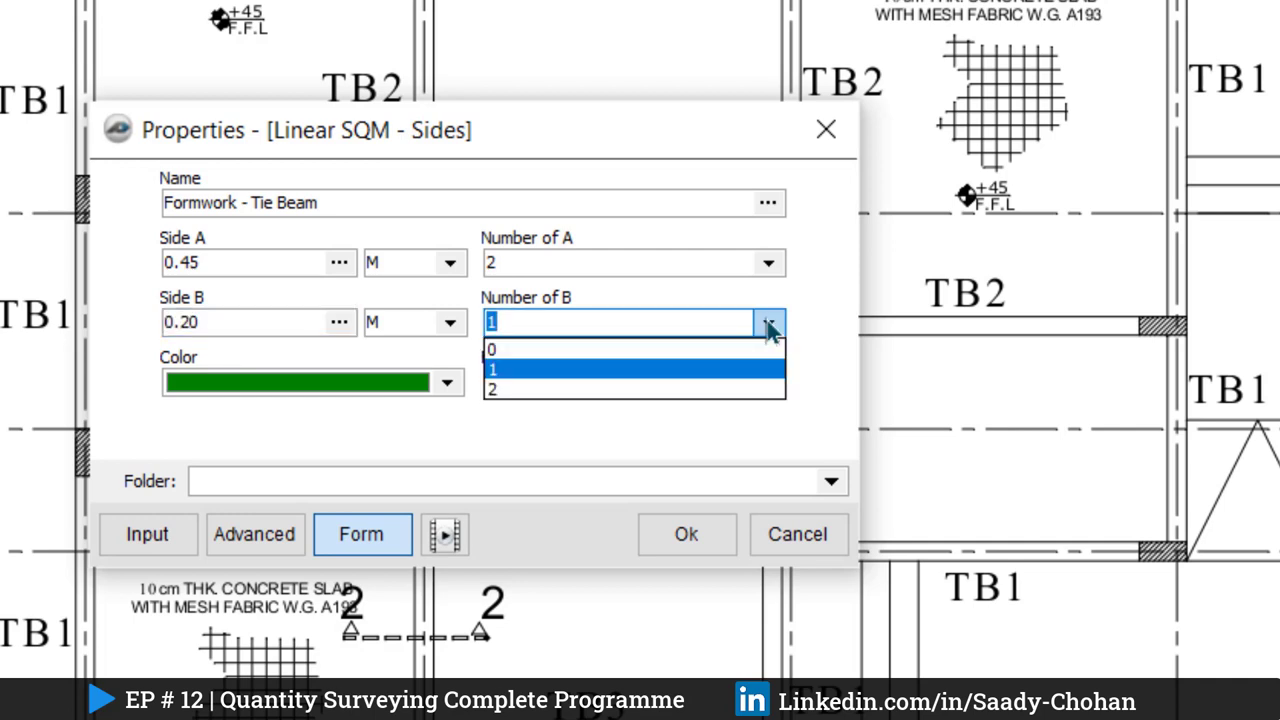
click(770, 328)
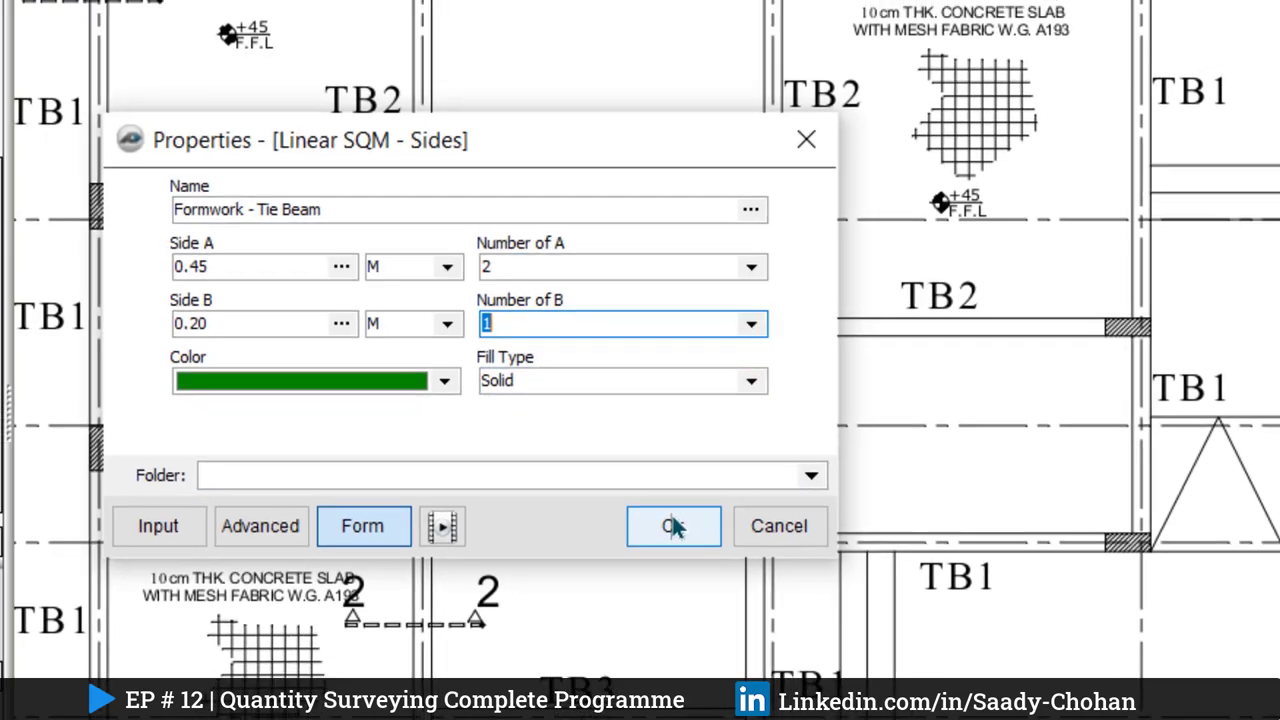
click(686, 534)
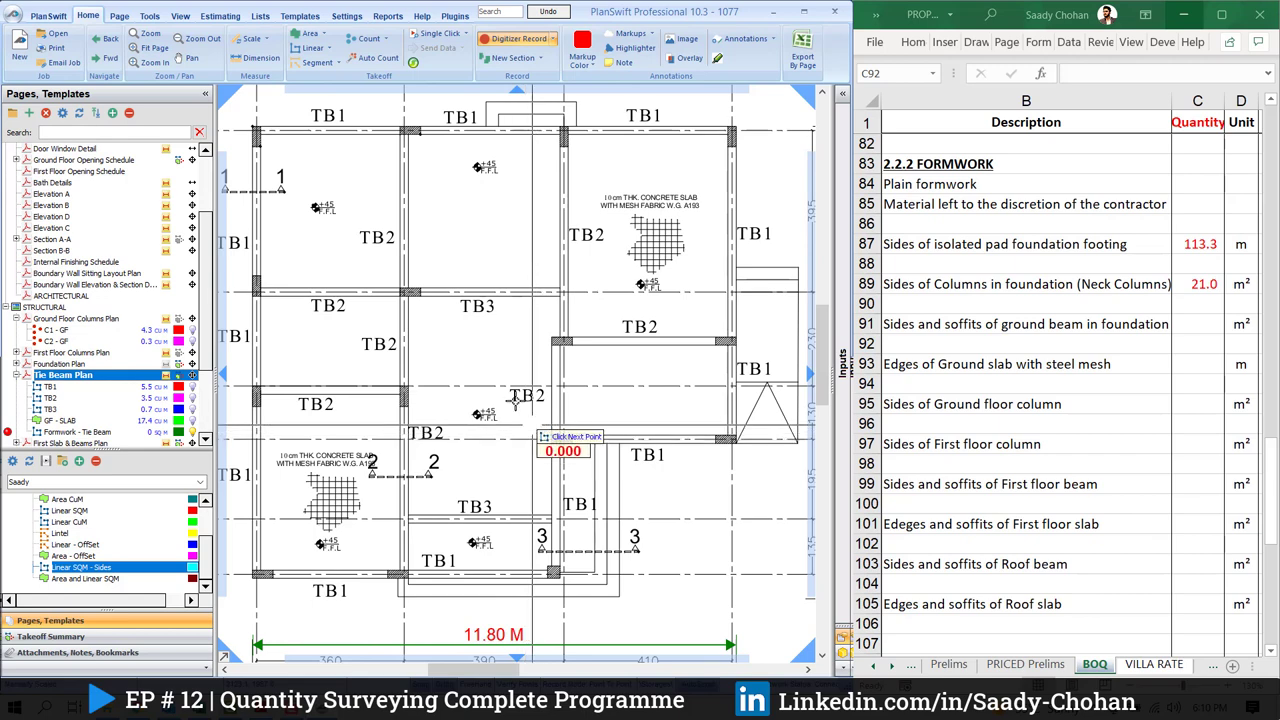
Trace the outer TB1 tie beams around the building perimeter as a closed run of the formwork takeoff
click(256, 130)
click(736, 130)
click(736, 440)
click(558, 440)
click(558, 573)
click(256, 573)
click(256, 130)
Trace the upper cross beam from grid A to C, the TB2 beams along grid C, and the TB2 beam between C and D
click(256, 291)
click(564, 291)
click(564, 130)
click(732, 340)
click(558, 340)
click(558, 439)
click(564, 291)
click(564, 340)
Trace the TB2 beams along the full length of grid B and the lower TB2 cross beam between grids A and B
click(404, 575)
click(404, 291)
click(404, 391)
click(256, 391)
click(404, 291)
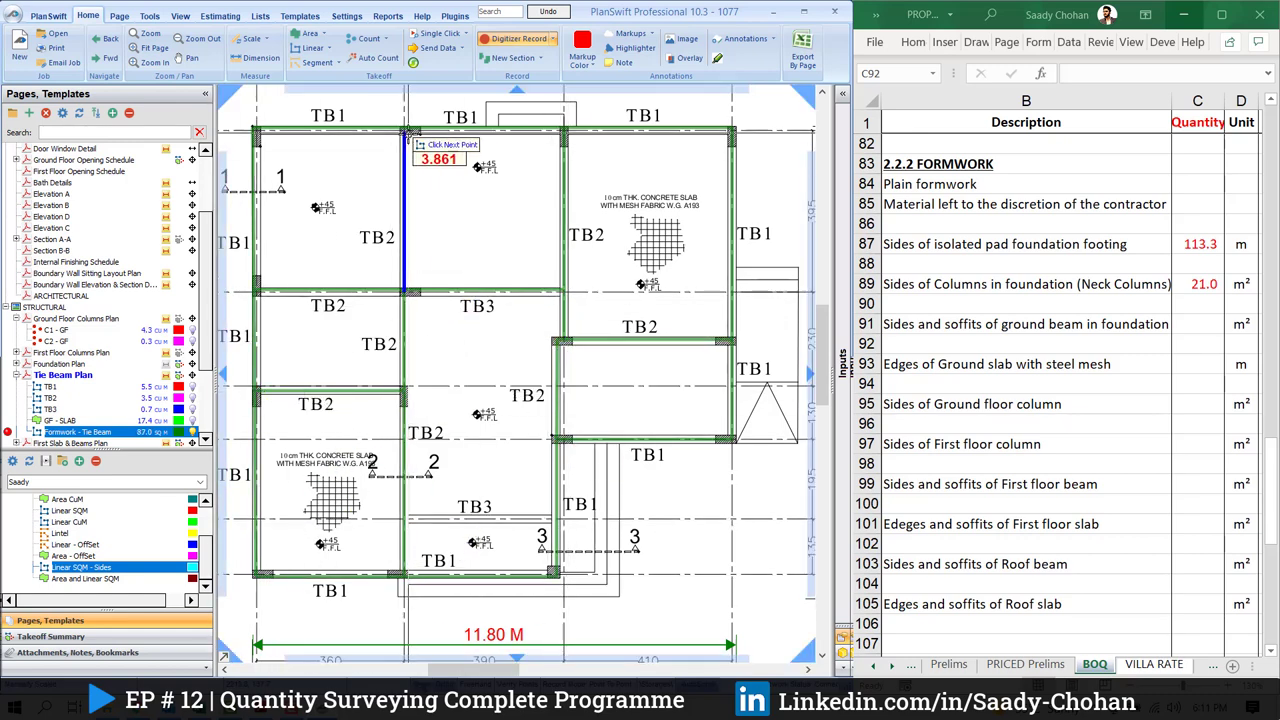
click(404, 130)
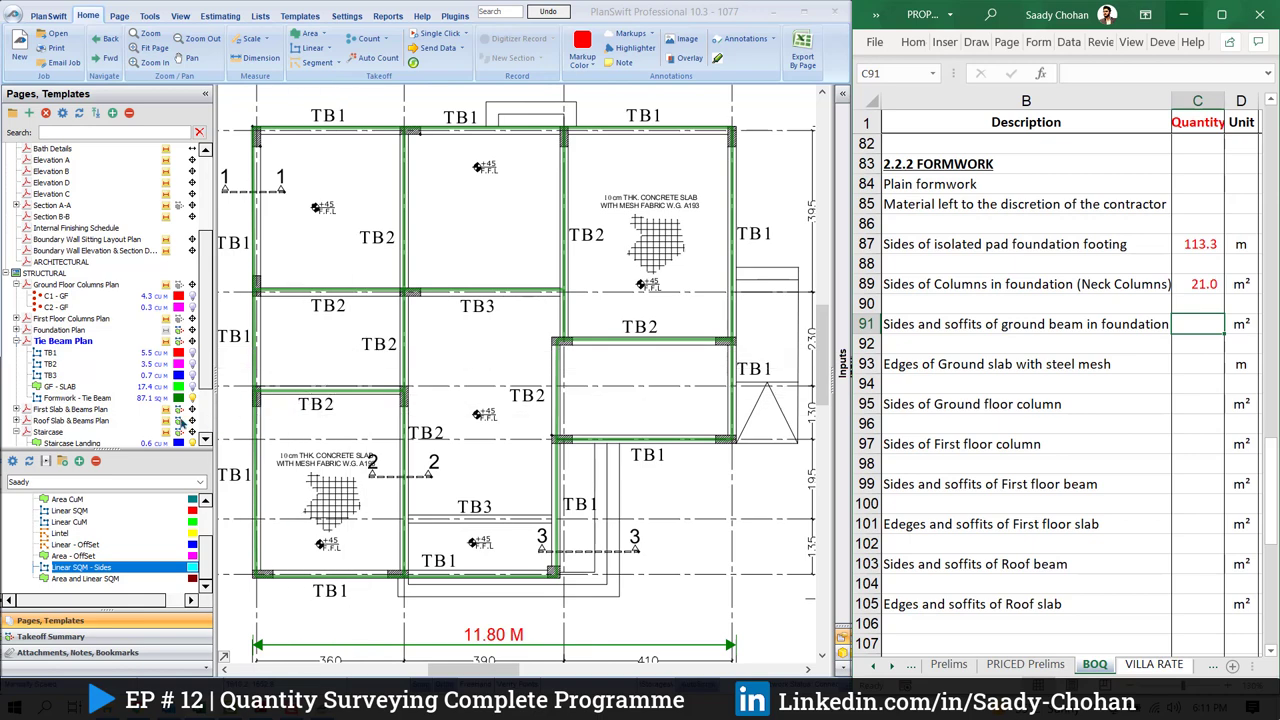
Check TB3's dimensions in the beam schedule and inspect the lower TB3 beam between grids B and C on the plan
click(154, 403)
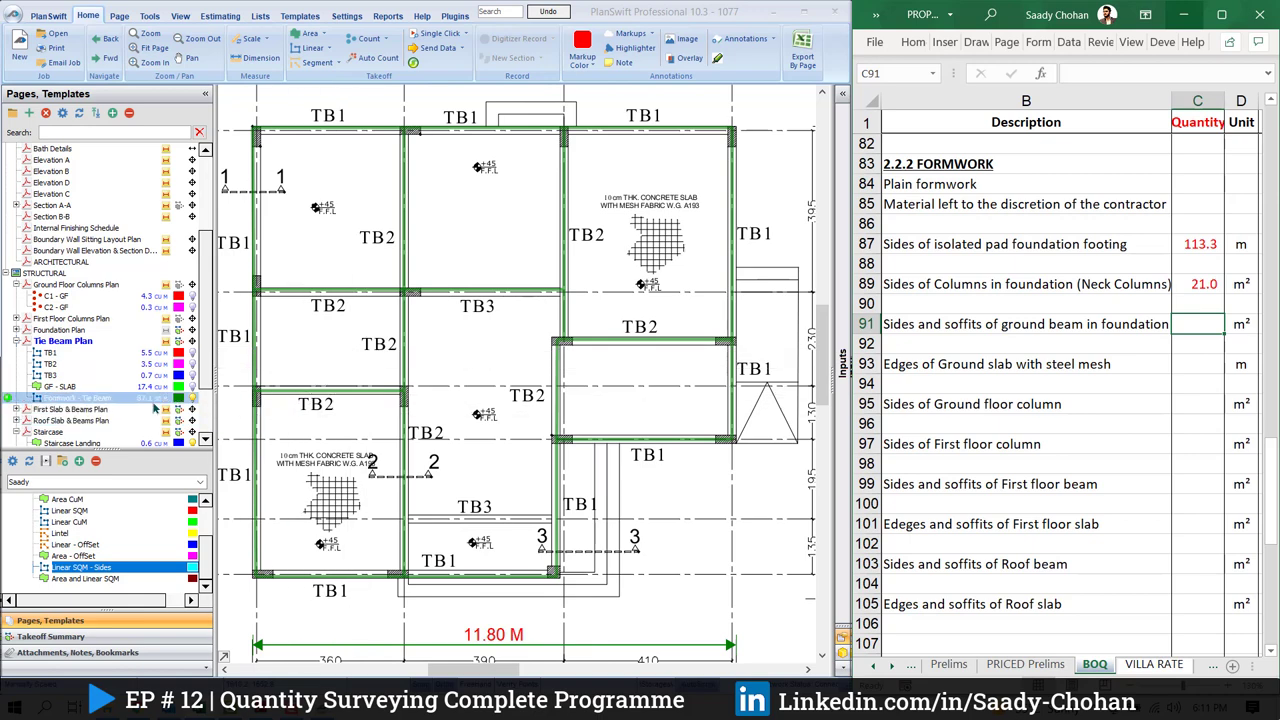
drag(650, 628, 519, 373)
drag(640, 542, 506, 331)
scroll(563, 420, up, 3)
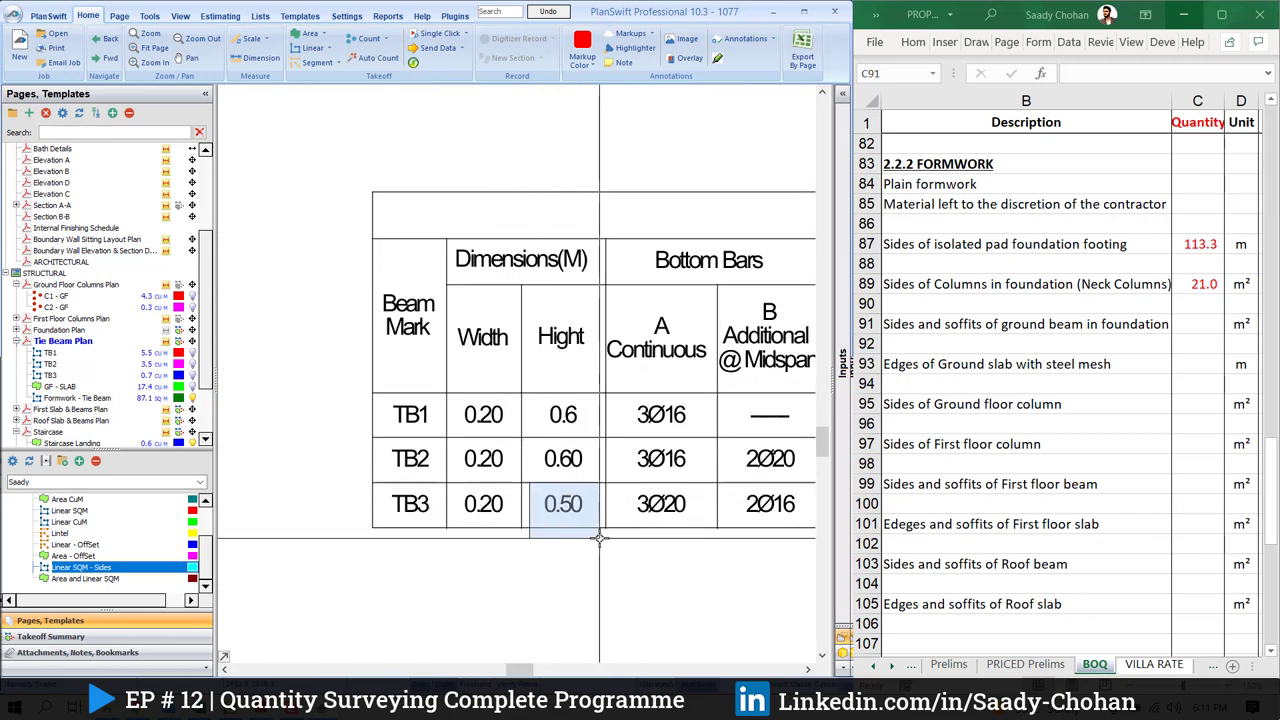
scroll(620, 540, down, 2)
scroll(620, 539, down, 3)
drag(300, 180, 426, 289)
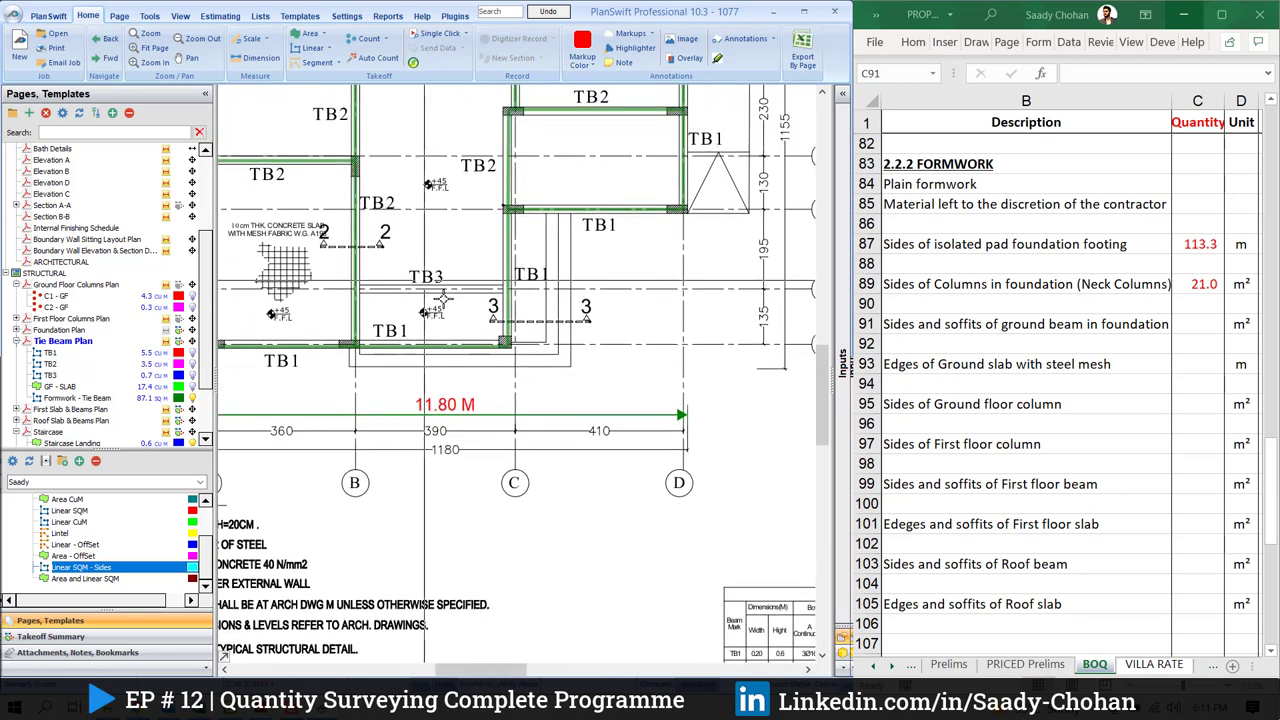
drag(665, 484, 409, 315)
scroll(571, 531, up, 3)
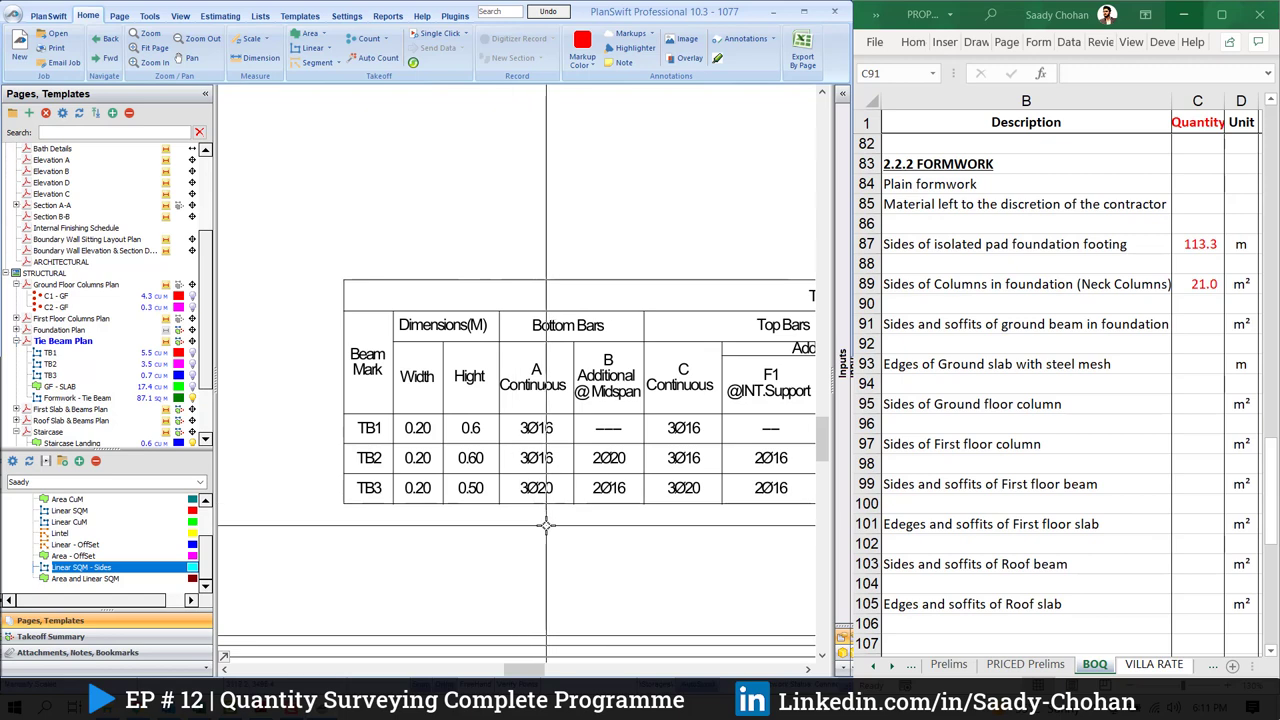
scroll(565, 530, down, 3)
drag(429, 331, 676, 514)
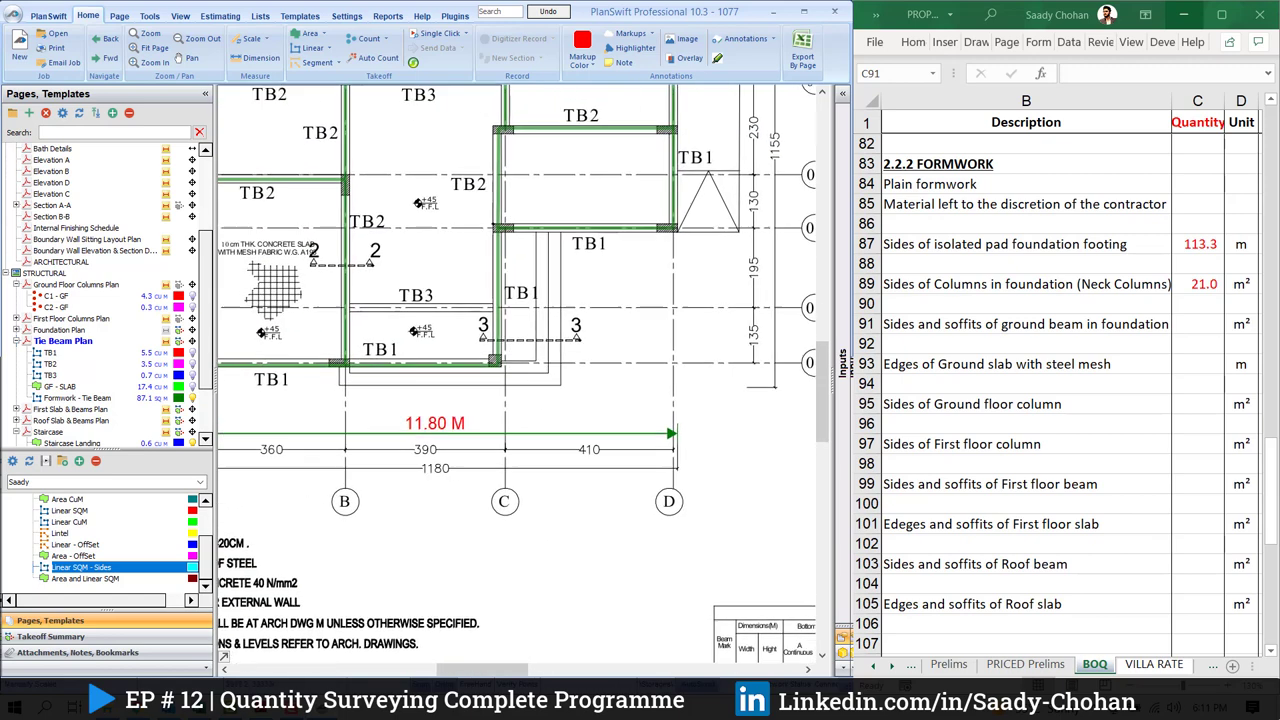
drag(401, 301, 443, 371)
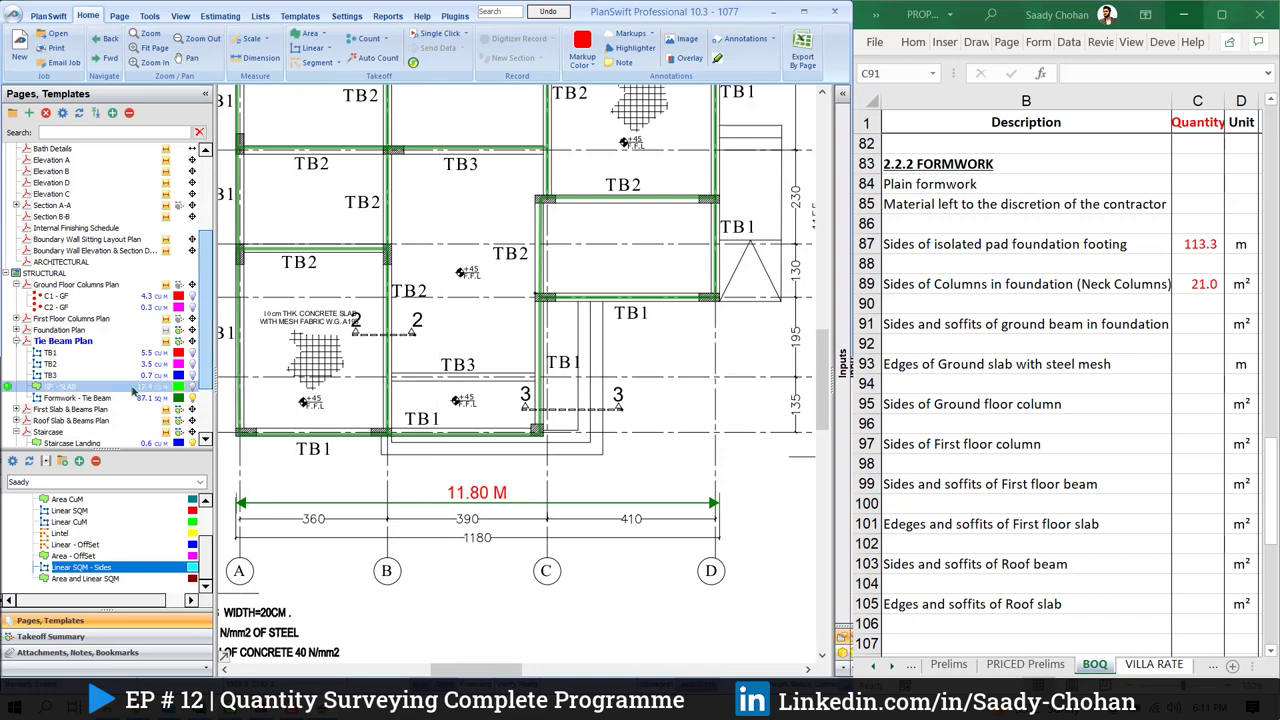
Resume the Formwork - Tie Beam takeoff, add the lower TB3 beam between grids B and C, and stop recording
click(70, 397)
click(298, 403)
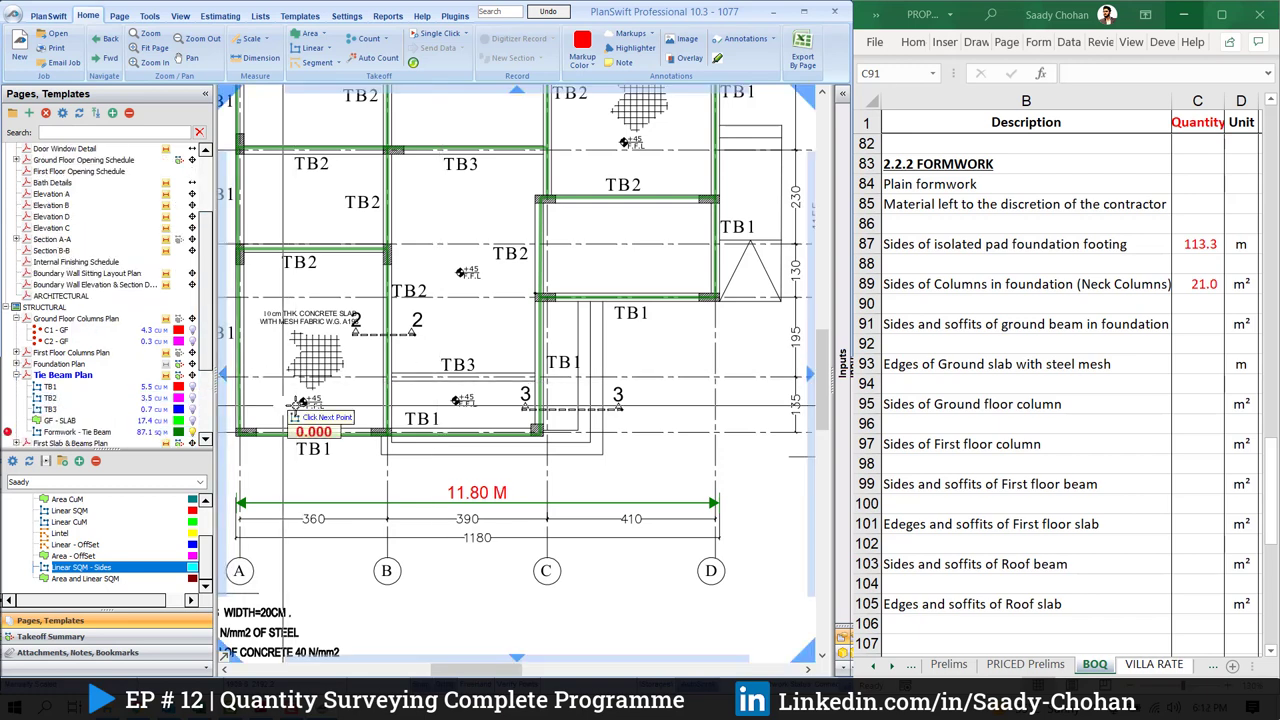
click(389, 376)
click(539, 377)
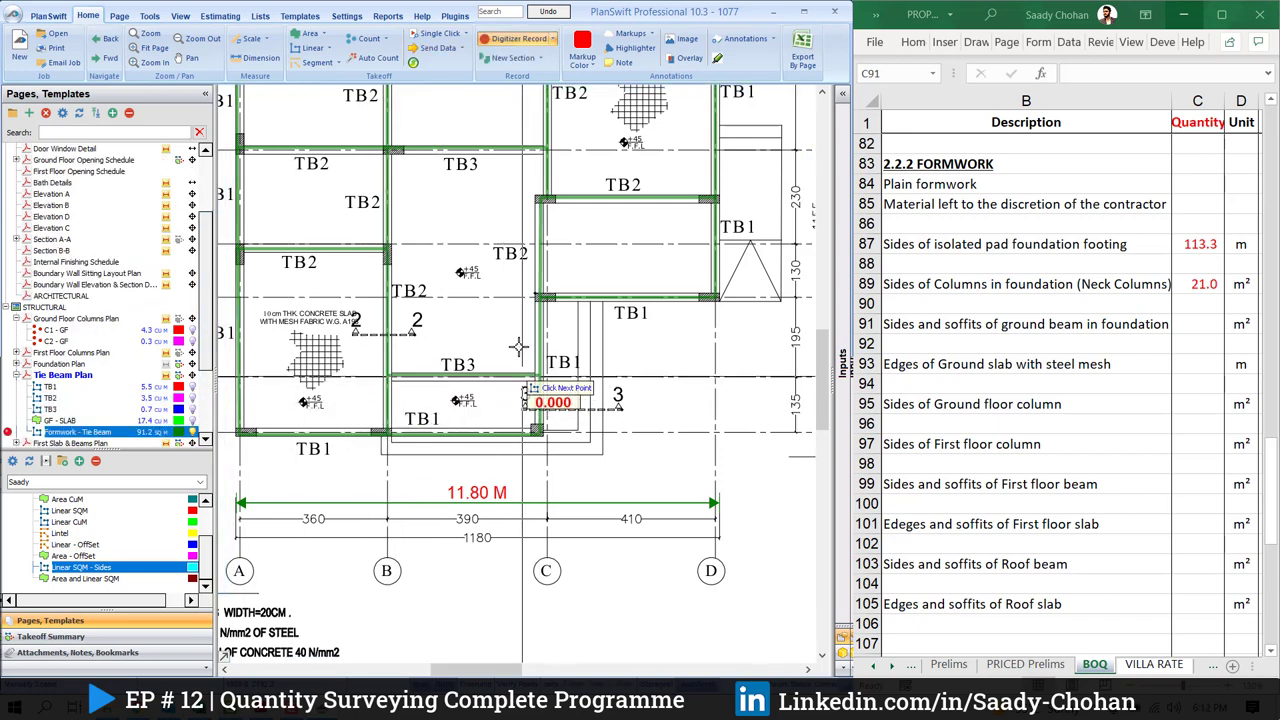
right_click(480, 374)
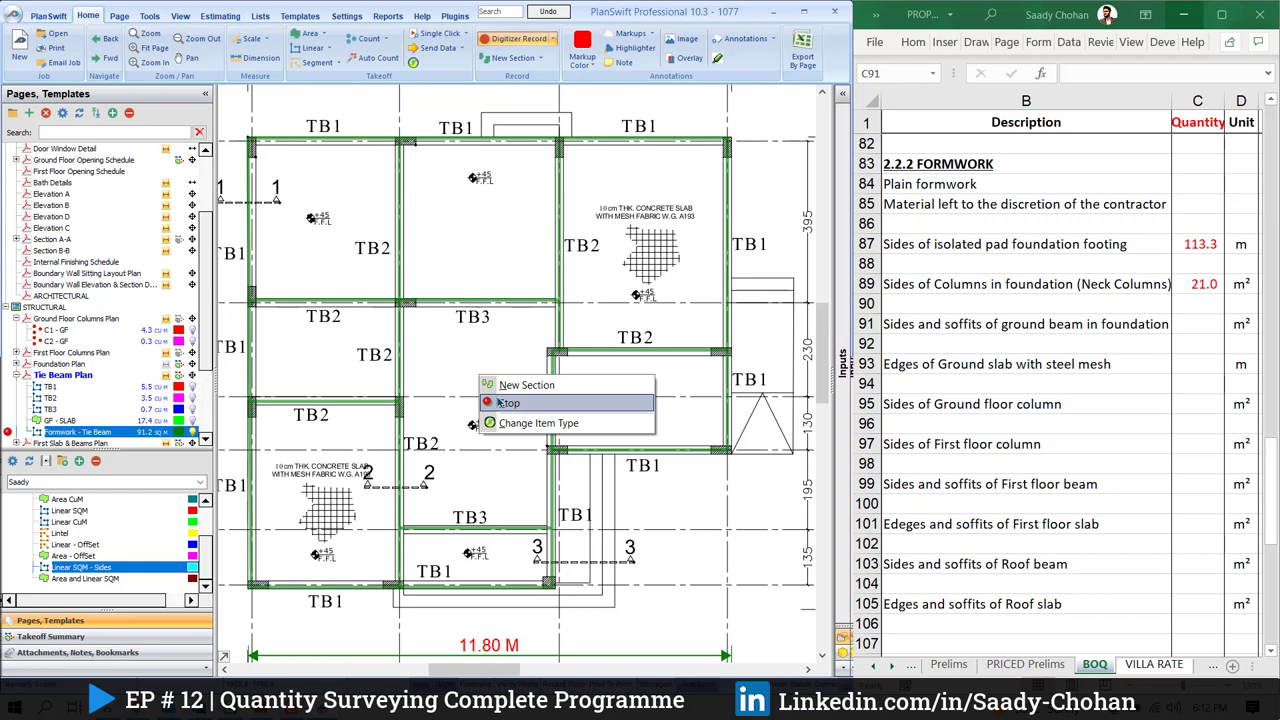
click(507, 403)
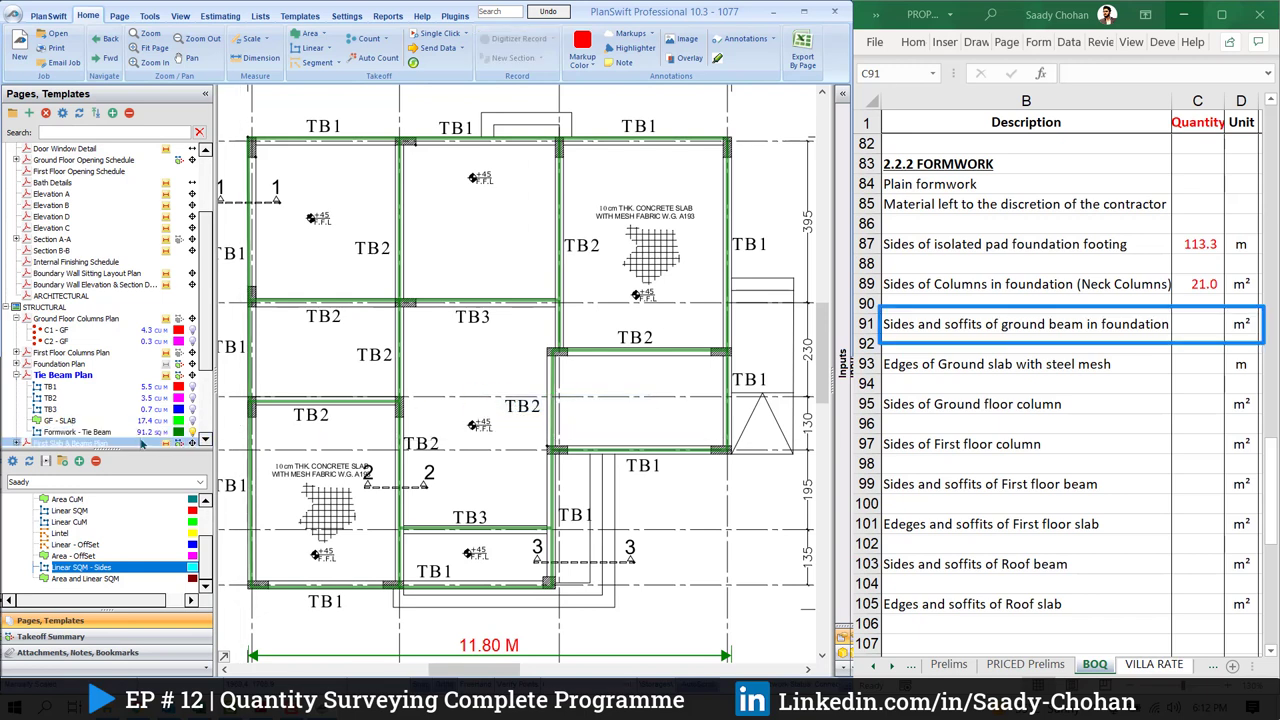
Enter the tie beam formwork quantity of 91.2 for sides and soffits of ground beam in foundation in cell C91
click(1192, 324)
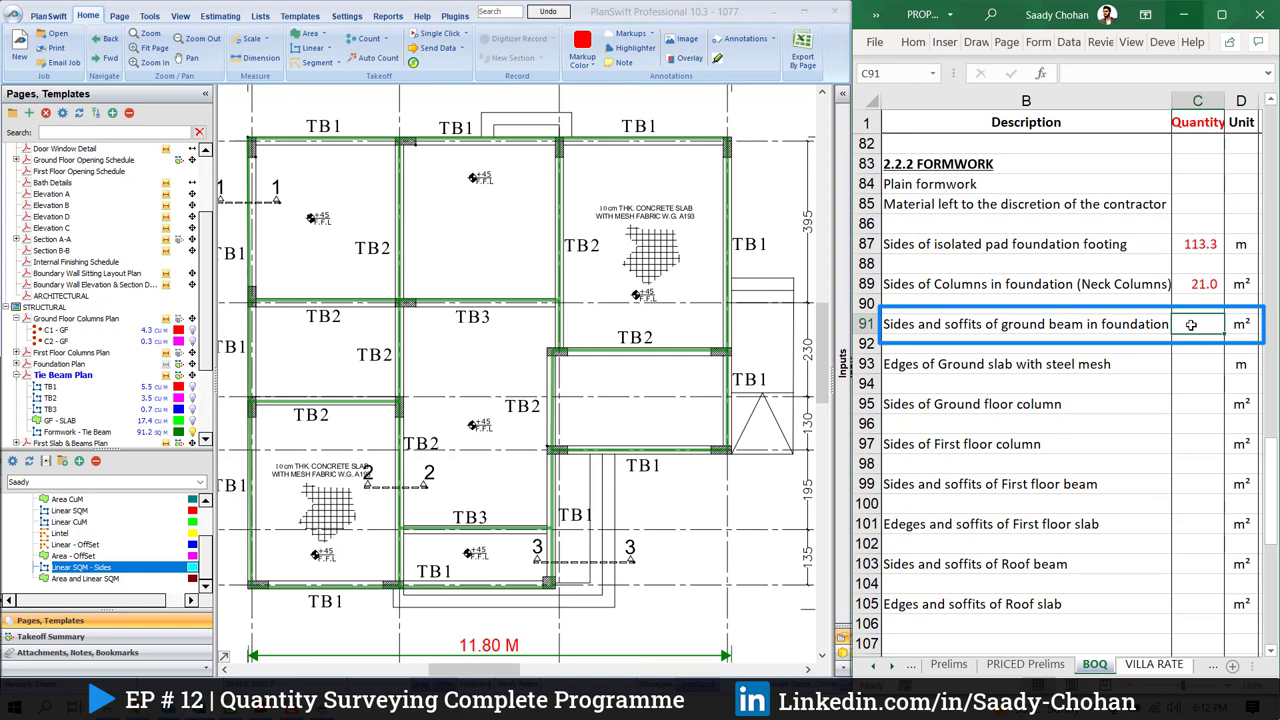
key(Return)
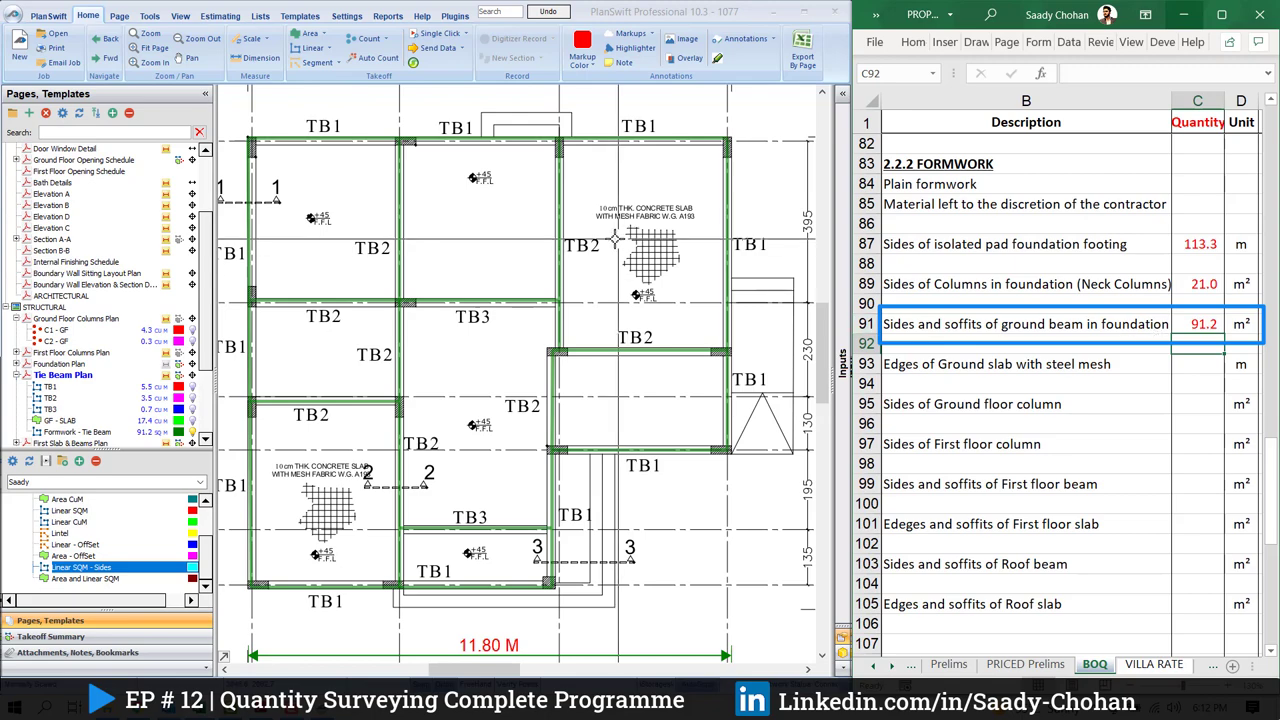
Review the widths and heights of the TB1, TB2 and TB3 tie beams in the beam schedule
scroll(607, 277, down, 3)
scroll(600, 305, up, 3)
click(656, 542)
drag(664, 546, 484, 284)
drag(606, 494, 550, 386)
scroll(568, 458, up, 5)
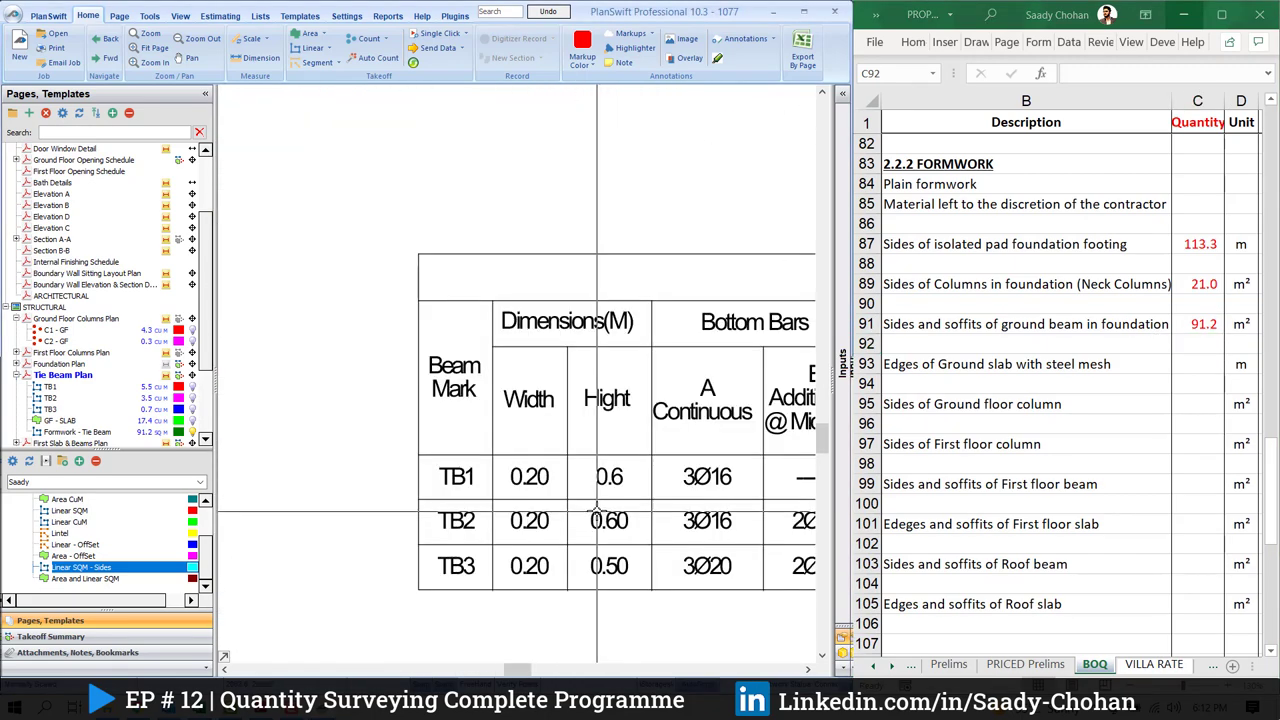
drag(571, 410, 634, 458)
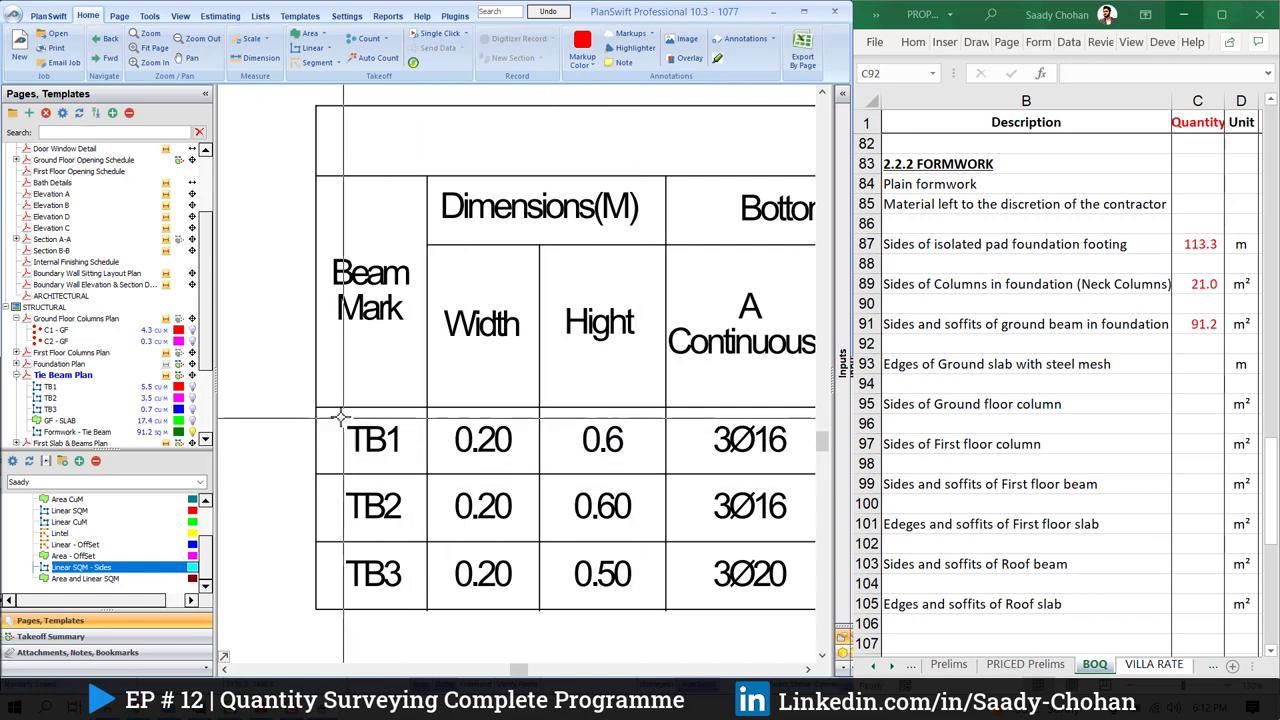
Compare the TB2 and TB3 rows and dimension columns of the beam schedule with the tie beam layout on the plan
drag(338, 485, 664, 530)
mouse_move(332, 549)
mouse_down()
mouse_move(449, 600)
mouse_move(651, 591)
mouse_up()
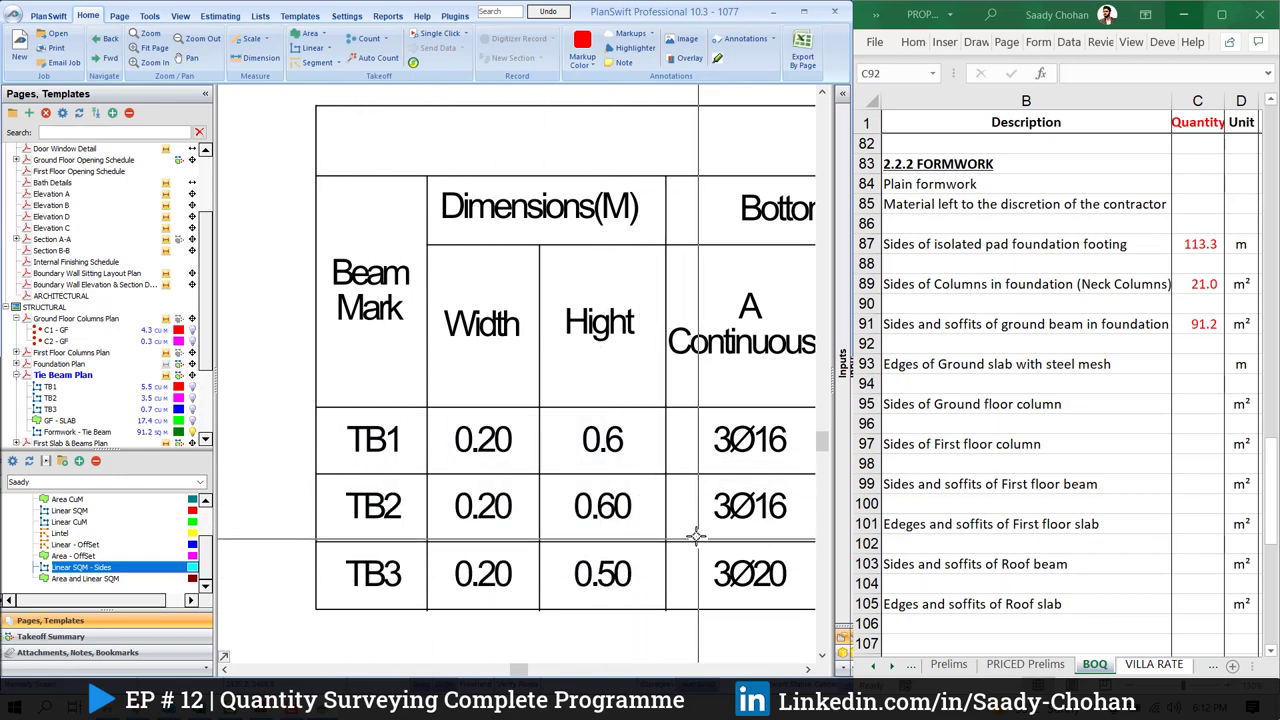
scroll(694, 534, down, 5)
drag(656, 422, 700, 534)
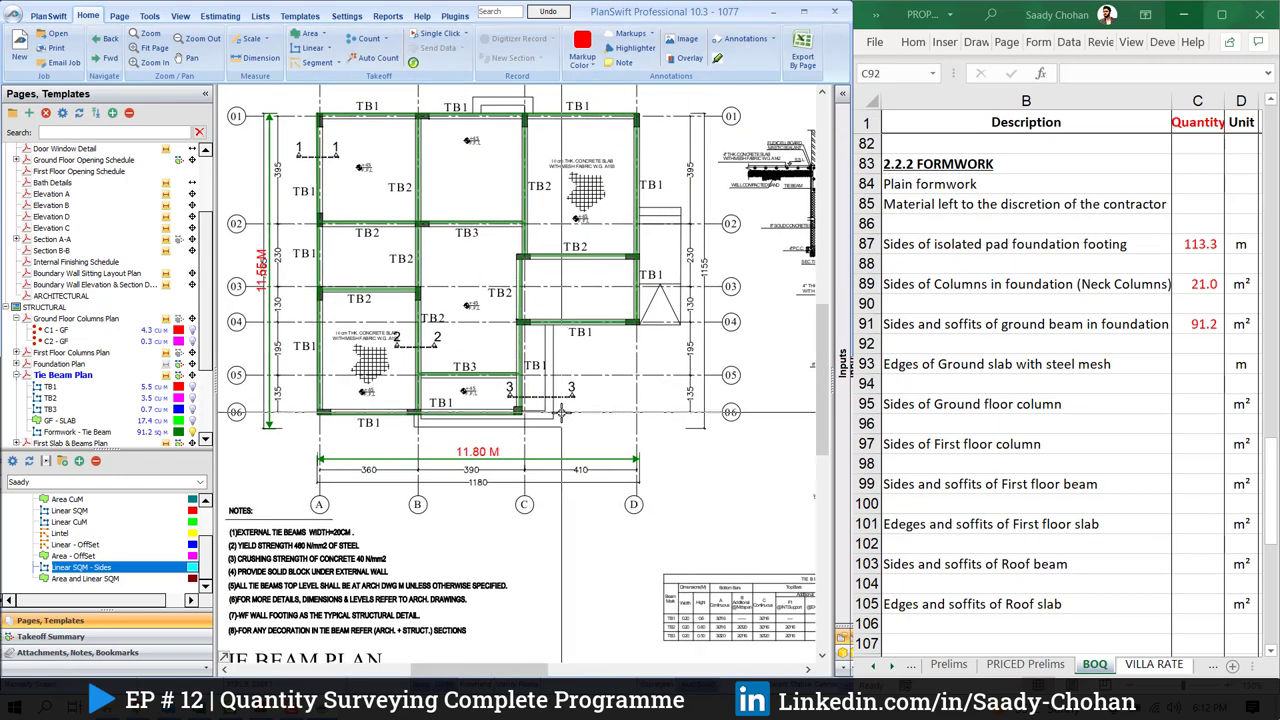
scroll(704, 594, up, 6)
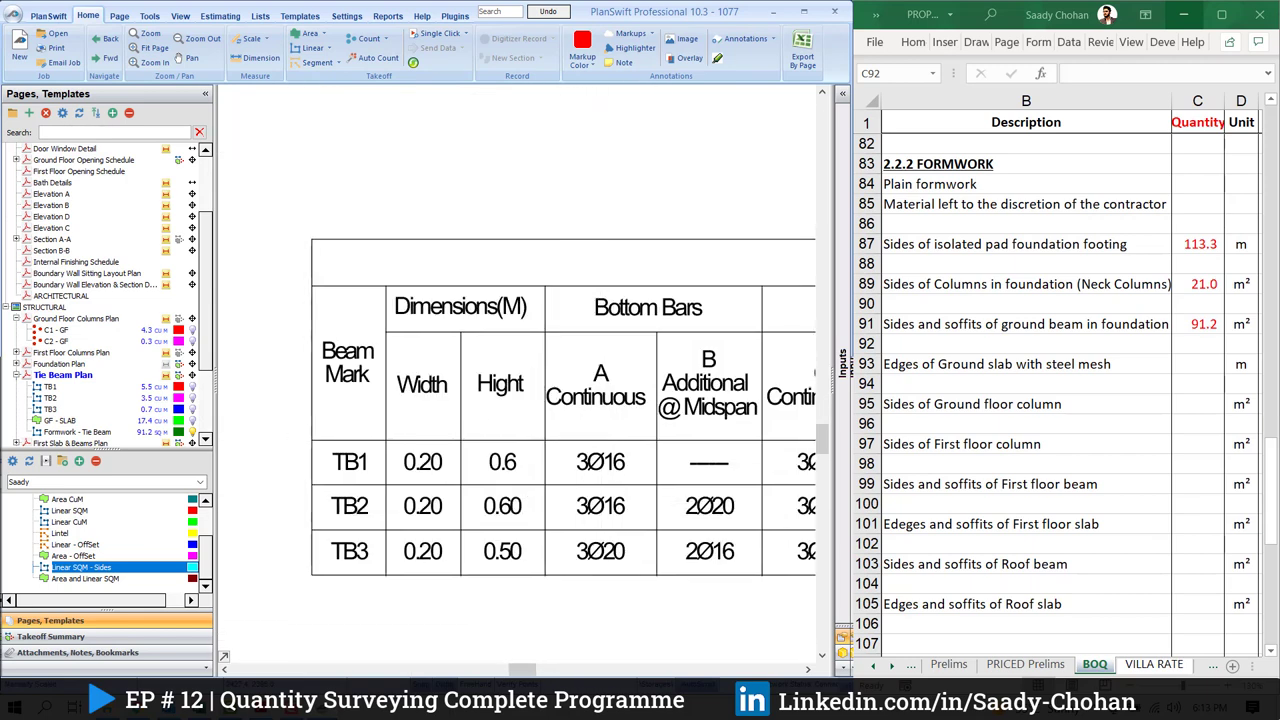
mouse_move(466, 350)
mouse_down()
mouse_move(586, 449)
mouse_move(638, 446)
mouse_up()
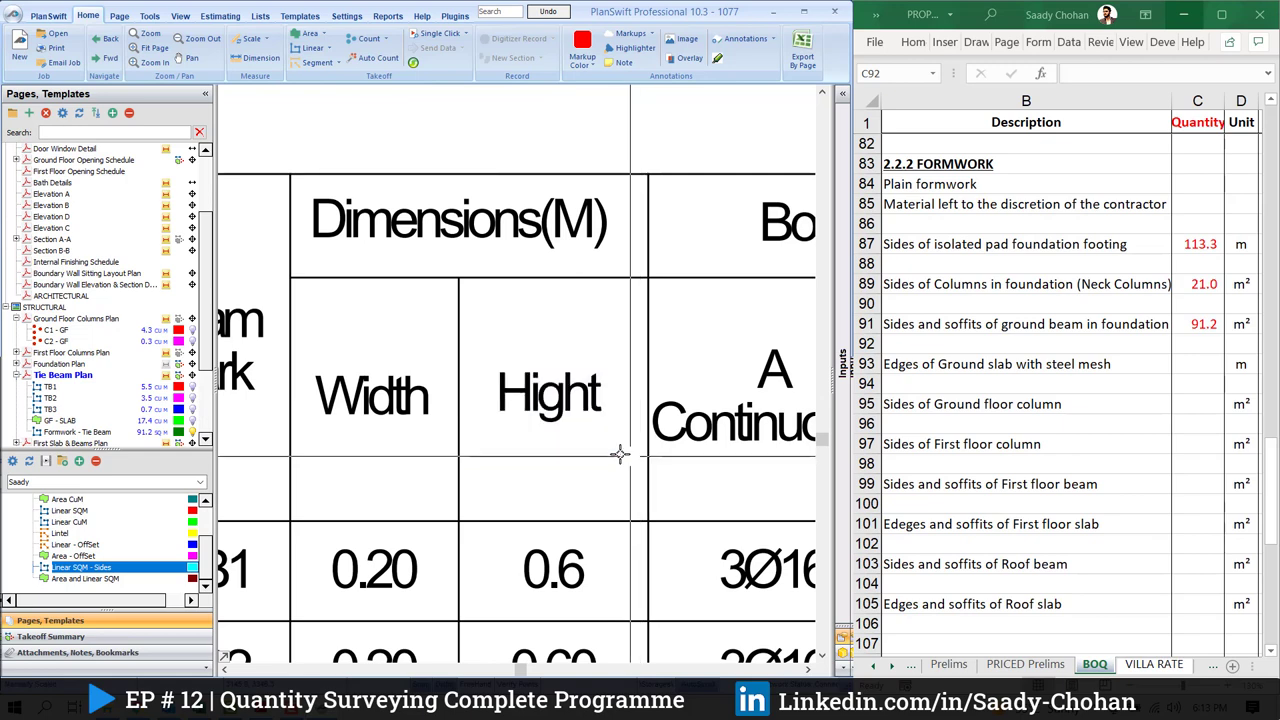
scroll(641, 444, down, 2)
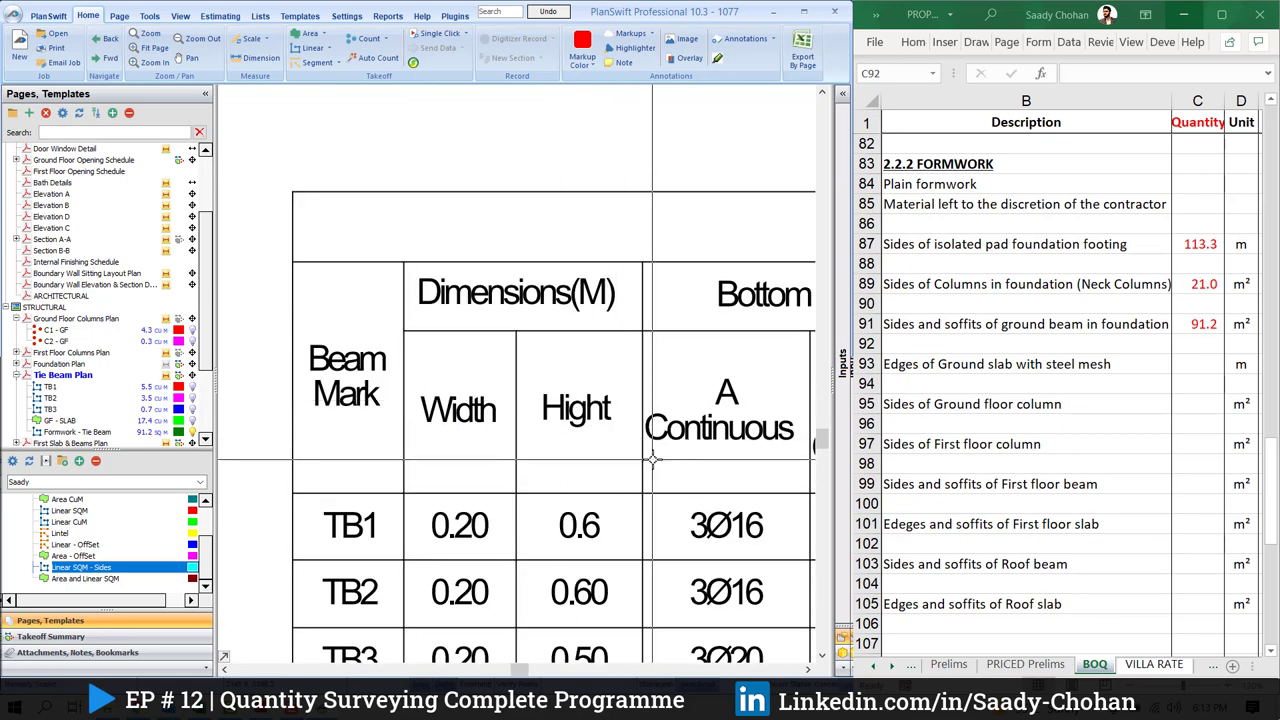
scroll(645, 495, down, 4)
drag(540, 340, 637, 417)
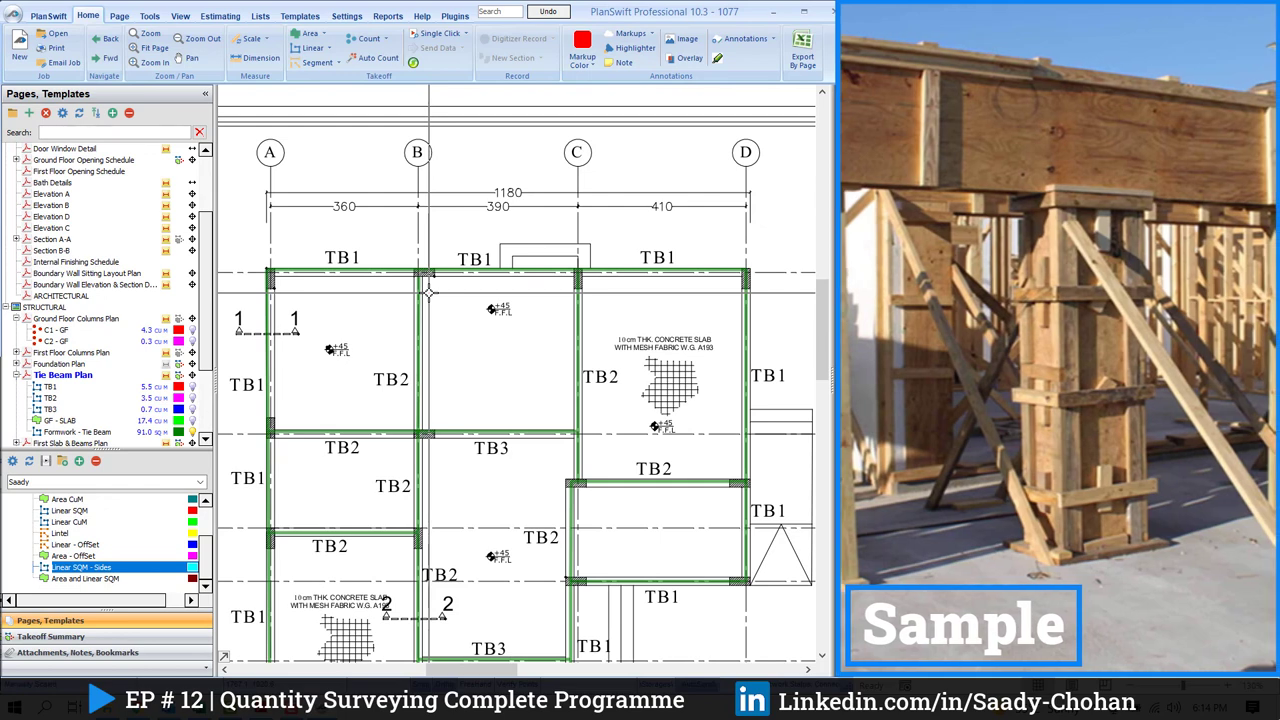
Examine the hatched column at grid B/01 where the TB1 and TB2 tie beams meet
scroll(428, 292, up, 3)
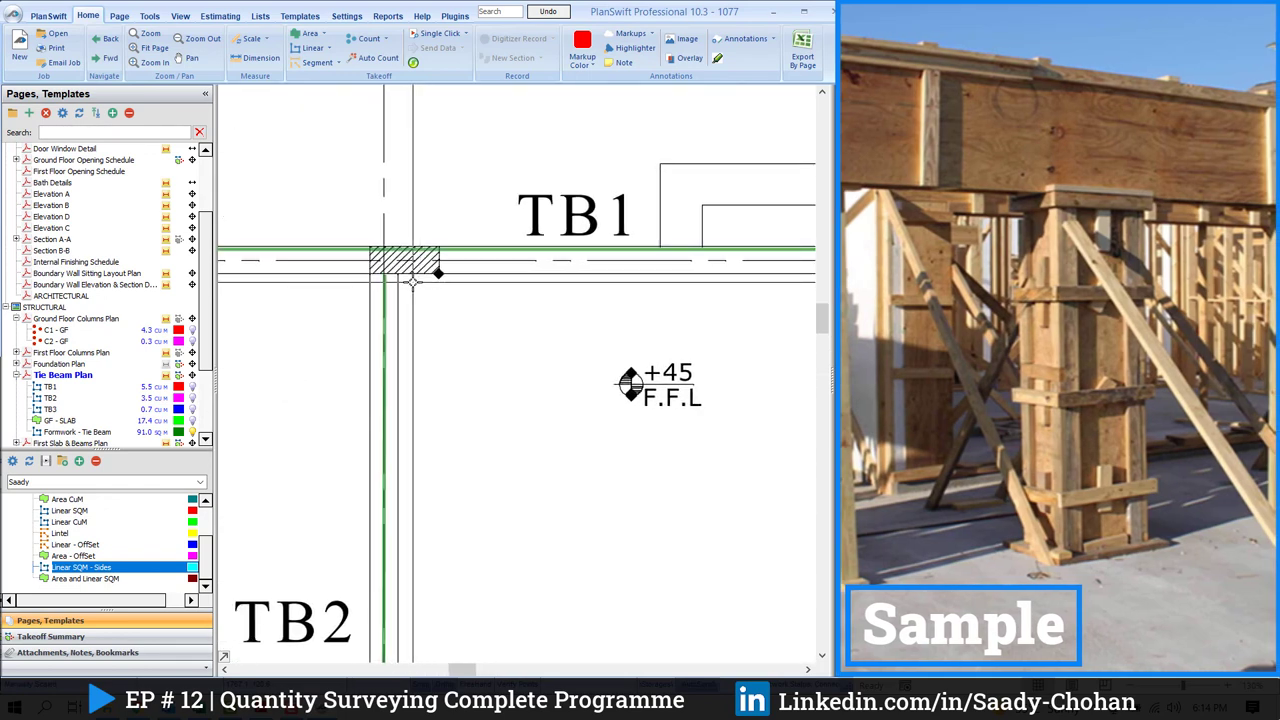
scroll(430, 283, up, 1)
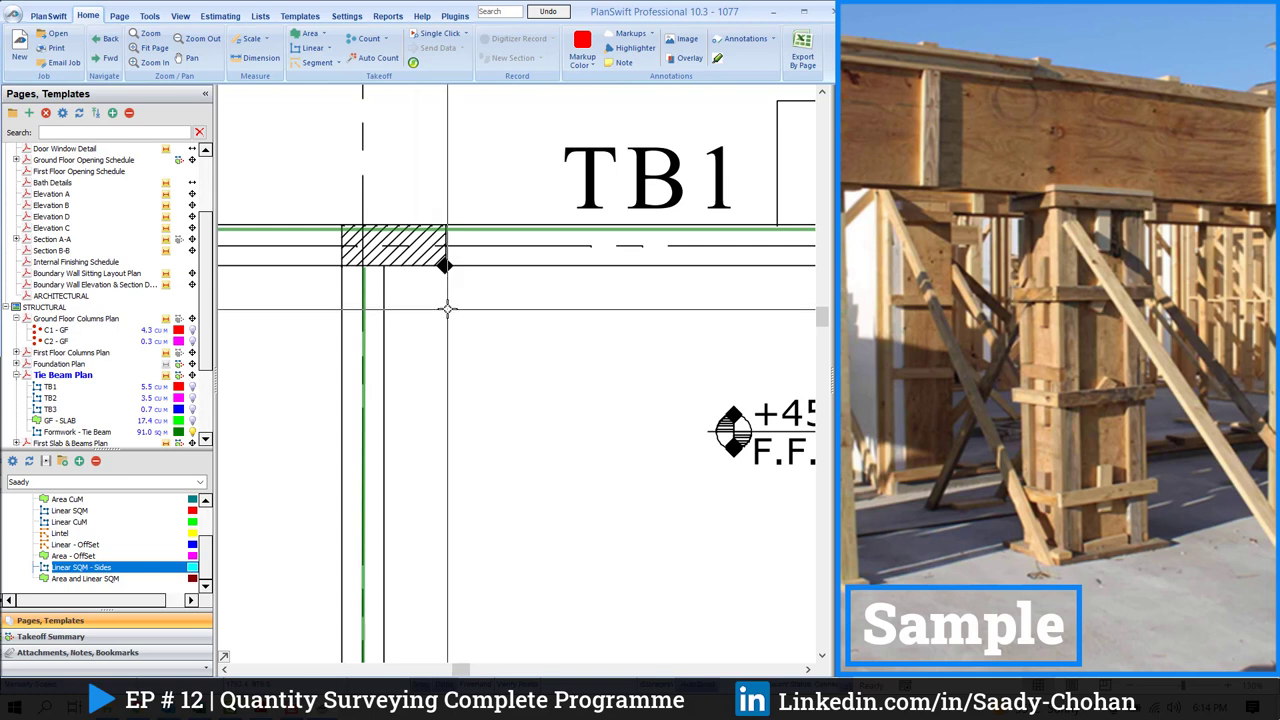
drag(329, 212, 456, 282)
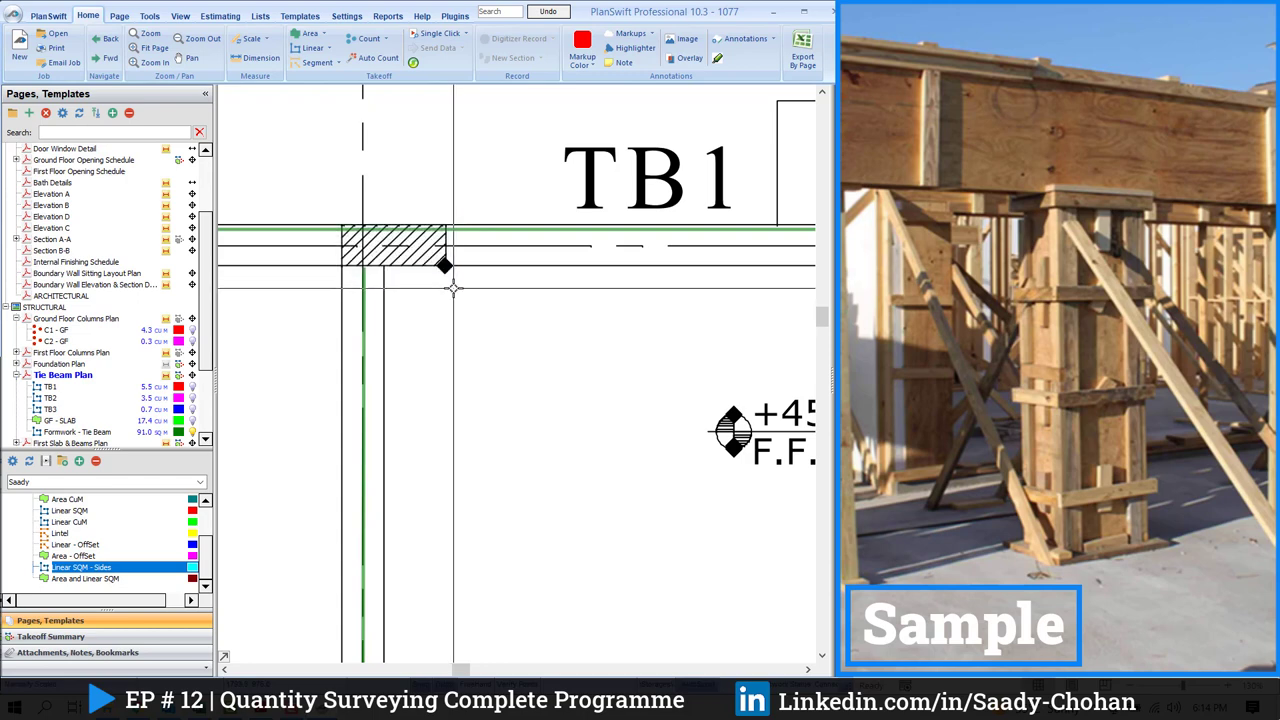
scroll(416, 288, down, 3)
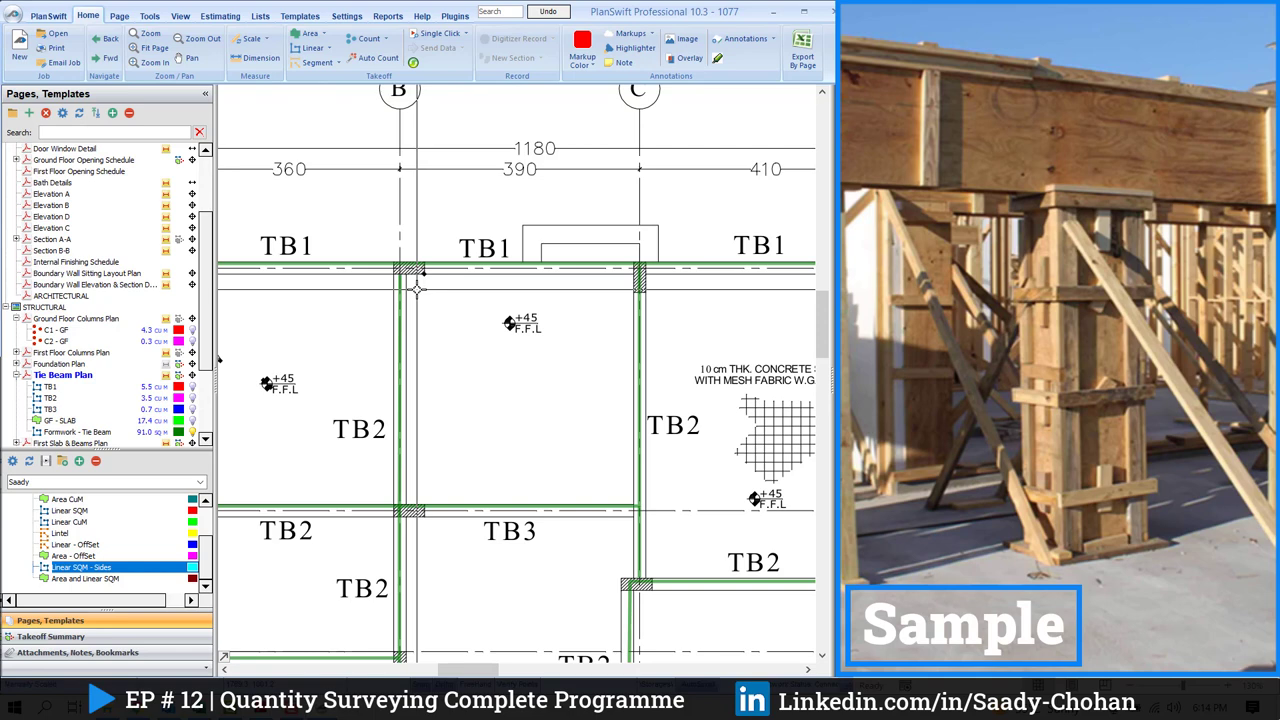
scroll(408, 282, up, 3)
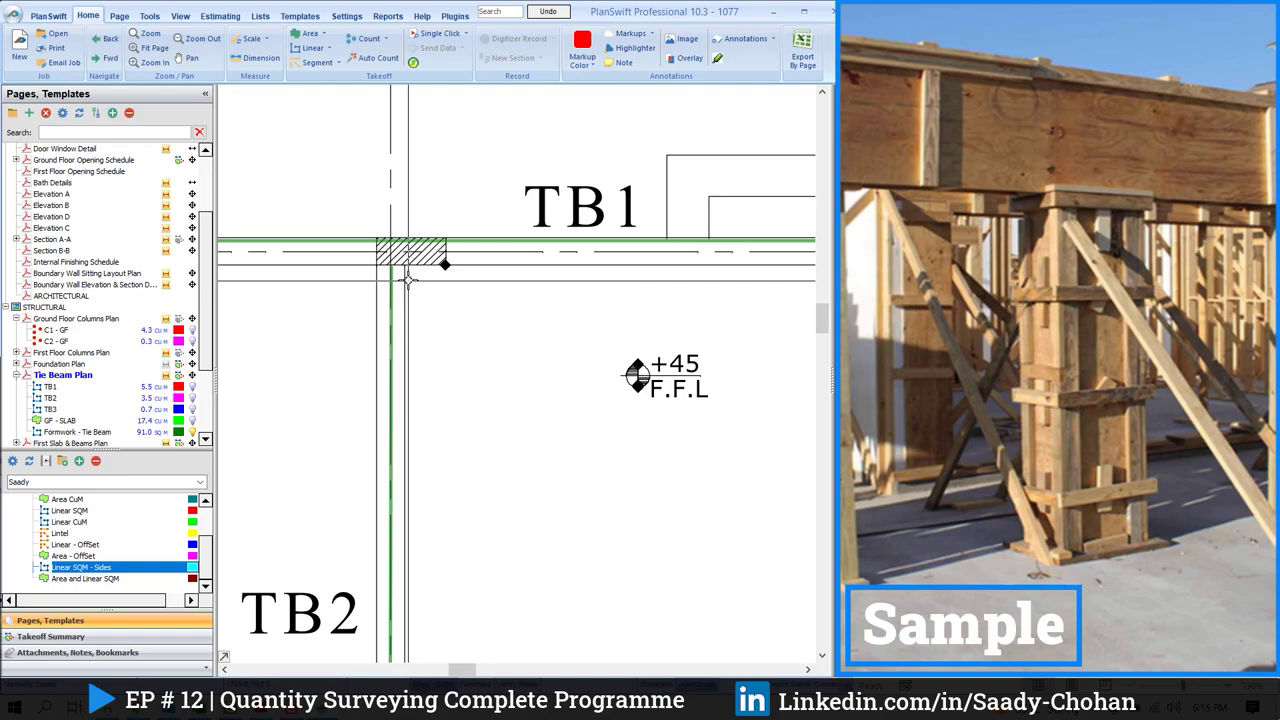
scroll(408, 282, down, 3)
drag(482, 334, 475, 237)
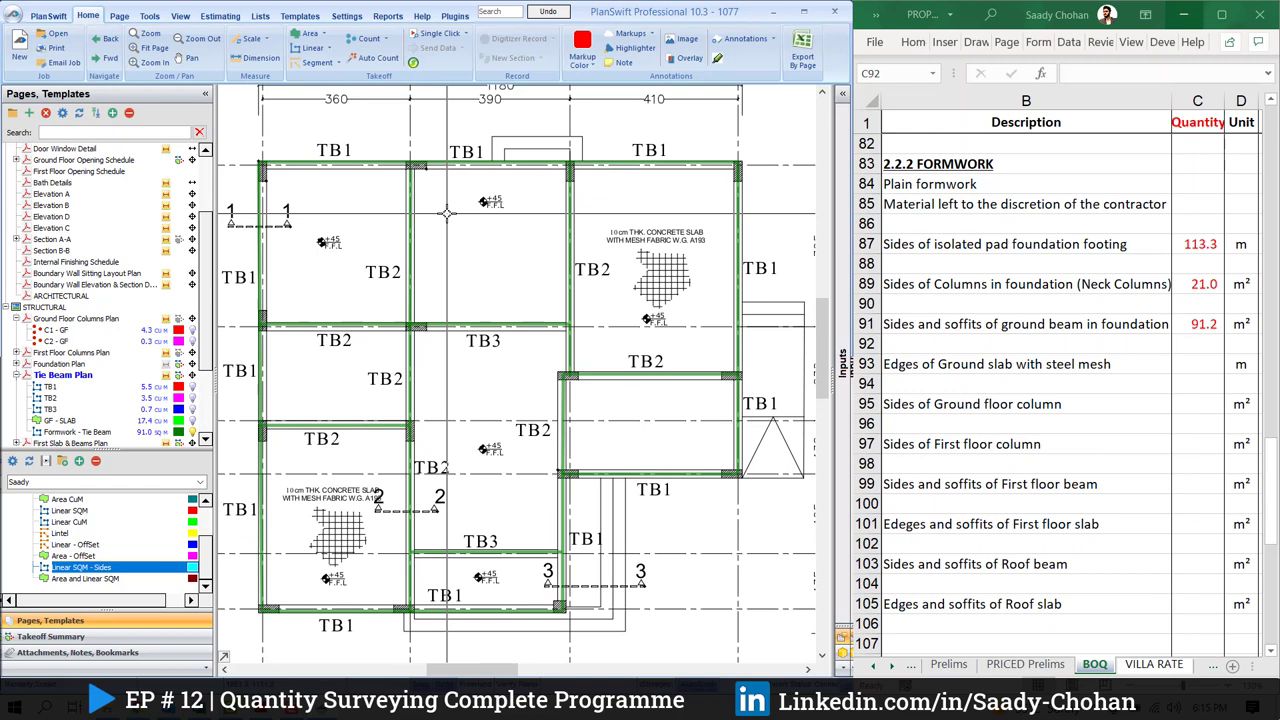
Check the ground slab thickness in Section A-A and set the unit of Edges of Ground slab with steel mesh to m
click(985, 364)
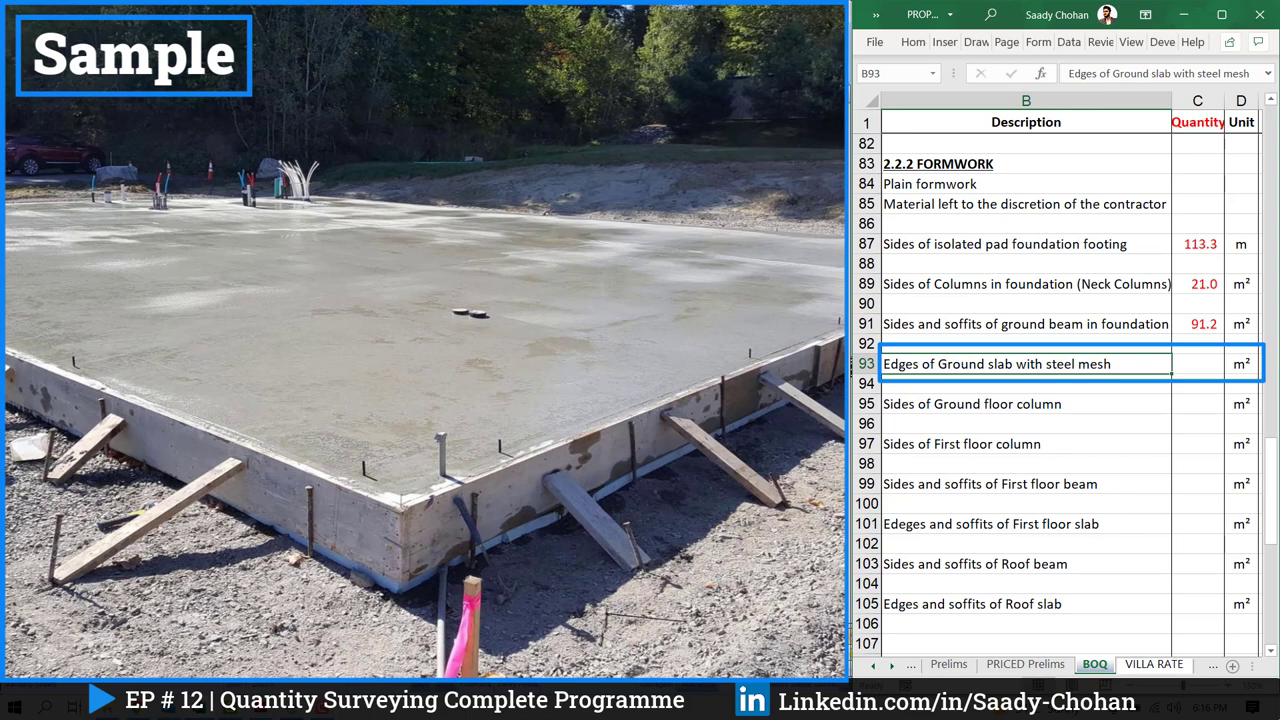
click(1240, 364)
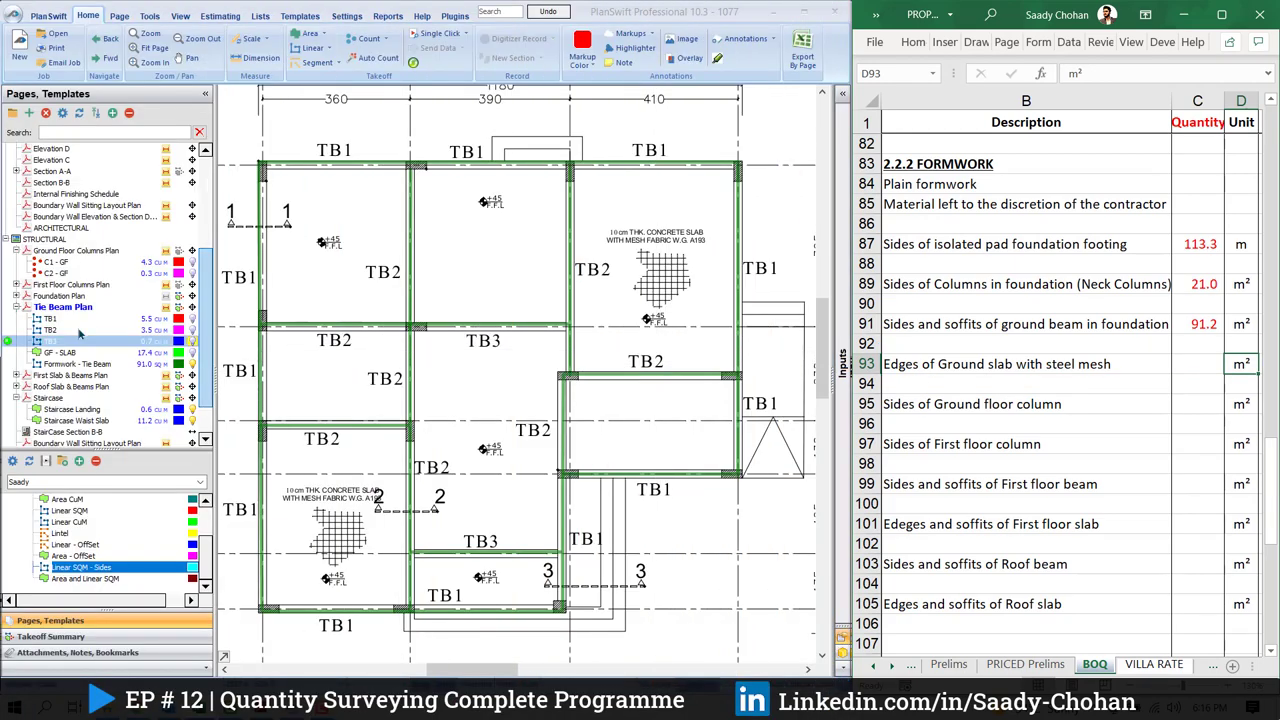
scroll(82, 369, up, 1)
click(62, 273)
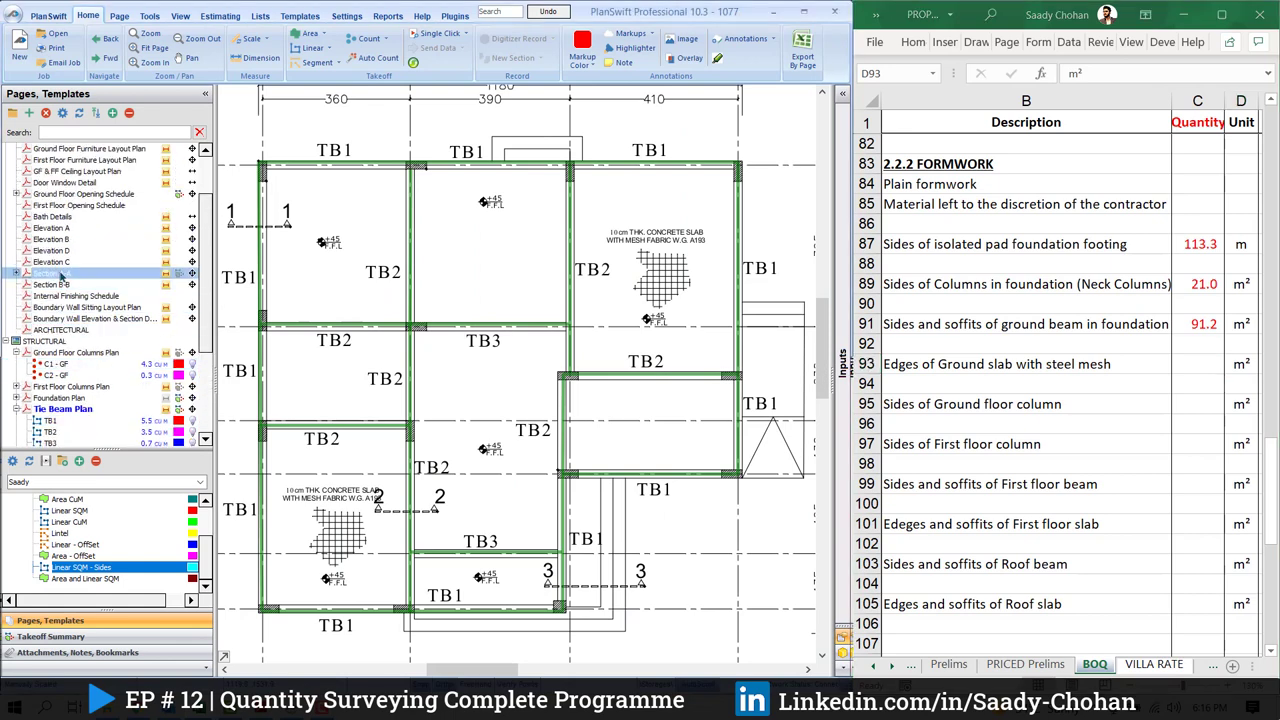
scroll(438, 450, up, 3)
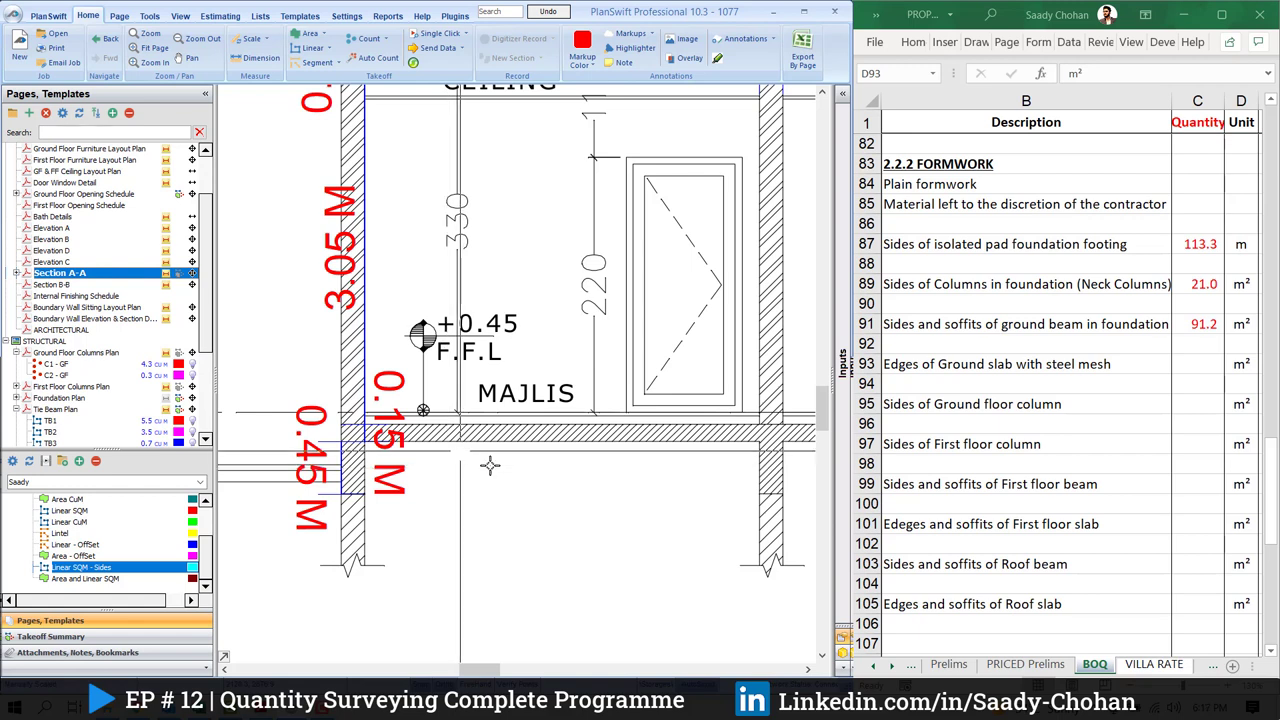
click(1238, 366)
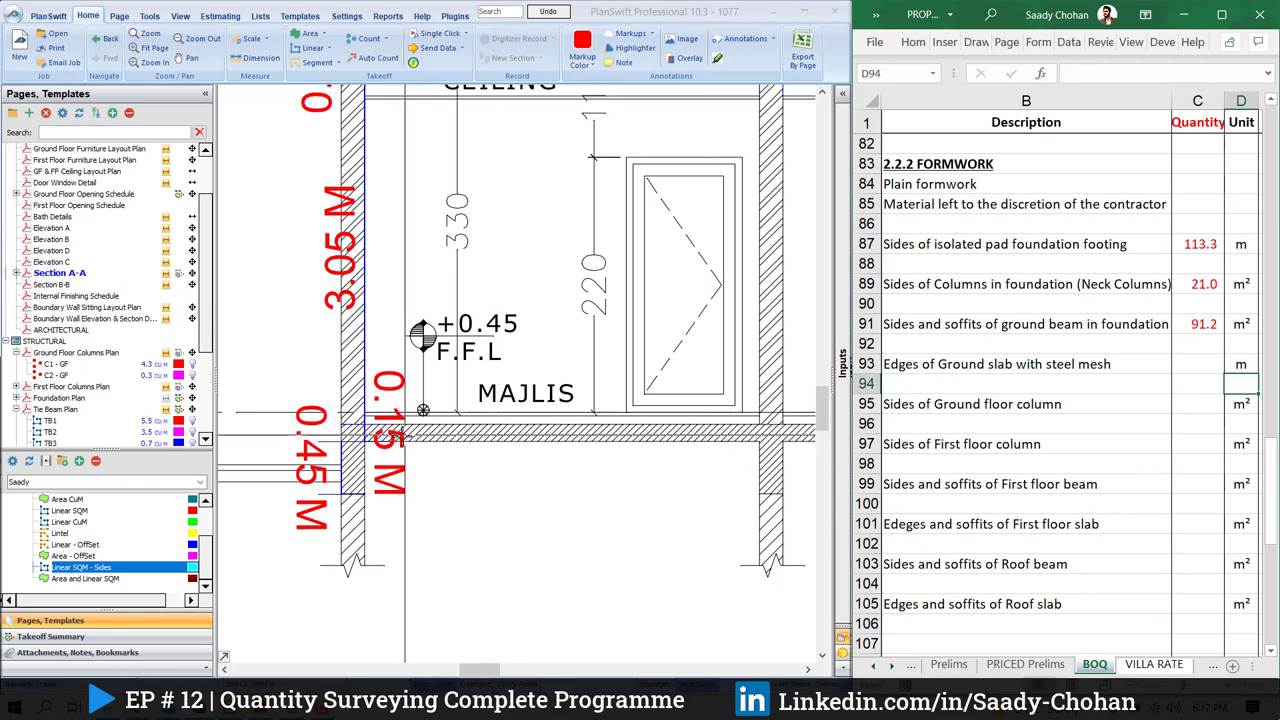
Return to the Tie Beam Plan and create a magenta Linear takeoff named Formwork - GF Slab
click(97, 38)
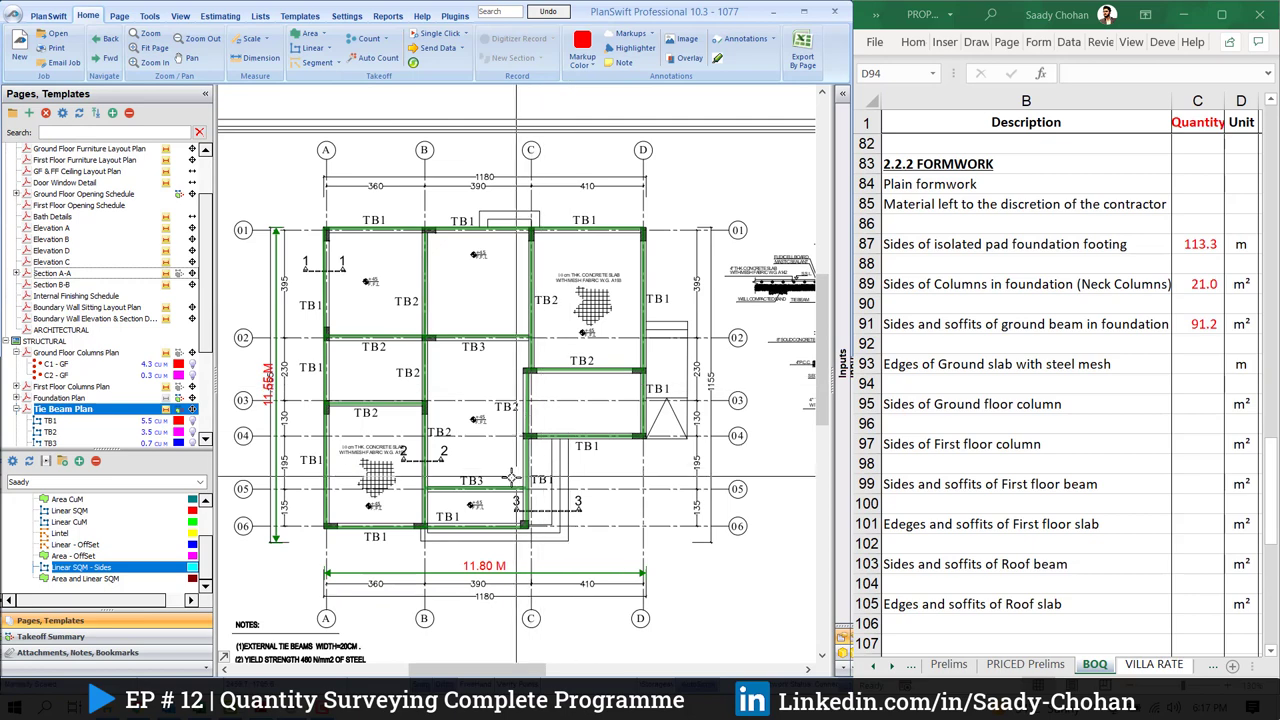
scroll(190, 397, down, 2)
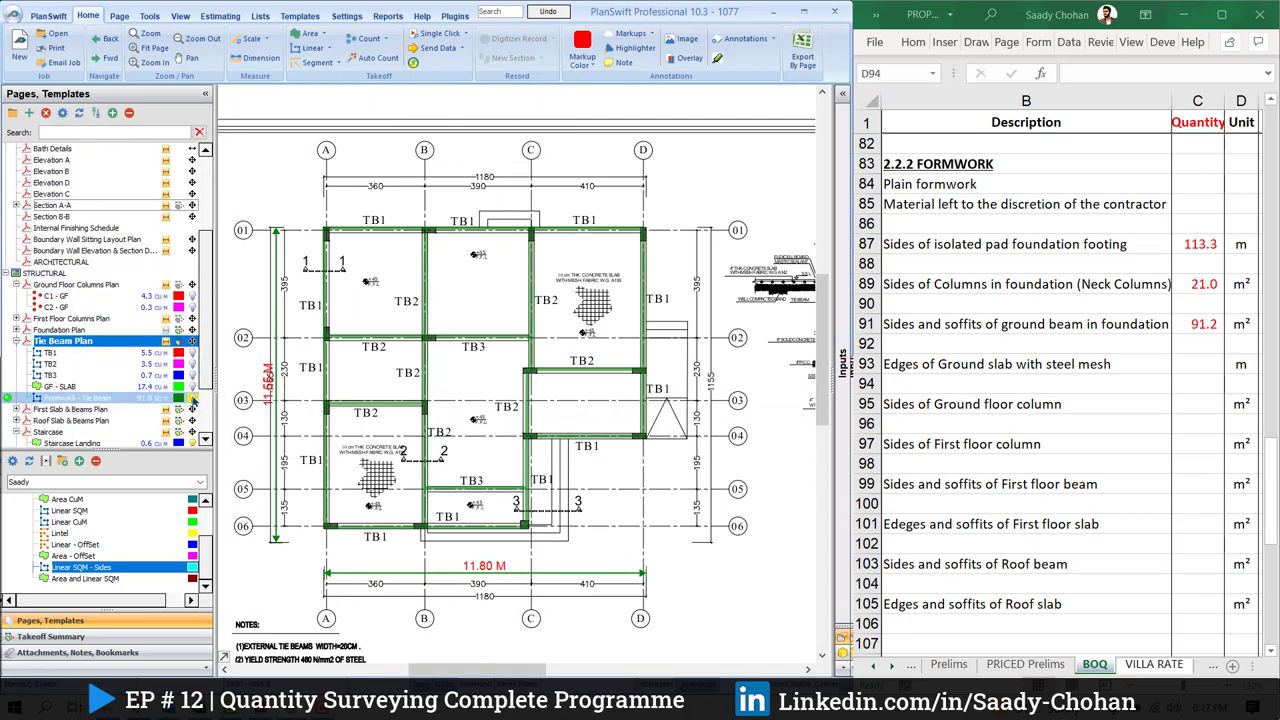
click(312, 48)
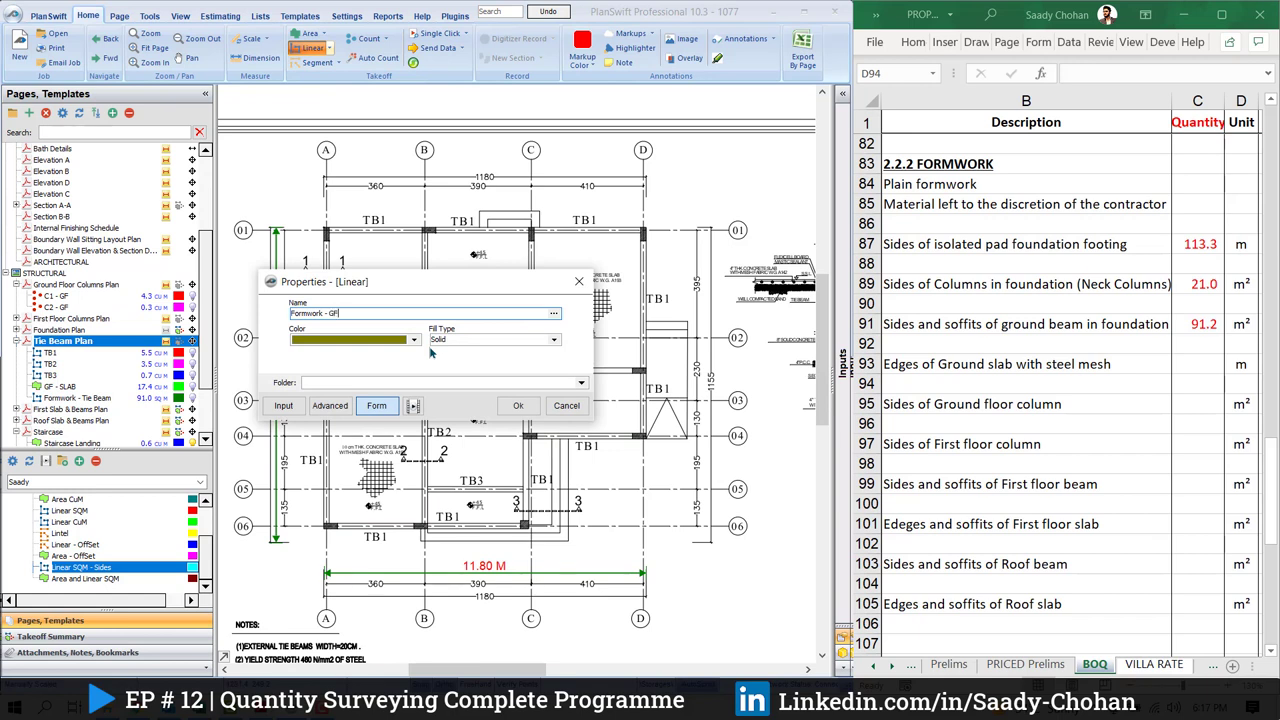
click(350, 340)
click(297, 410)
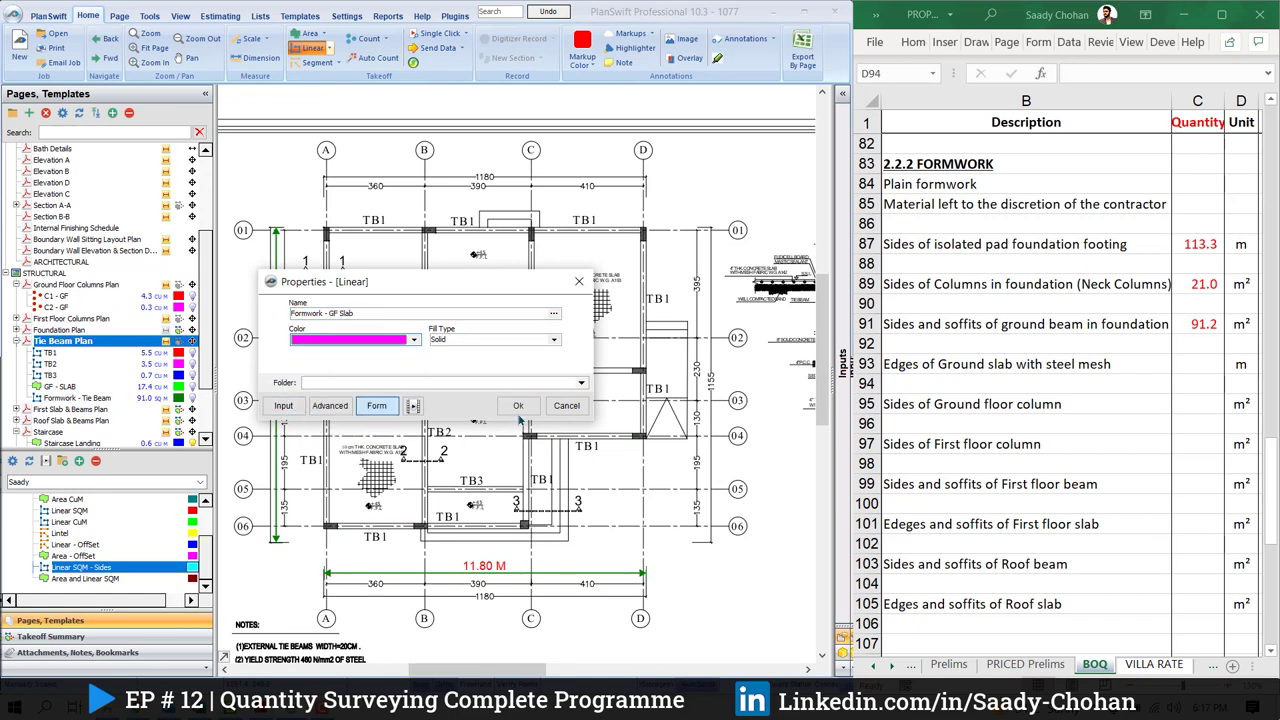
click(518, 405)
Trace the ground slab's outer perimeter along the external TB1 beams, closing at grid A/01, and stop recording
scroll(518, 405, up, 3)
drag(436, 328, 466, 314)
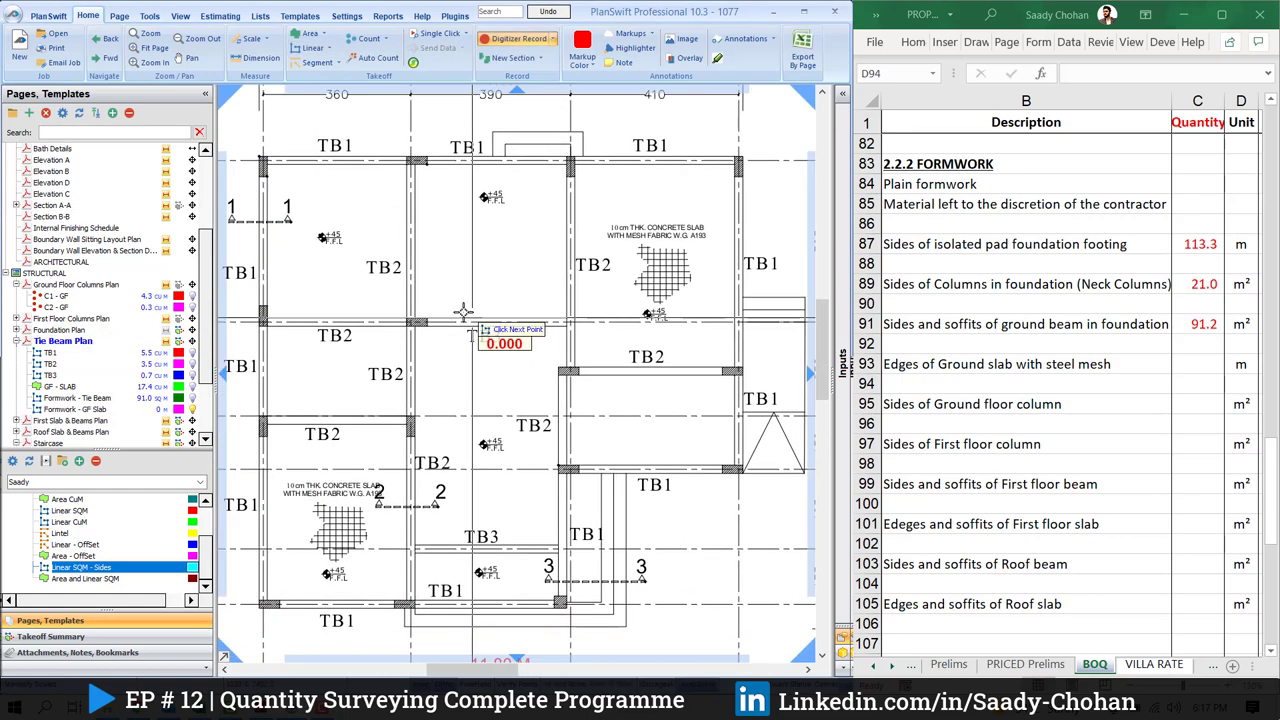
click(740, 158)
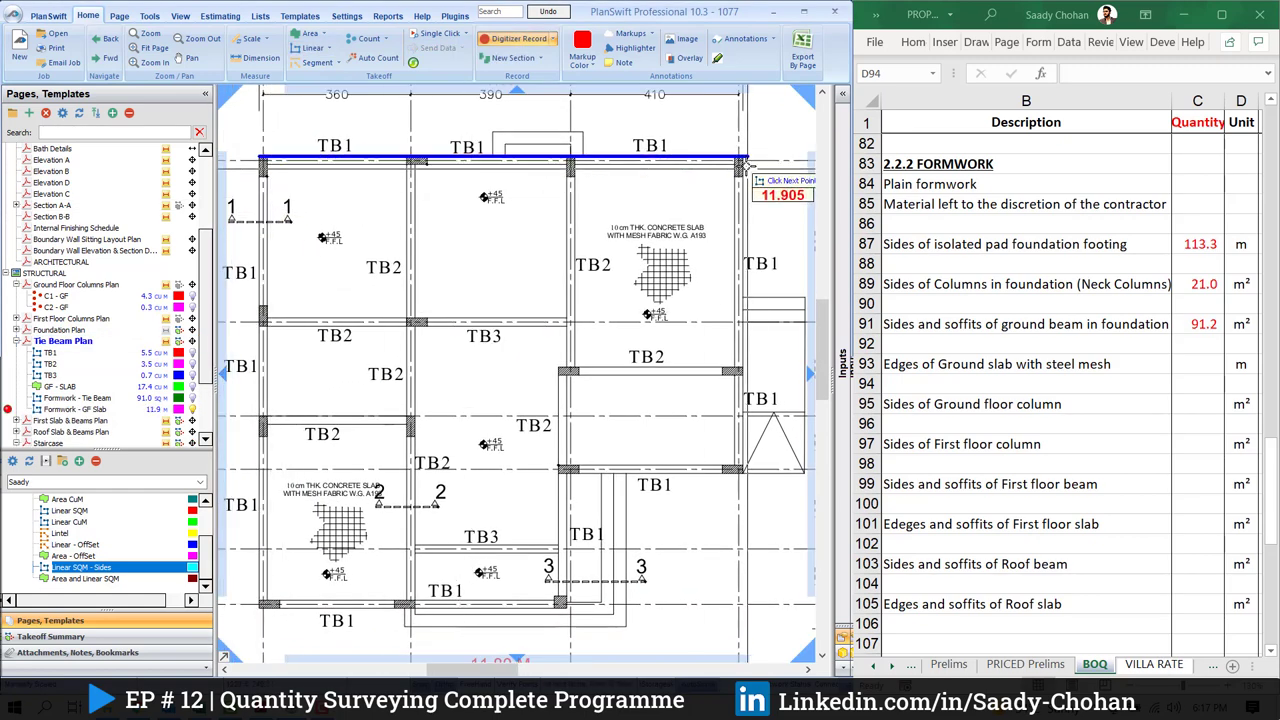
click(740, 470)
click(566, 470)
click(566, 604)
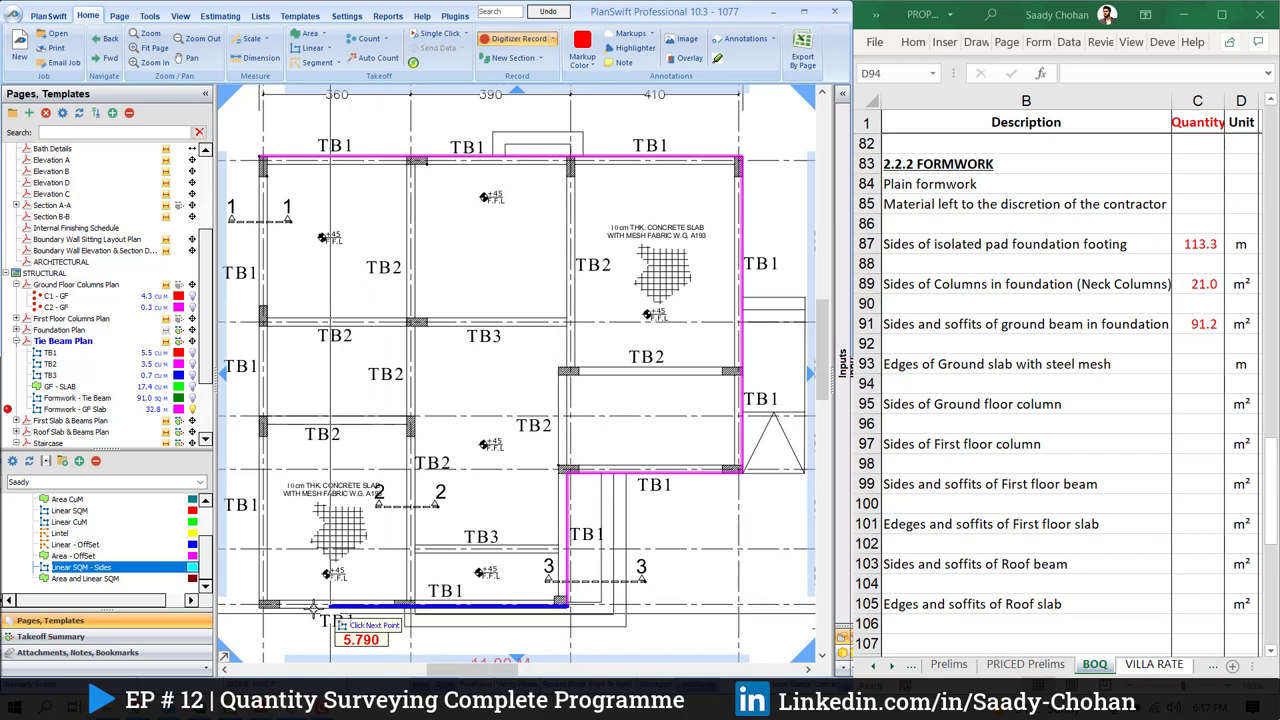
click(260, 604)
double_click(260, 158)
Enter 45.5 as the quantity for Edges of Ground slab with steel mesh in cell C93
scroll(155, 265, down, 1)
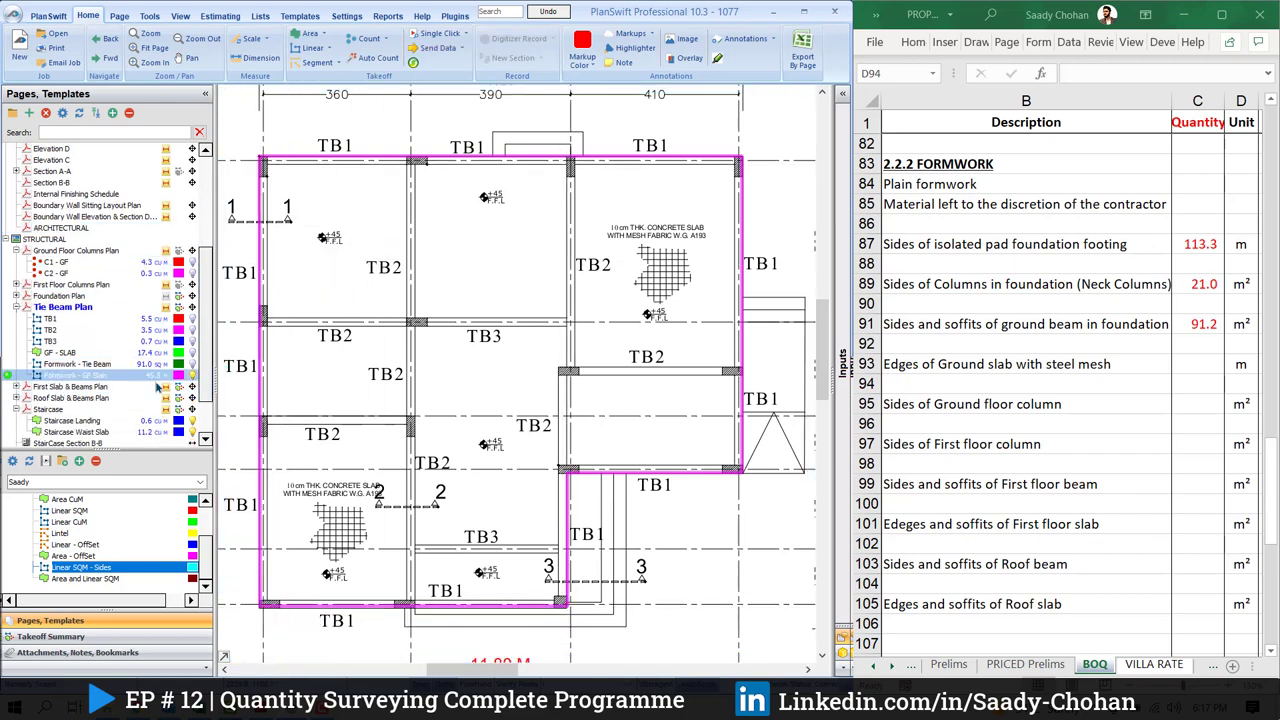
click(1198, 369)
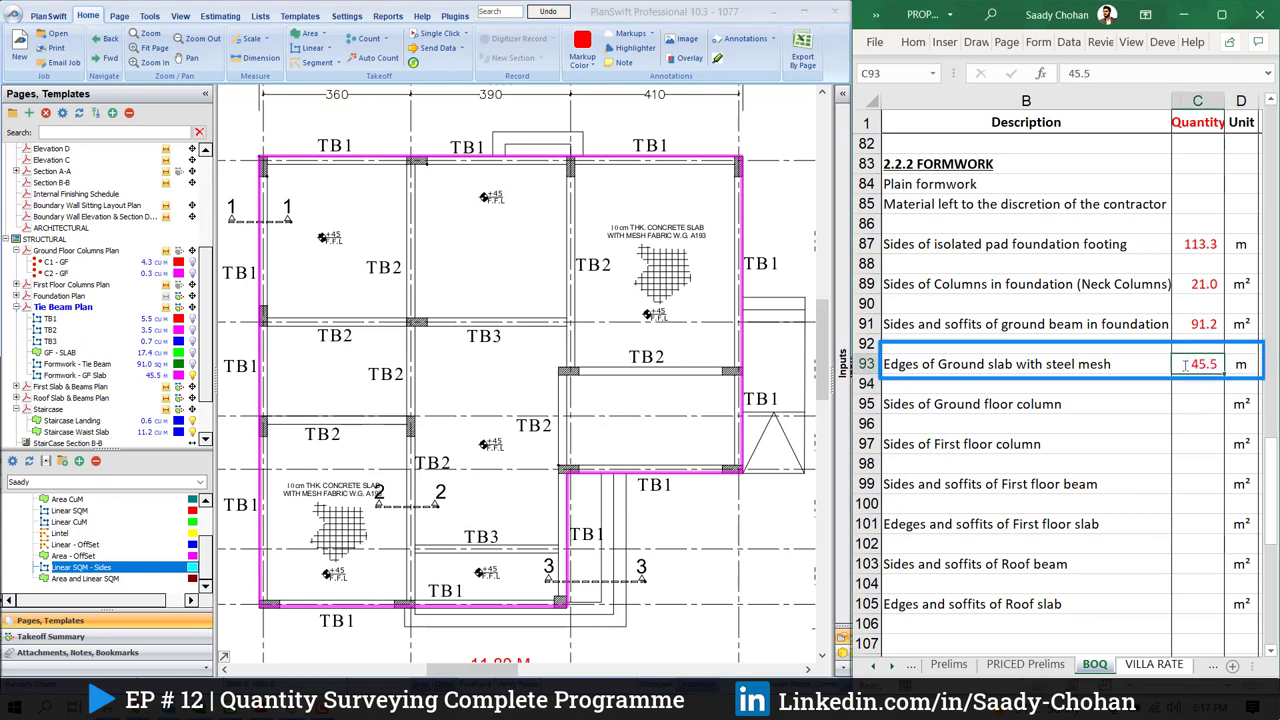
For the Sides of Ground floor column item, inspect a column on the Foundation Plan and check the column height in Section A-A
click(1038, 404)
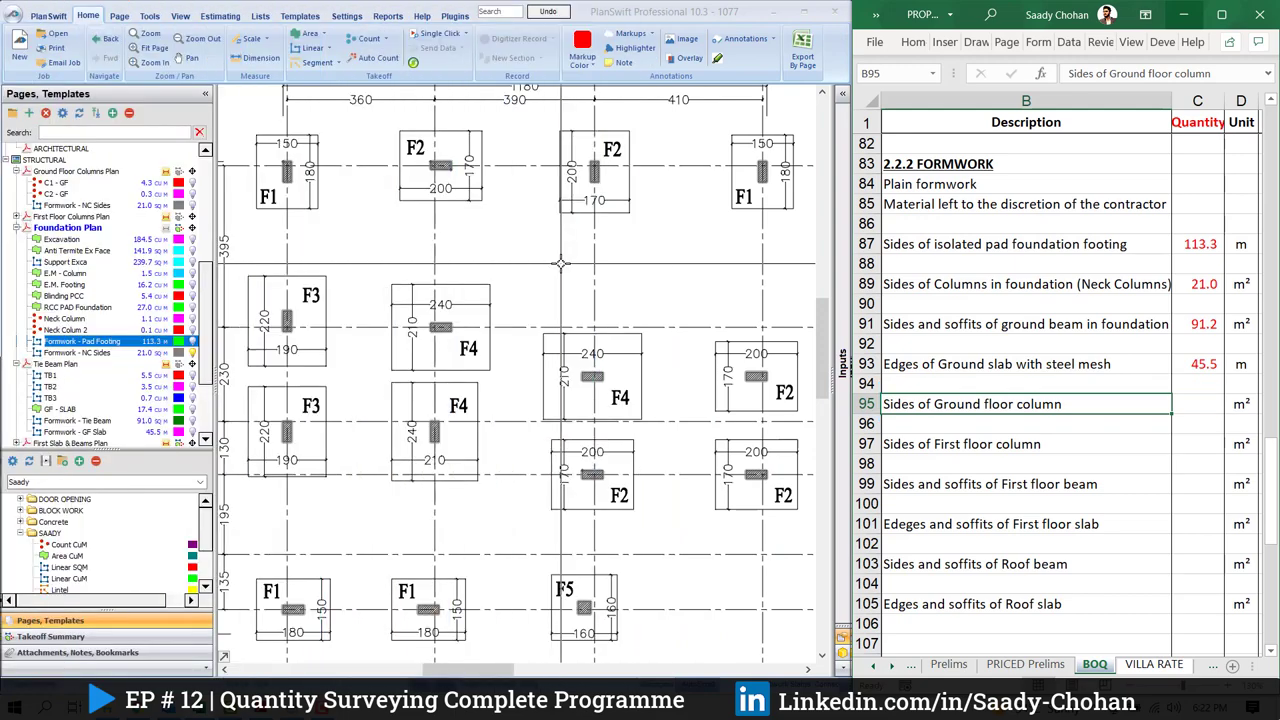
scroll(576, 212, up, 5)
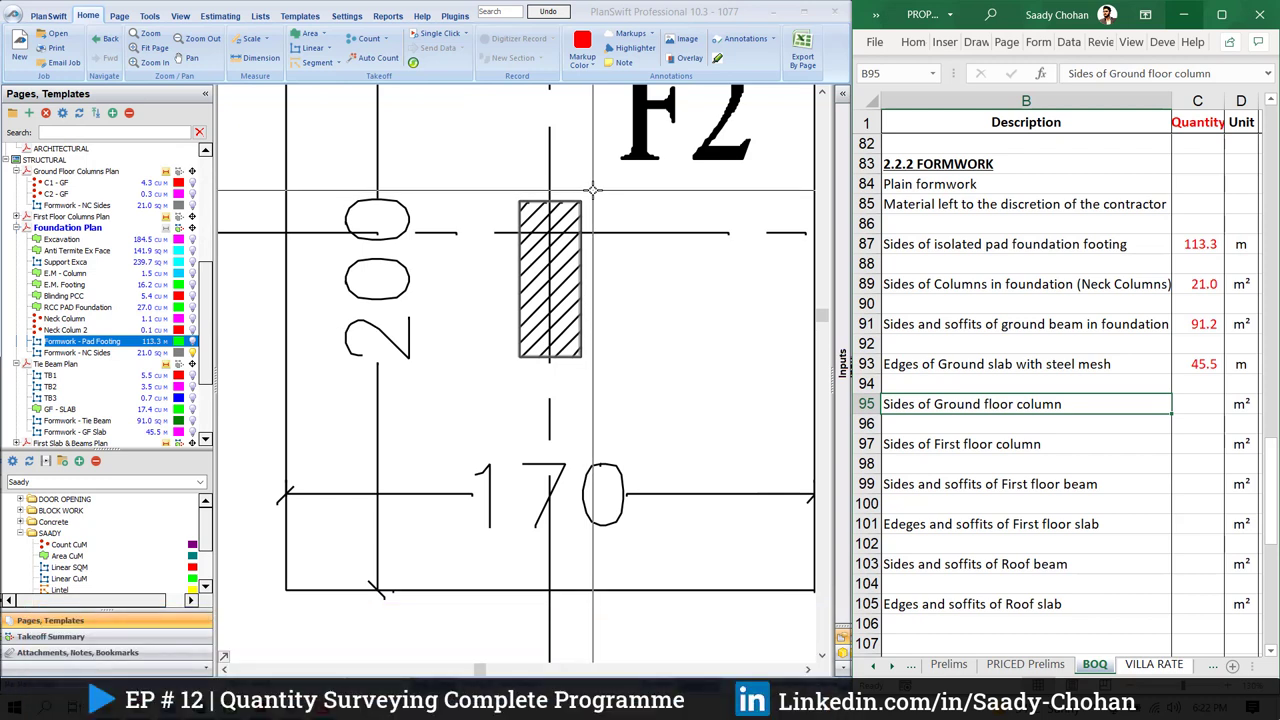
scroll(105, 225, up, 2)
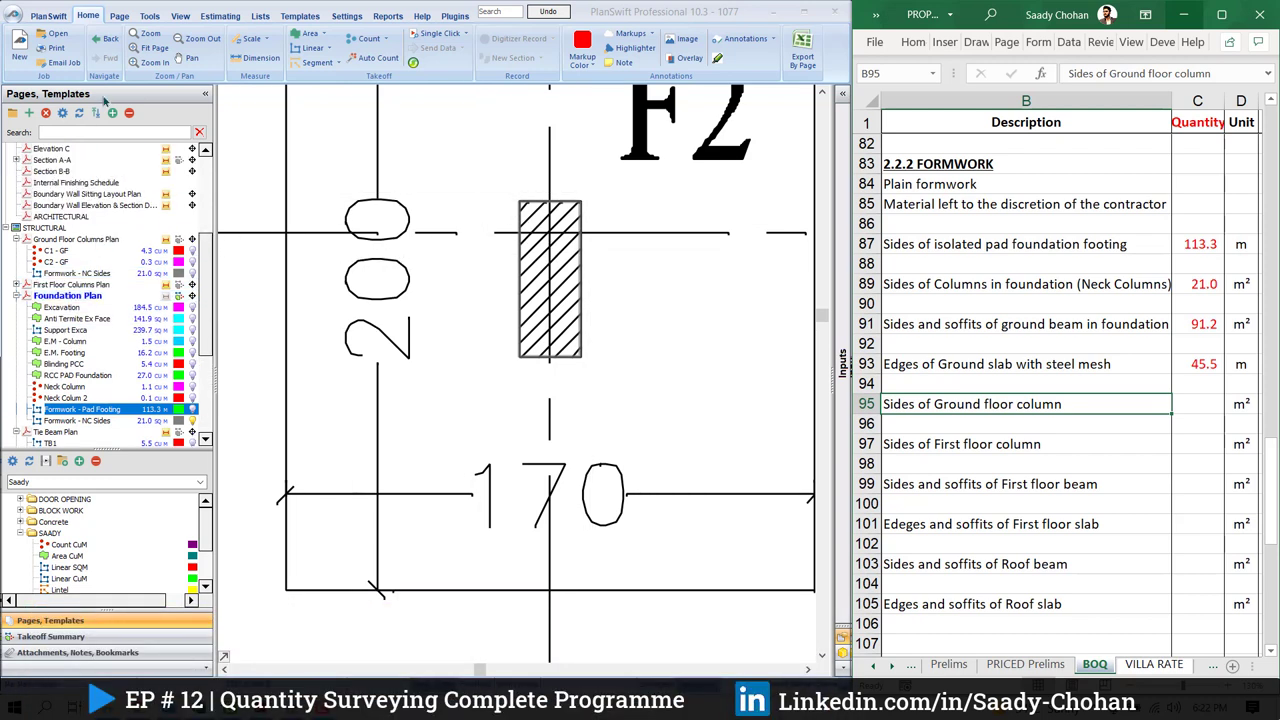
click(107, 39)
click(107, 39)
click(107, 39)
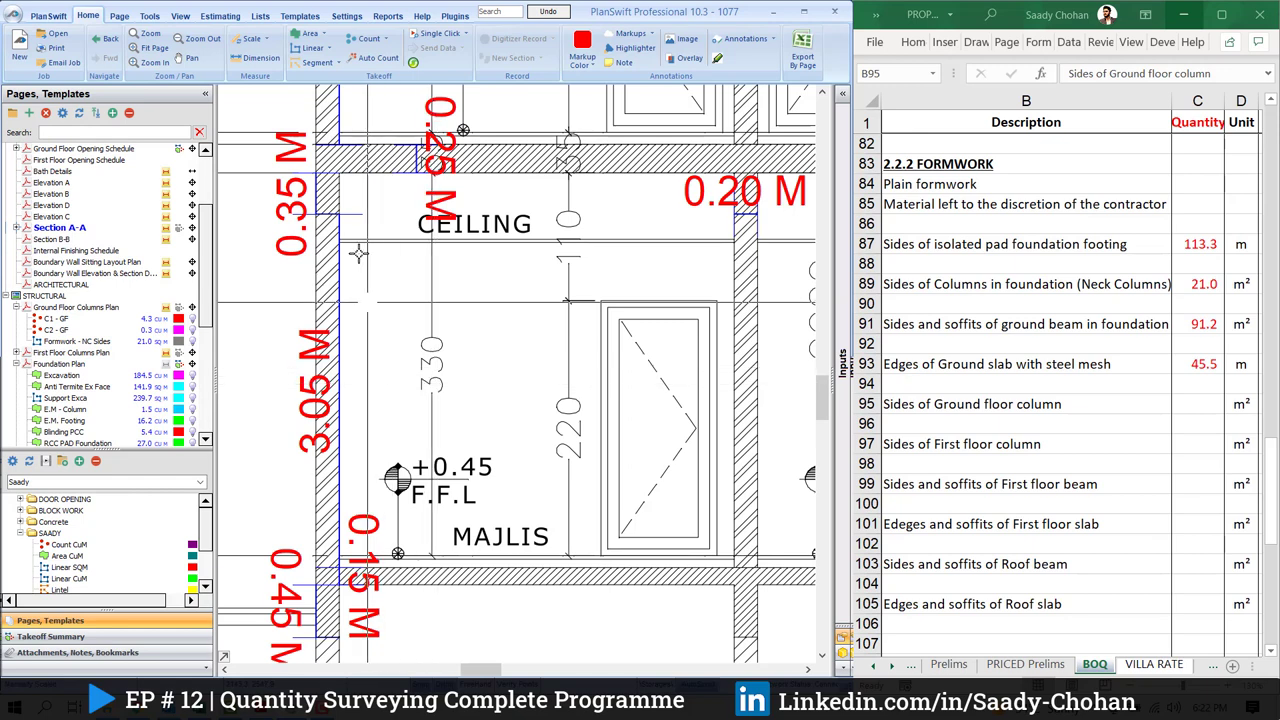
Return to the Ground Floor Columns Plan and create a red Linear SQM takeoff named Formwork - GF Column with a wall height of 3.05 m
click(104, 40)
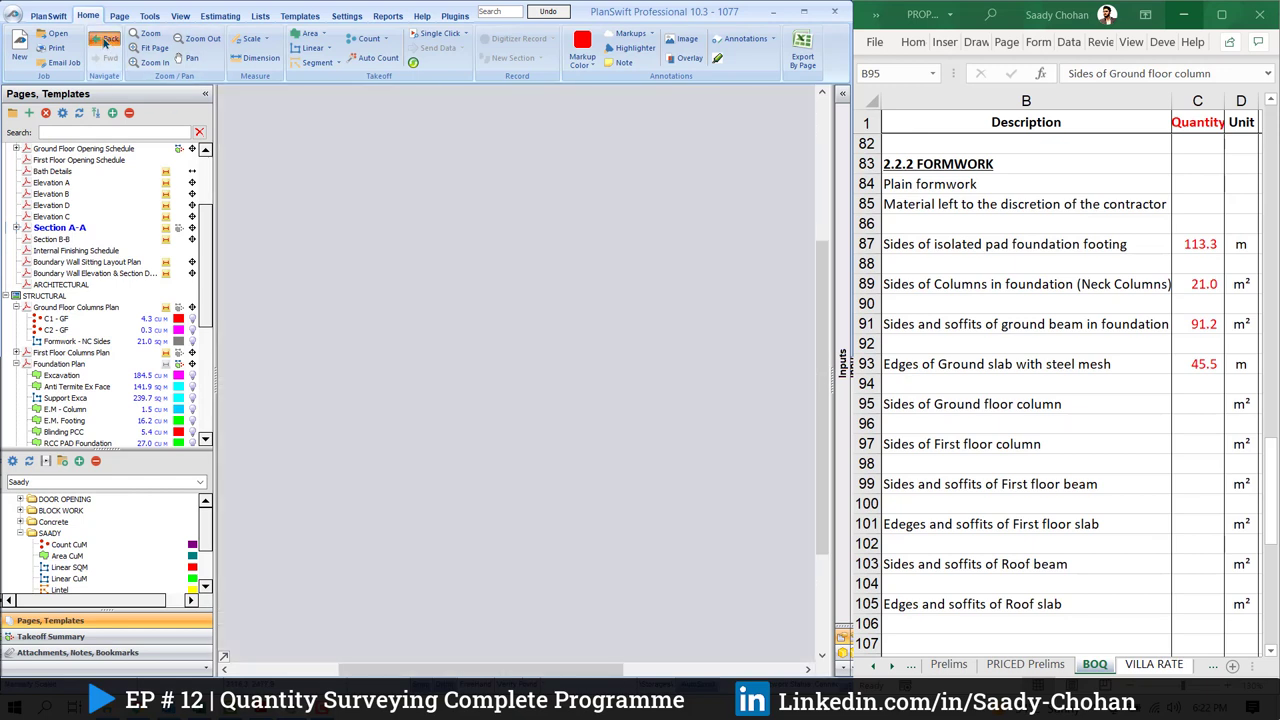
scroll(316, 236, up, 5)
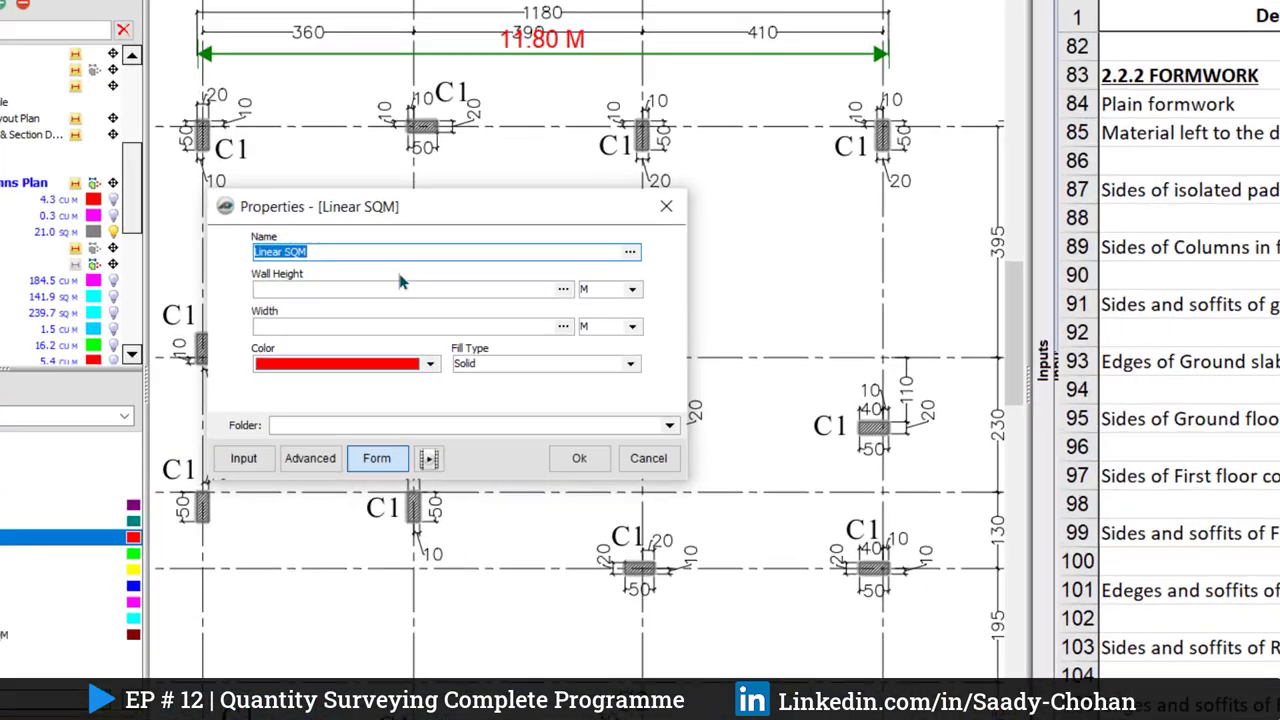
text(Formwork)
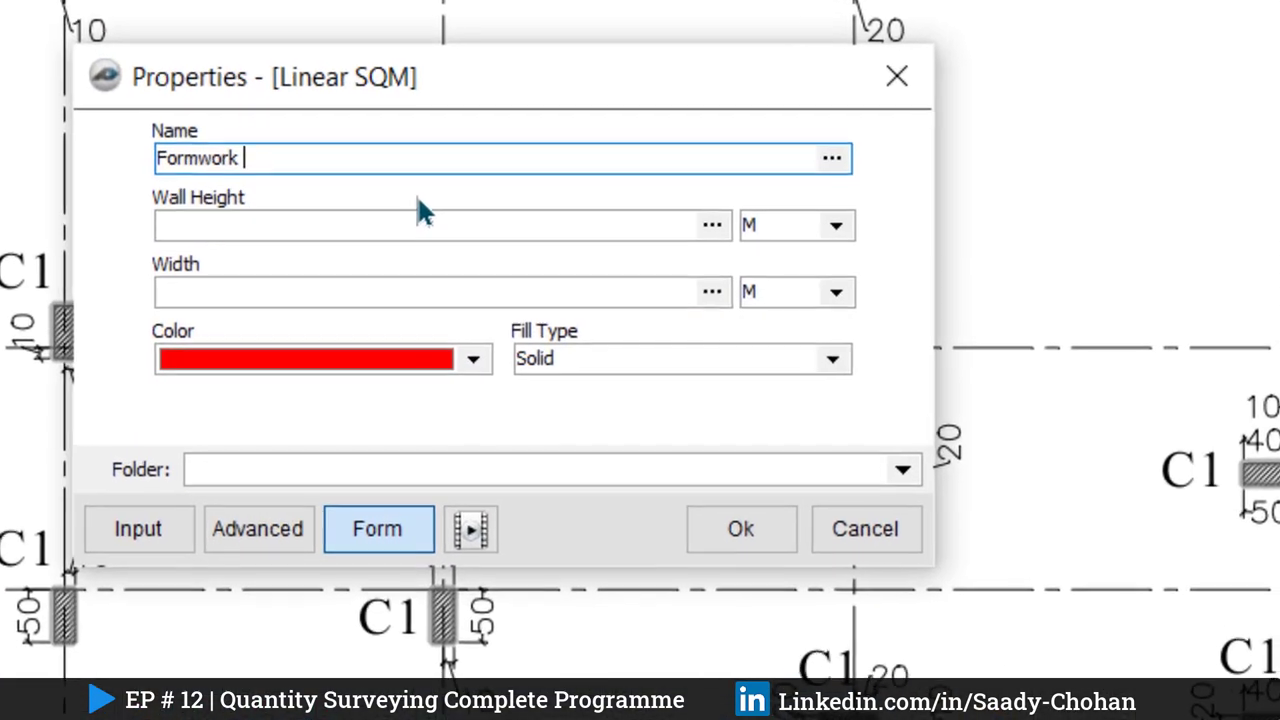
text( -)
key(ctrl+a)
key(End)
text(GF C)
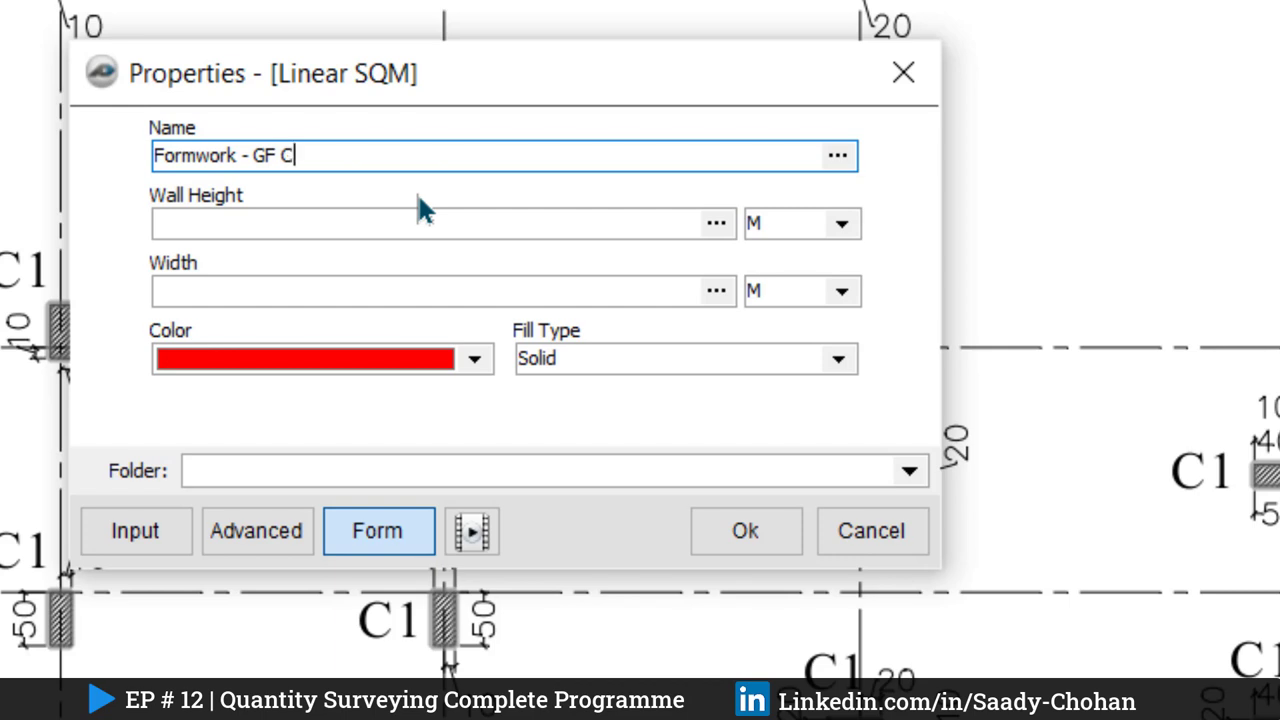
text(olumn)
click(321, 224)
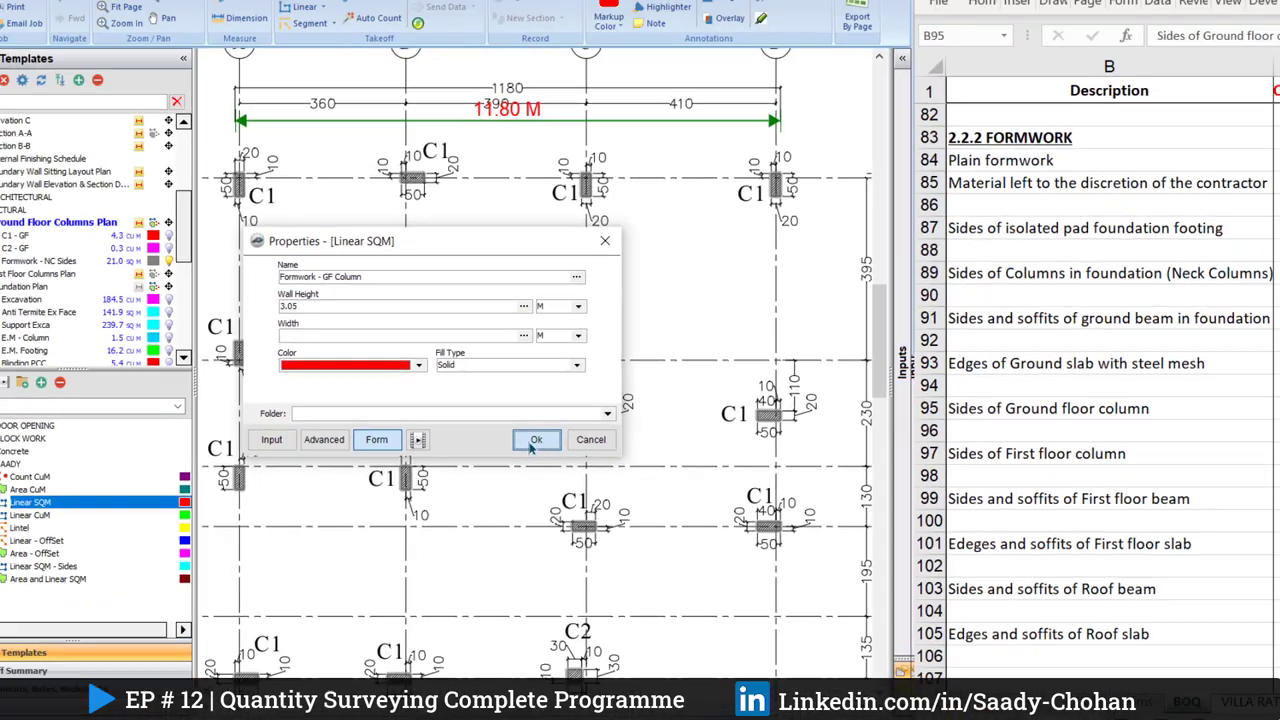
click(535, 441)
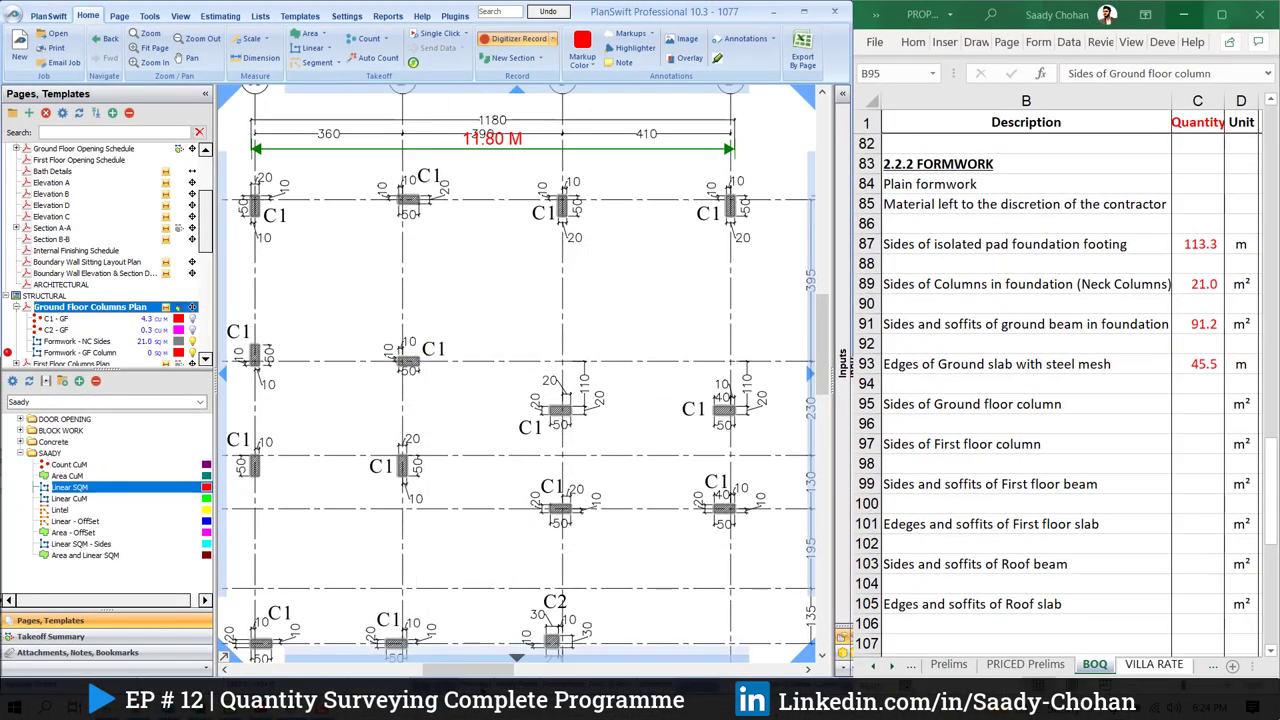
Trace a box around every C1 column and the C2 column on the Ground Floor Columns Plan, and stop recording
drag(251, 195, 259, 216)
drag(398, 195, 419, 204)
drag(557, 195, 567, 216)
drag(725, 195, 735, 216)
drag(735, 405, 714, 415)
drag(571, 405, 550, 415)
drag(419, 356, 398, 366)
drag(250, 345, 260, 366)
drag(398, 455, 407, 476)
drag(549, 503, 571, 513)
drag(714, 503, 735, 513)
drag(735, 513, 747, 469)
drag(571, 592, 557, 606)
drag(419, 595, 398, 605)
drag(284, 595, 263, 605)
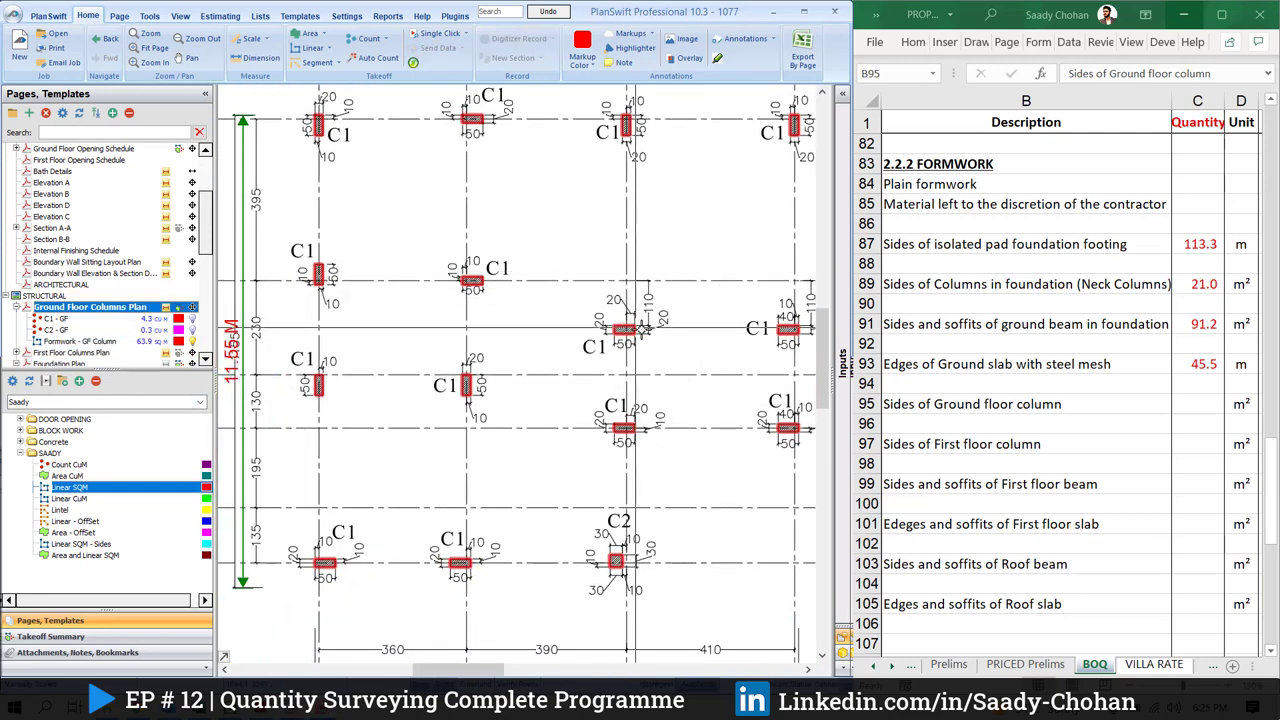
Enter 64.0 as the quantity for Sides of Ground floor column in cell C95
click(120, 318)
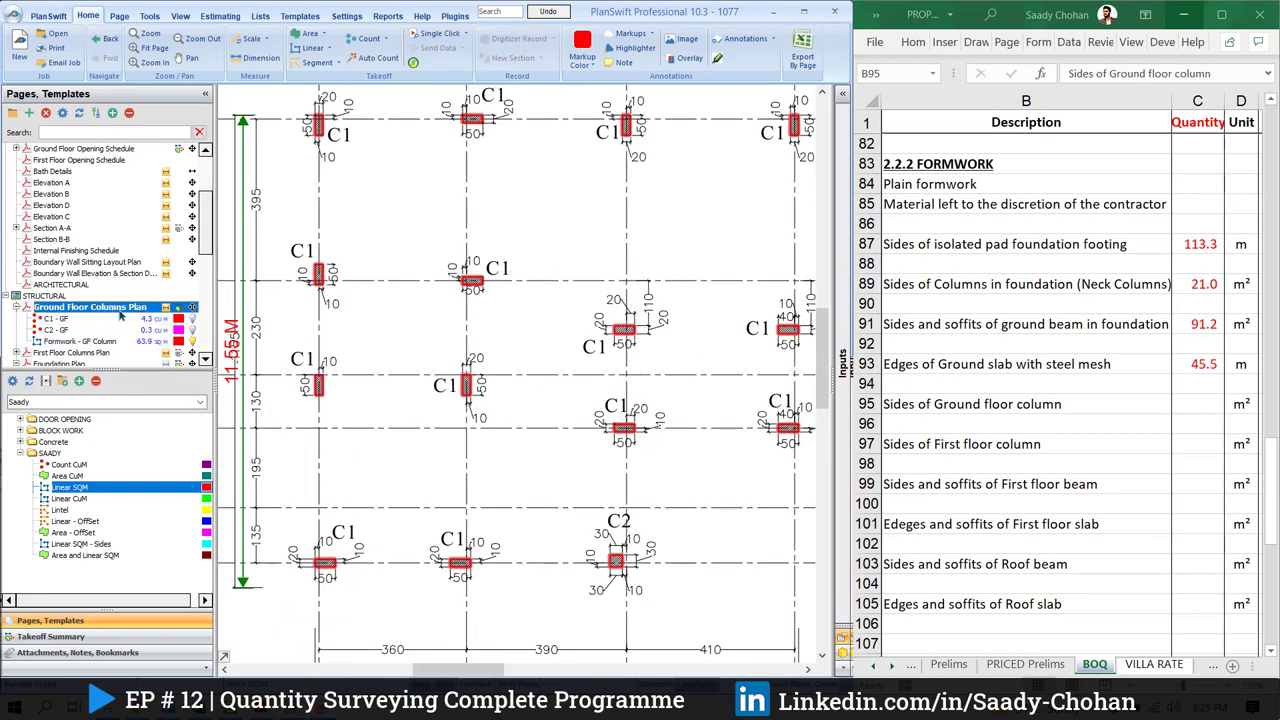
click(86, 354)
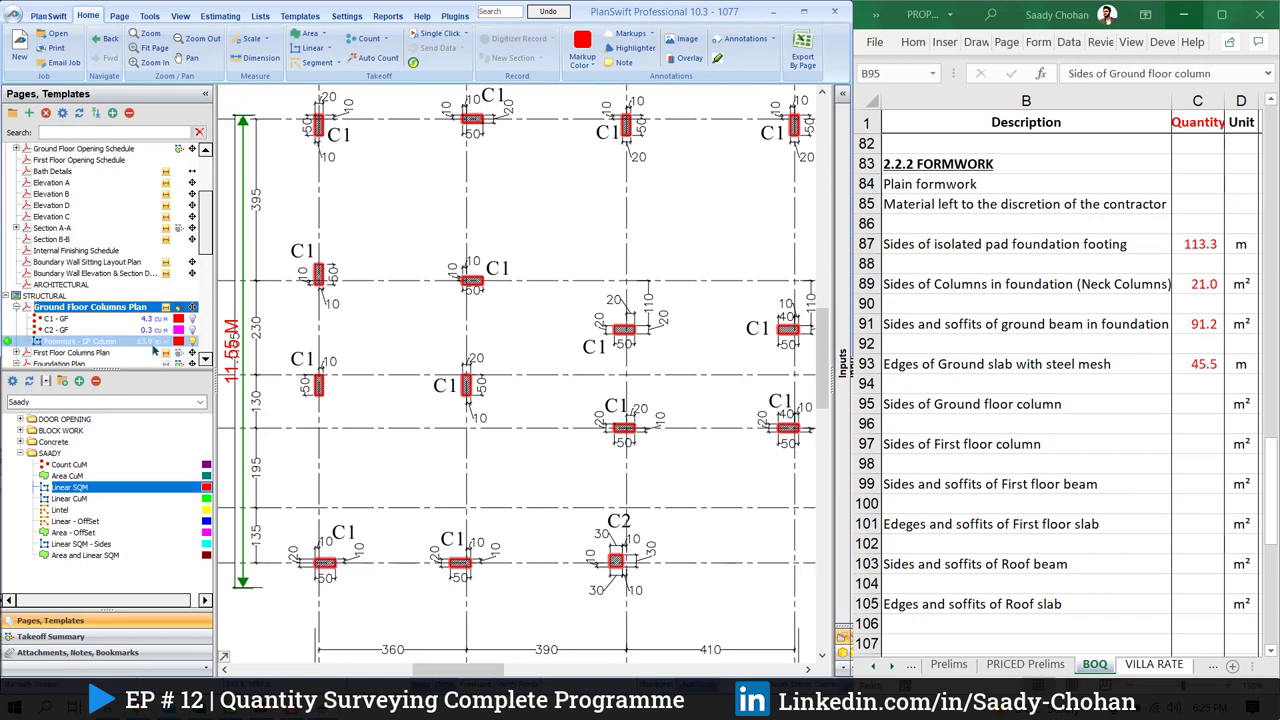
click(1190, 405)
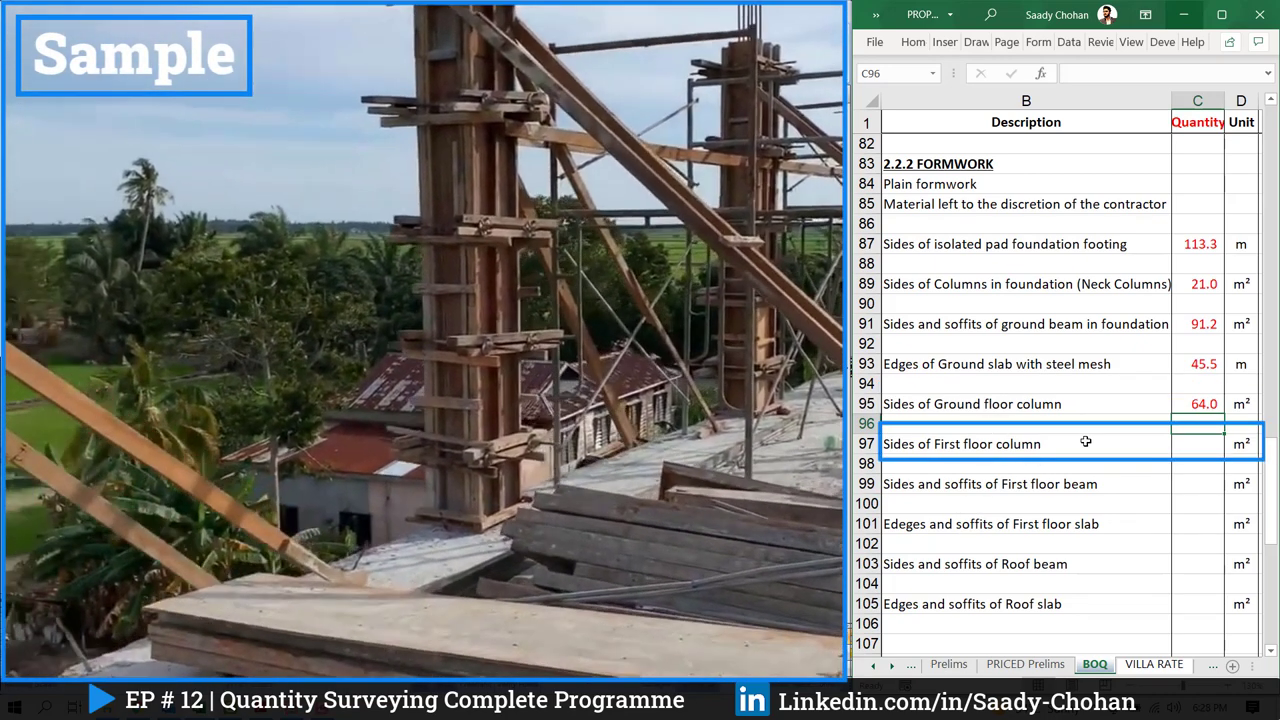
For the Sides of First floor column item, check the first floor column height in Section A-A and go back to the columns plan
click(1089, 440)
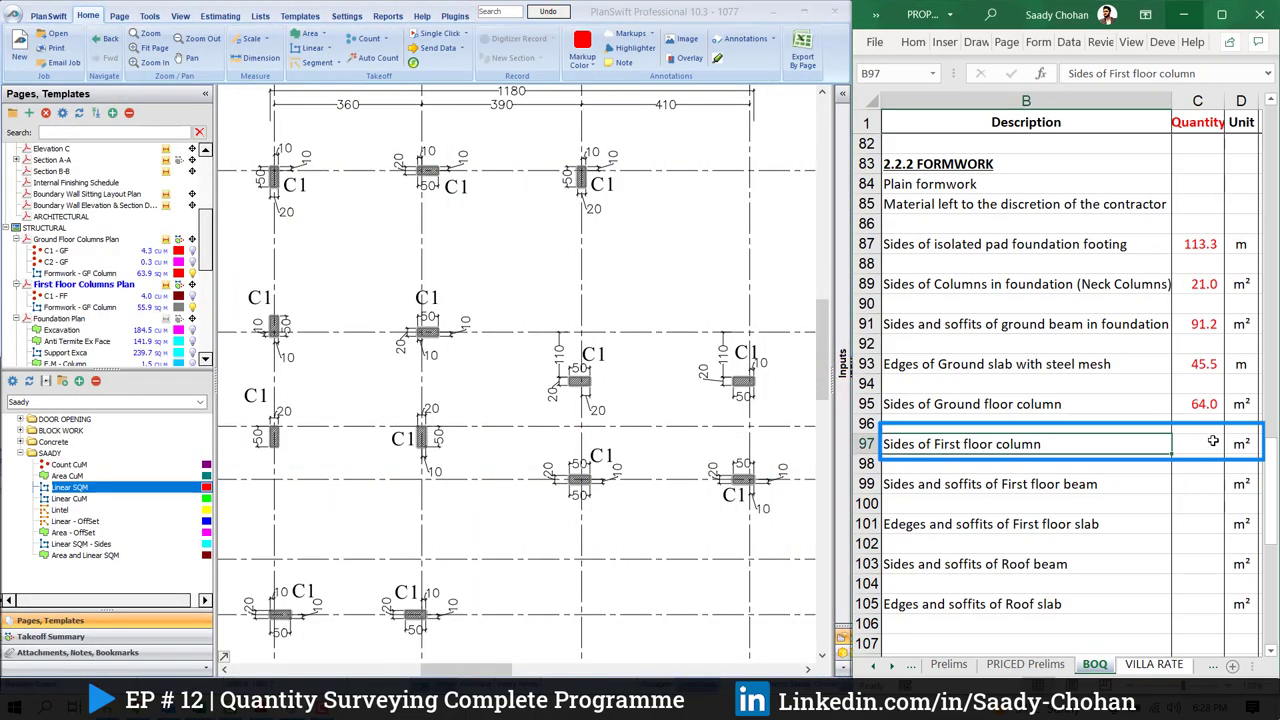
click(1214, 444)
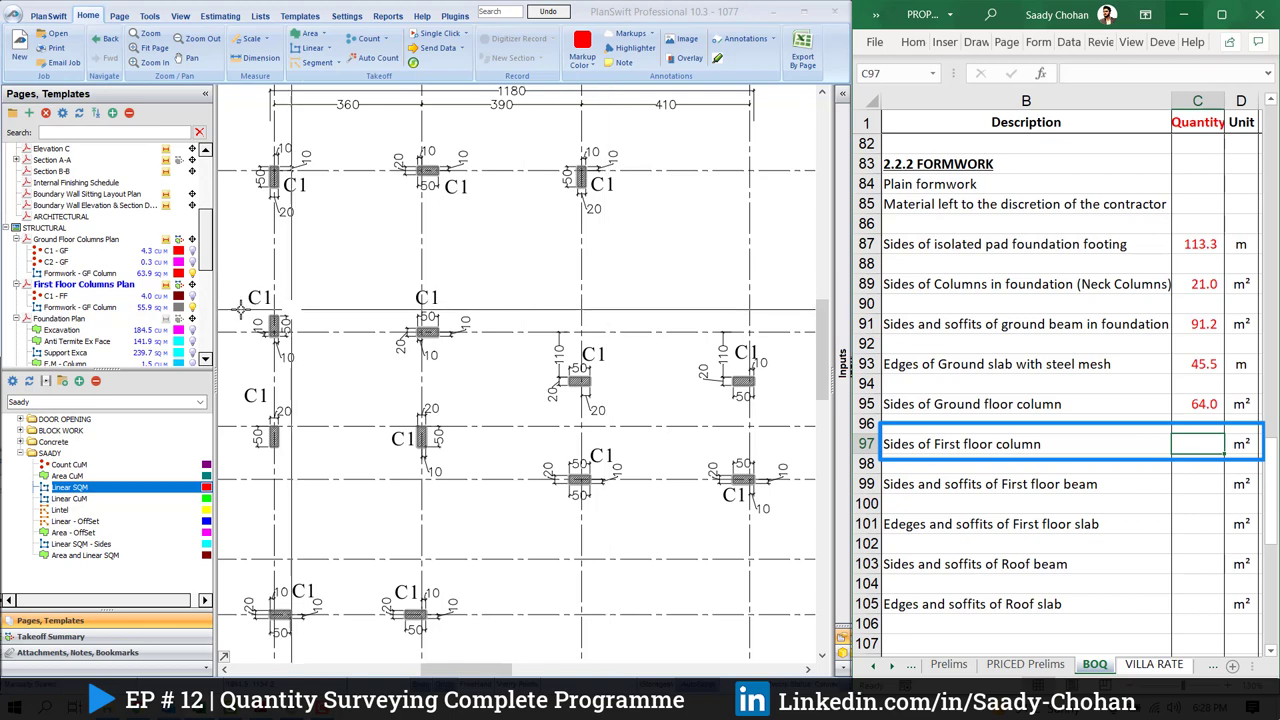
scroll(57, 265, up, 3)
click(57, 262)
scroll(362, 272, up, 5)
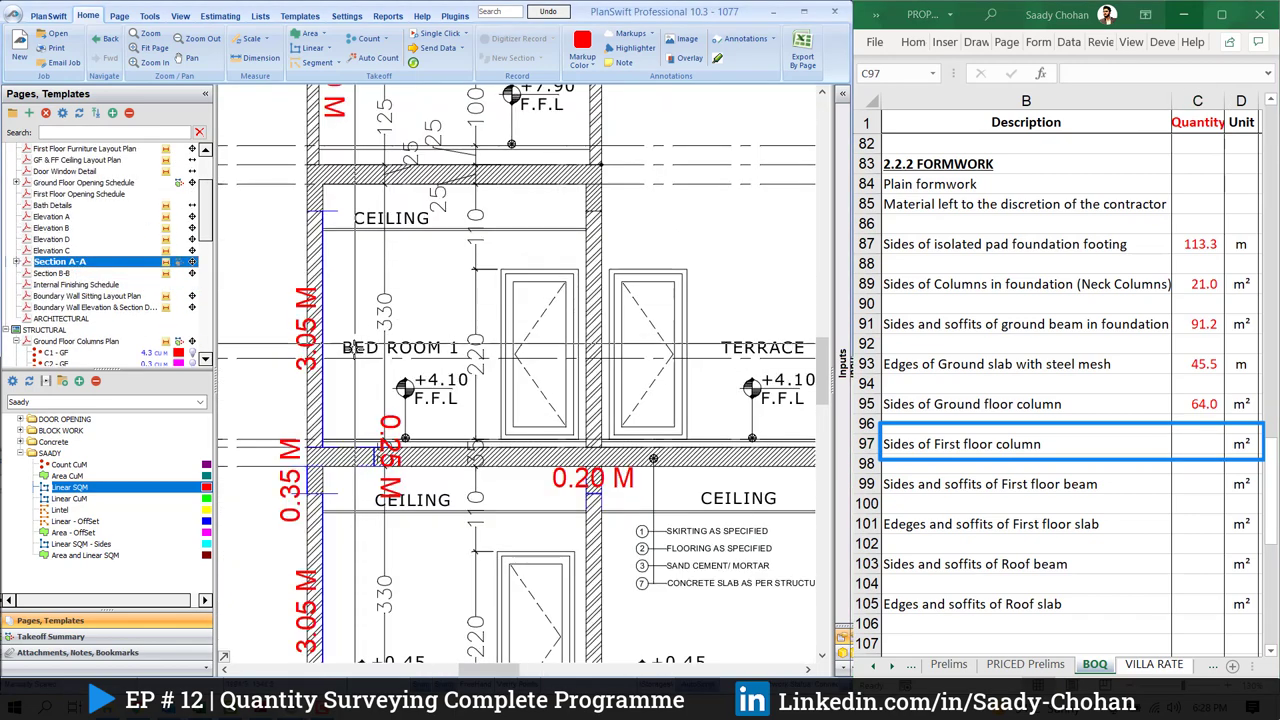
drag(372, 354, 360, 358)
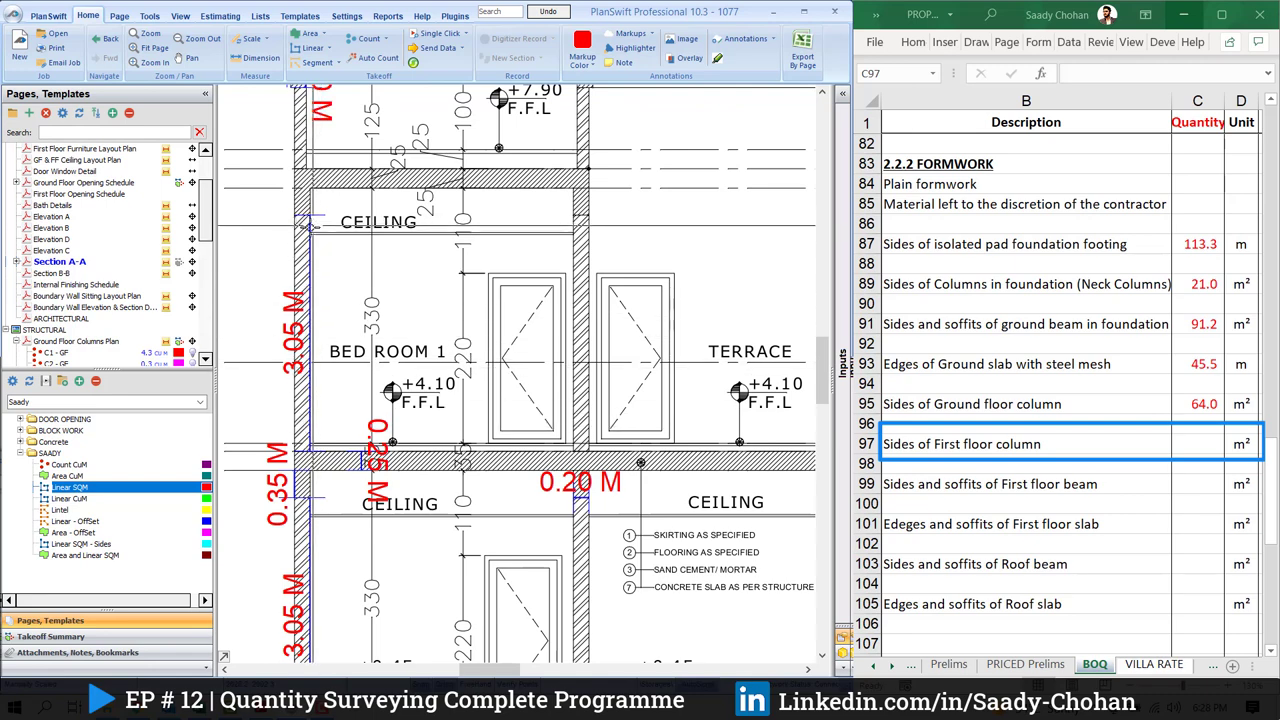
scroll(313, 298, down, 2)
click(106, 38)
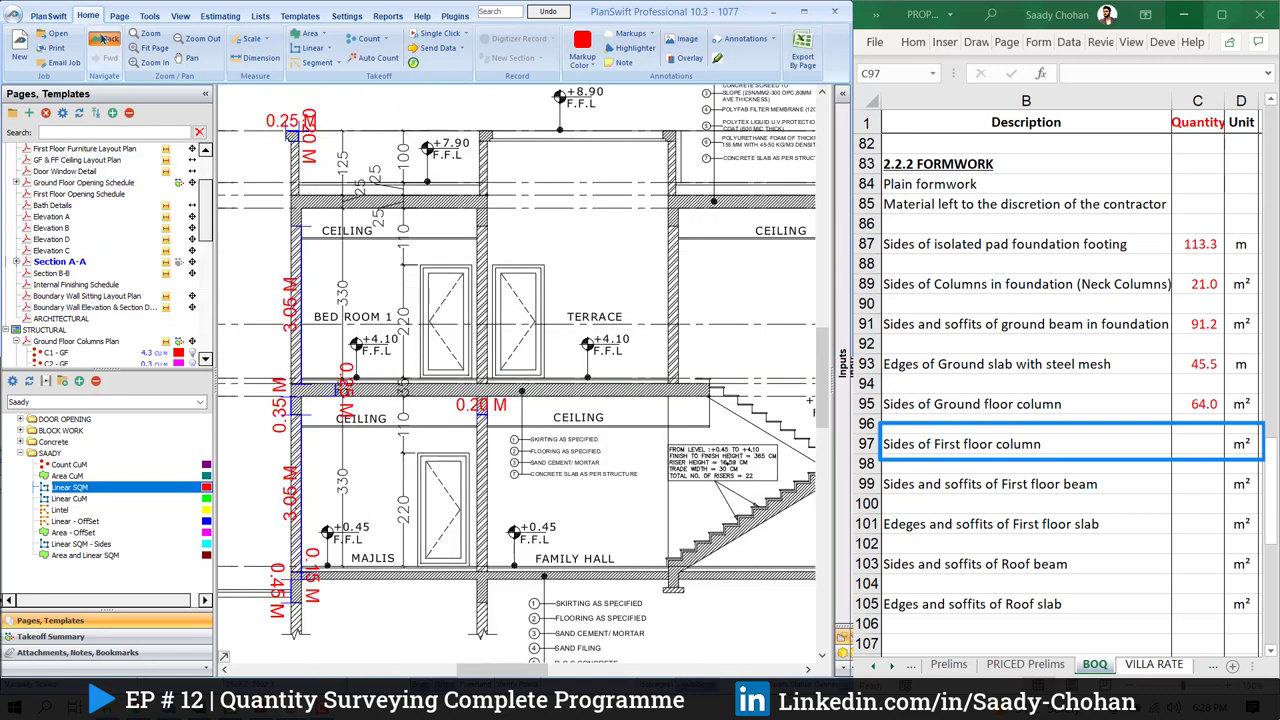
Create a blue Linear SQM takeoff named Formwork - FF Column with a wall height of 3.05 m on the First Floor Columns Plan
scroll(406, 300, up, 4)
drag(432, 298, 424, 263)
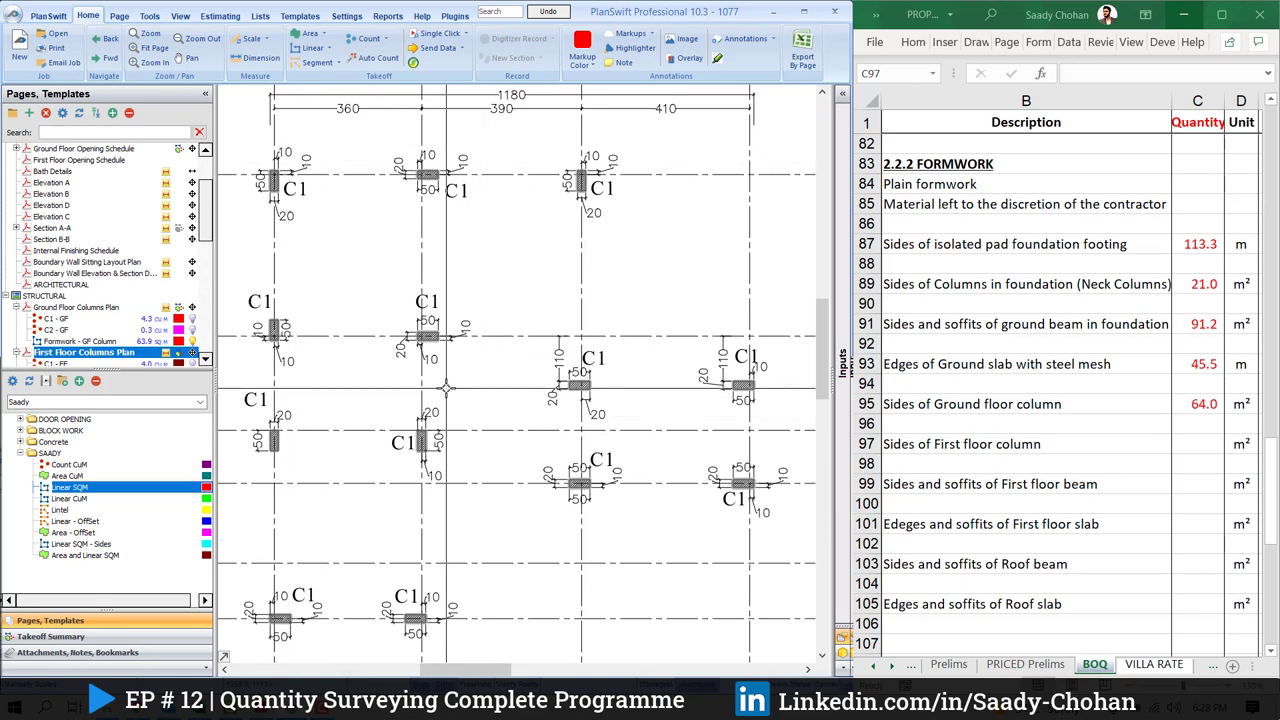
drag(446, 388, 441, 384)
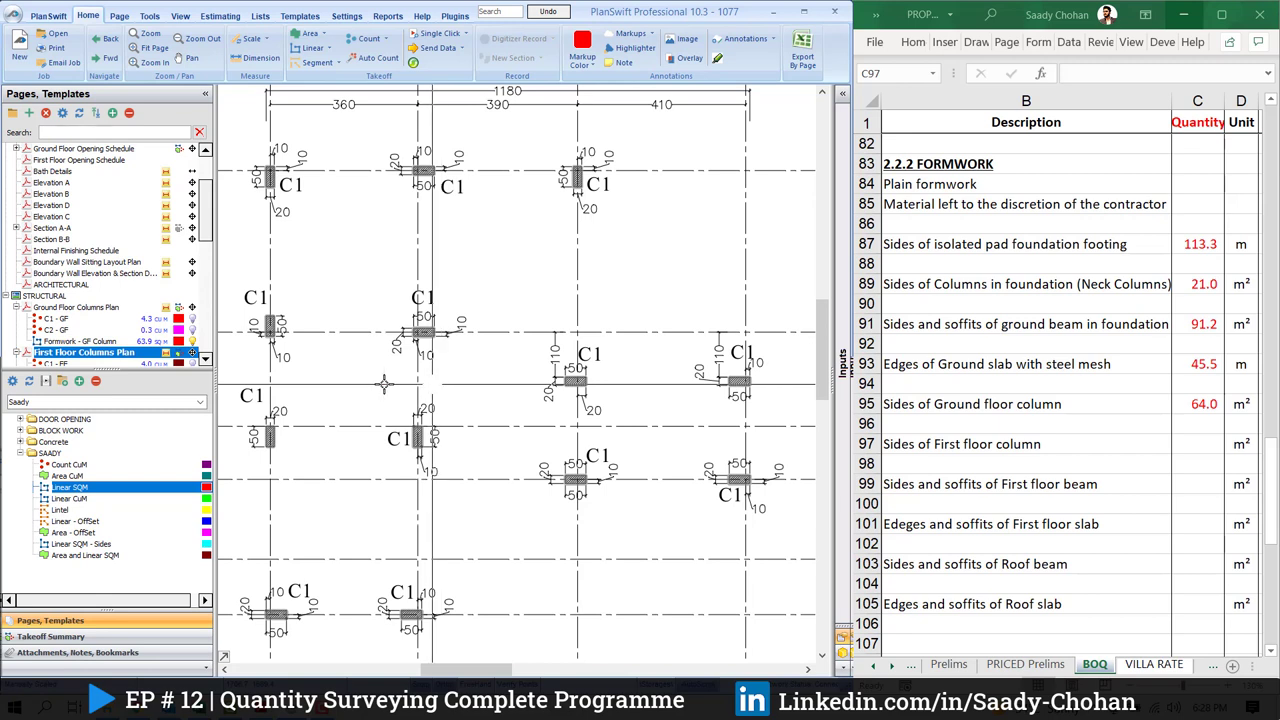
double_click(60, 487)
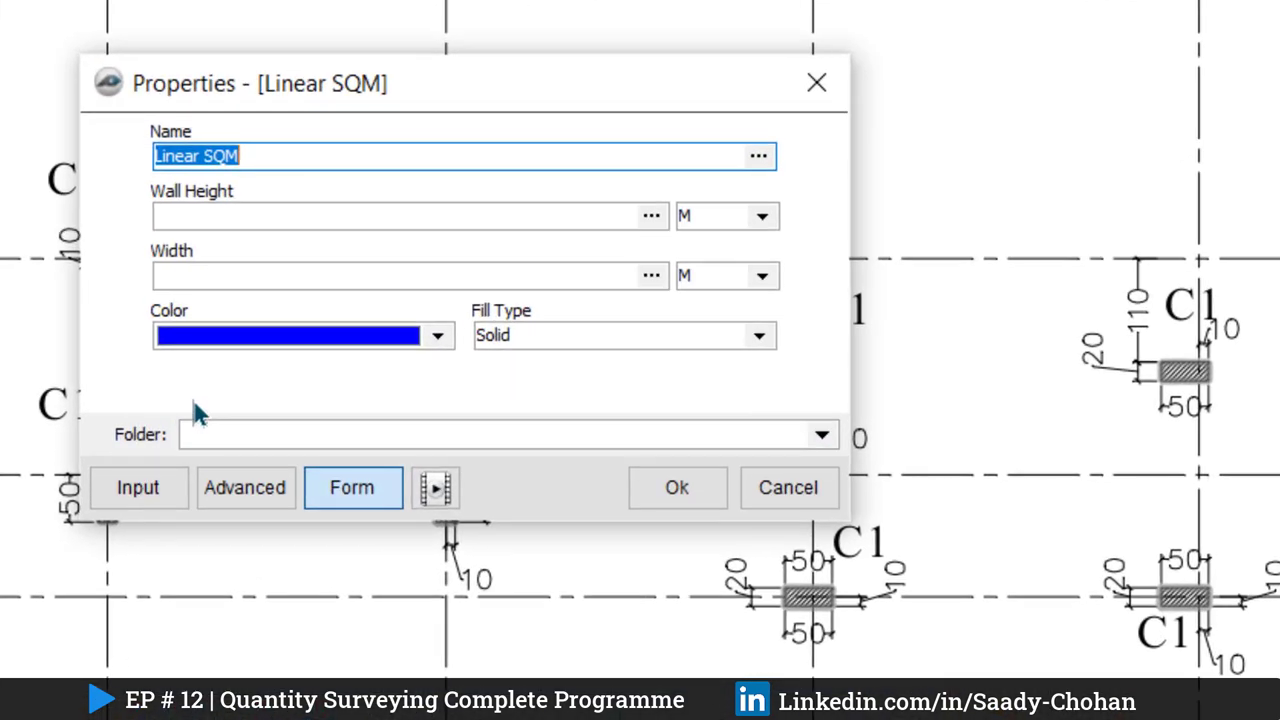
text(Formwork - )
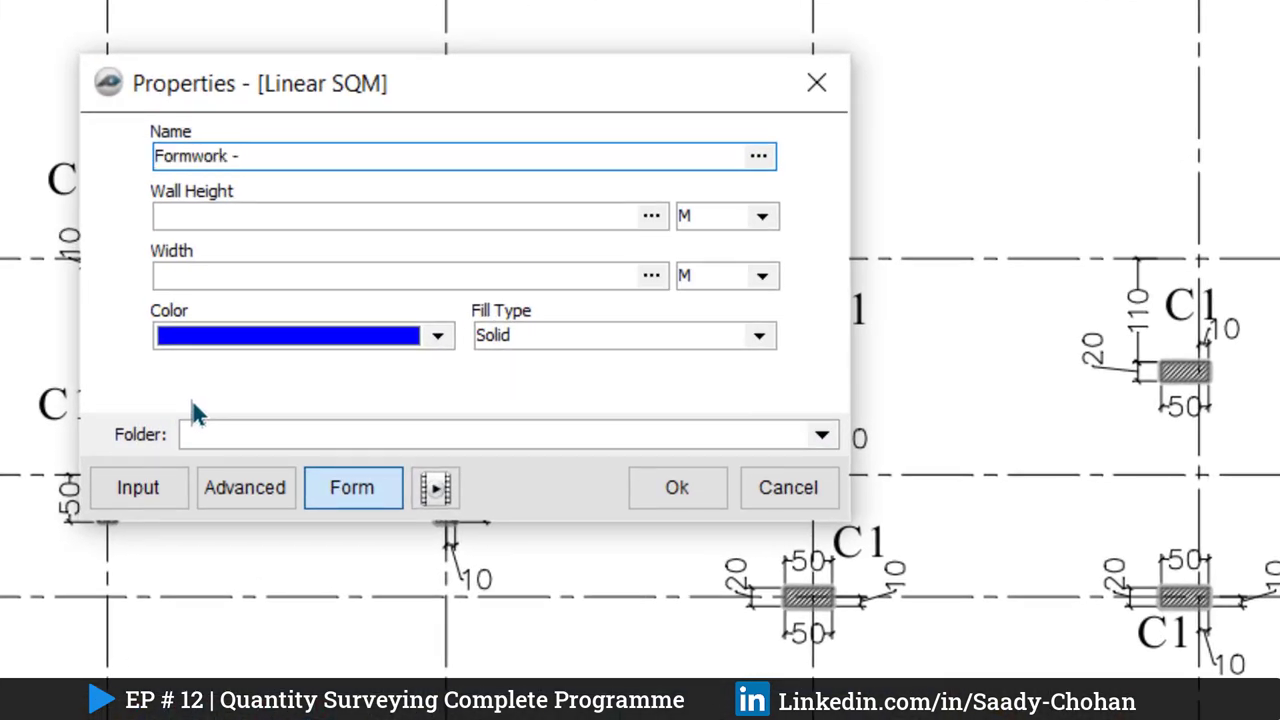
text(FF Column)
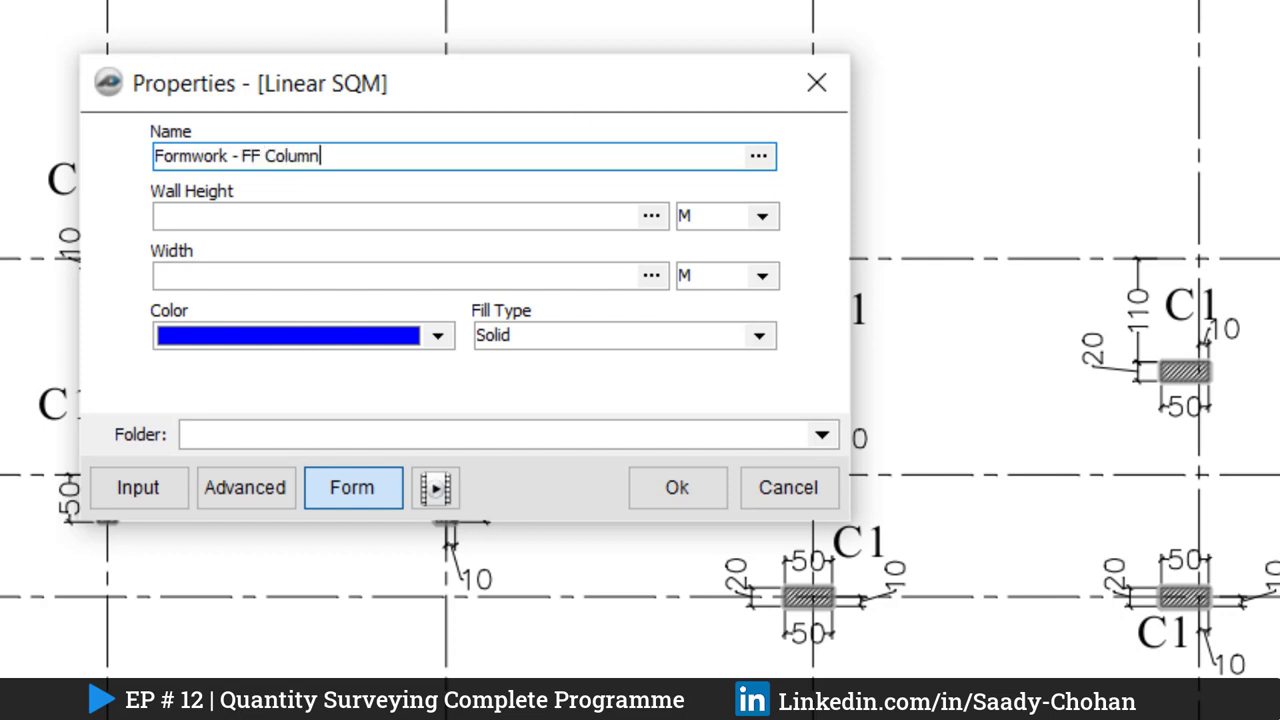
click(471, 271)
click(440, 219)
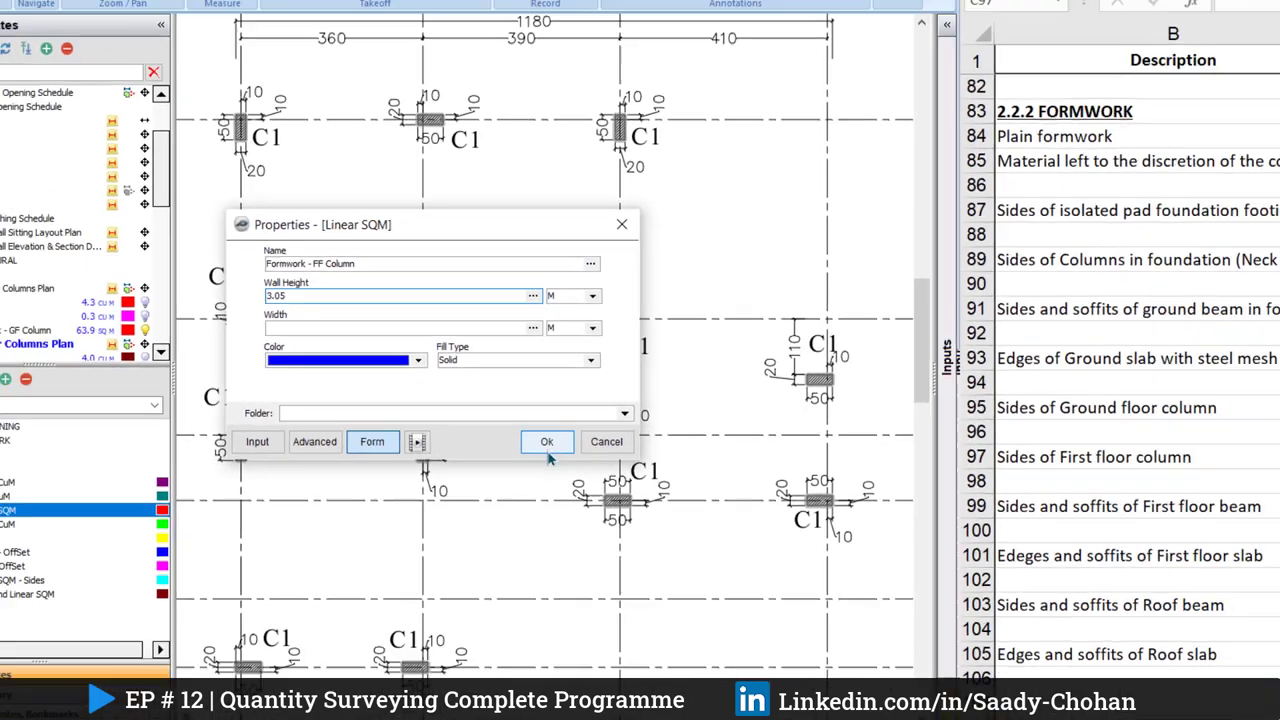
click(677, 487)
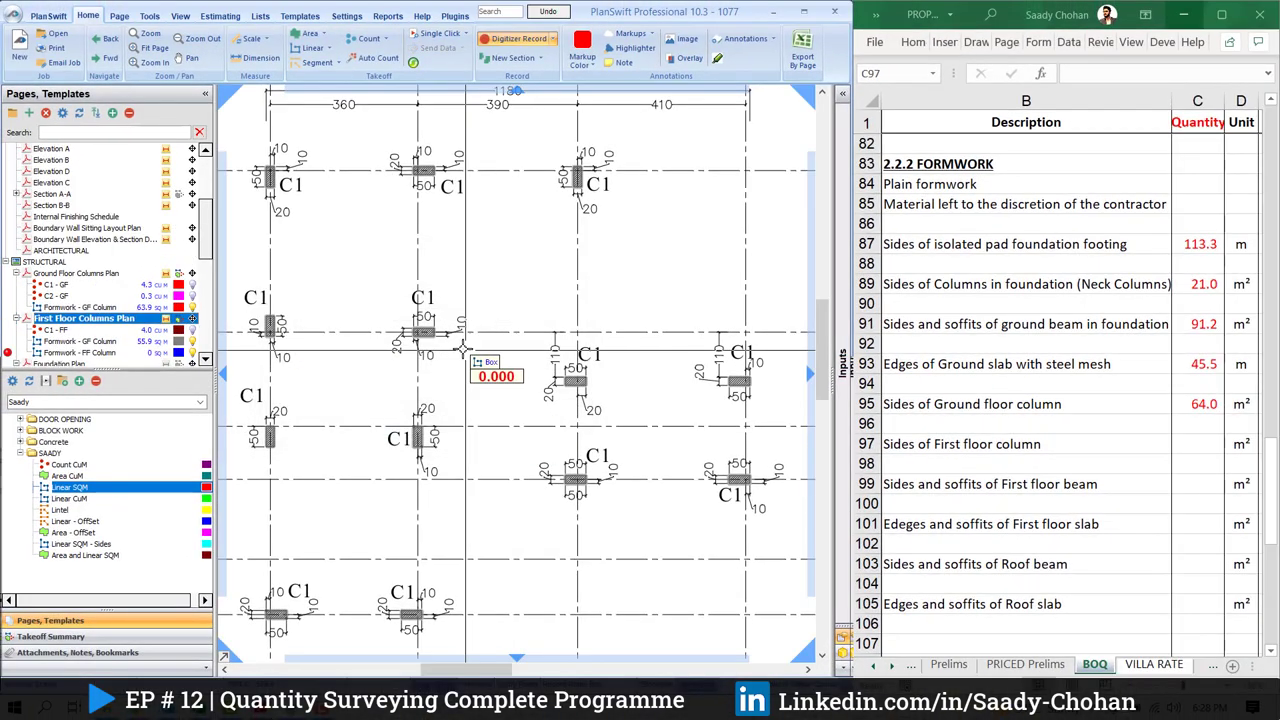
Trace a box around every C1 column on the First Floor Columns Plan and stop recording
drag(342, 226, 412, 249)
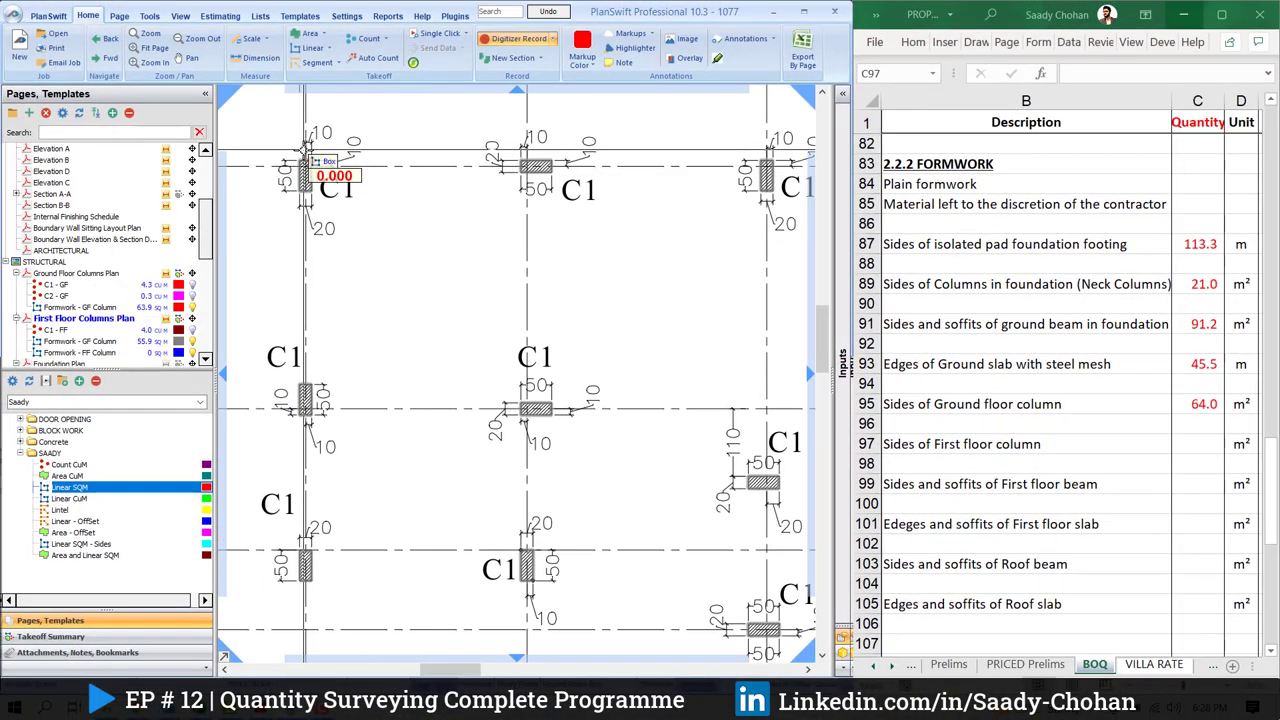
drag(299, 159, 312, 191)
drag(520, 160, 552, 172)
drag(760, 159, 773, 191)
drag(520, 402, 552, 415)
drag(299, 384, 311, 416)
drag(299, 550, 311, 581)
drag(520, 550, 533, 581)
mouse_move(747, 475)
mouse_down()
mouse_move(779, 489)
mouse_move(780, 182)
mouse_up()
drag(757, 331, 788, 344)
drag(542, 534, 510, 547)
drag(338, 534, 308, 547)
drag(772, 330, 311, 482)
drag(542, 480, 574, 493)
drag(542, 331, 574, 344)
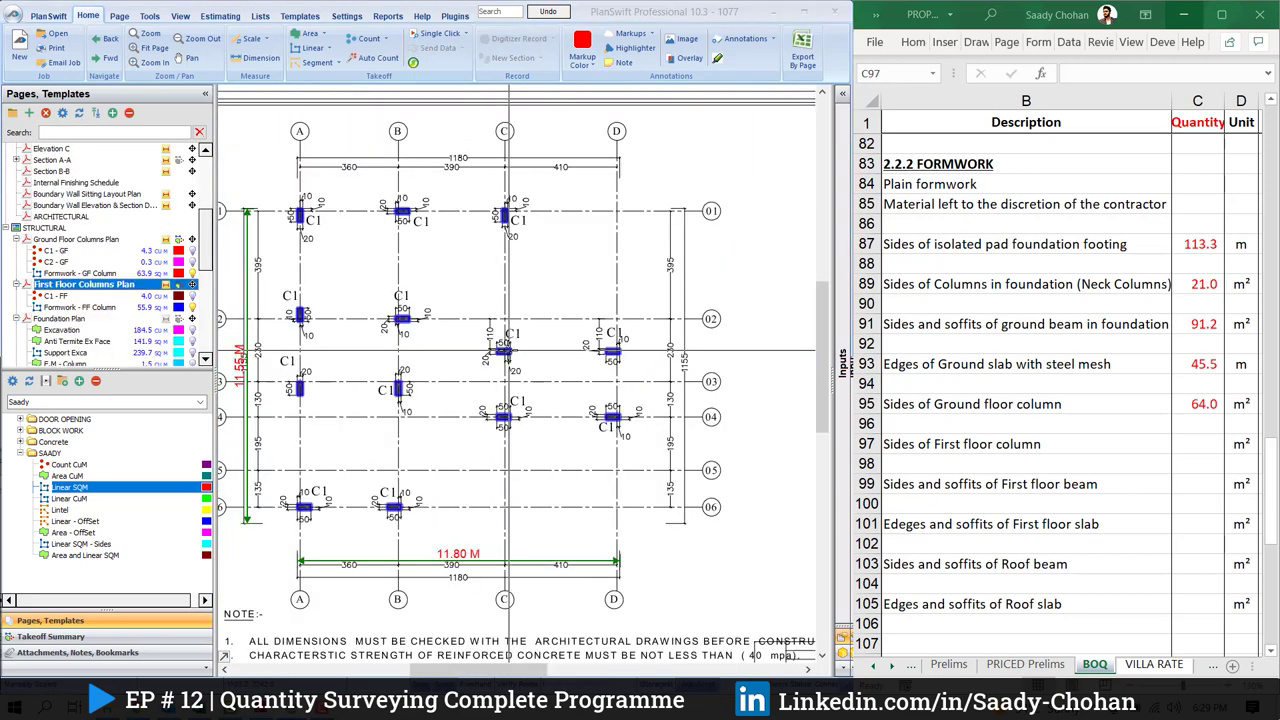
Enter 60.0 as the quantity for Sides of First floor column in cell C97
scroll(321, 298, up, 2)
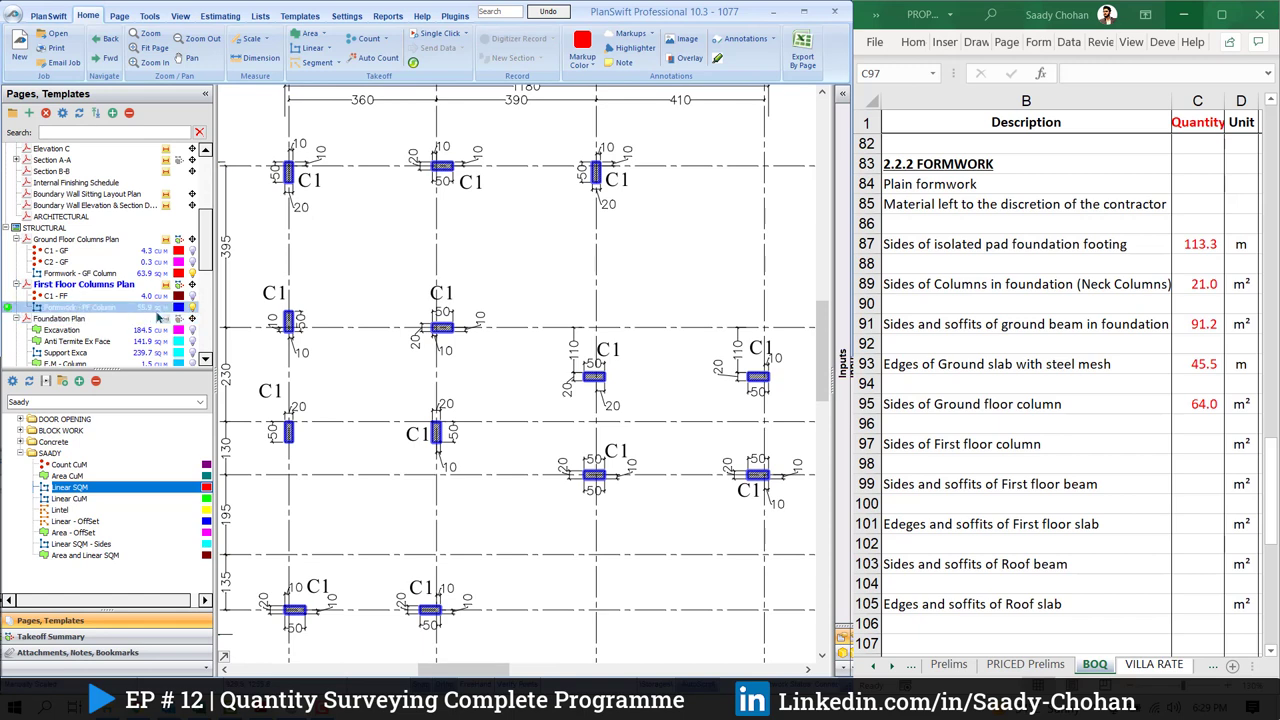
click(1194, 444)
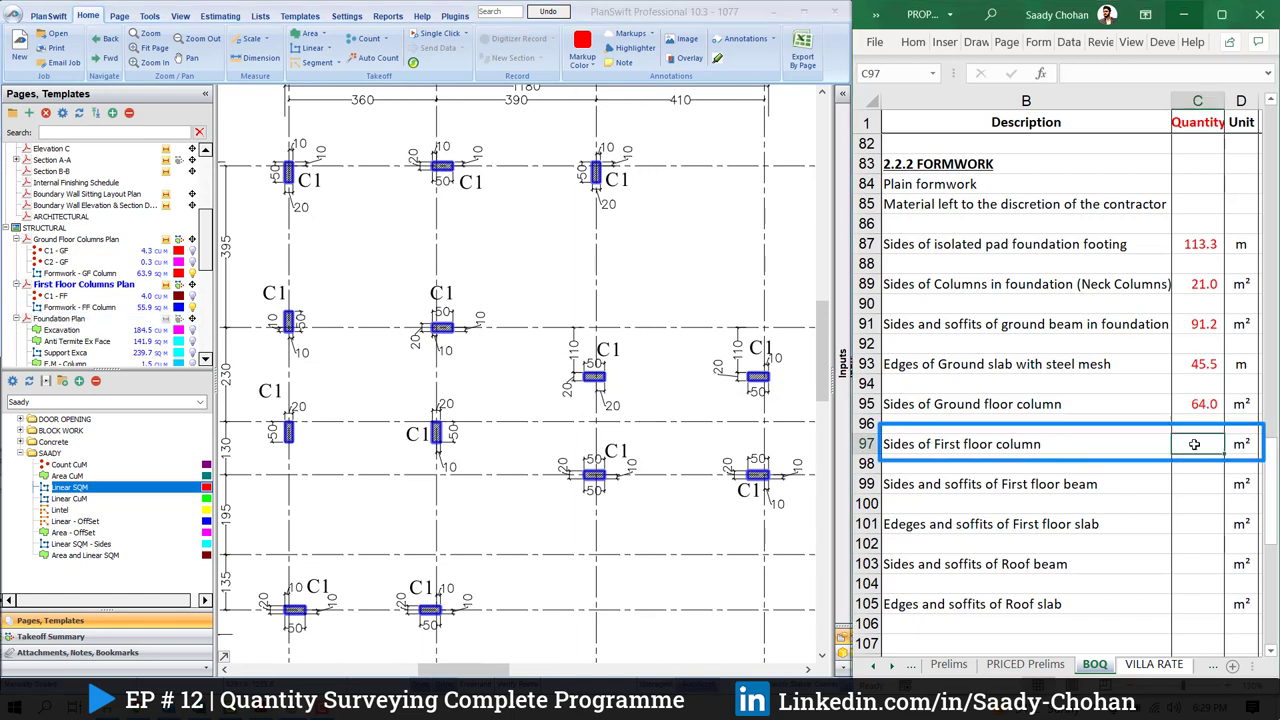
text(56)
key(Return)
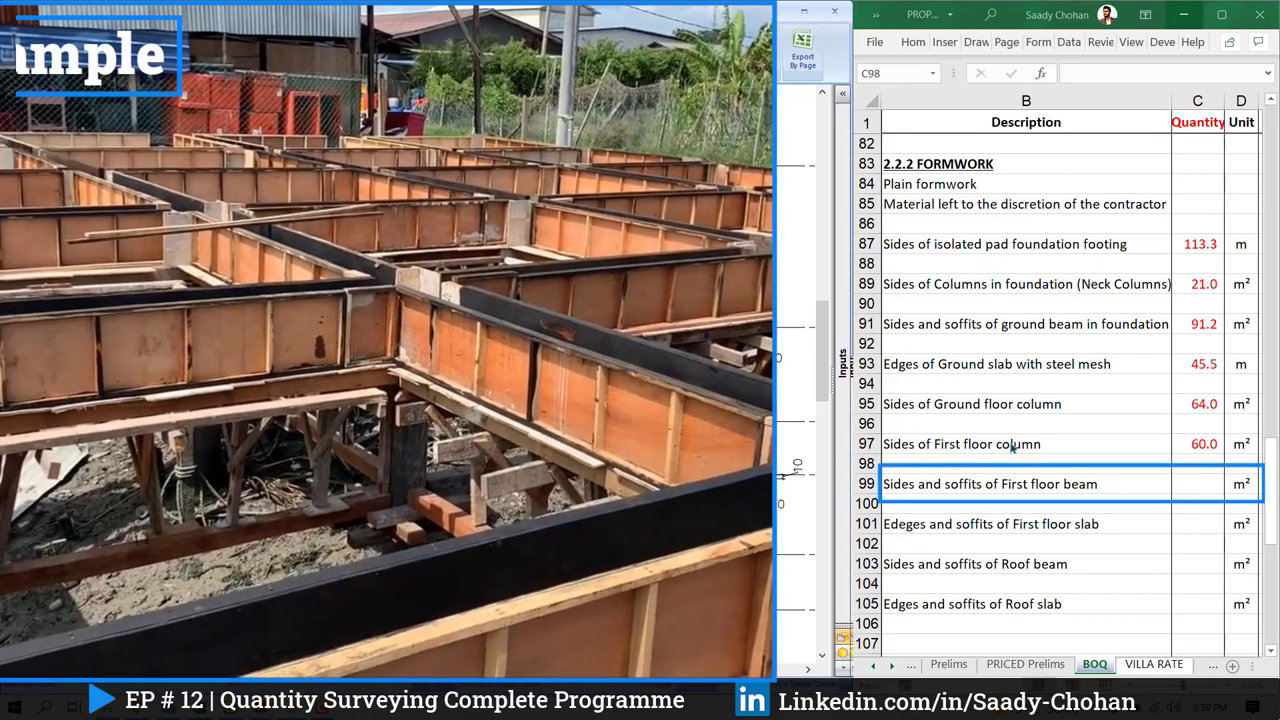
For the Sides and soffits of First floor beam item, open the First Slab & Beams Plan and hide its B1 - FF and B2- FF takeoffs
click(967, 444)
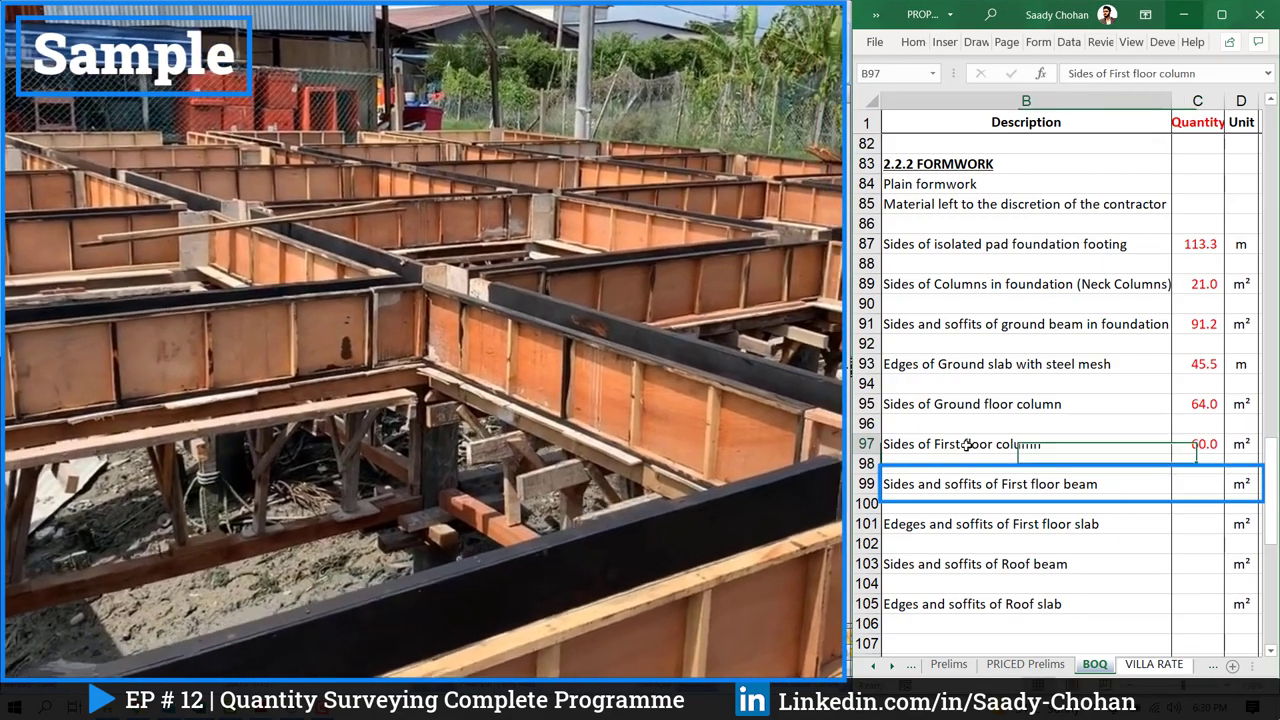
click(866, 444)
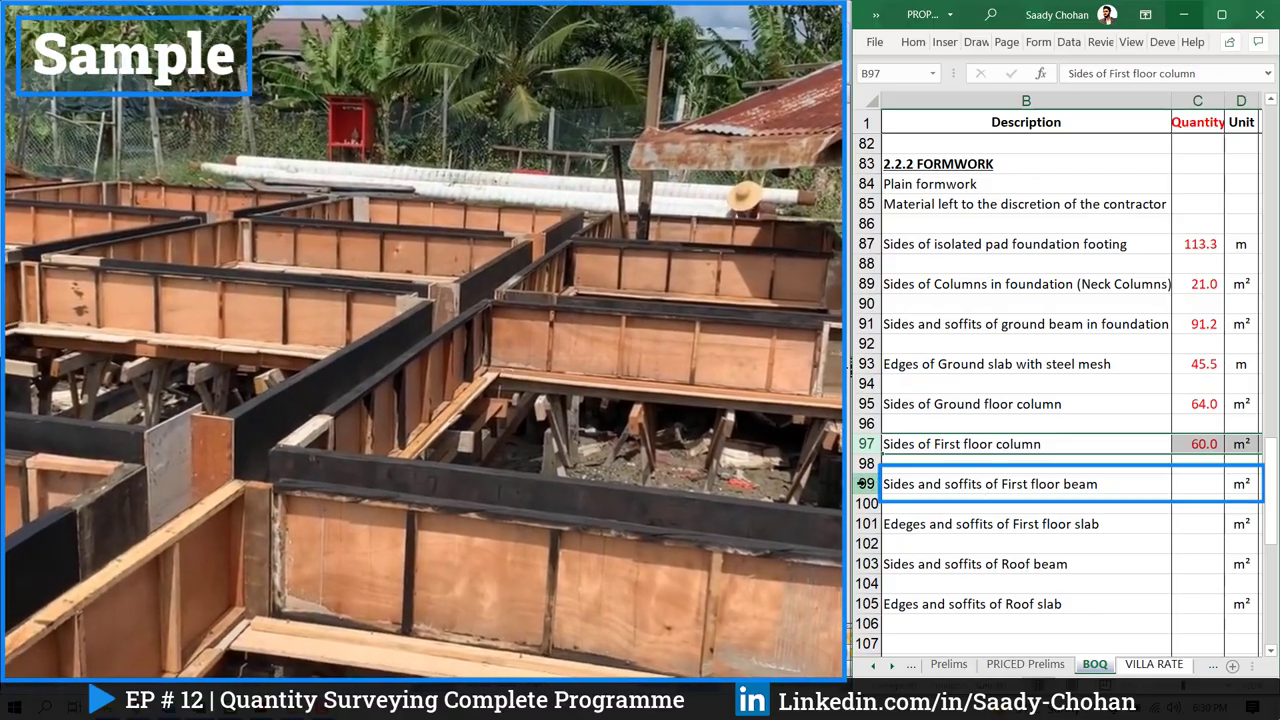
click(862, 483)
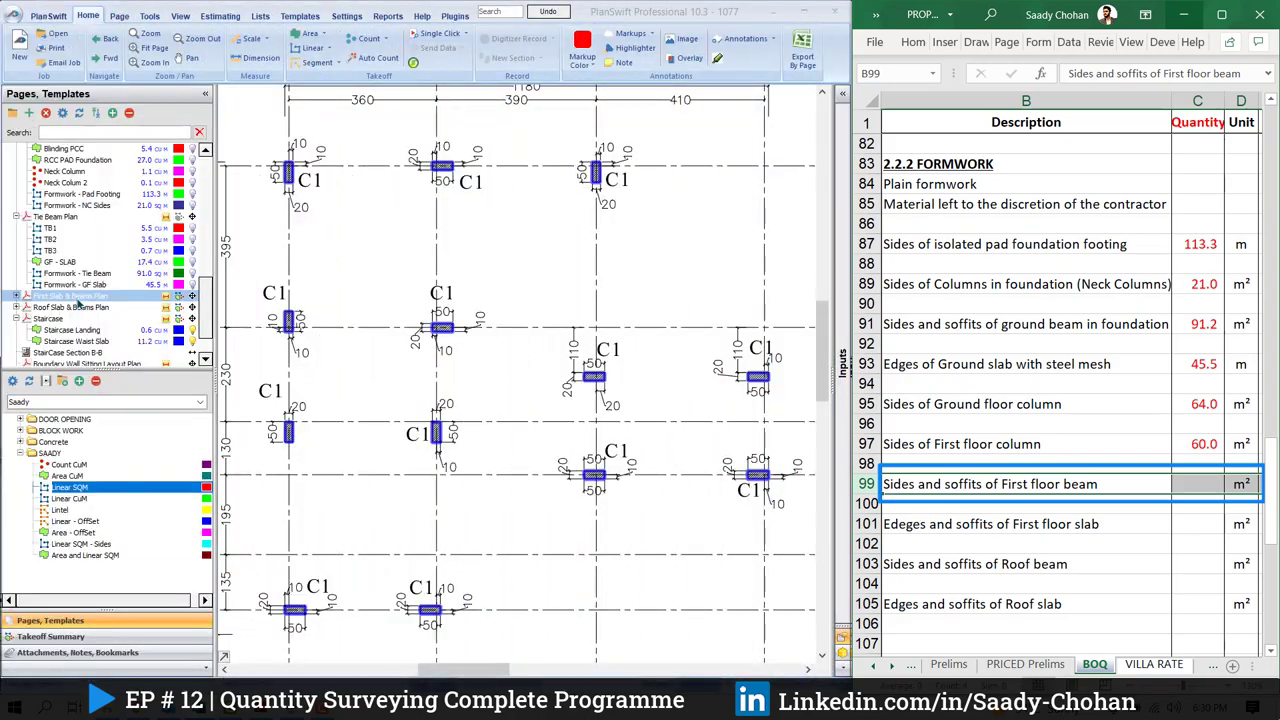
click(72, 296)
scroll(398, 320, up, 3)
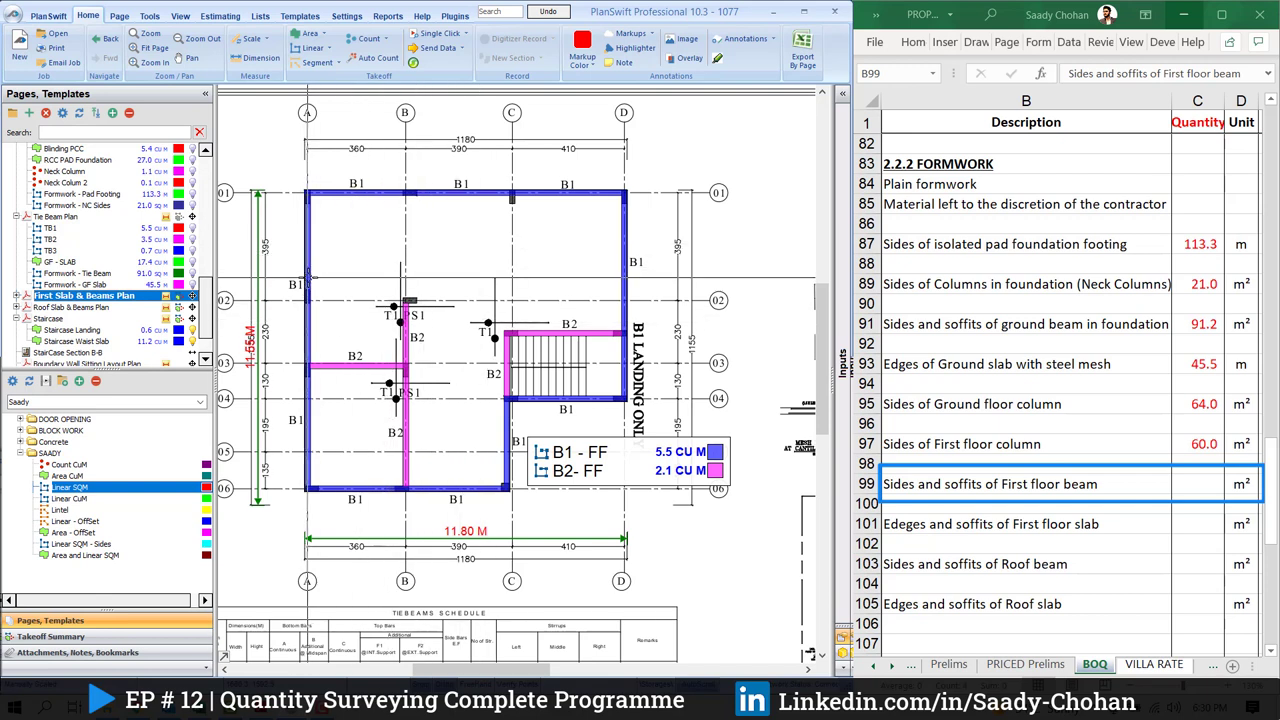
click(16, 296)
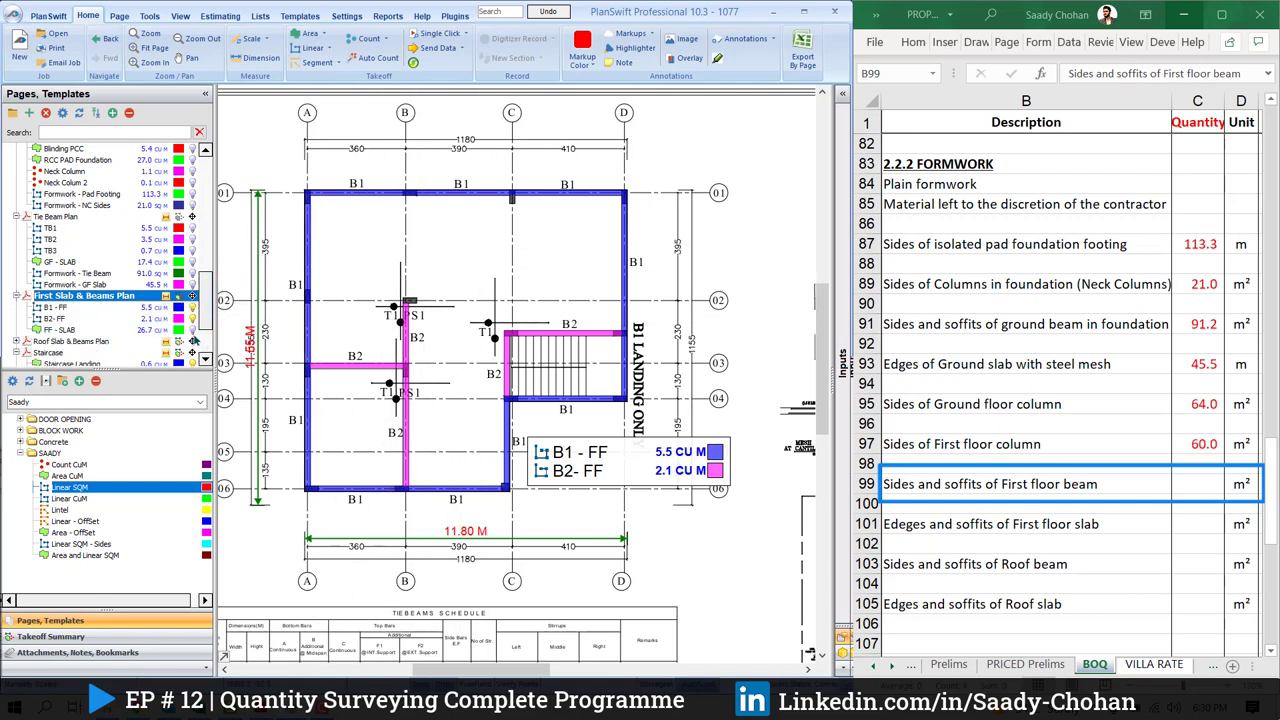
click(192, 318)
click(192, 307)
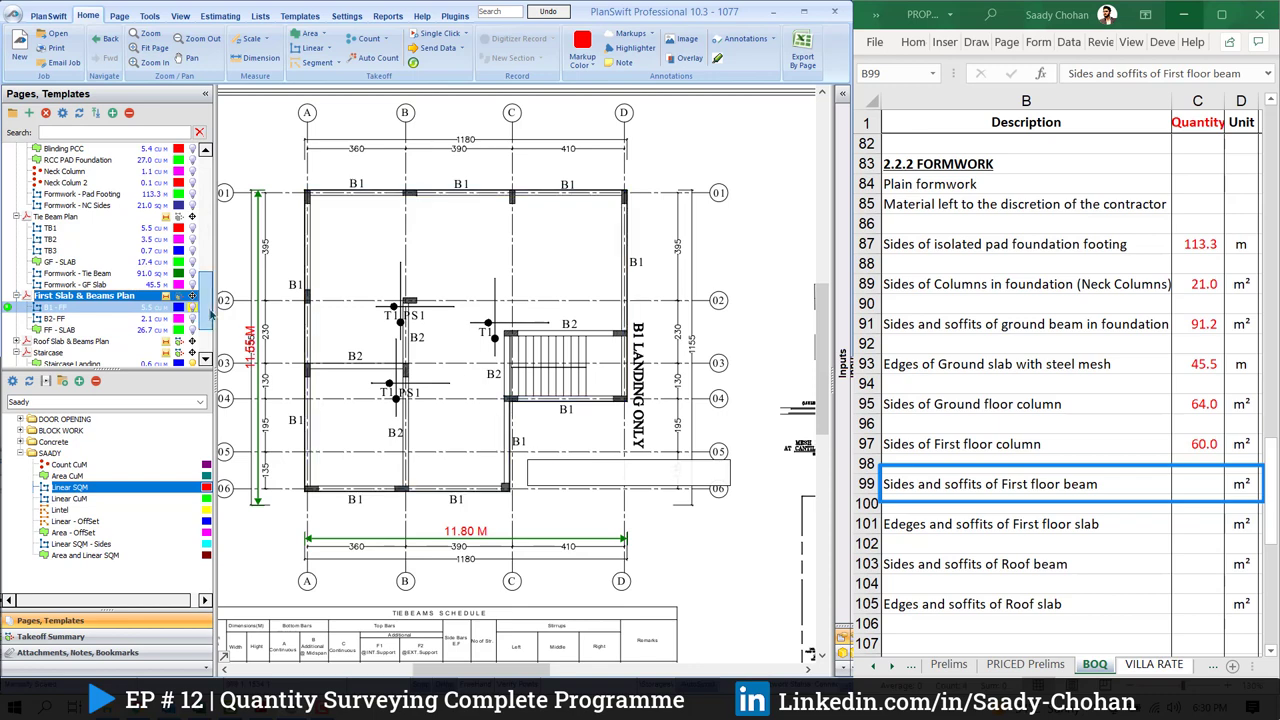
Examine the beams on the First Slab & Beams Plan and the B1 and B2 dimensions in its beam schedule
scroll(365, 250, up, 2)
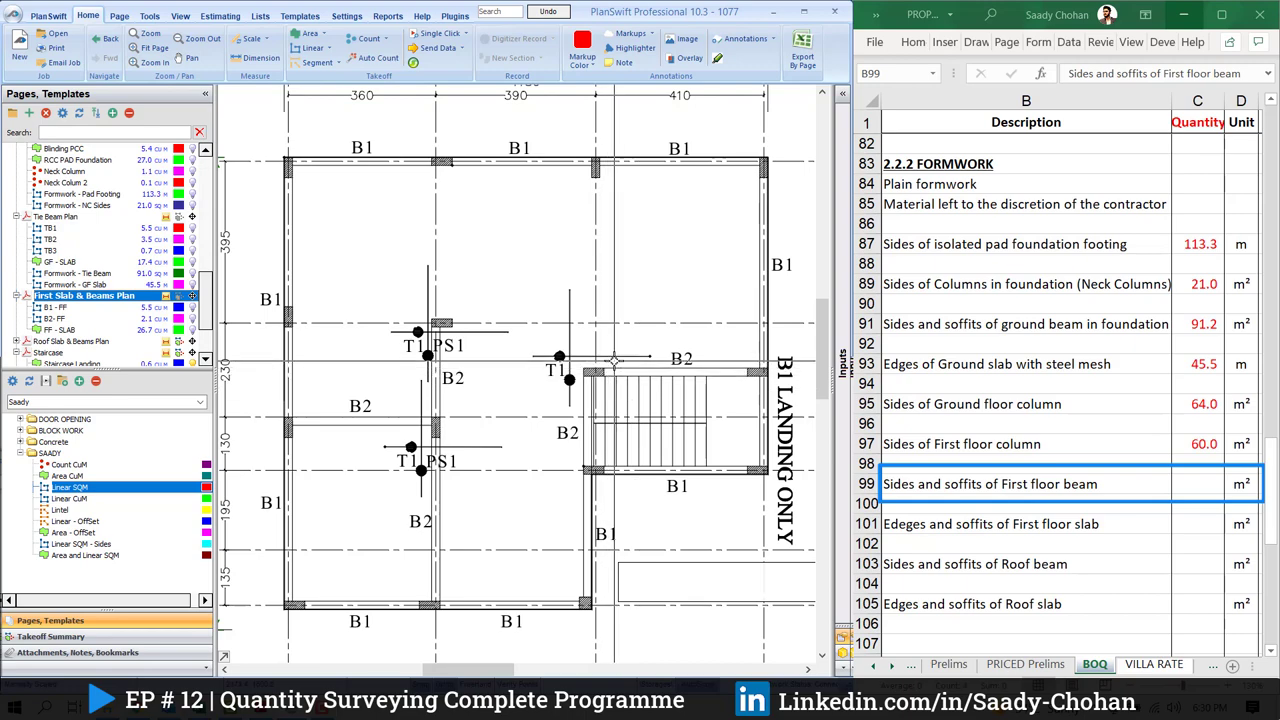
scroll(614, 360, down, 2)
drag(614, 360, 517, 172)
drag(257, 493, 428, 422)
scroll(389, 440, up, 4)
scroll(430, 450, up, 4)
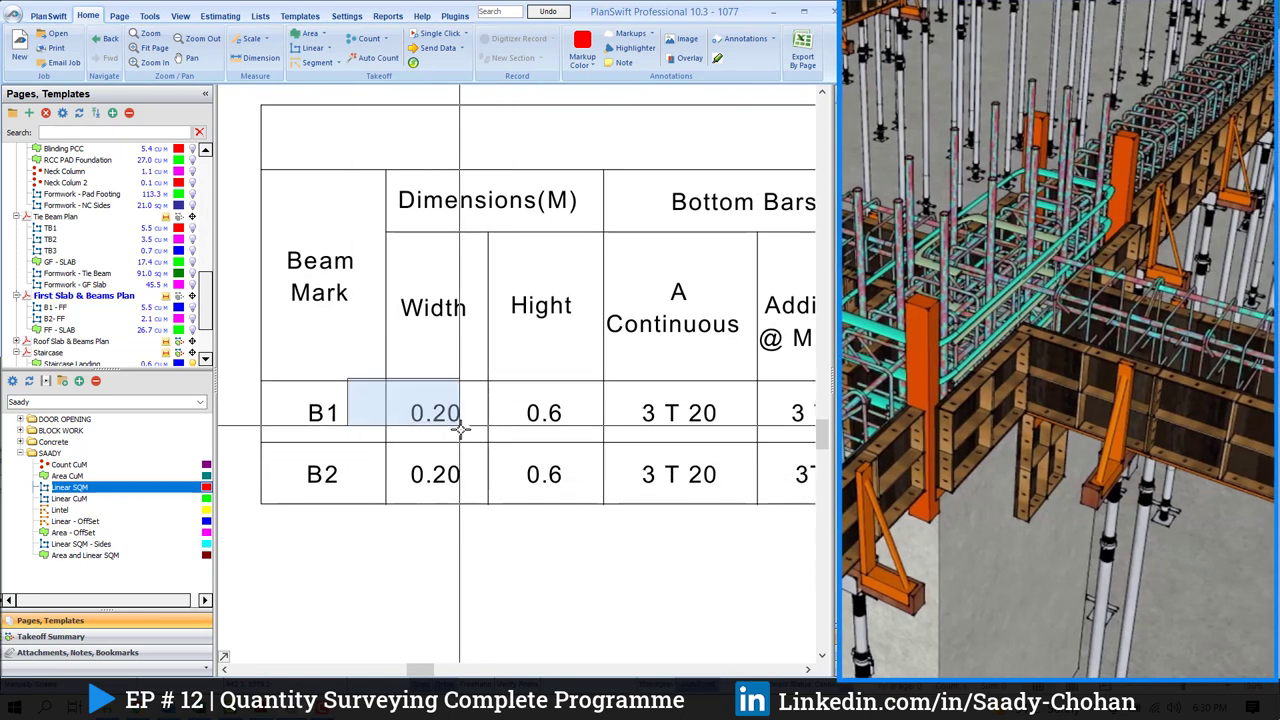
Check the B1 beam's height and width in the beam schedule for the formwork on its two sides and soffit
drag(460, 429, 584, 445)
drag(511, 386, 585, 435)
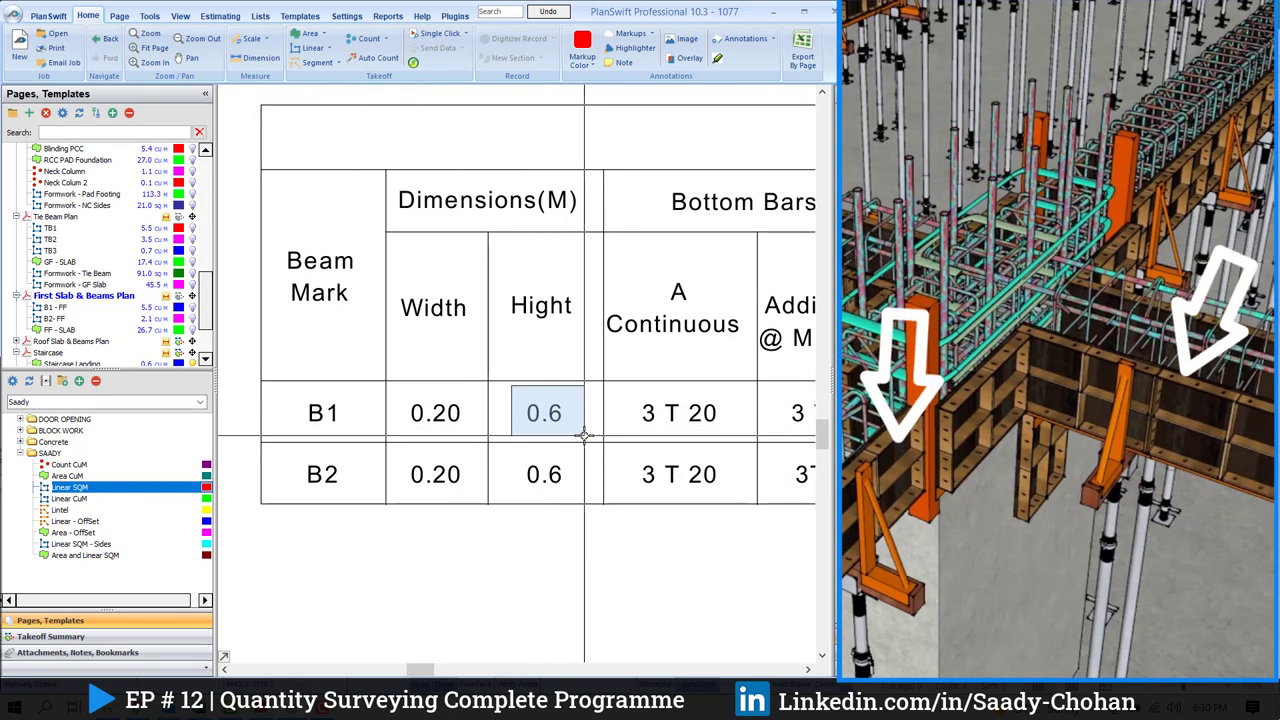
drag(400, 390, 474, 436)
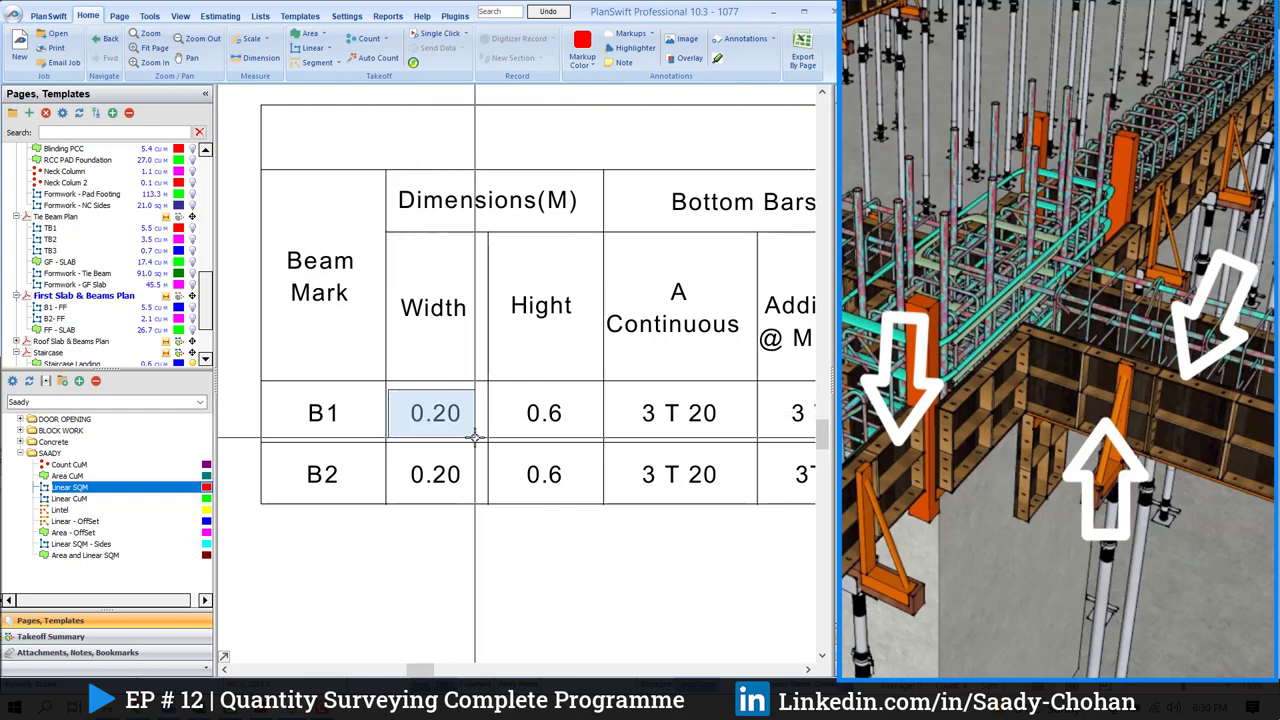
scroll(472, 438, down, 5)
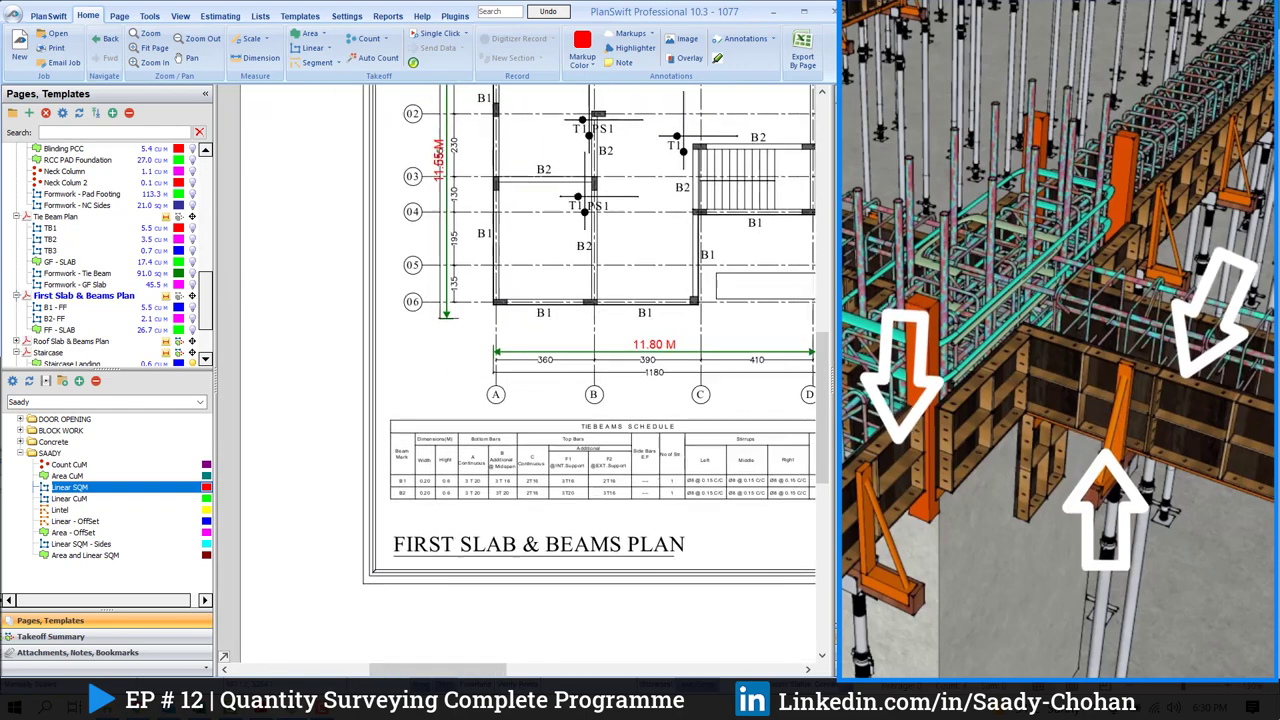
scroll(577, 347, up, 4)
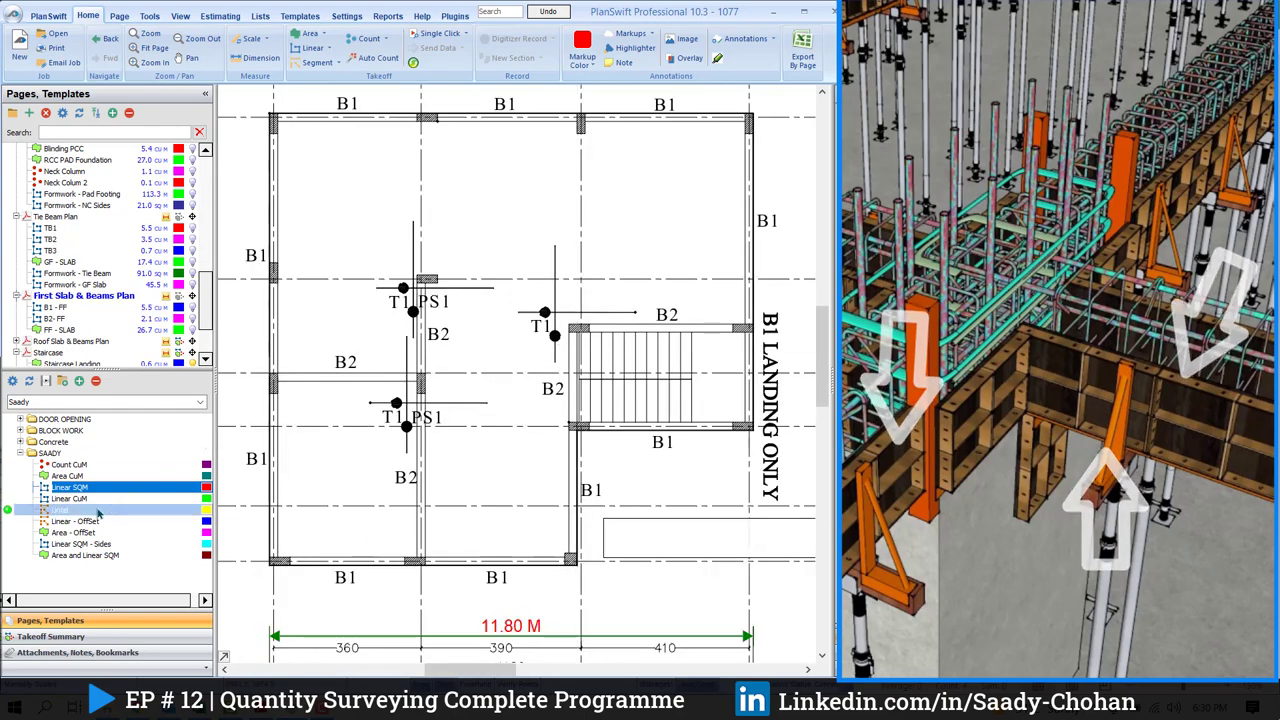
Create a Linear SQM - Sides takeoff named Formwork - Beam FF with Side A 0.6 m, Side B 0.2 m and Number of A 2
double_click(42, 535)
text(Formwork -)
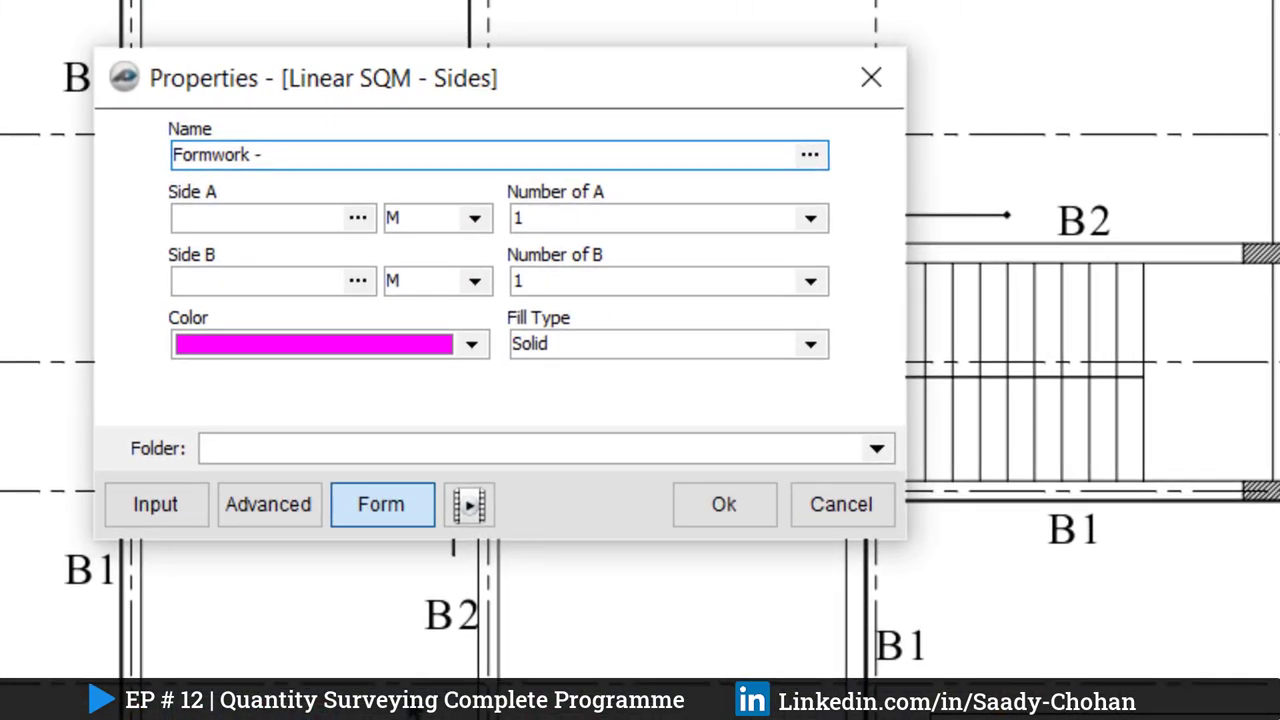
text( Beam FF)
click(263, 216)
text(0.6)
click(249, 280)
text(0.2)
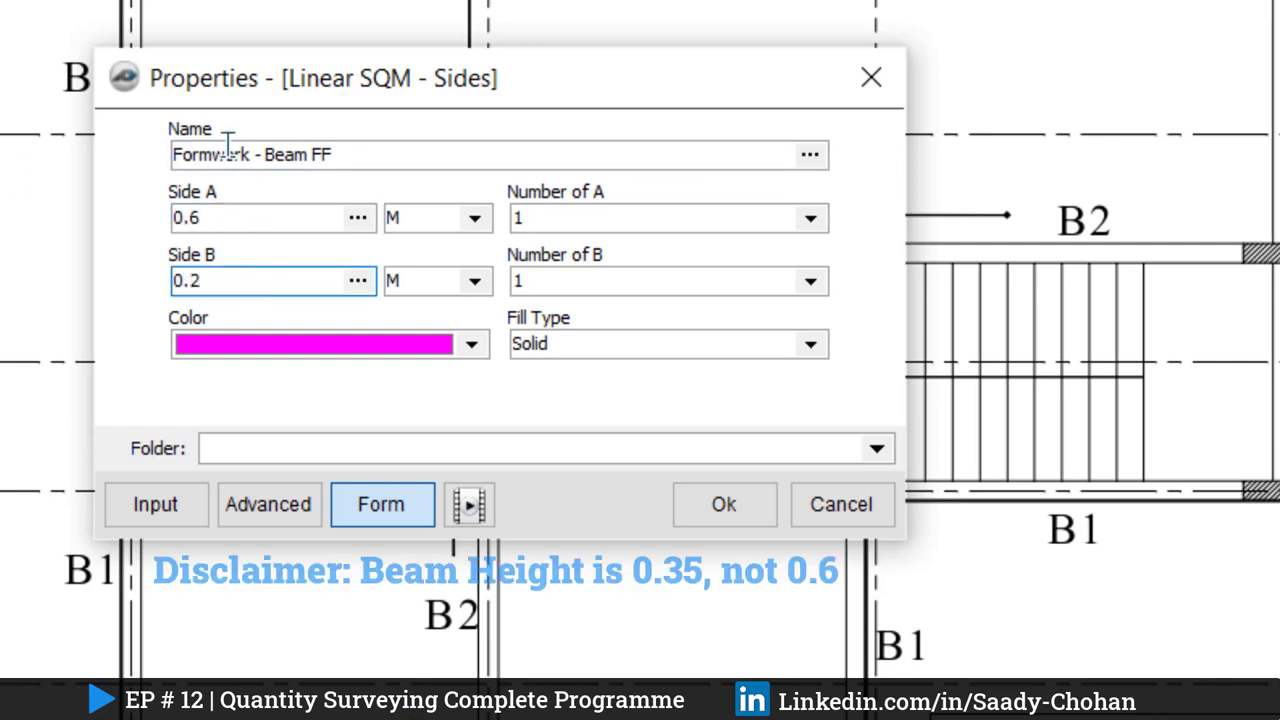
click(810, 218)
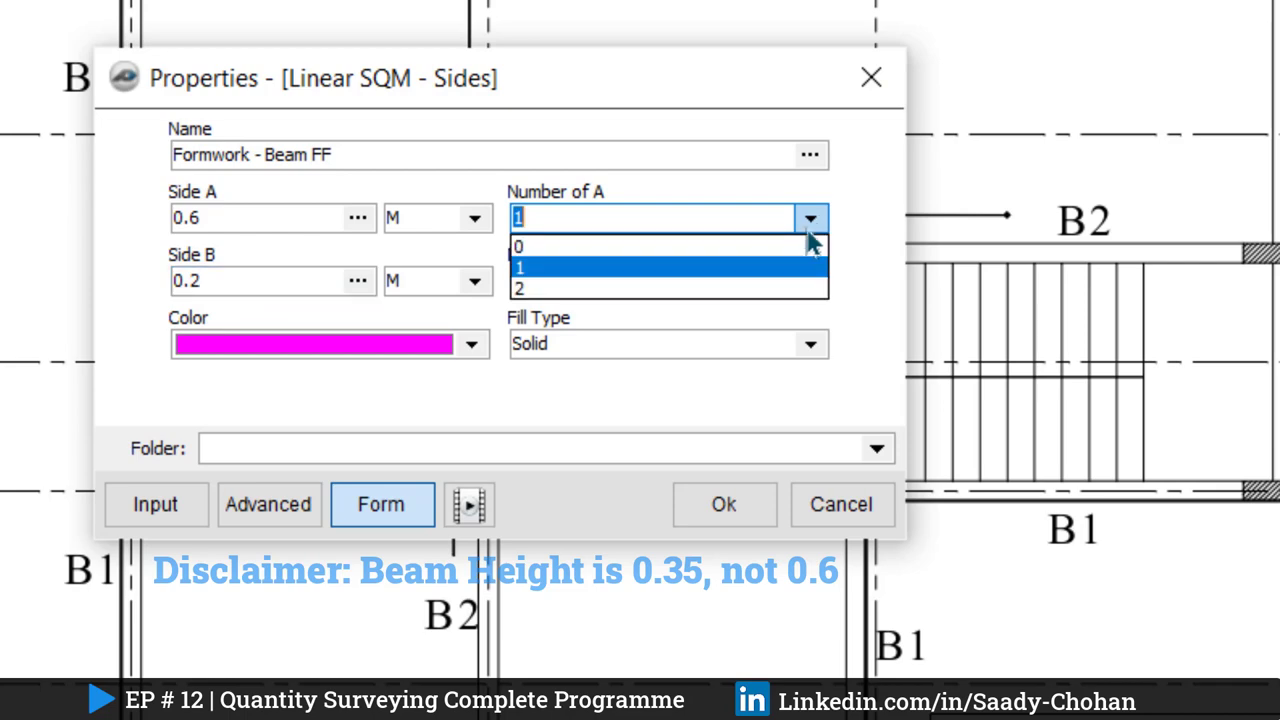
click(743, 288)
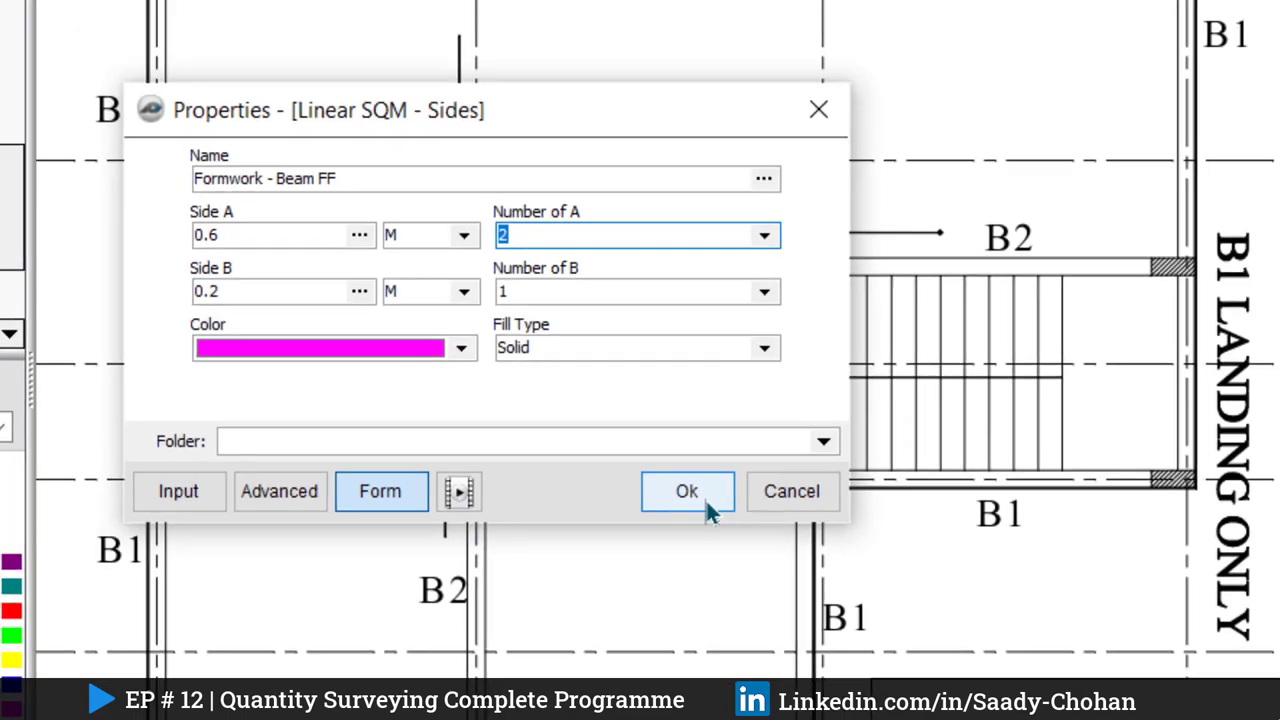
click(724, 504)
Trace the closed outer perimeter of B1 beams on the First Slab & Beams Plan, following the recess below the staircase
mouse_move(498, 269)
mouse_down()
mouse_move(586, 322)
mouse_move(606, 310)
mouse_up()
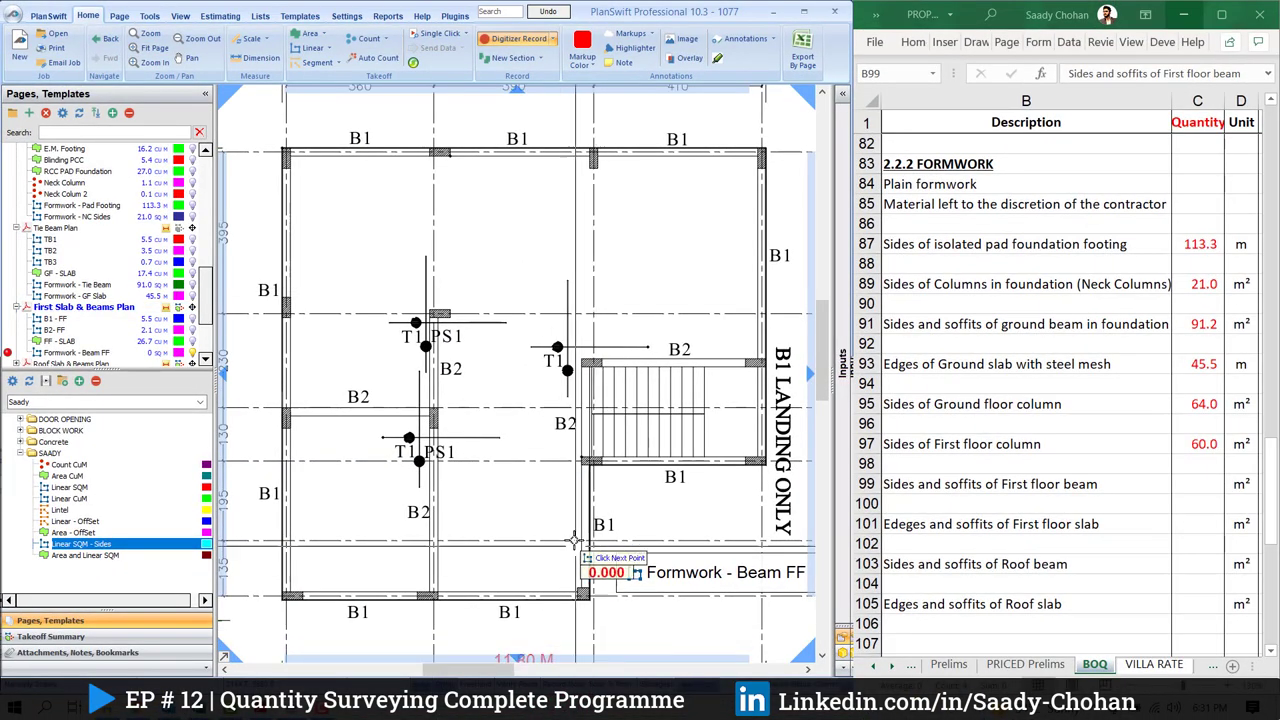
click(285, 151)
click(764, 151)
click(764, 462)
click(587, 462)
click(587, 598)
click(284, 598)
click(284, 151)
Trace the internal B2 beams along grid B, between grids A and B, and around the staircase, and stop recording
click(434, 314)
click(432, 595)
click(287, 414)
click(432, 414)
click(762, 363)
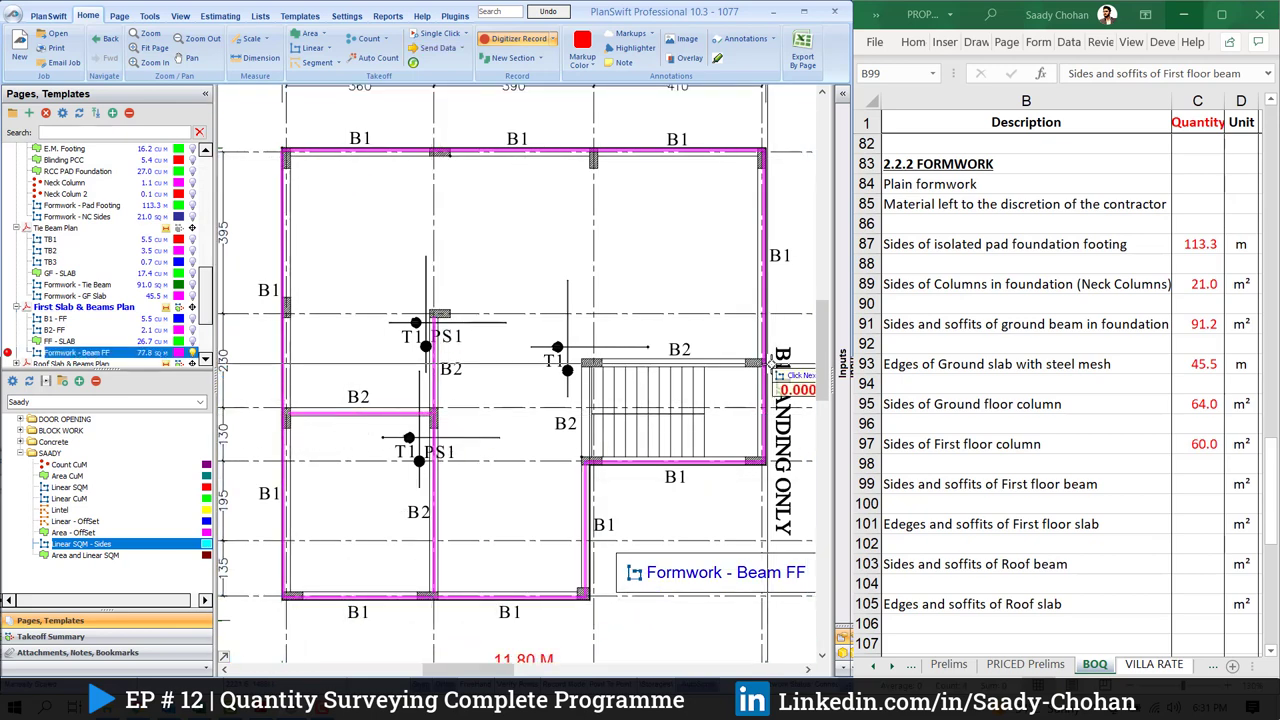
click(586, 363)
click(586, 461)
key(Escape)
Enter 87.2 as the quantity for Sides and soffits of First floor beam in cell C99
drag(603, 331, 555, 311)
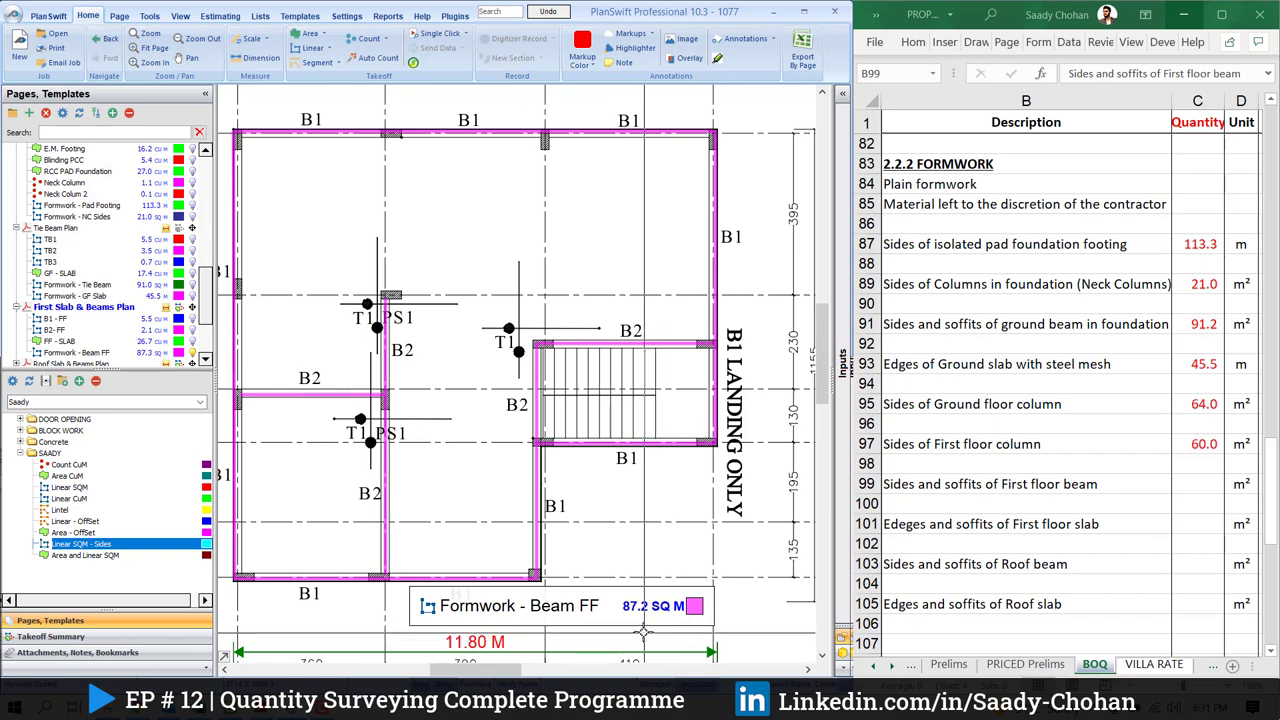
click(1190, 483)
text(87.2)
key(Return)
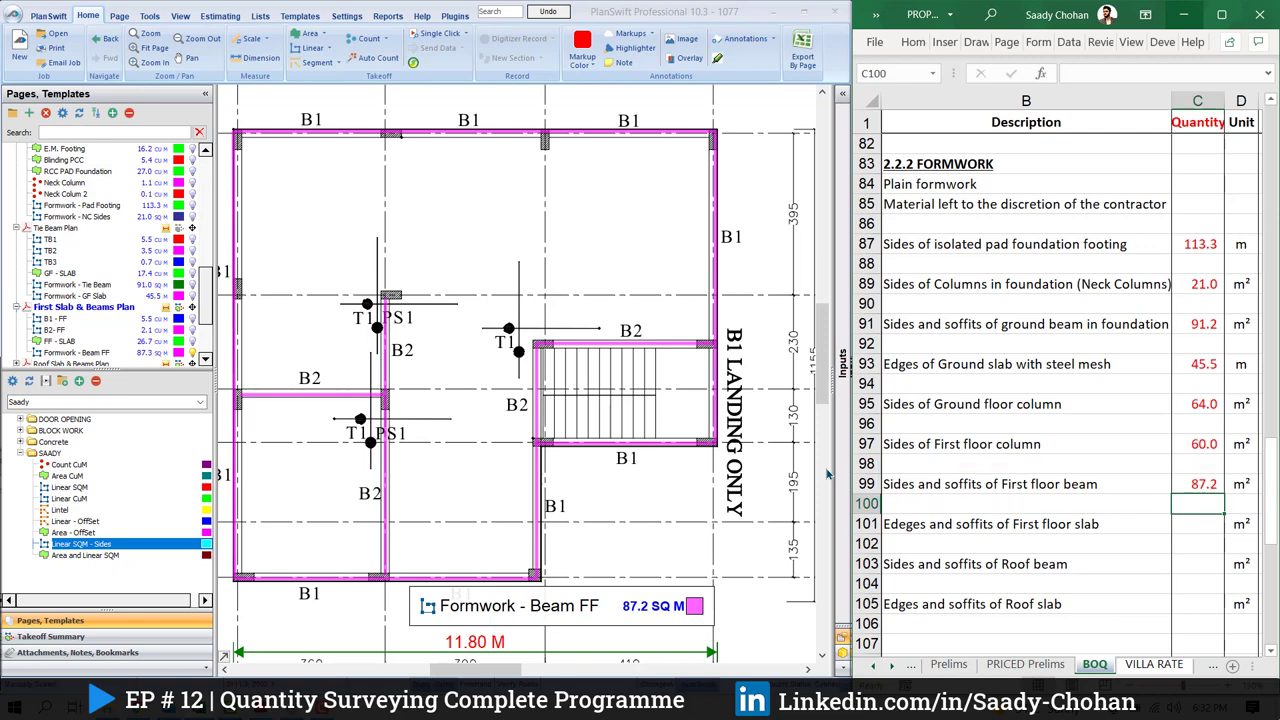
Compare the edges and soffits of First floor slab item with the Edges of Ground slab with steel mesh item
drag(539, 212, 563, 205)
click(1194, 528)
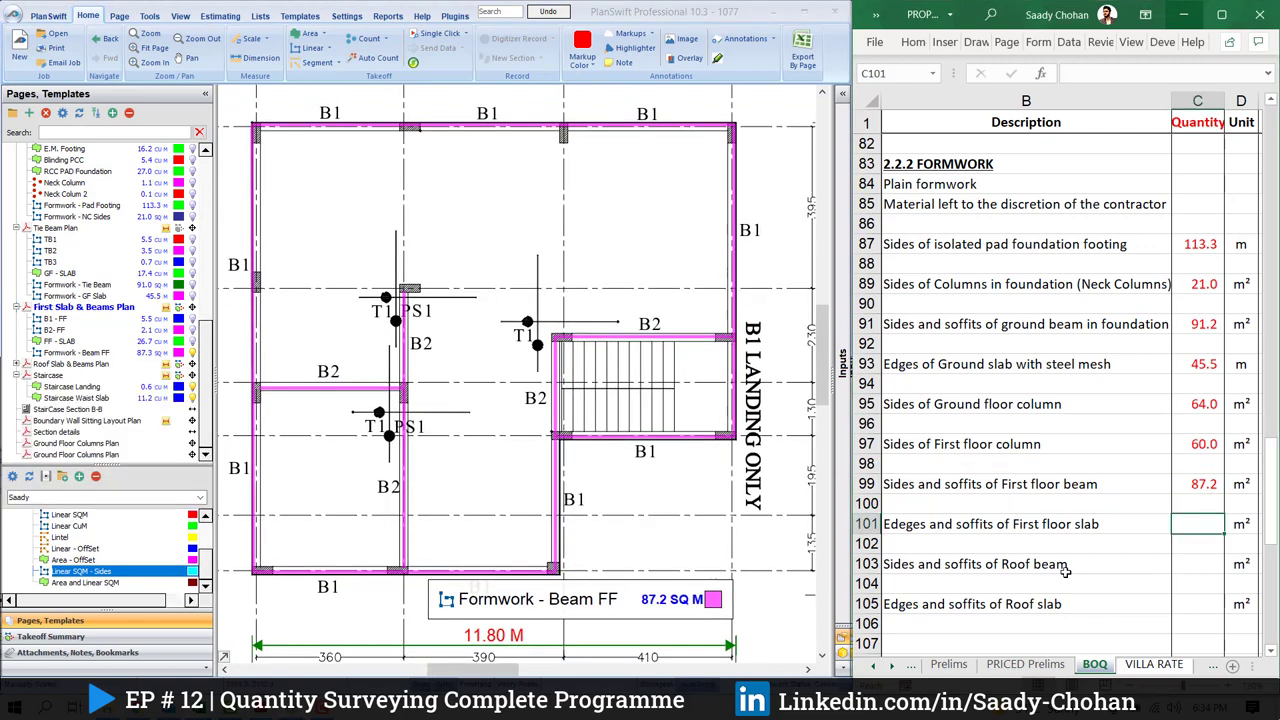
click(866, 524)
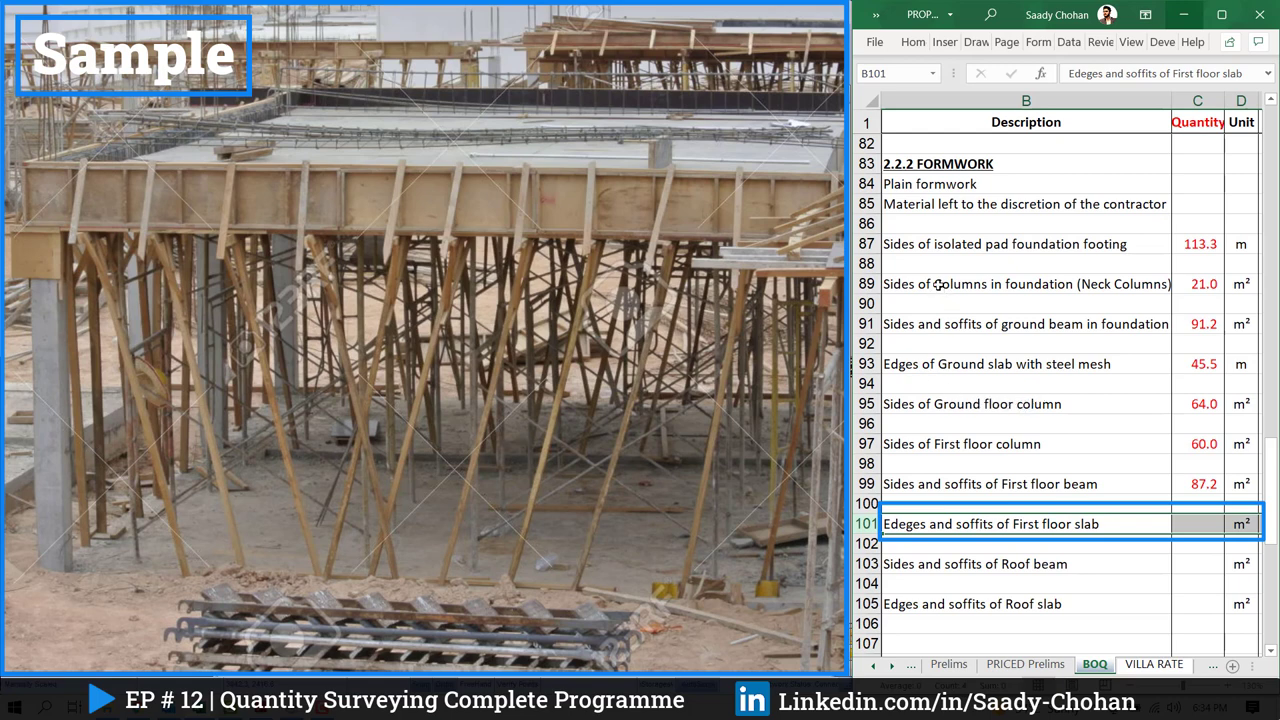
click(866, 364)
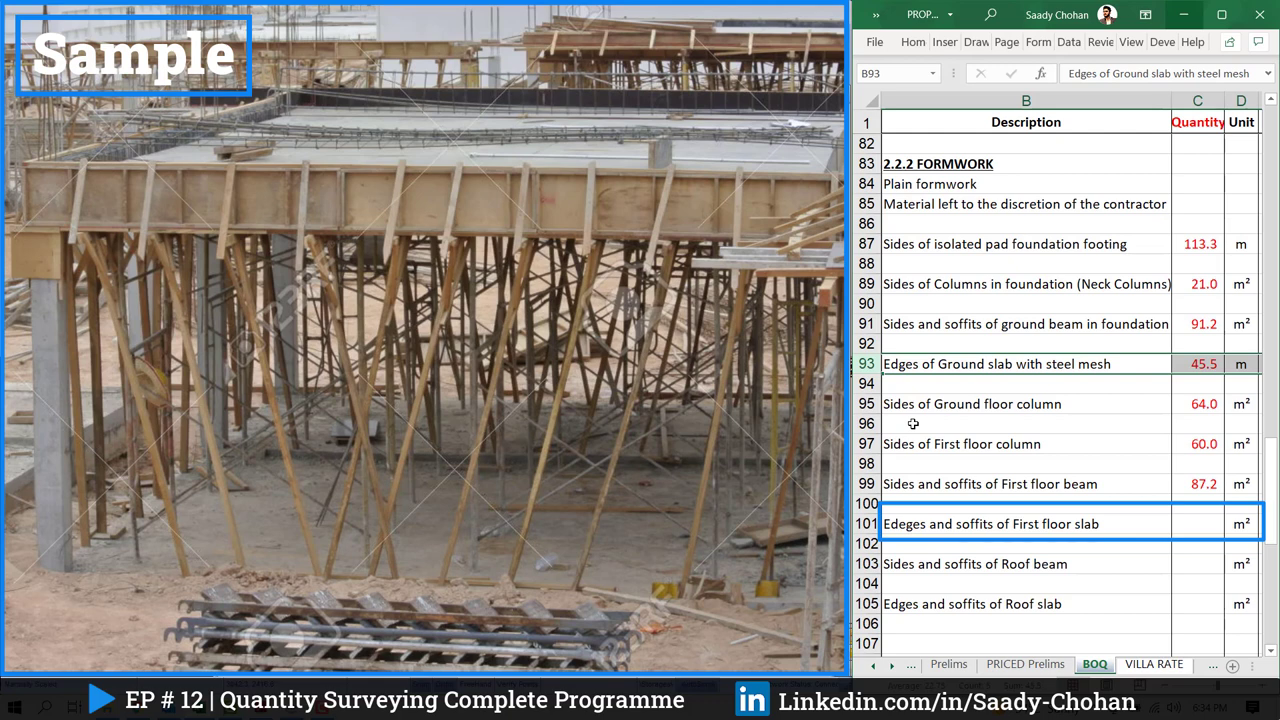
click(970, 523)
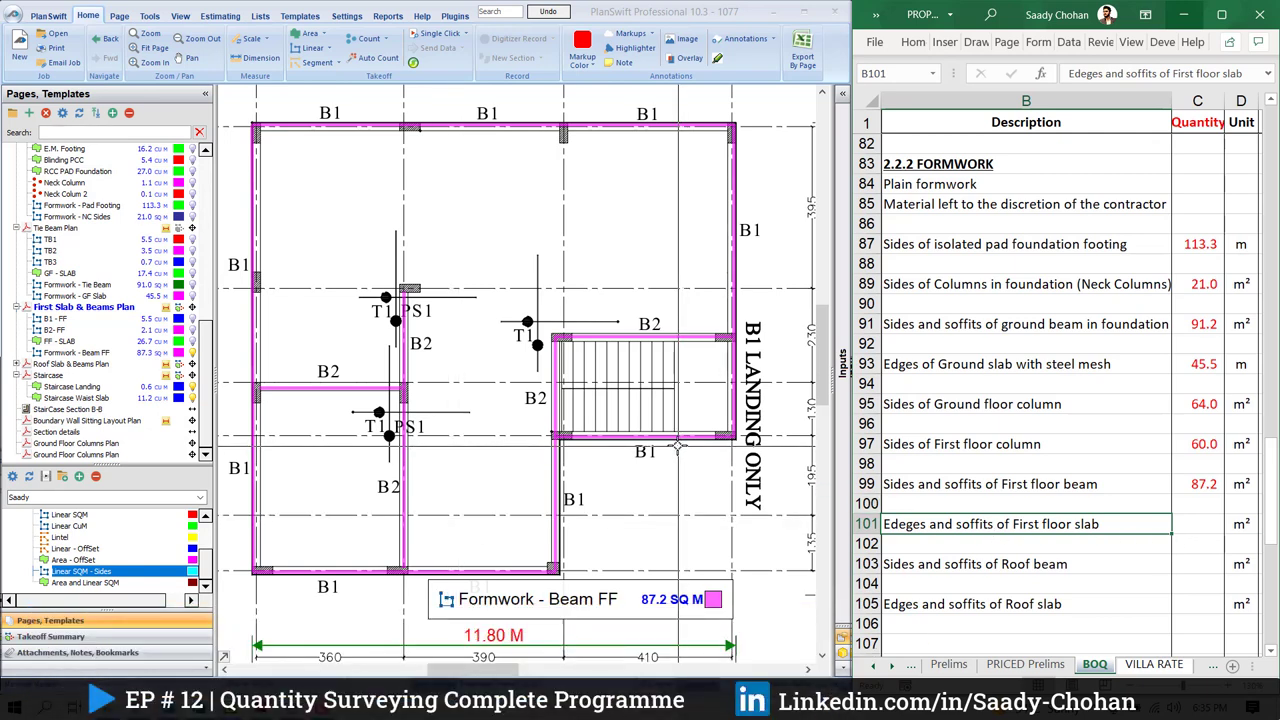
Find the Section A-A page among the architectural drawings
scroll(160, 362, up, 10)
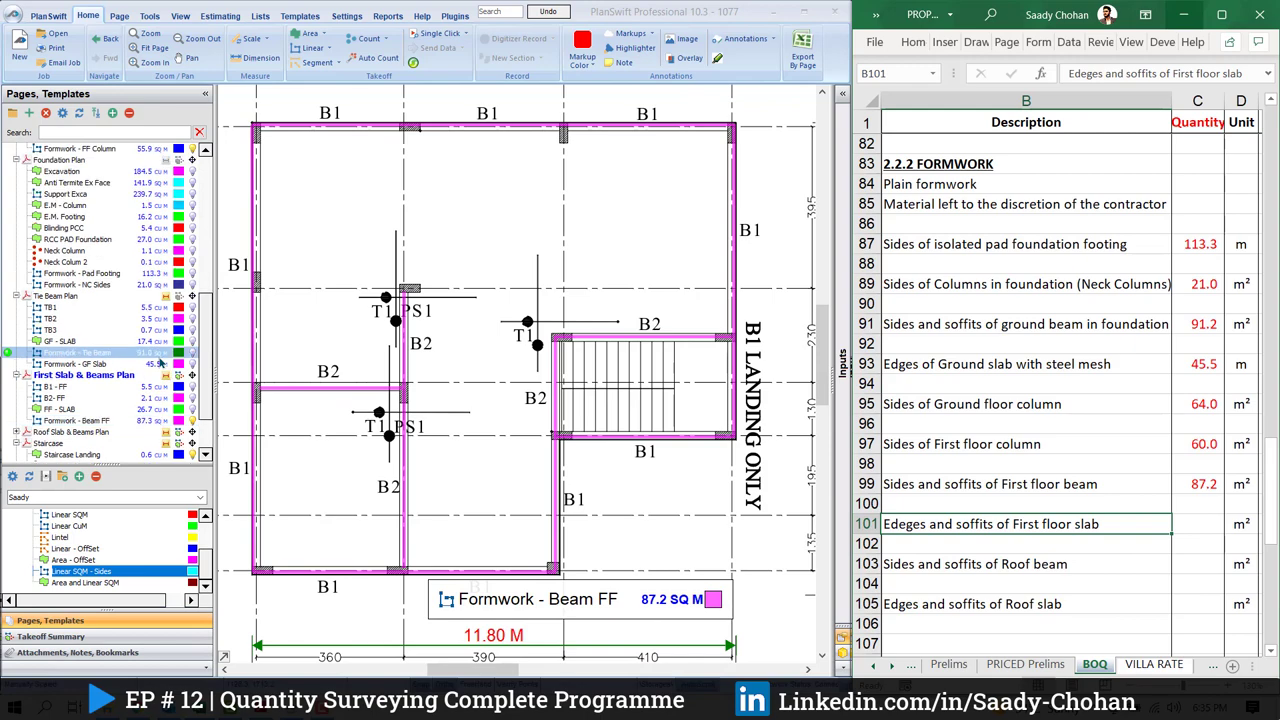
click(60, 272)
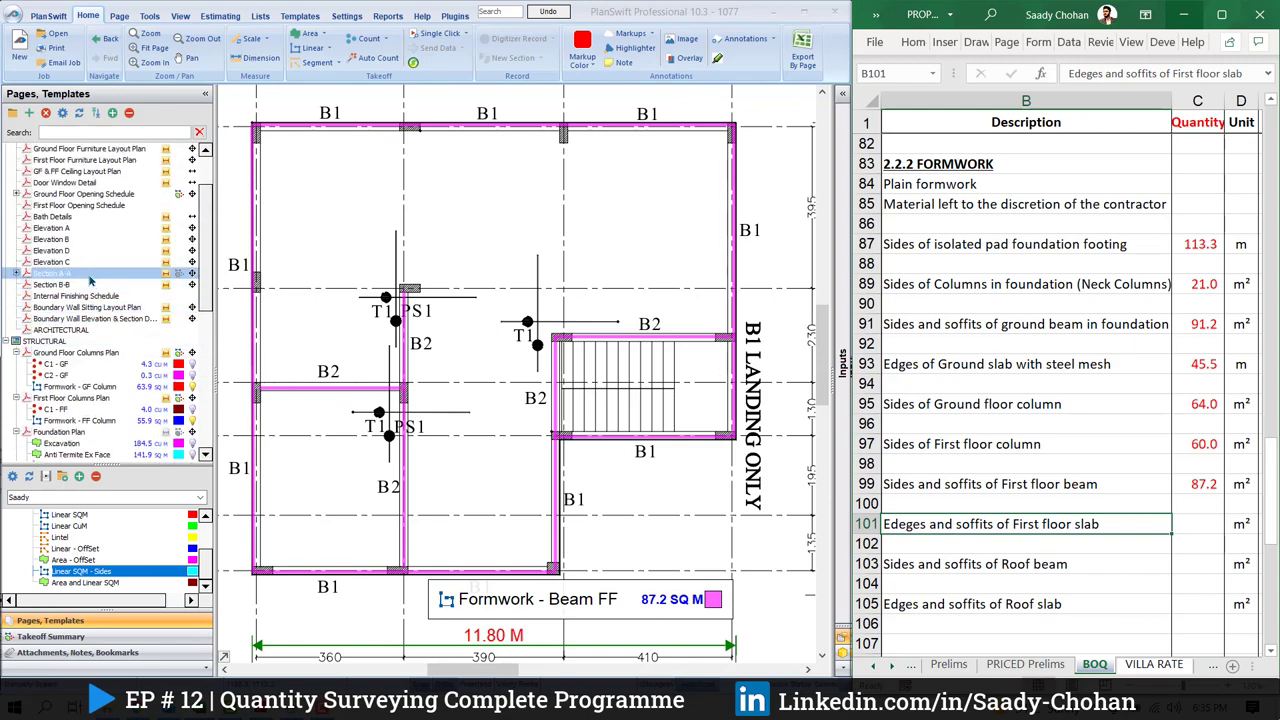
scroll(481, 397, up, 3)
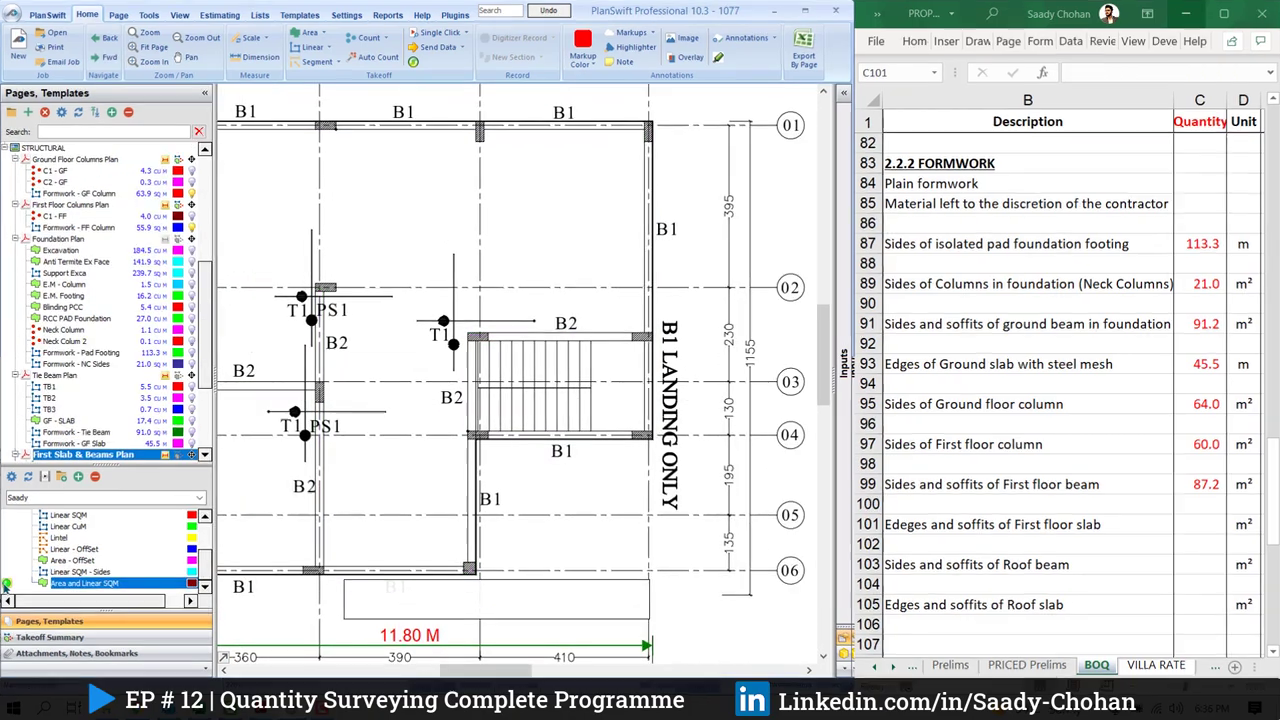
Create an Area and Linear SQM takeoff named Formwork - FF Slab with a linear height of 0.25 m
click(6, 584)
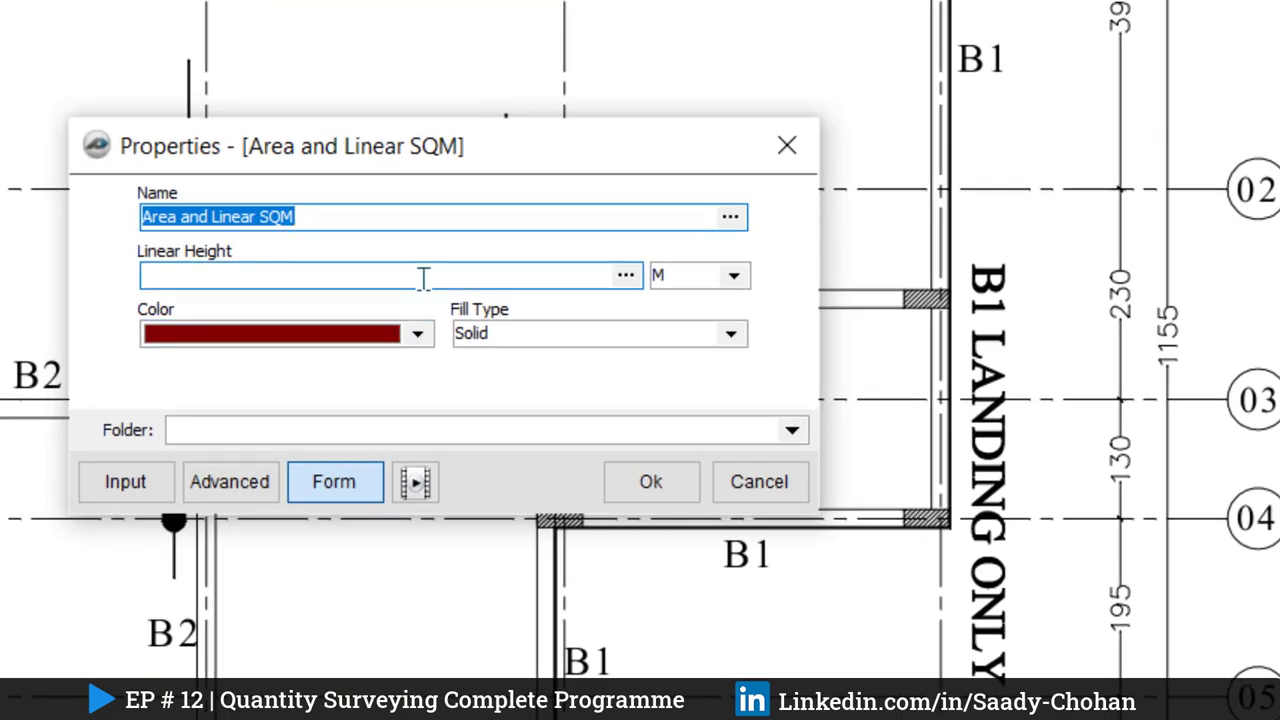
text(Formwork - FF Slab)
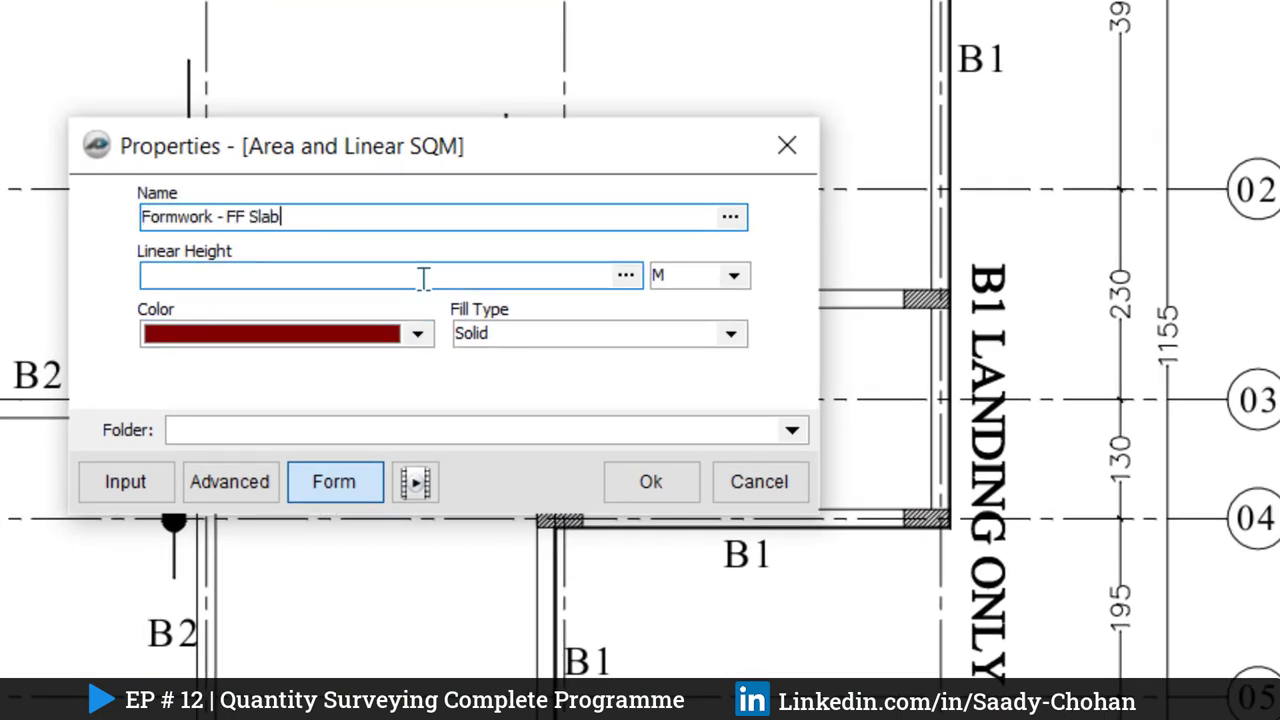
click(371, 279)
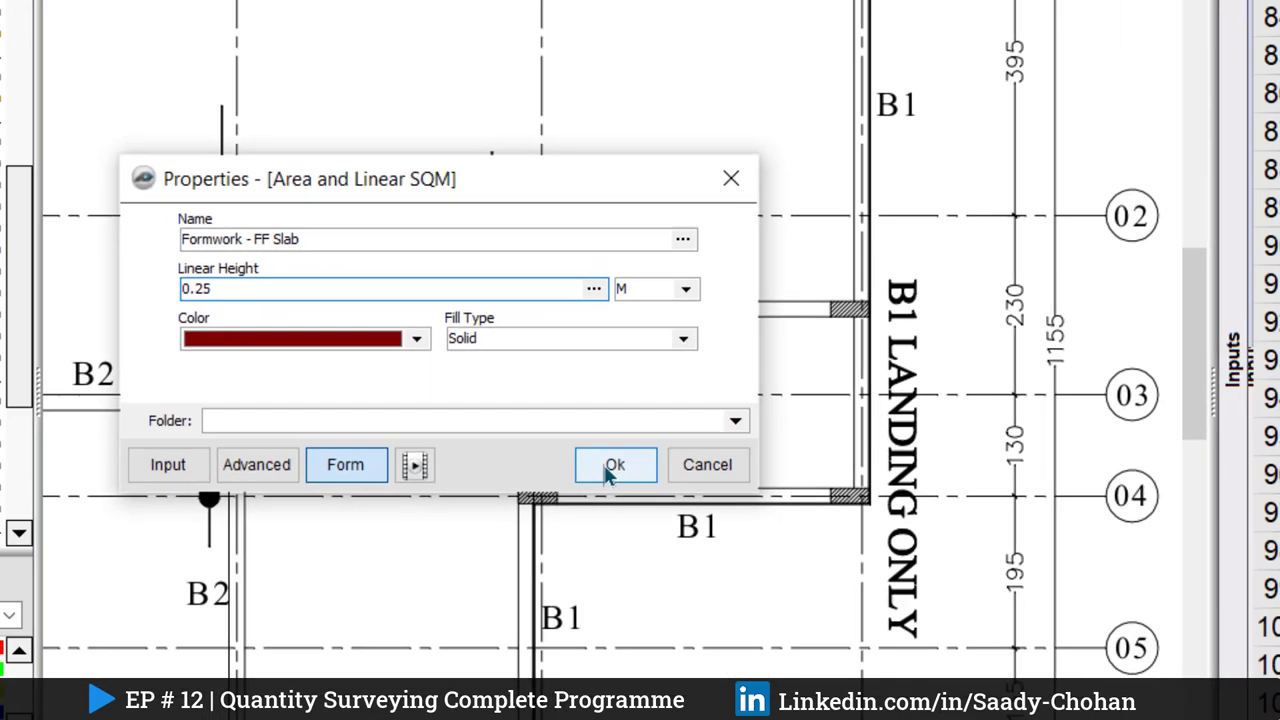
click(651, 481)
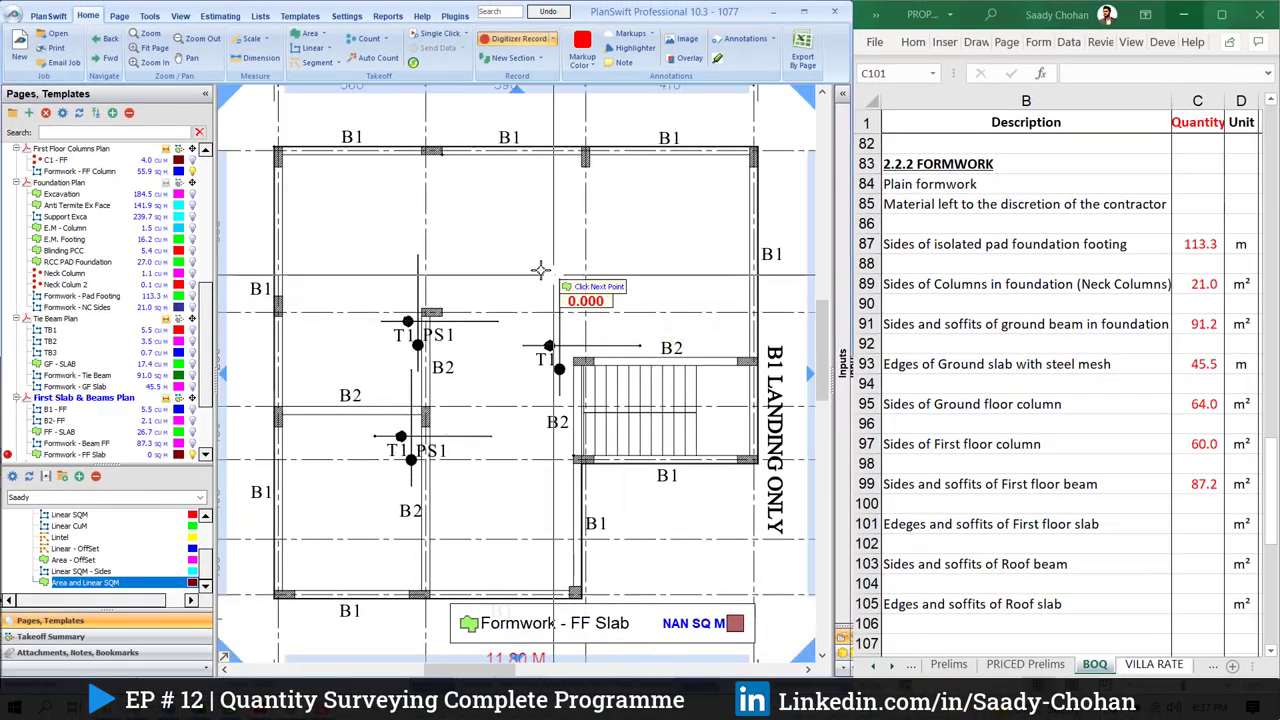
Trace the full first floor slab outline along the outer B1 beams, including the staircase area, and stop recording
scroll(280, 175, up, 5)
scroll(280, 175, down, 5)
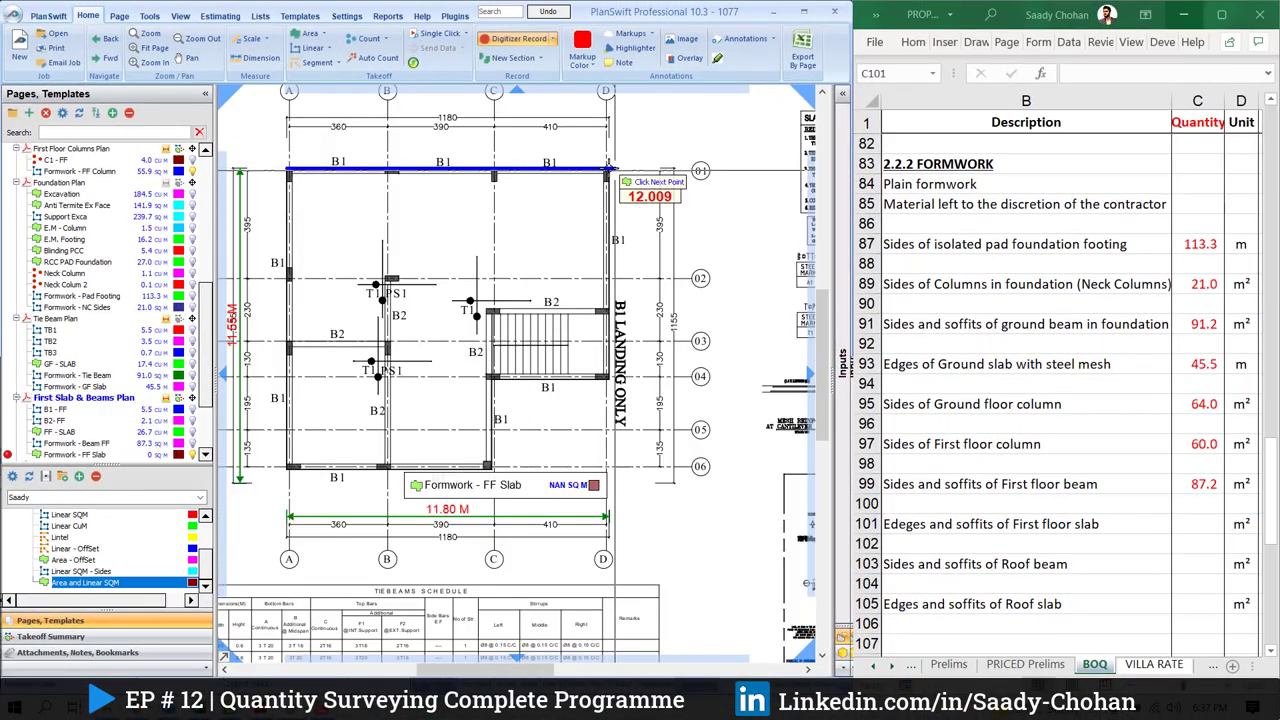
click(607, 170)
click(608, 377)
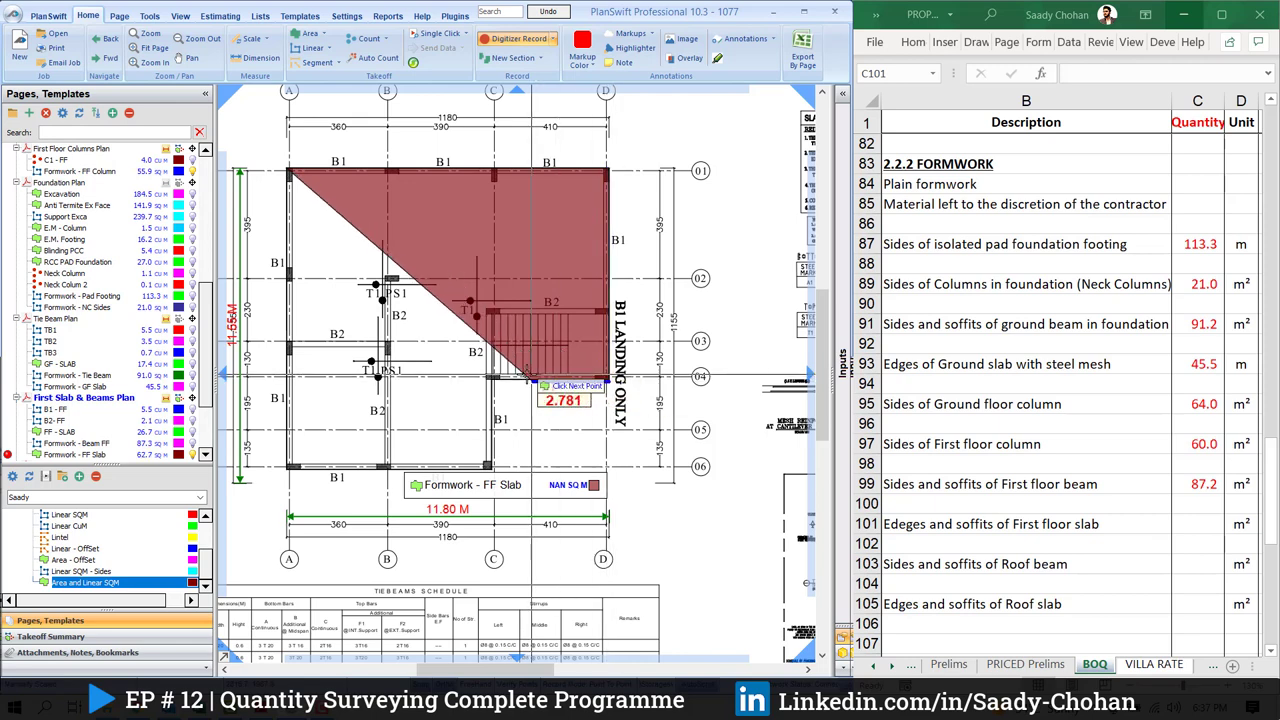
click(493, 377)
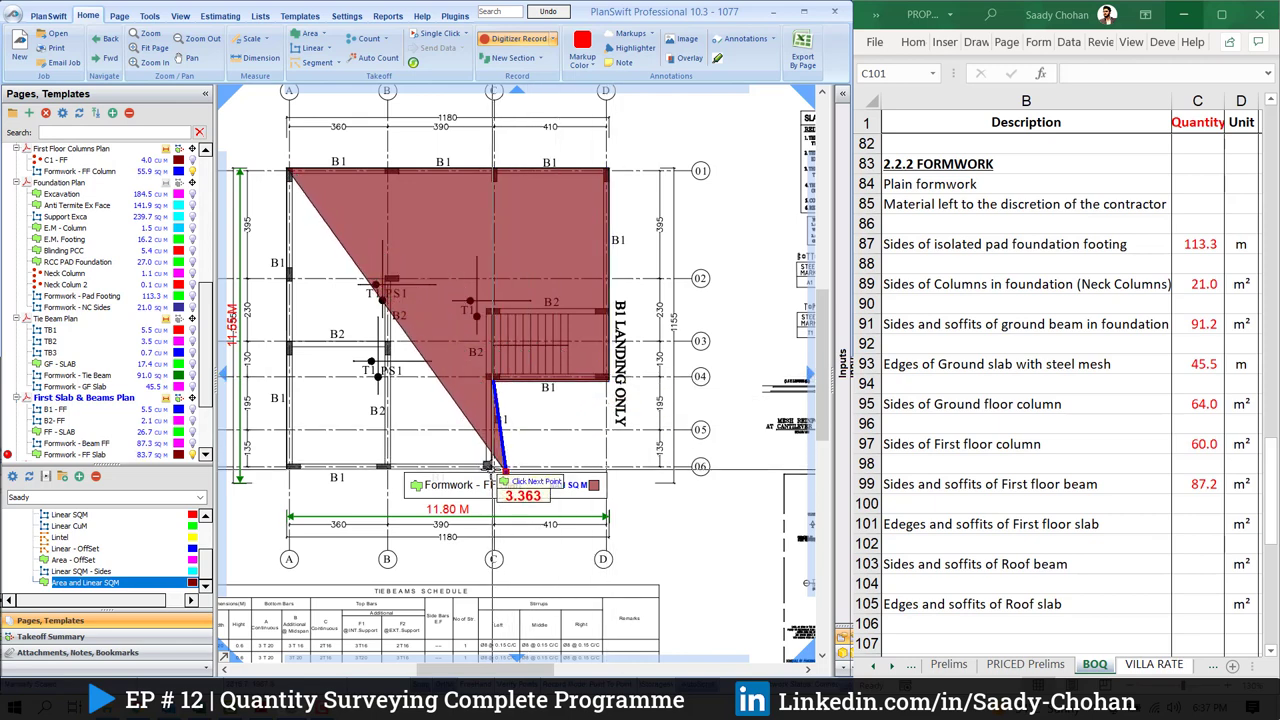
scroll(488, 466, up, 3)
click(488, 462)
scroll(488, 462, down, 5)
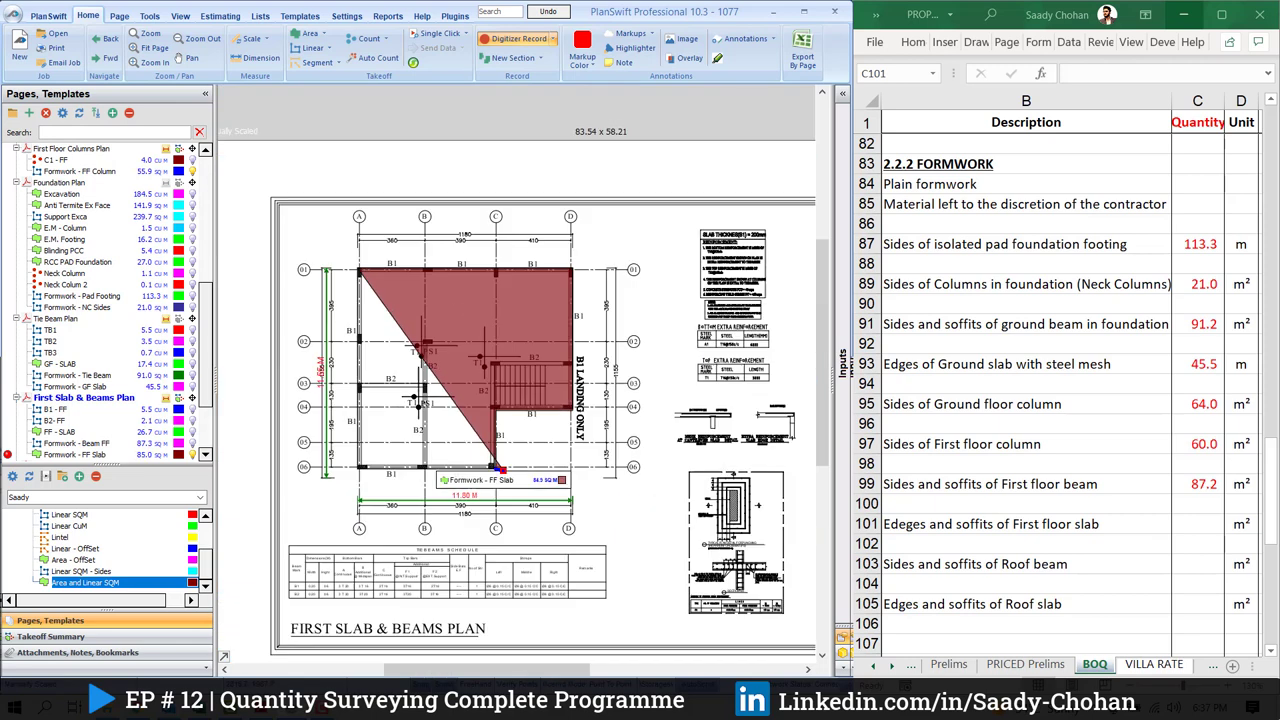
scroll(403, 465, up, 3)
scroll(398, 467, up, 2)
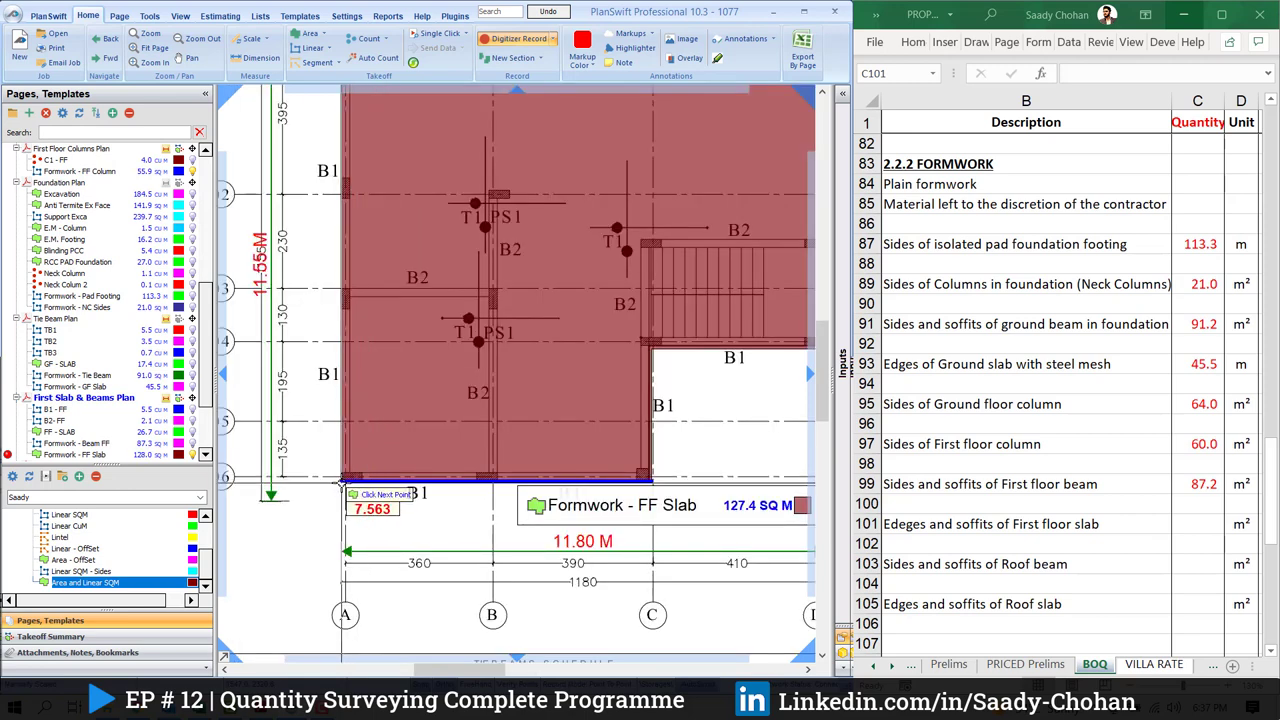
click(343, 477)
drag(345, 477, 271, 564)
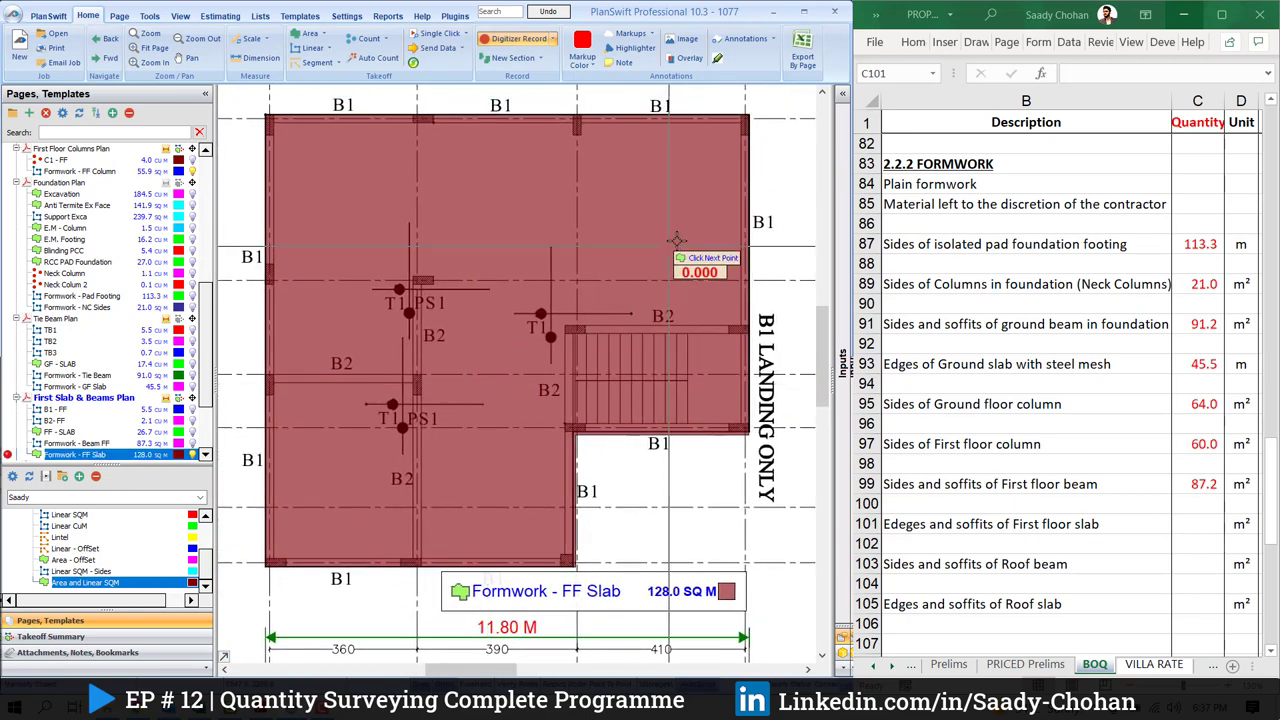
right_click(764, 219)
click(786, 245)
right_click(757, 217)
click(785, 245)
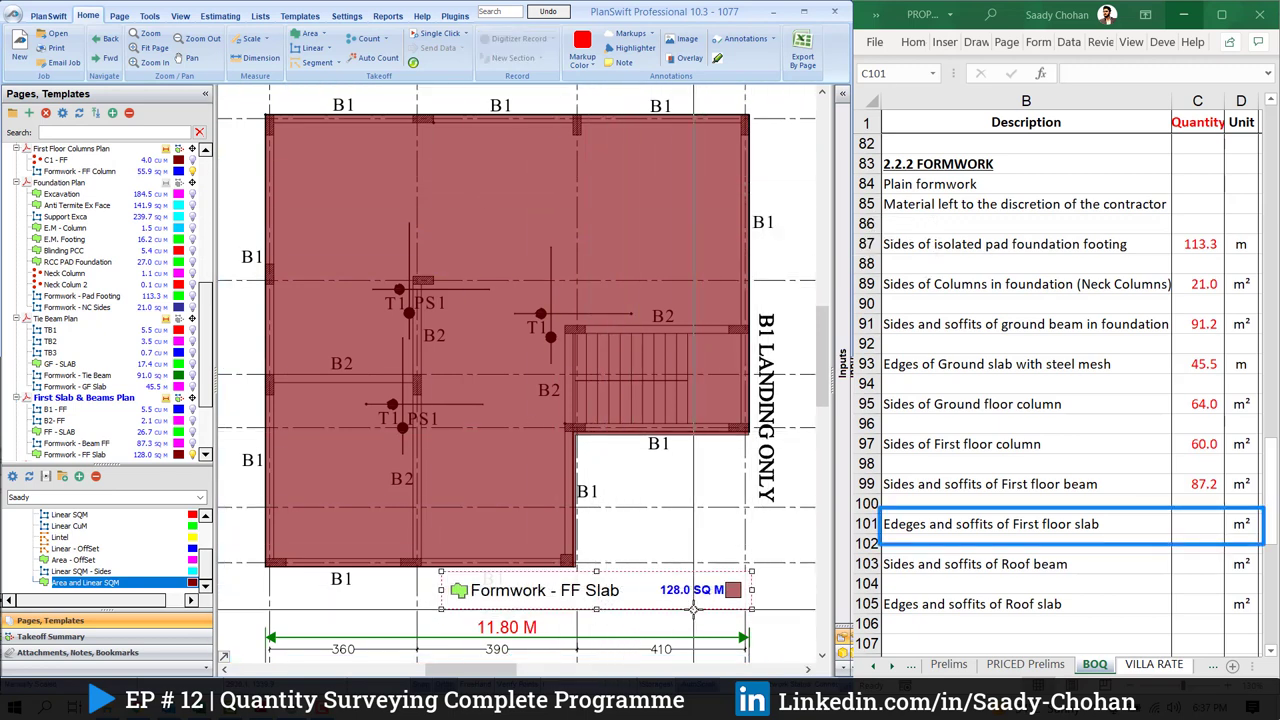
Enter 128 as the quantity for the edges and soffits of First floor slab in cell C101
click(1193, 528)
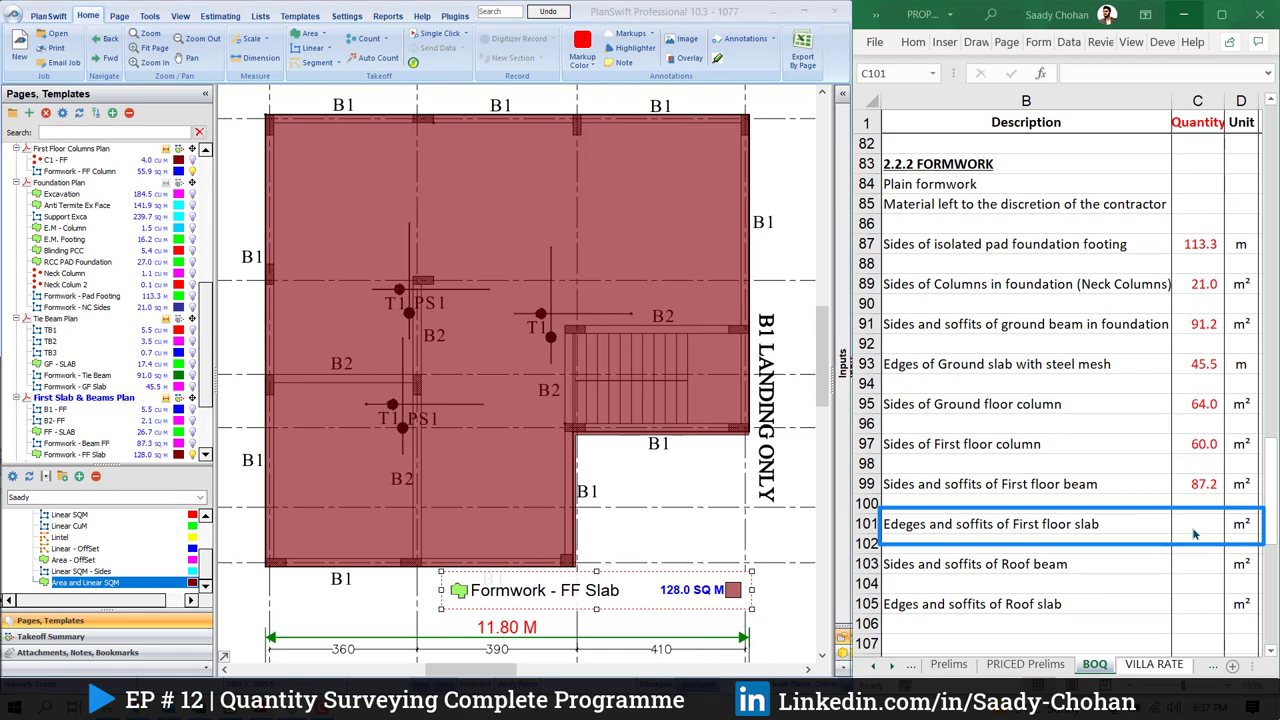
text(128)
key(Return)
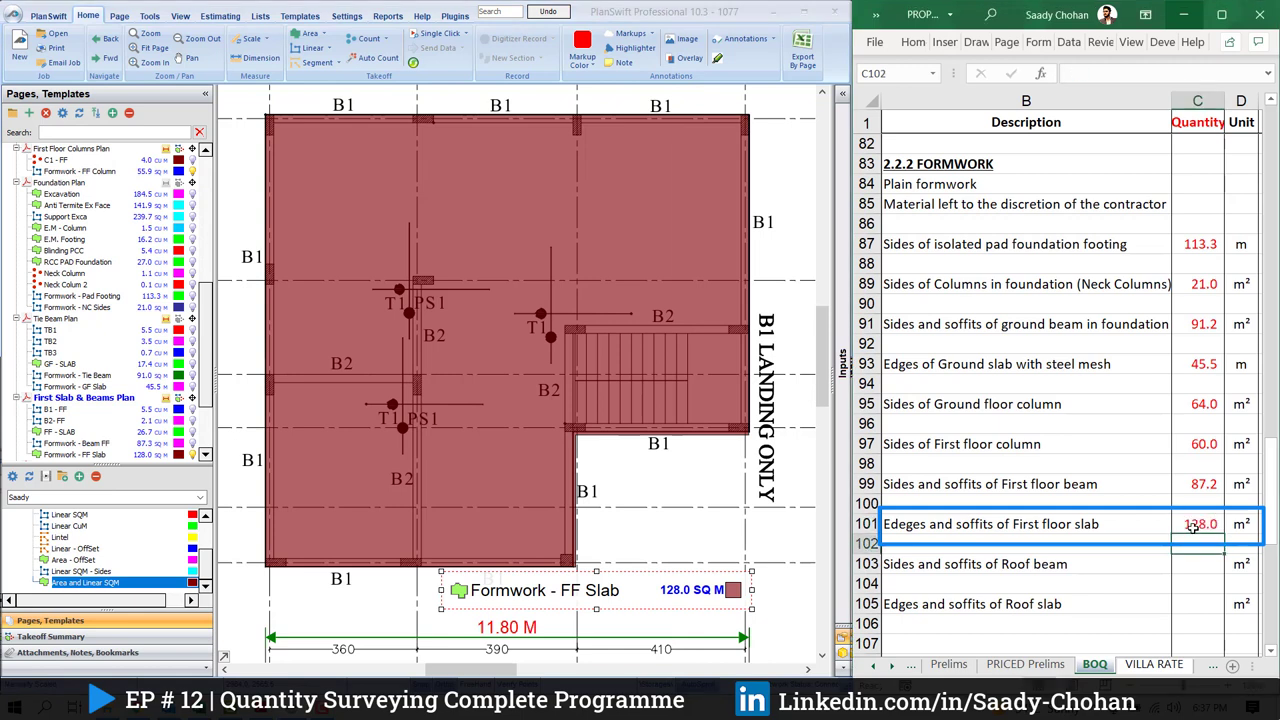
Check the area of the Formwork - FF Slab takeoff and enter 116.6 in cell C103
key(Down)
key(Down)
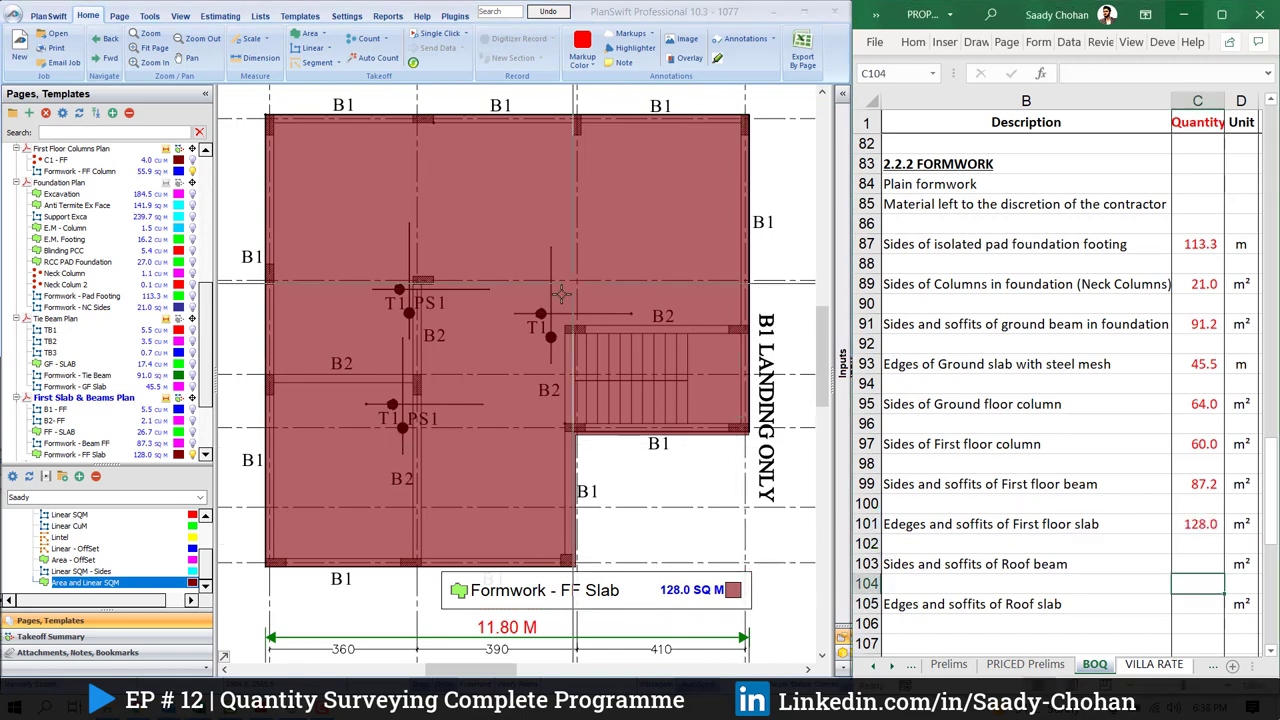
mouse_move(646, 377)
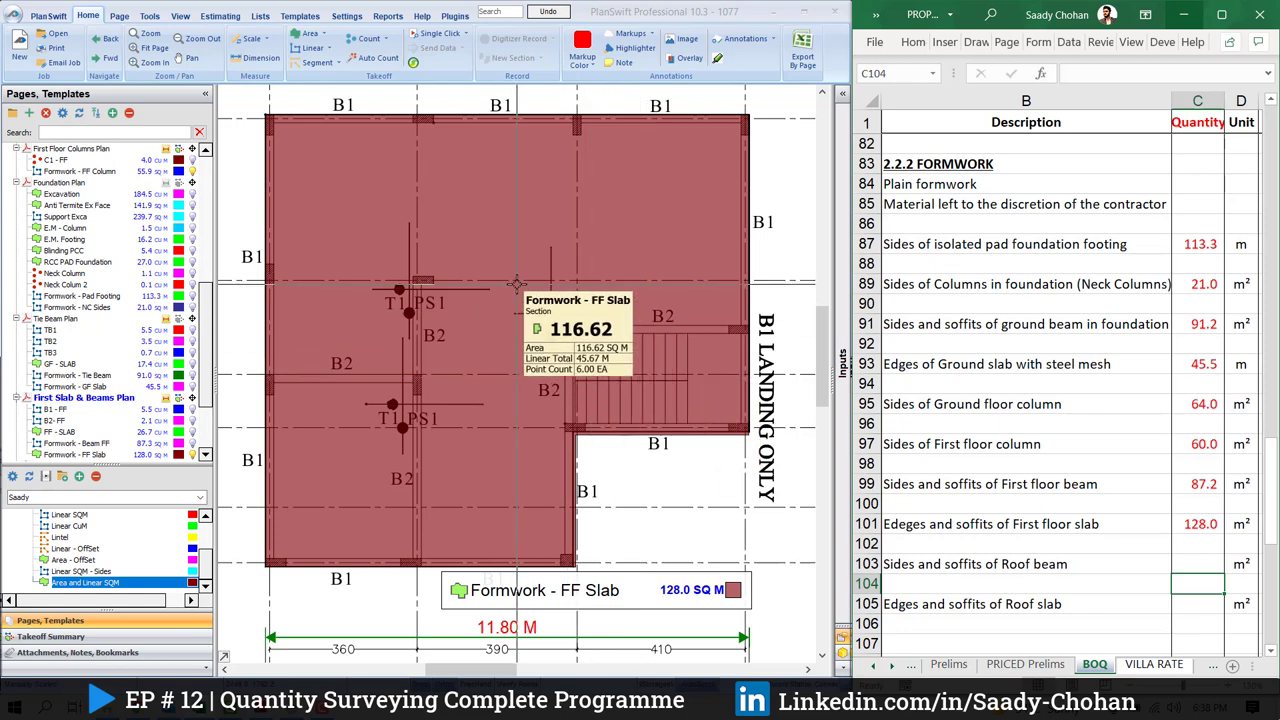
click(1187, 564)
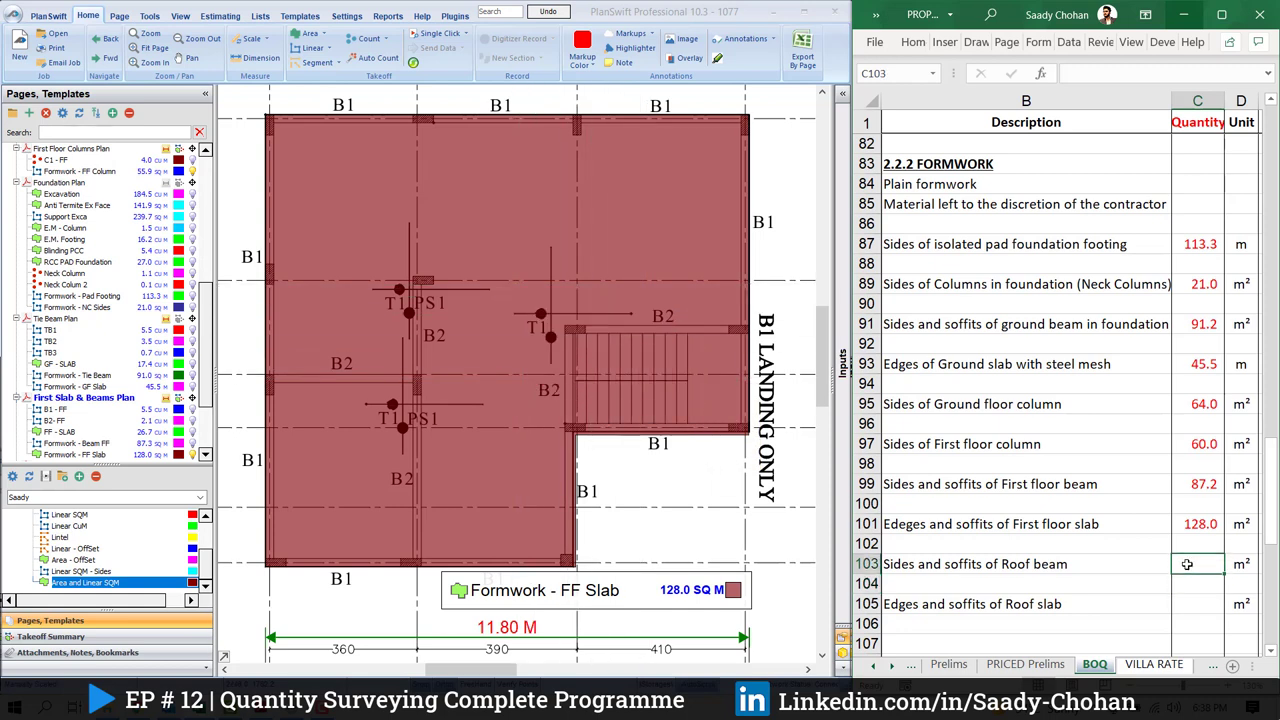
text(116.6)
key(Return)
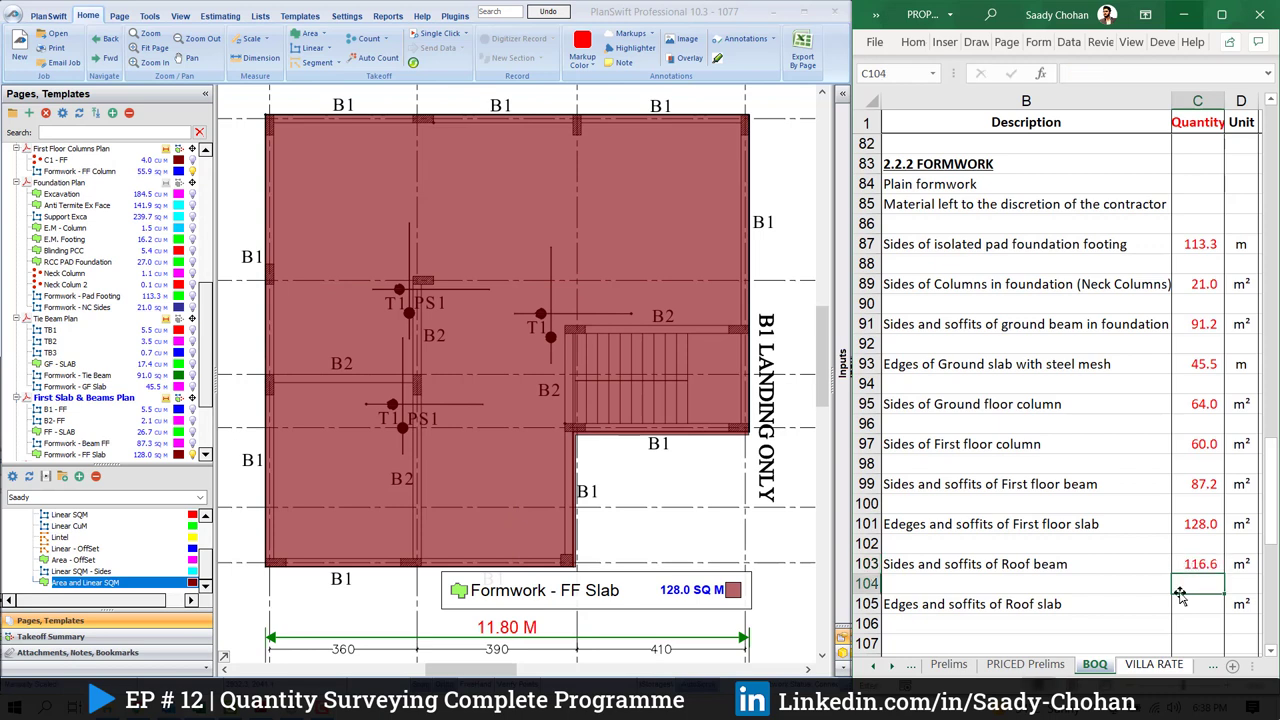
Create a Linear takeoff named test and trace the complete outer perimeter of the first floor slab
click(306, 50)
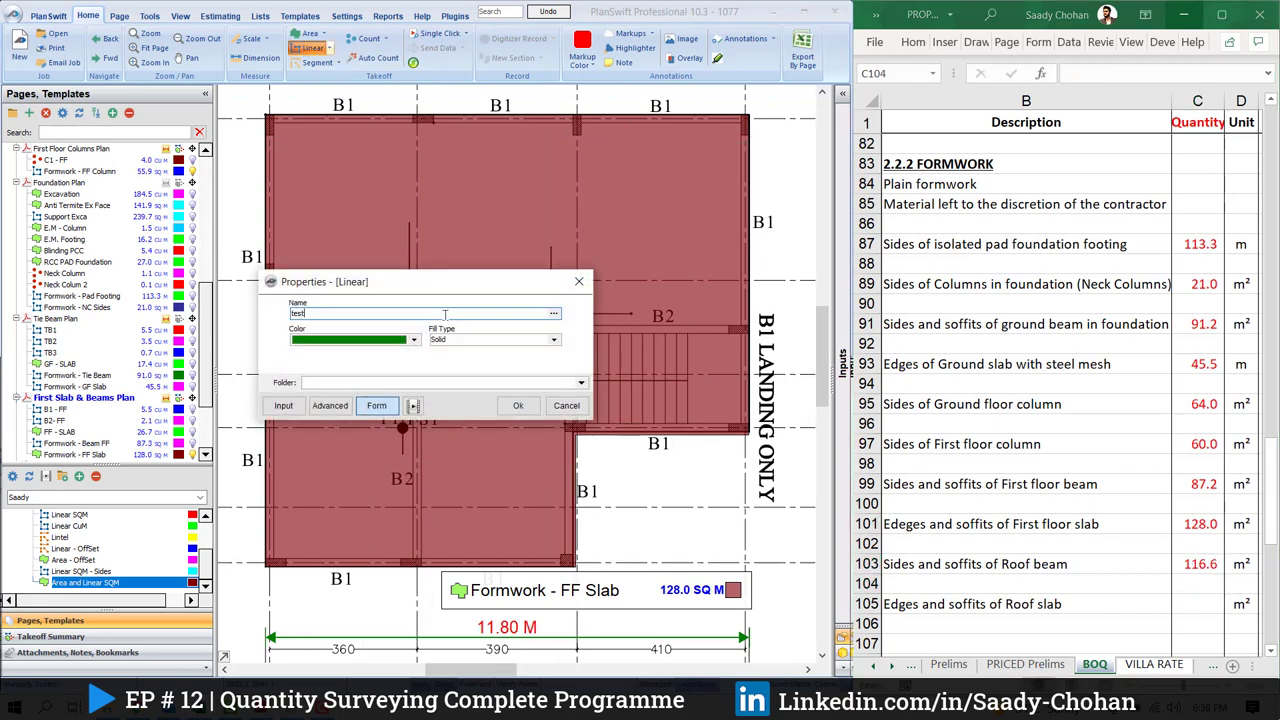
click(517, 405)
click(266, 127)
click(749, 127)
click(749, 446)
click(576, 446)
click(576, 579)
click(266, 579)
click(266, 127)
click(298, 154)
mouse_move(620, 587)
mouse_down()
mouse_move(612, 609)
mouse_move(599, 596)
mouse_up()
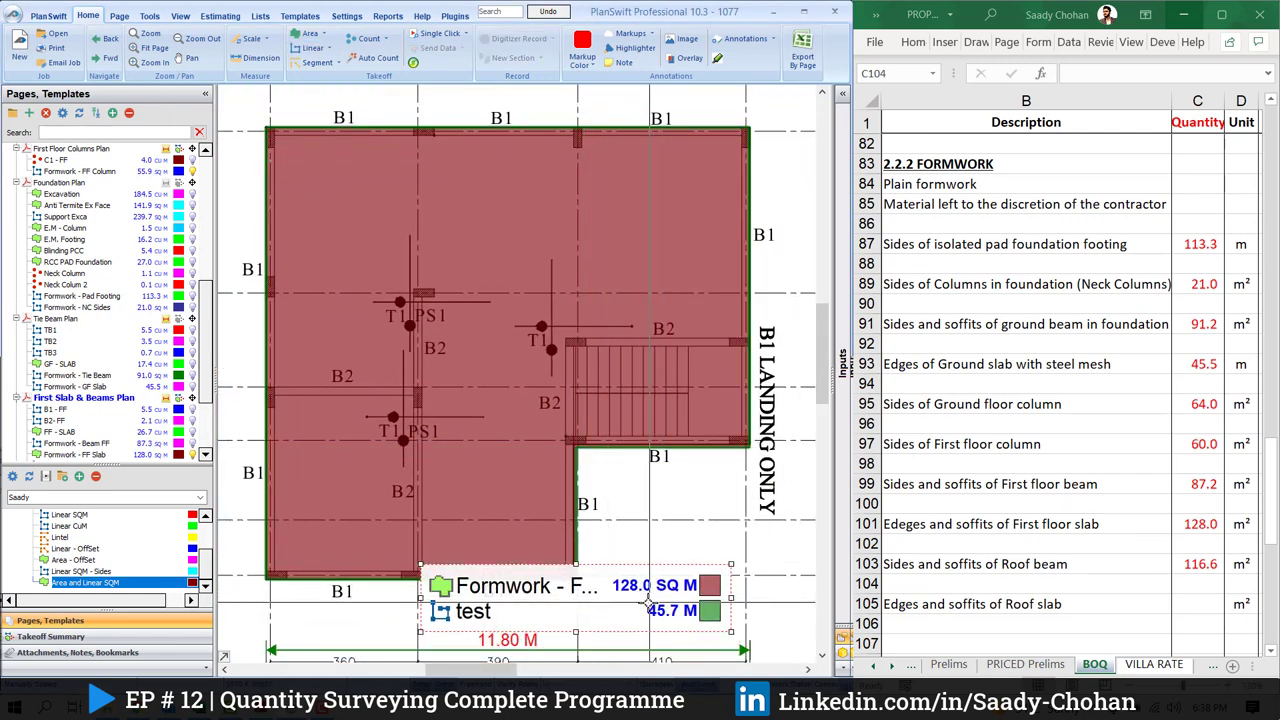
Enter the edge area formula =45.7*0.25 in C104 and the sum =116.62+11.4 in C105
click(1198, 583)
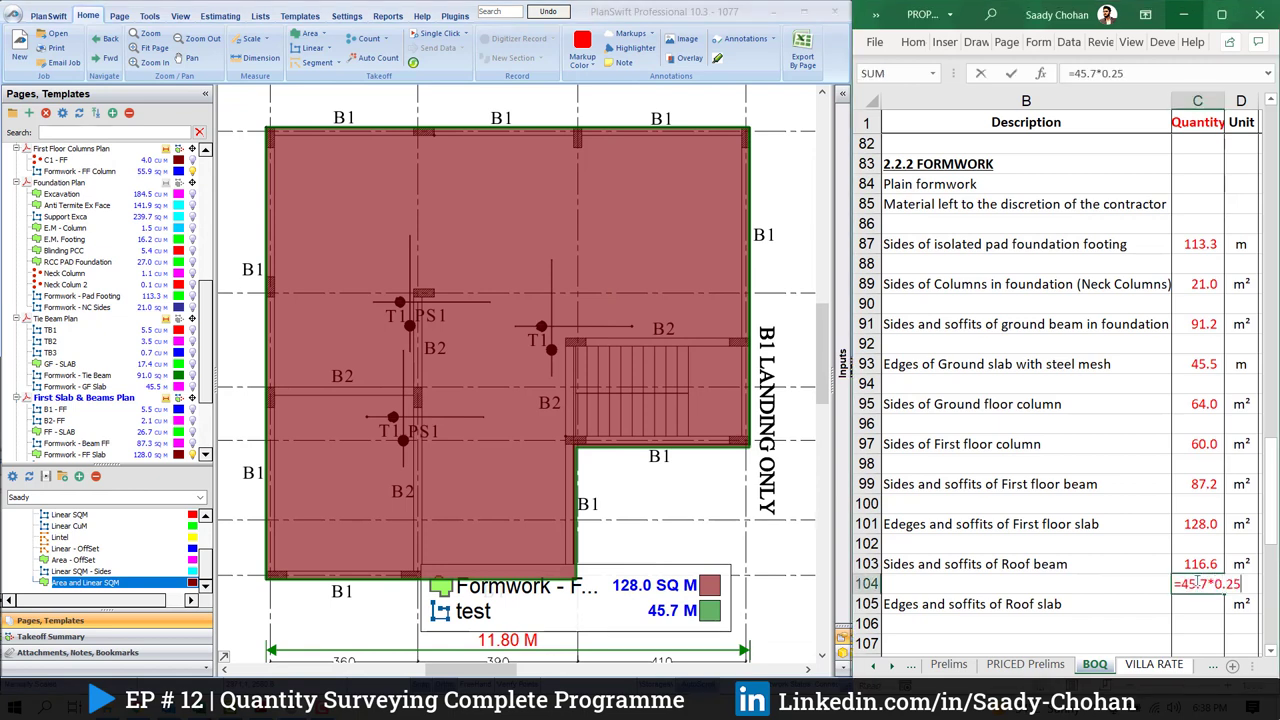
key(Return)
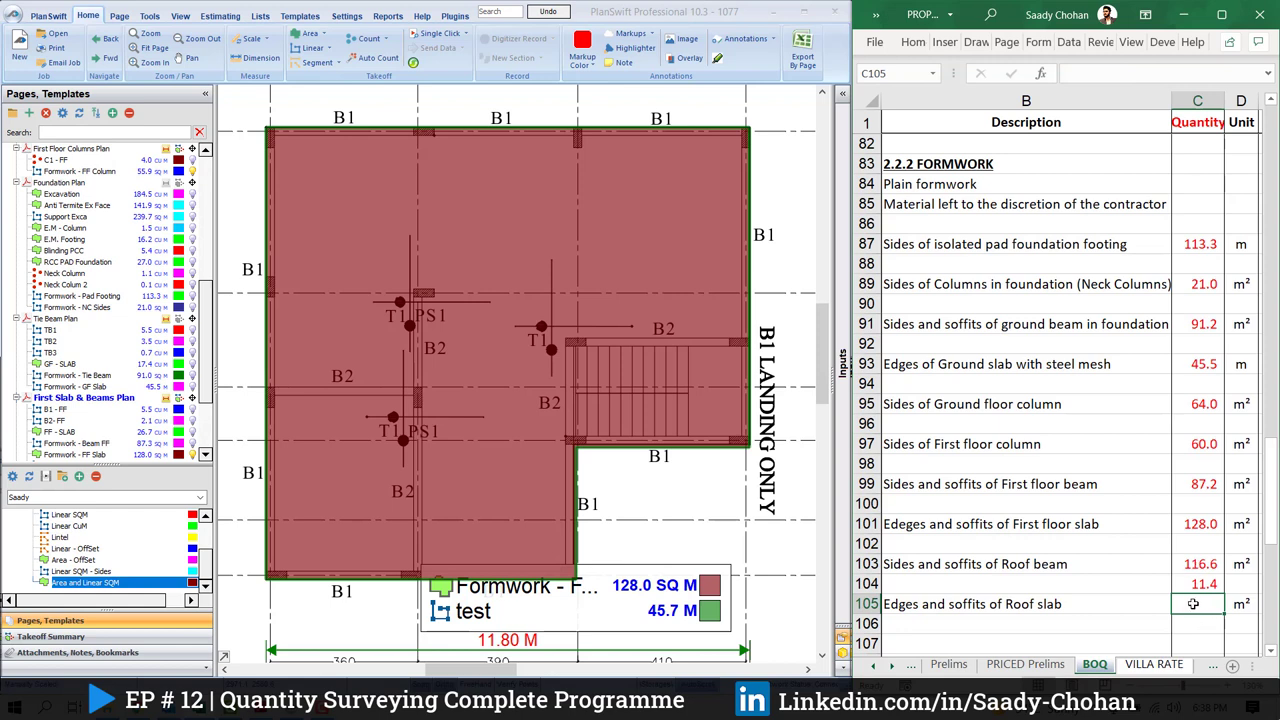
text(=116.62+11.4)
key(Return)
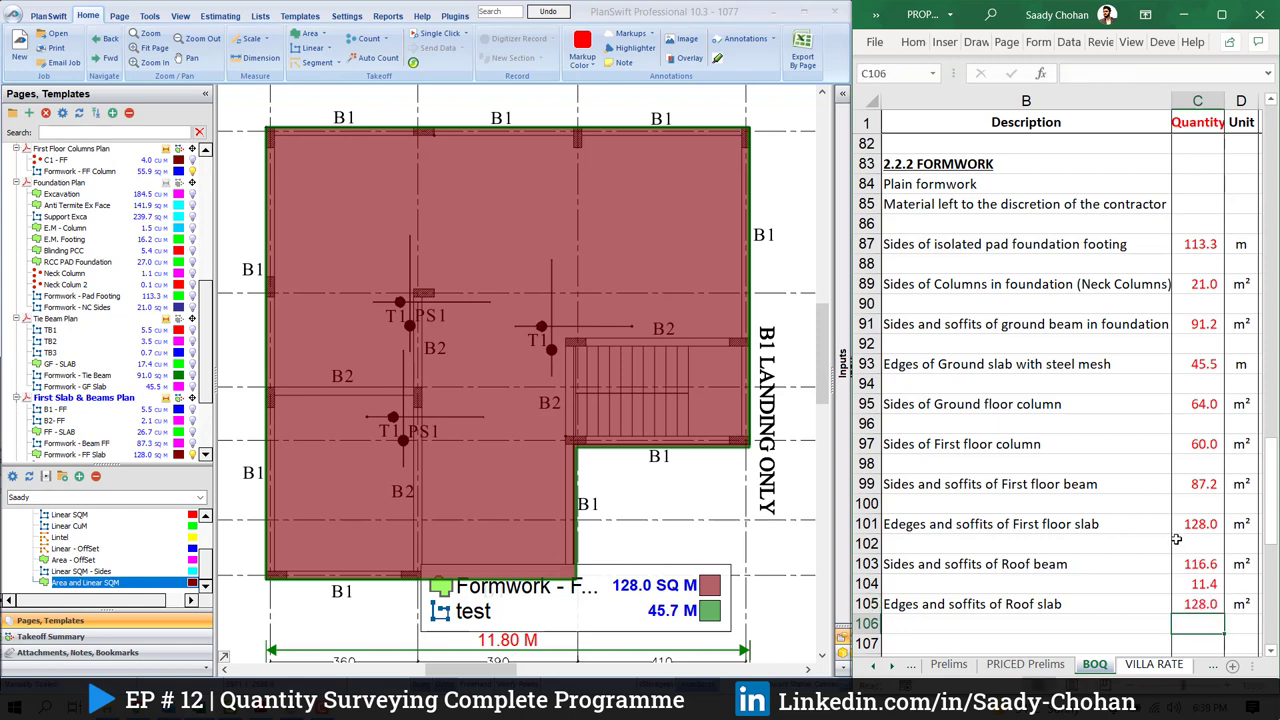
Review the trial calculation and clear its values from cells C103 to C105
click(1199, 604)
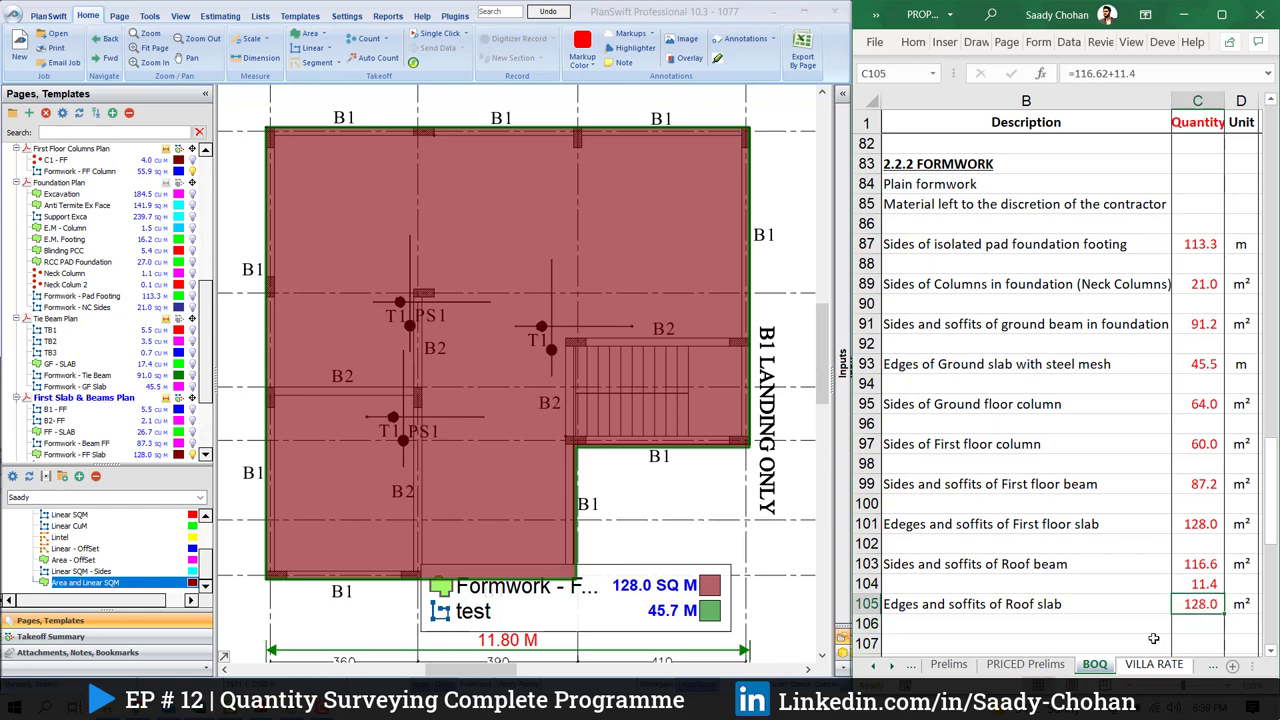
click(1203, 586)
click(1190, 603)
click(1200, 568)
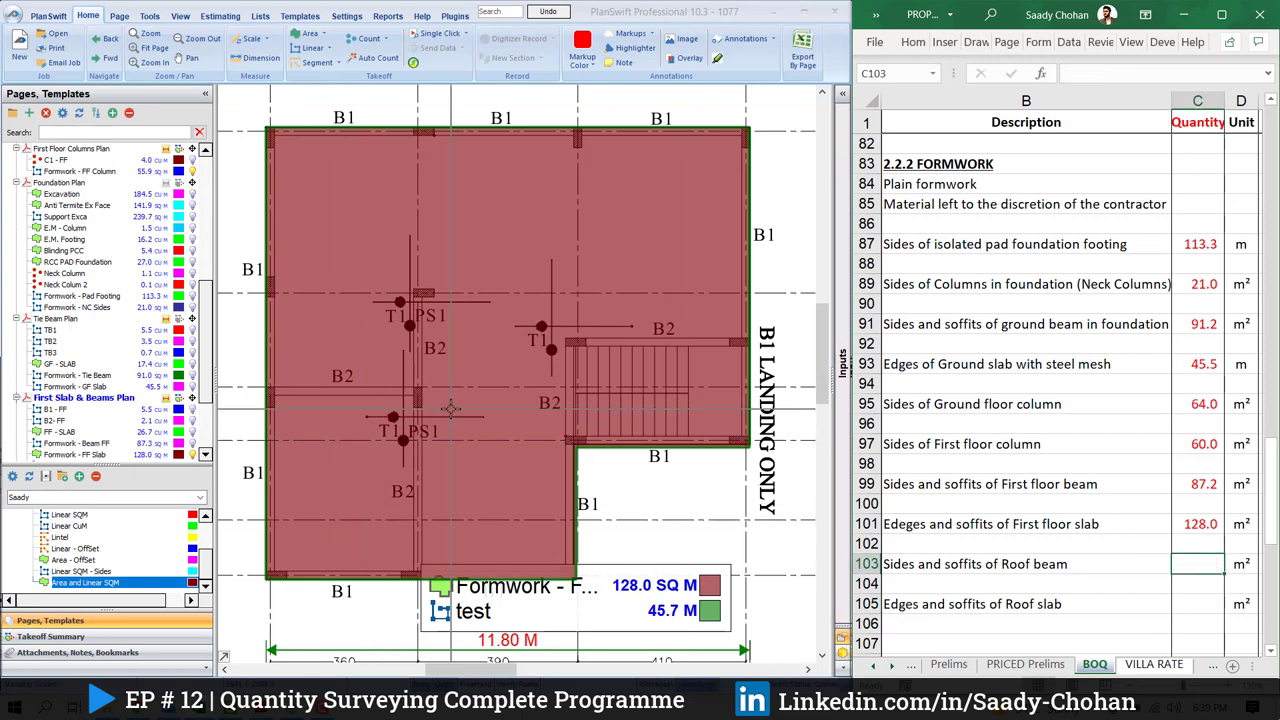
Reshape the Formwork - FF Slab outline along the inner B2 beams to exclude the staircase opening
mouse_move(450, 408)
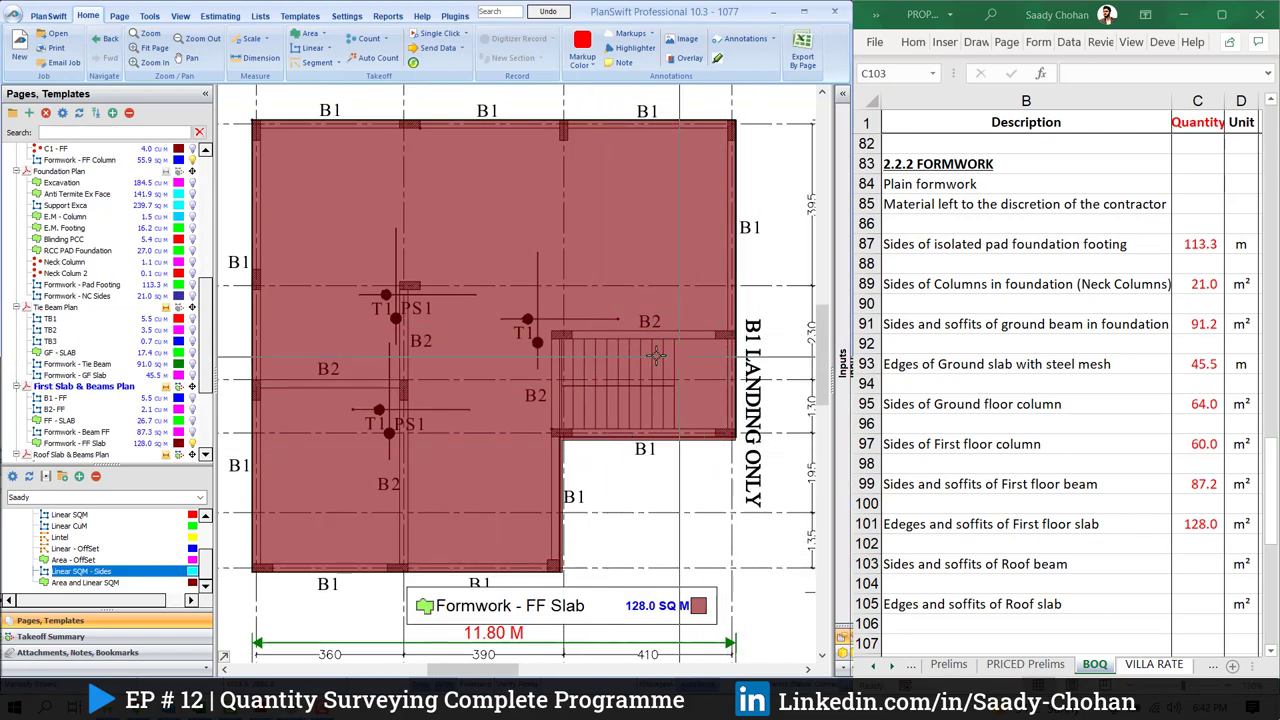
mouse_move(565, 372)
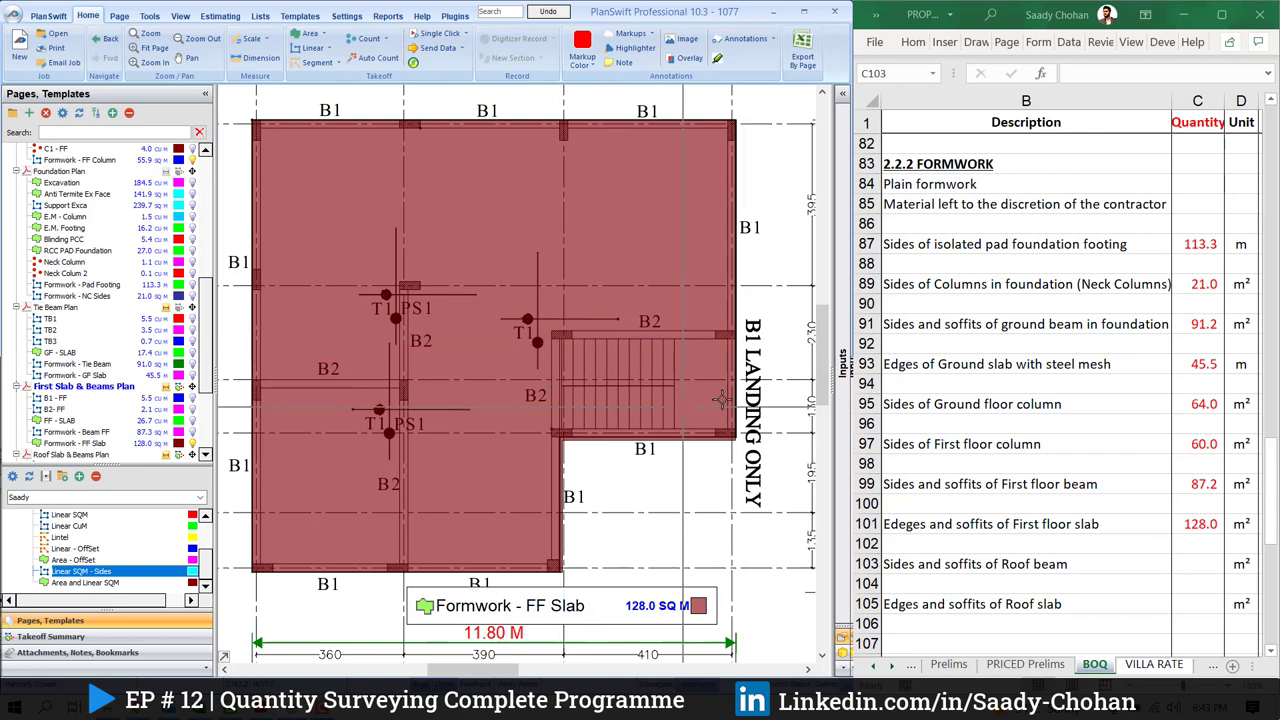
scroll(721, 366, up, 3)
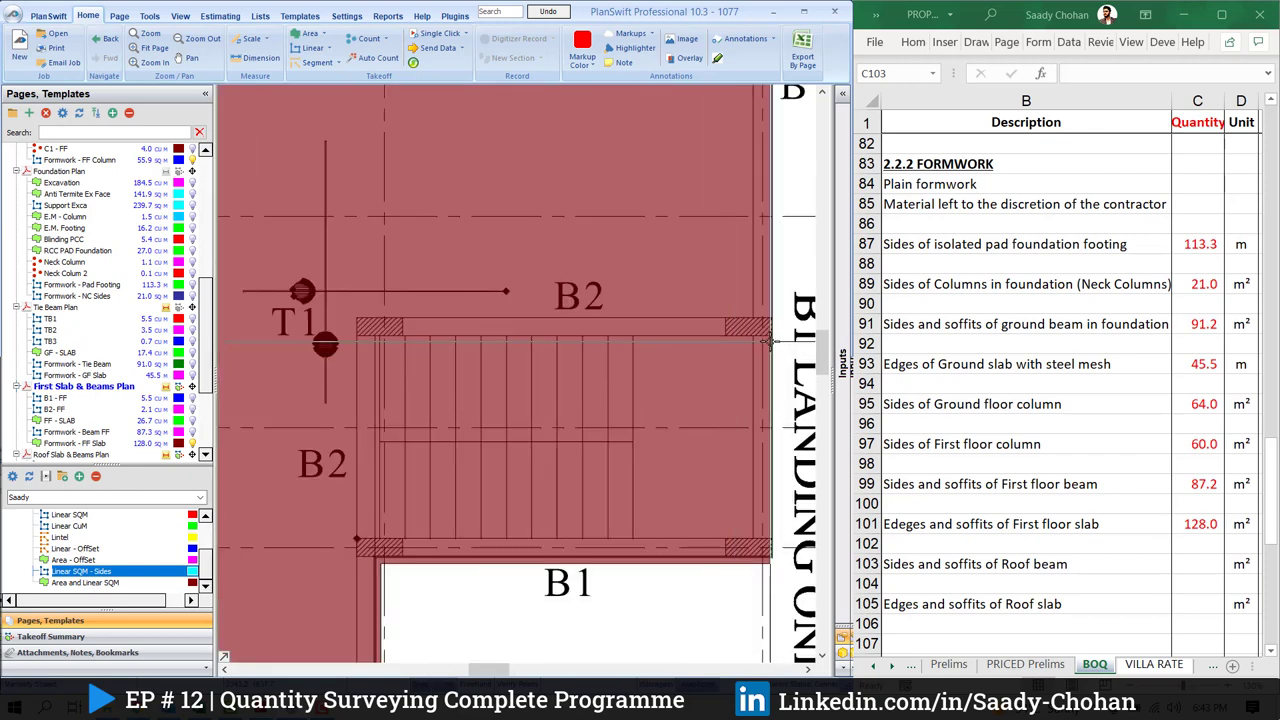
click(768, 334)
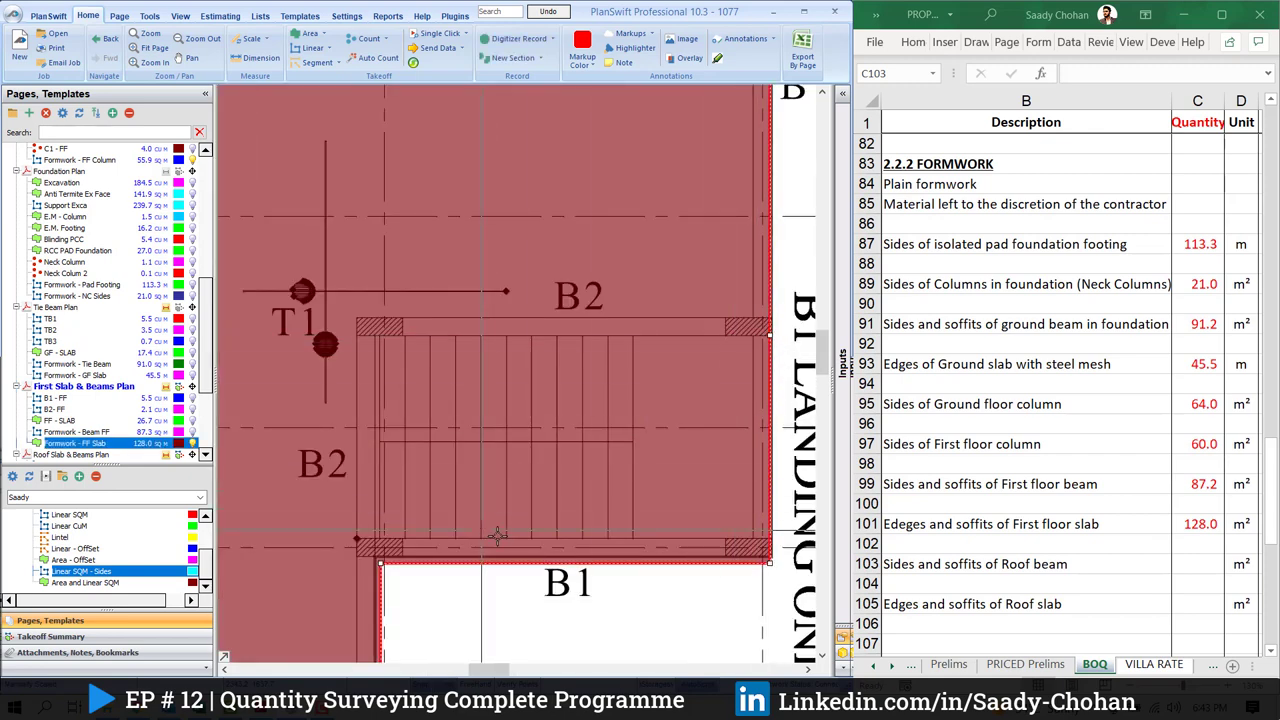
drag(770, 563, 387, 346)
key(Escape)
scroll(545, 330, down, 2)
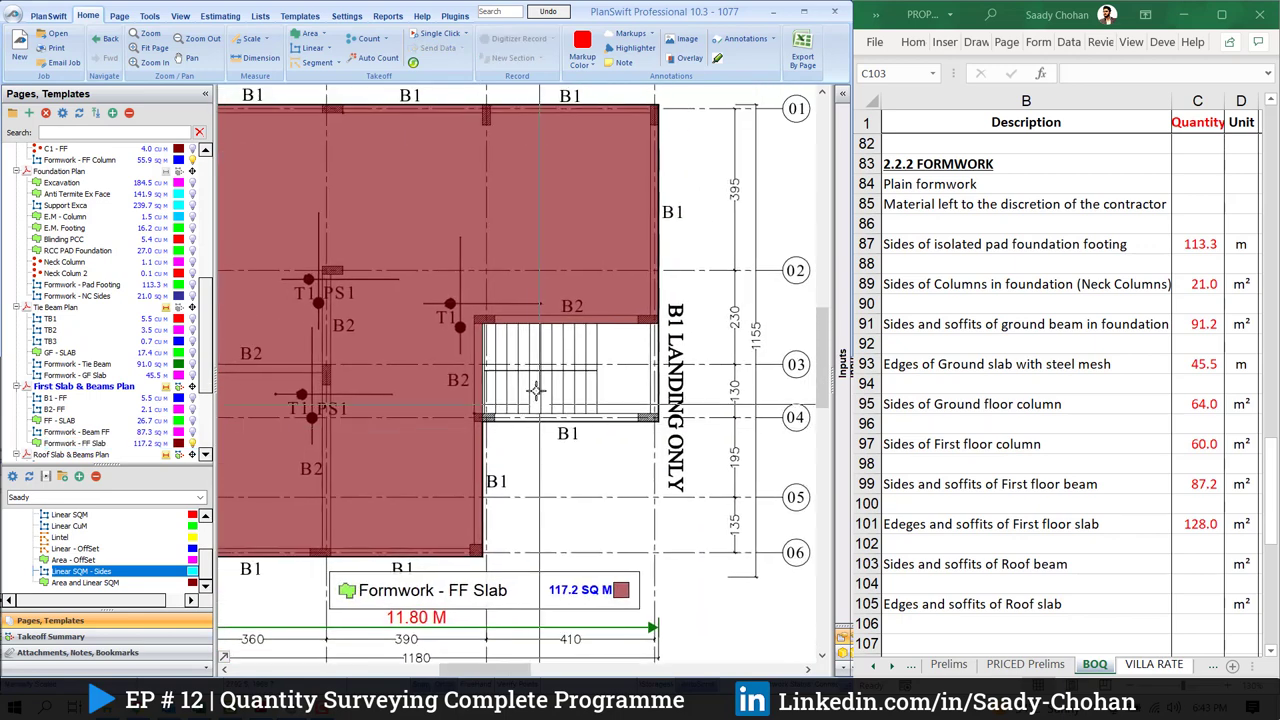
Enter 117.2 as the quantity for the edges and soffits of First floor slab in cell C101
drag(539, 375, 565, 365)
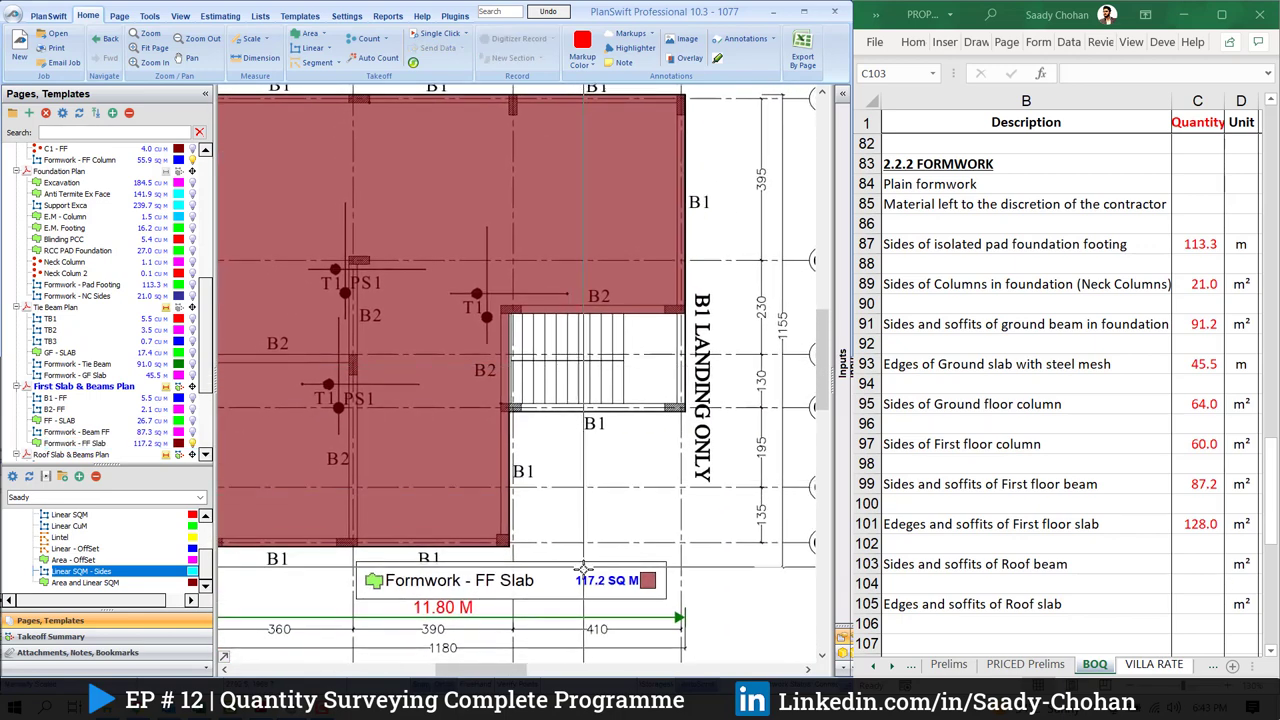
scroll(591, 612, up, 2)
click(1203, 524)
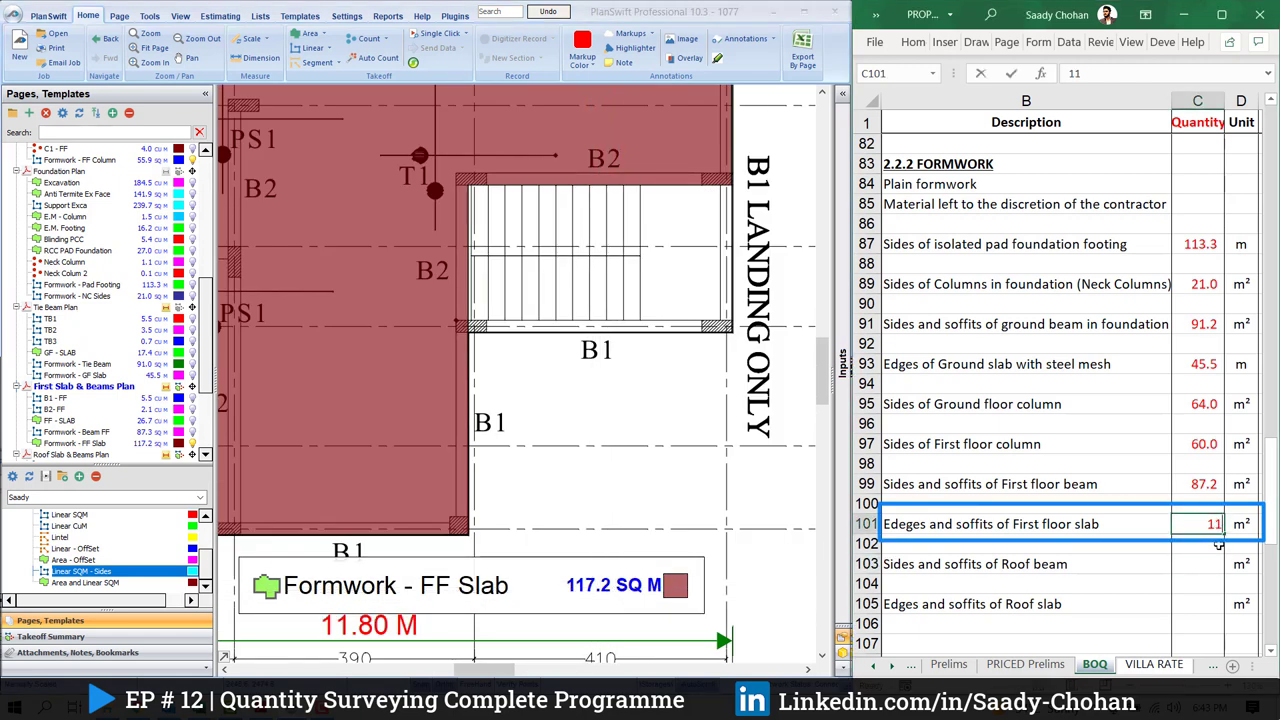
key(Return)
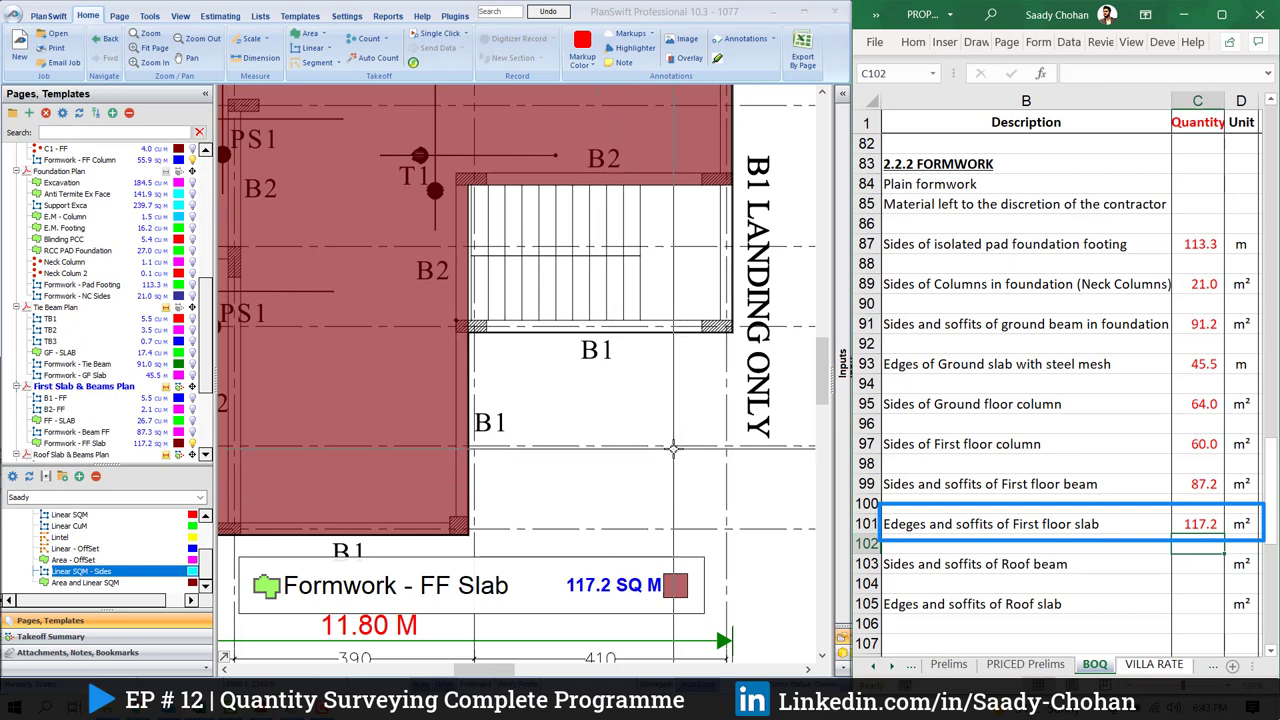
Examine the B1 and B2 widths and heights in the beam schedule on the Roof Slab & Beams Plan
scroll(673, 448, down, 2)
drag(673, 448, 706, 506)
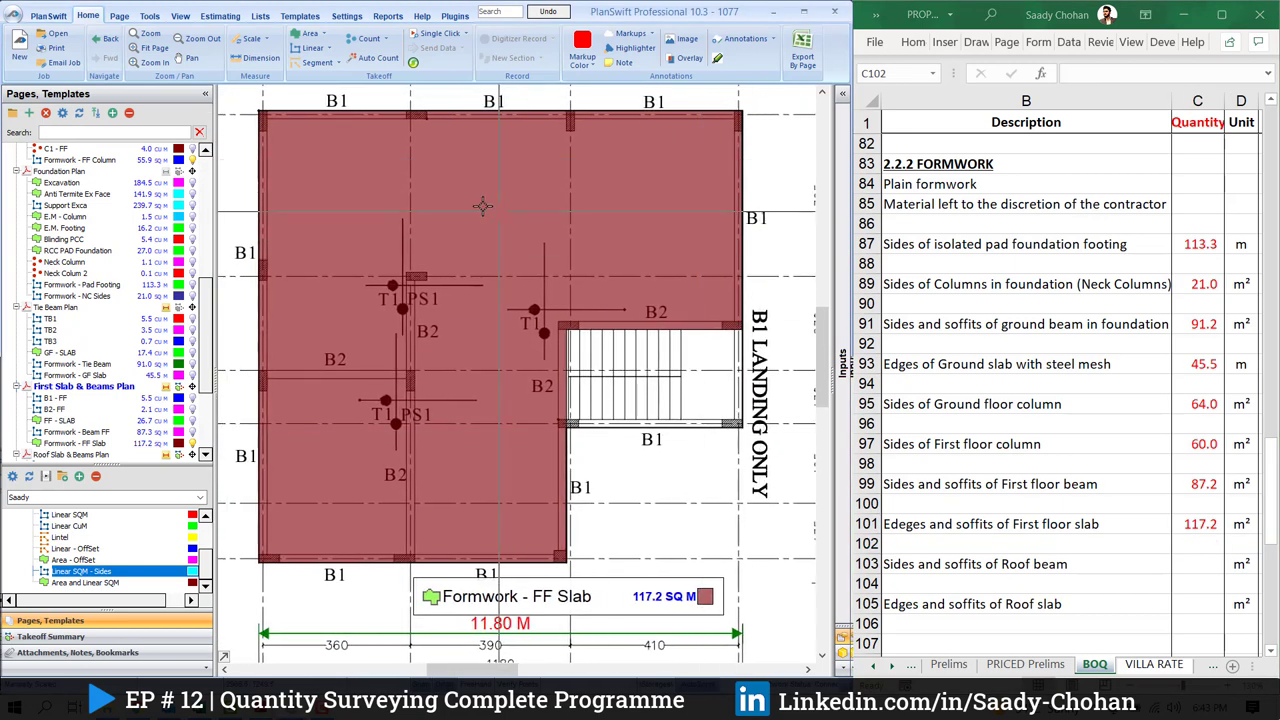
mouse_move(437, 211)
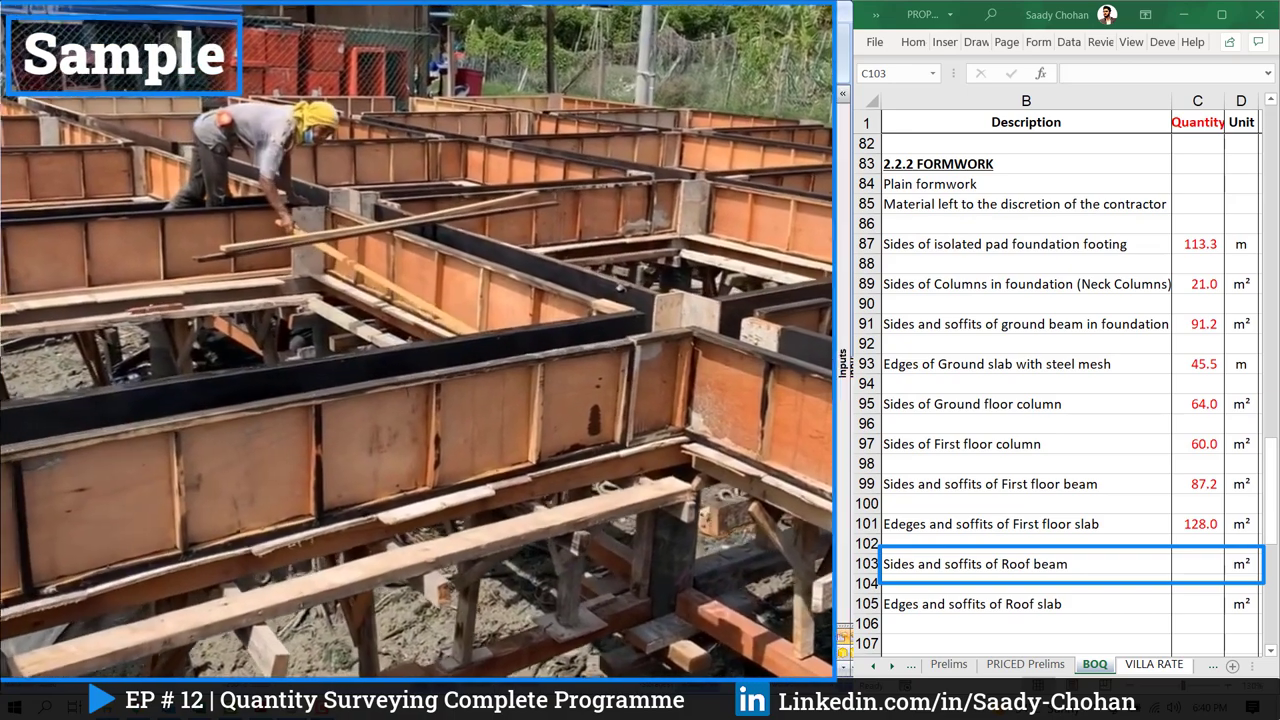
scroll(517, 437, down, 3)
scroll(389, 570, up, 3)
scroll(335, 580, up, 1)
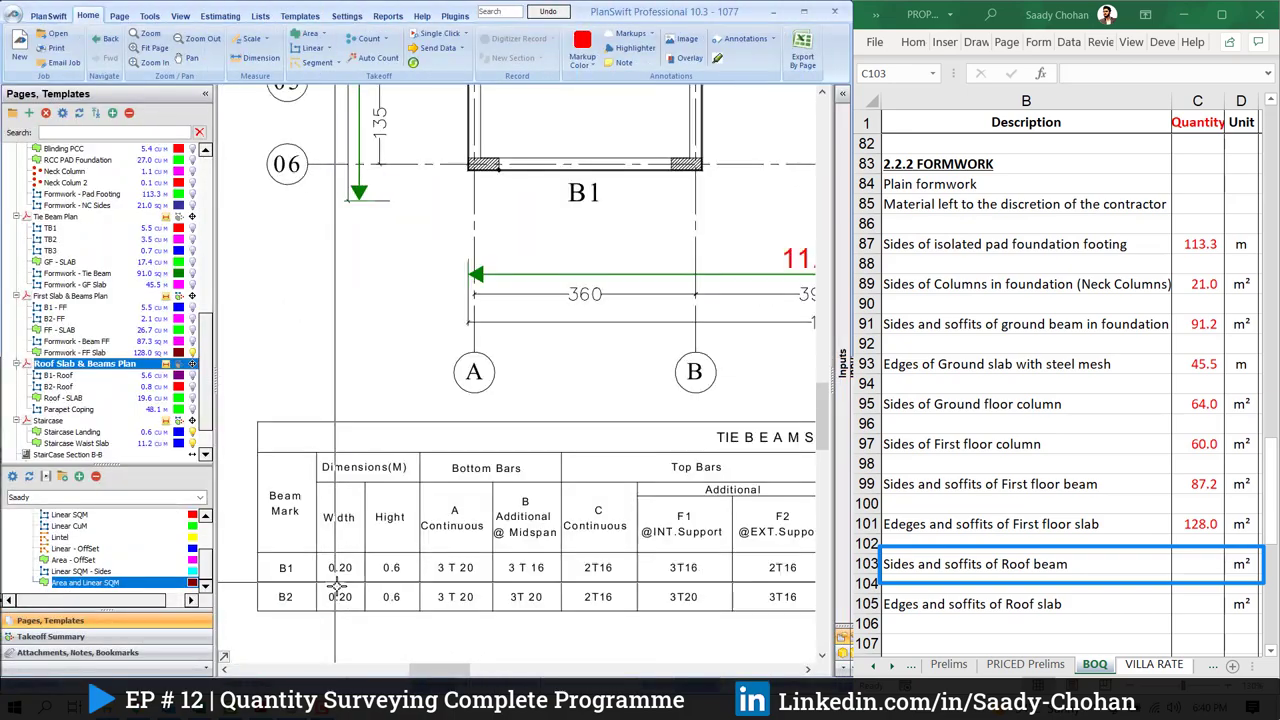
scroll(343, 593, up, 1)
scroll(572, 357, down, 2)
scroll(483, 249, up, 1)
drag(483, 237, 430, 337)
Create a Linear SQM - Sides takeoff named Formwork - Roof Beam in magenta, with two 0.6 m A sides and one 0.2 m B side
double_click(60, 570)
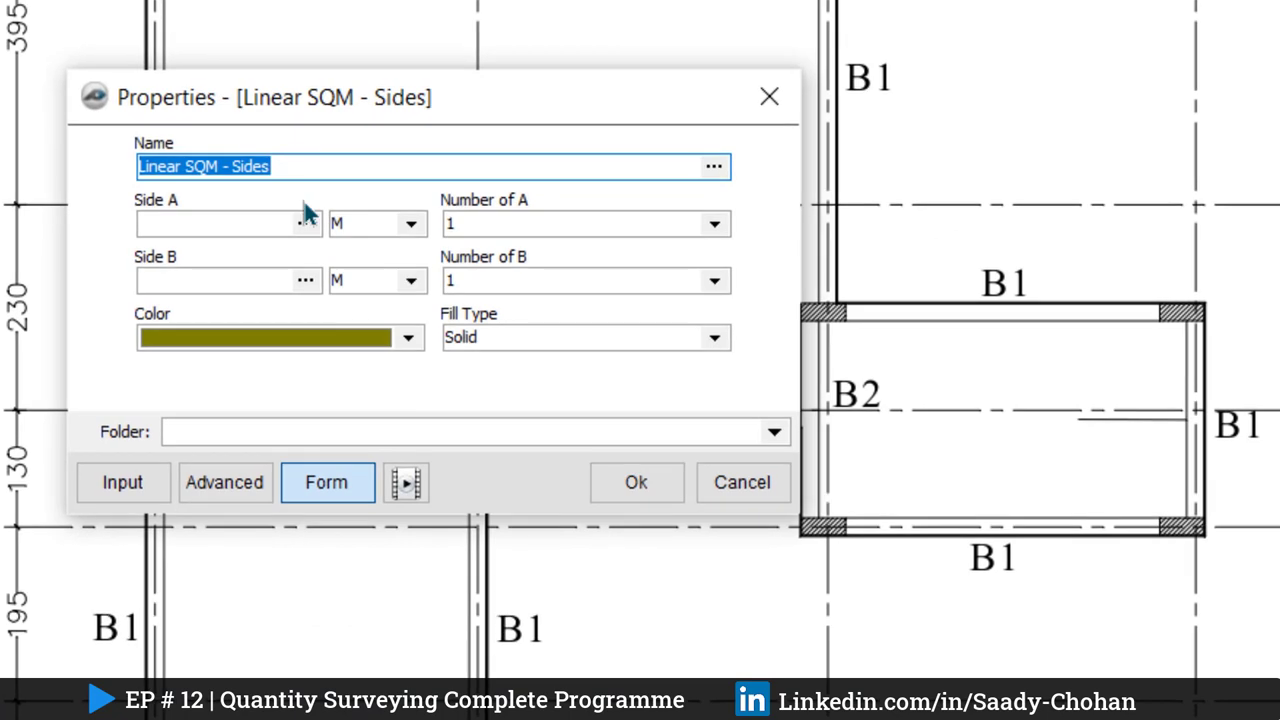
text(Formwork - Roof Beam)
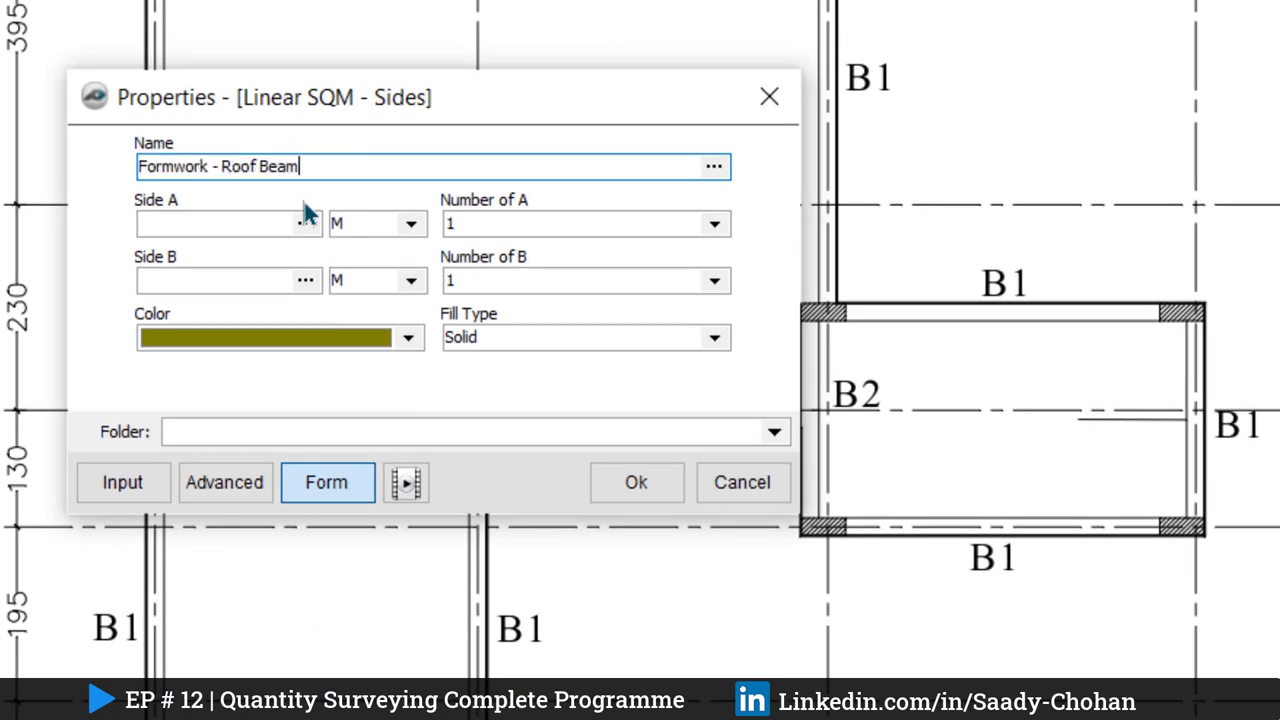
click(163, 222)
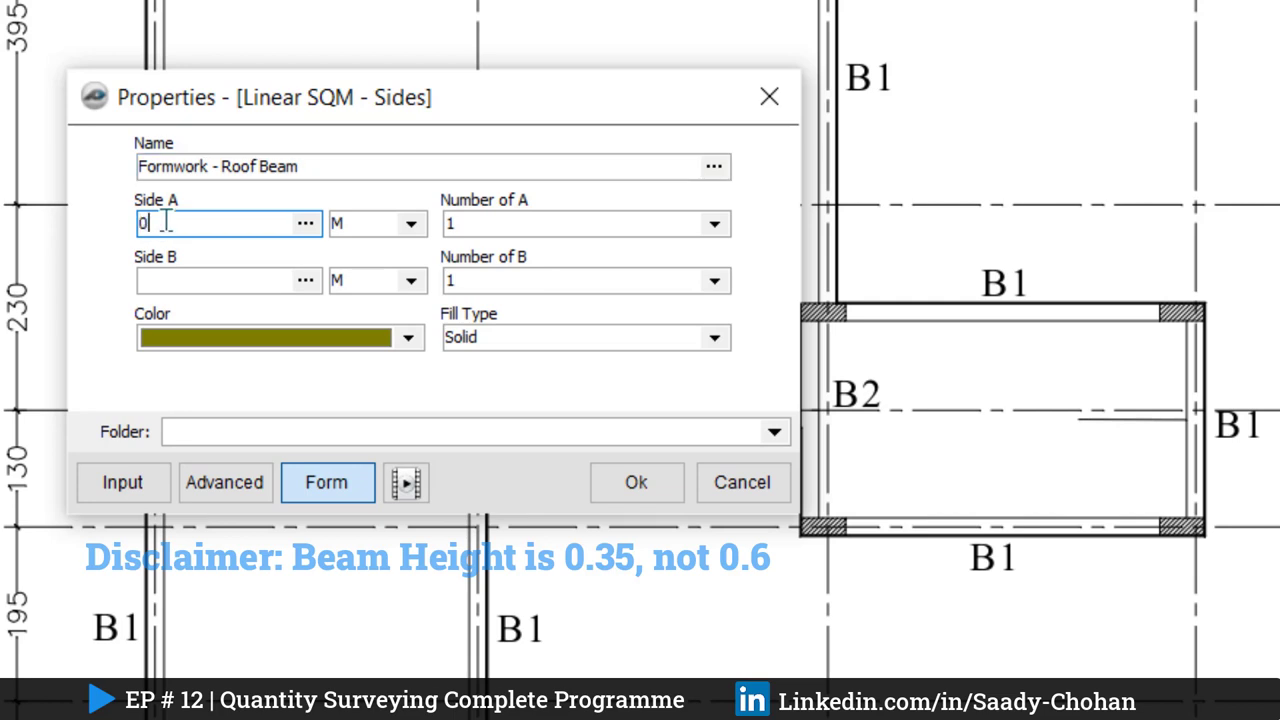
click(227, 280)
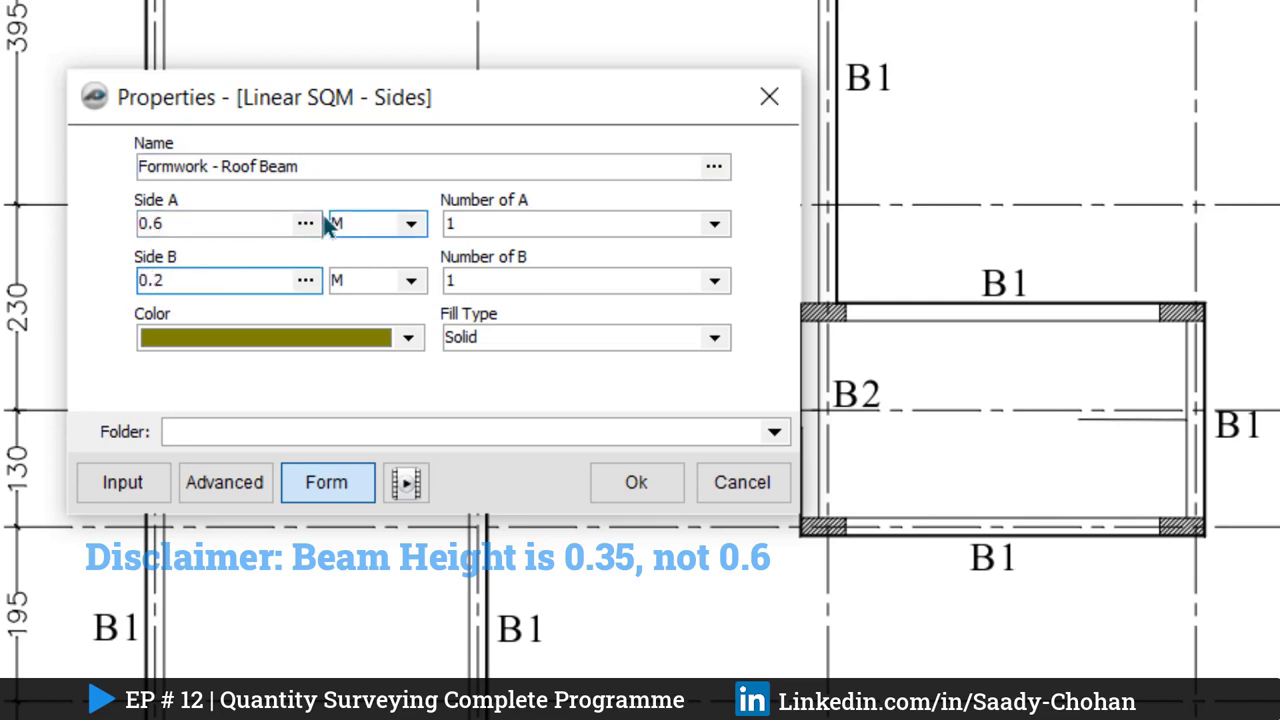
click(714, 223)
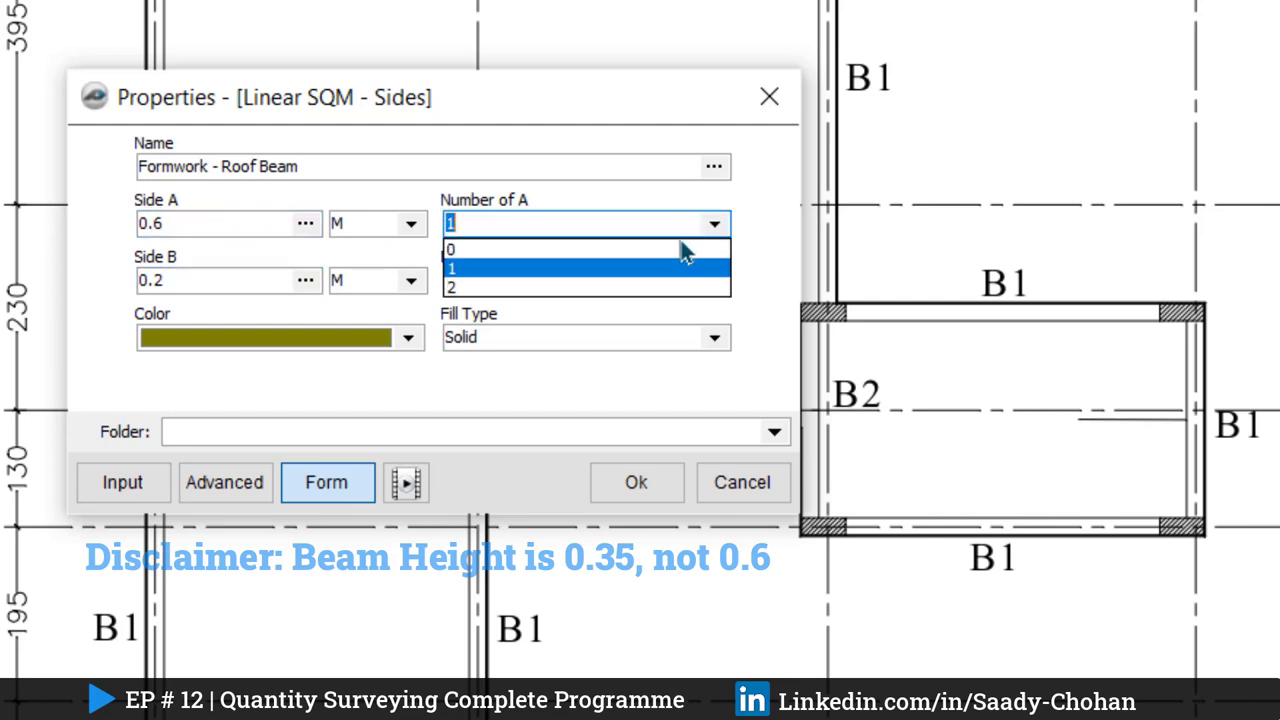
click(622, 288)
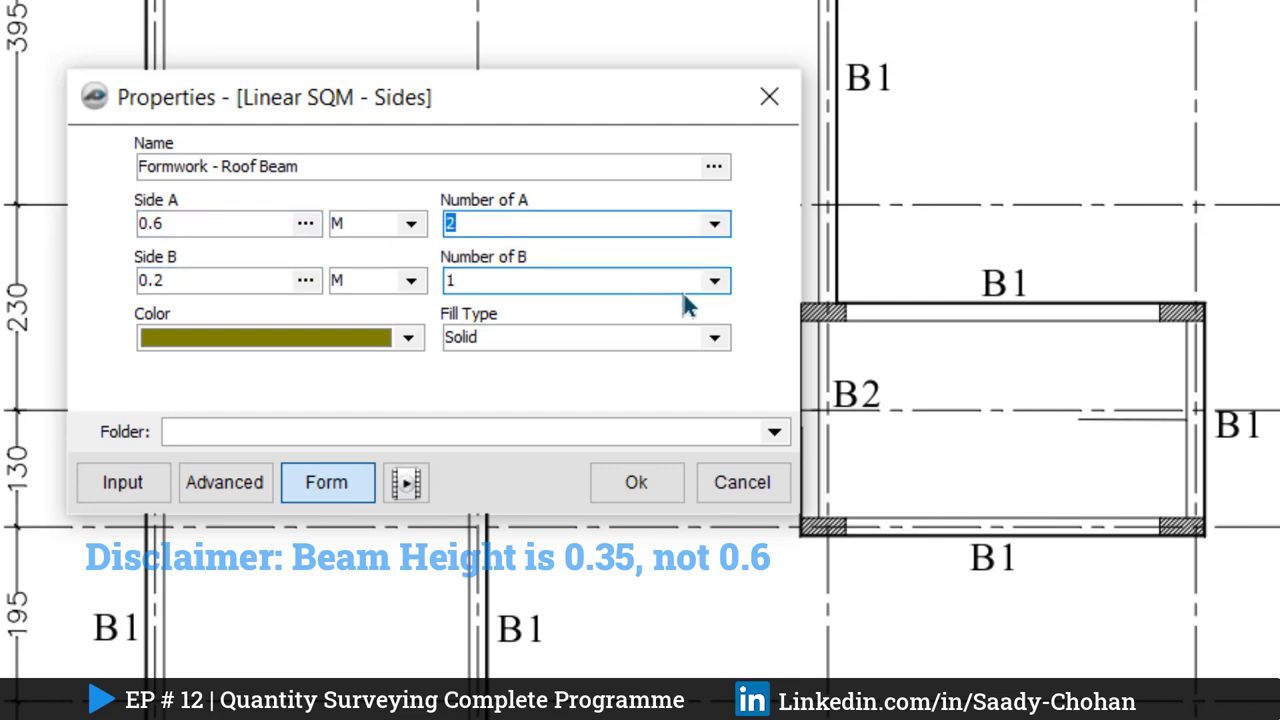
click(407, 338)
click(233, 496)
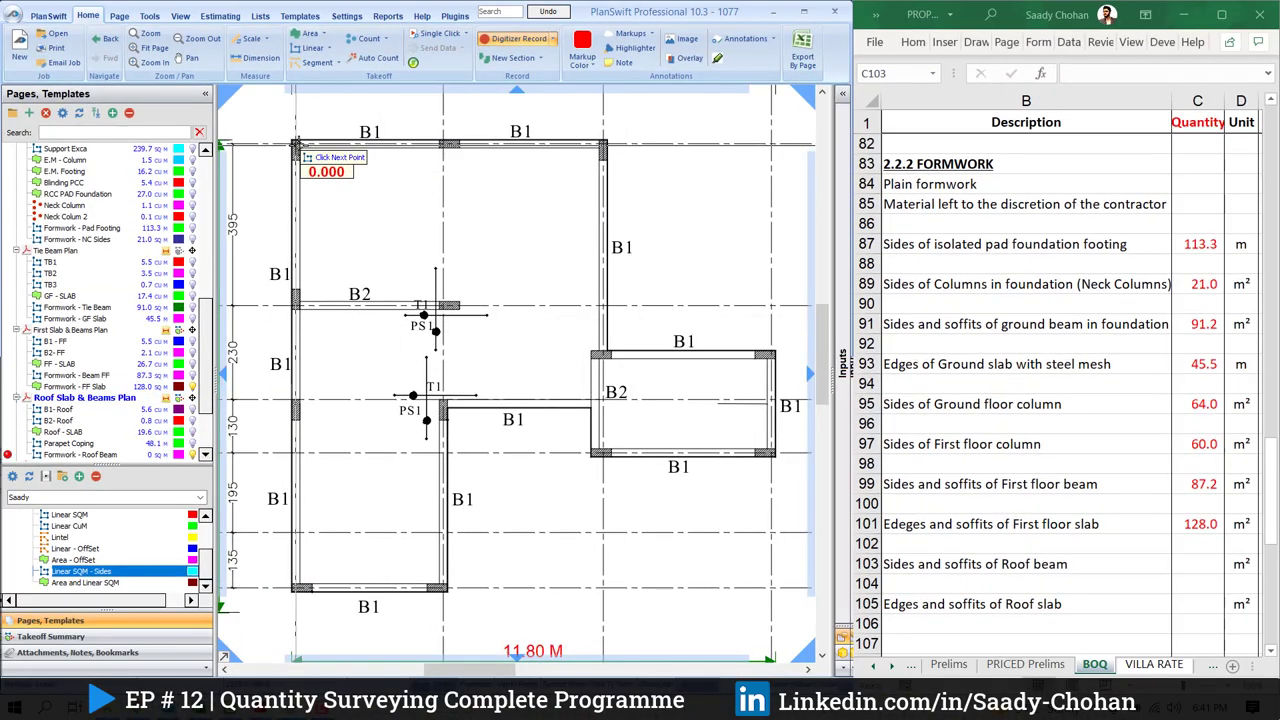
Trace the B1 roof beams around the plan's perimeter and the horizontal B2 beam between axes A and B
click(603, 146)
click(603, 354)
click(773, 354)
click(773, 452)
click(593, 452)
click(593, 402)
click(443, 402)
click(443, 588)
click(295, 588)
click(295, 146)
click(297, 305)
click(445, 305)
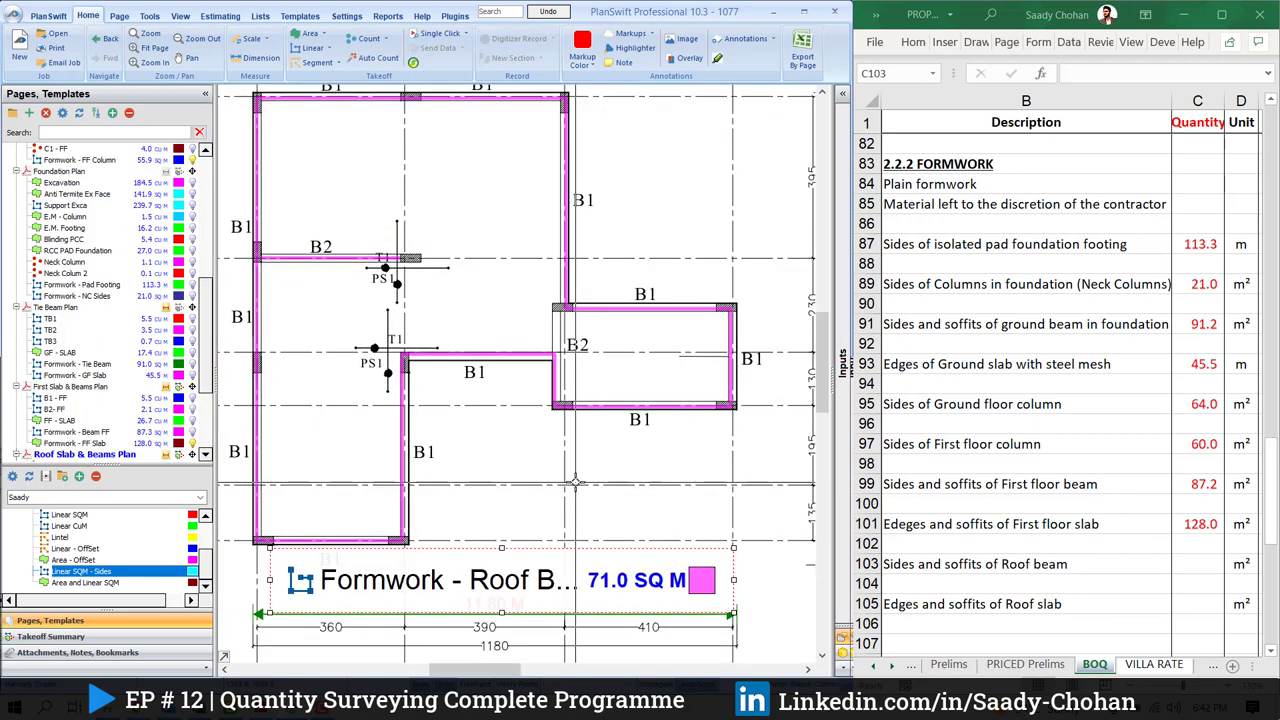
Enter 71 as the quantity for the sides and soffits of Roof beam in cell C103
click(1196, 563)
text(71)
key(Return)
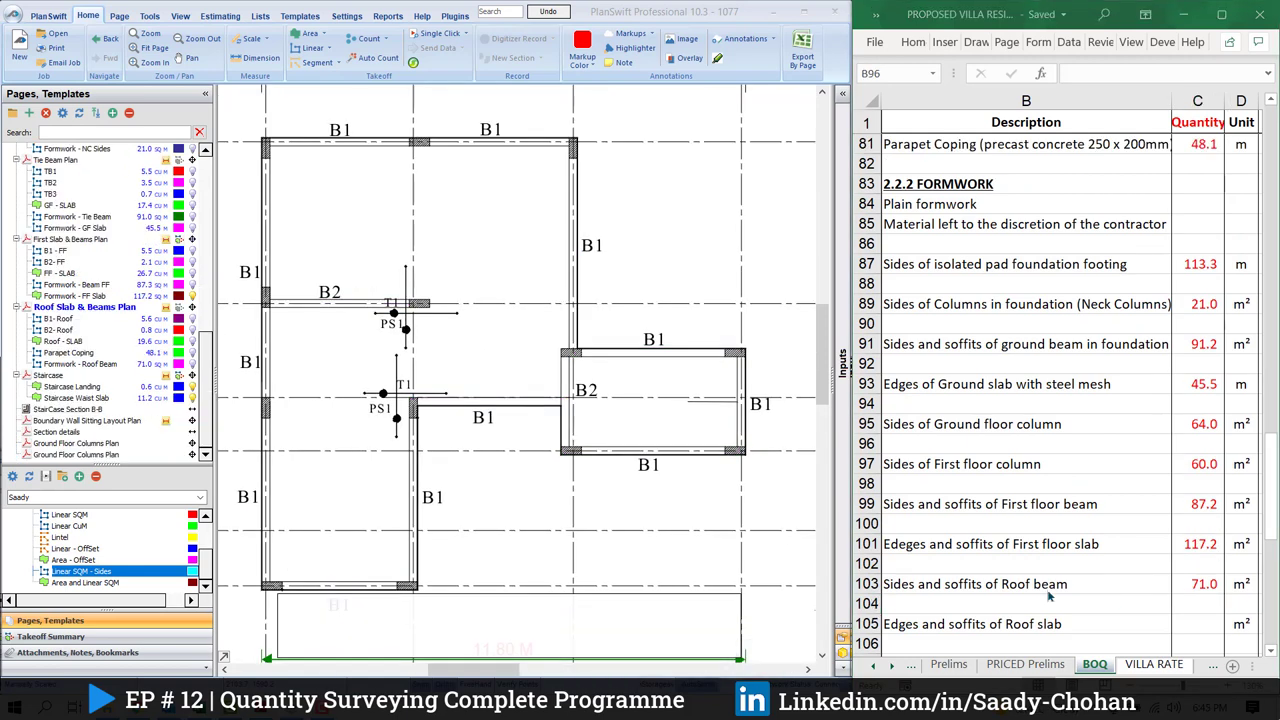
Examine the roof slab thickness in Section A-A for the edges and soffits of Roof slab item
click(1017, 604)
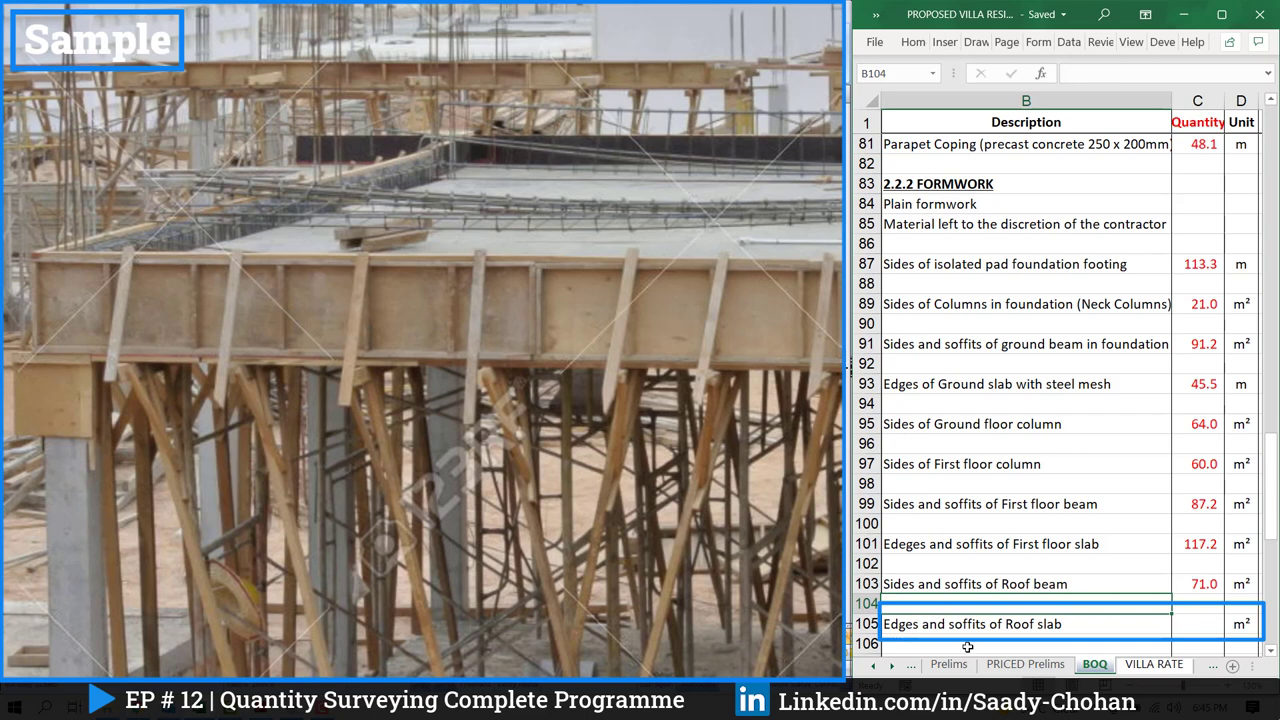
click(1216, 628)
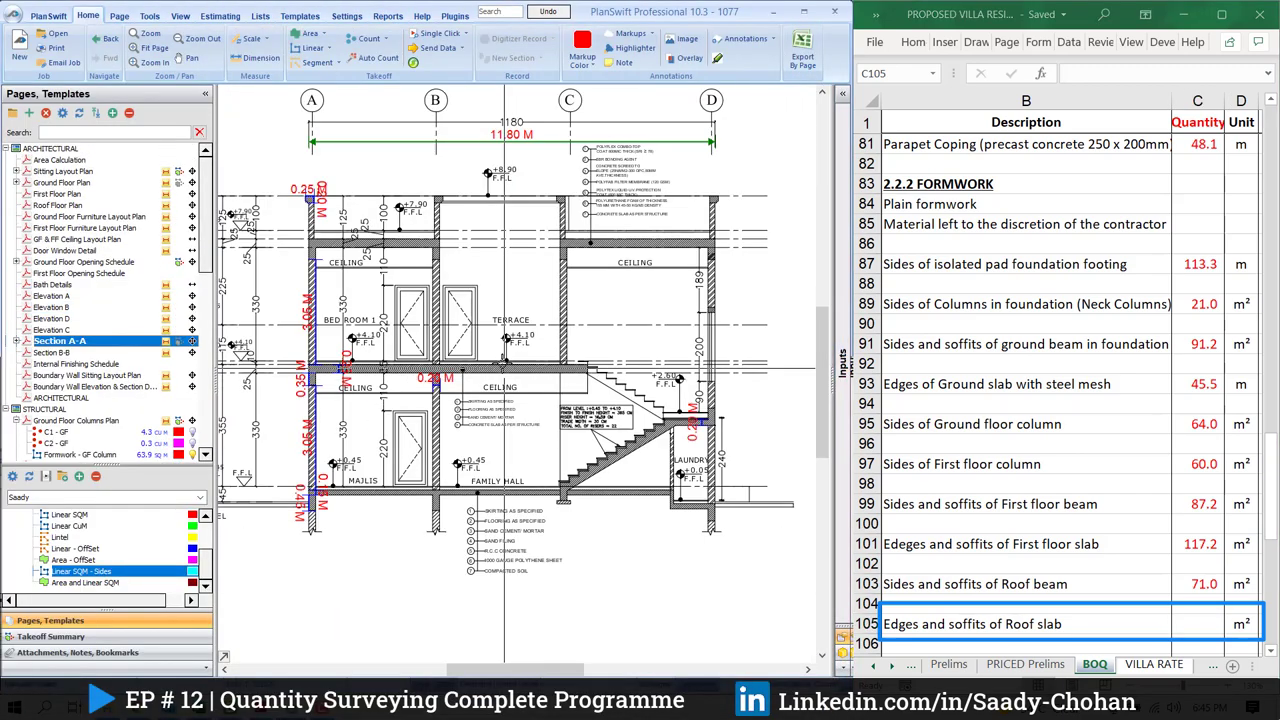
scroll(390, 305, up, 2)
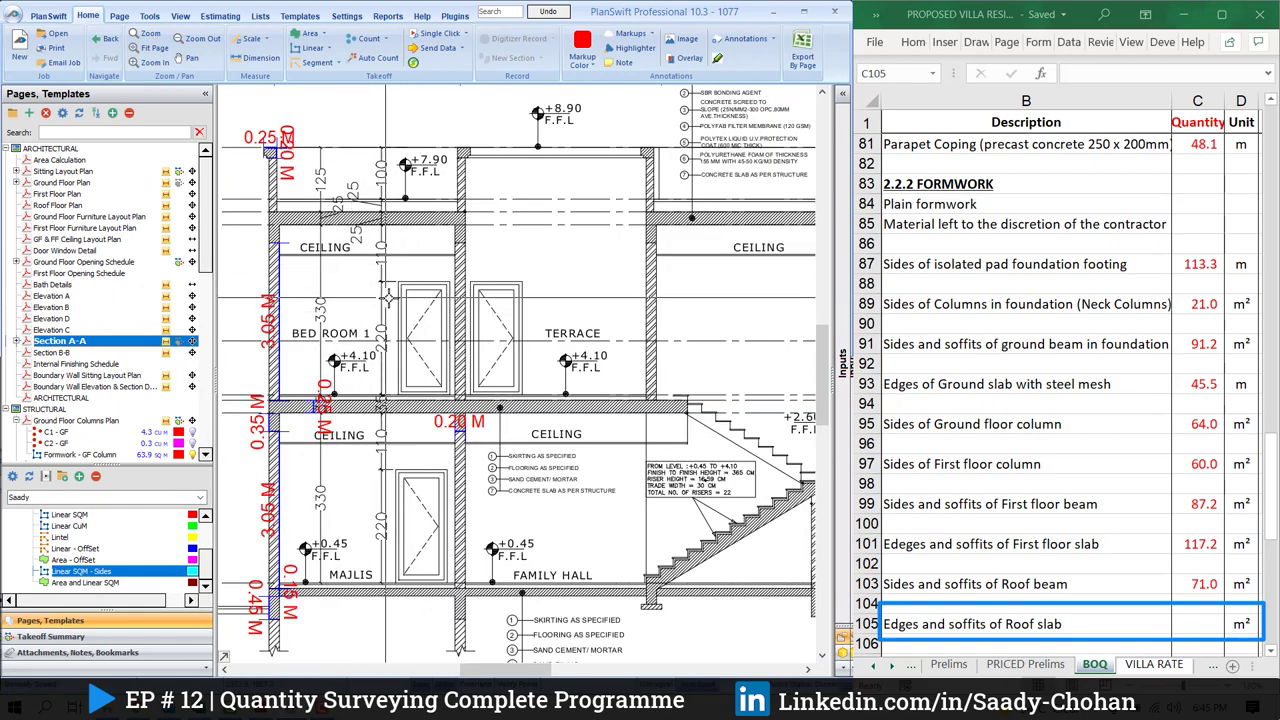
scroll(330, 213, up, 3)
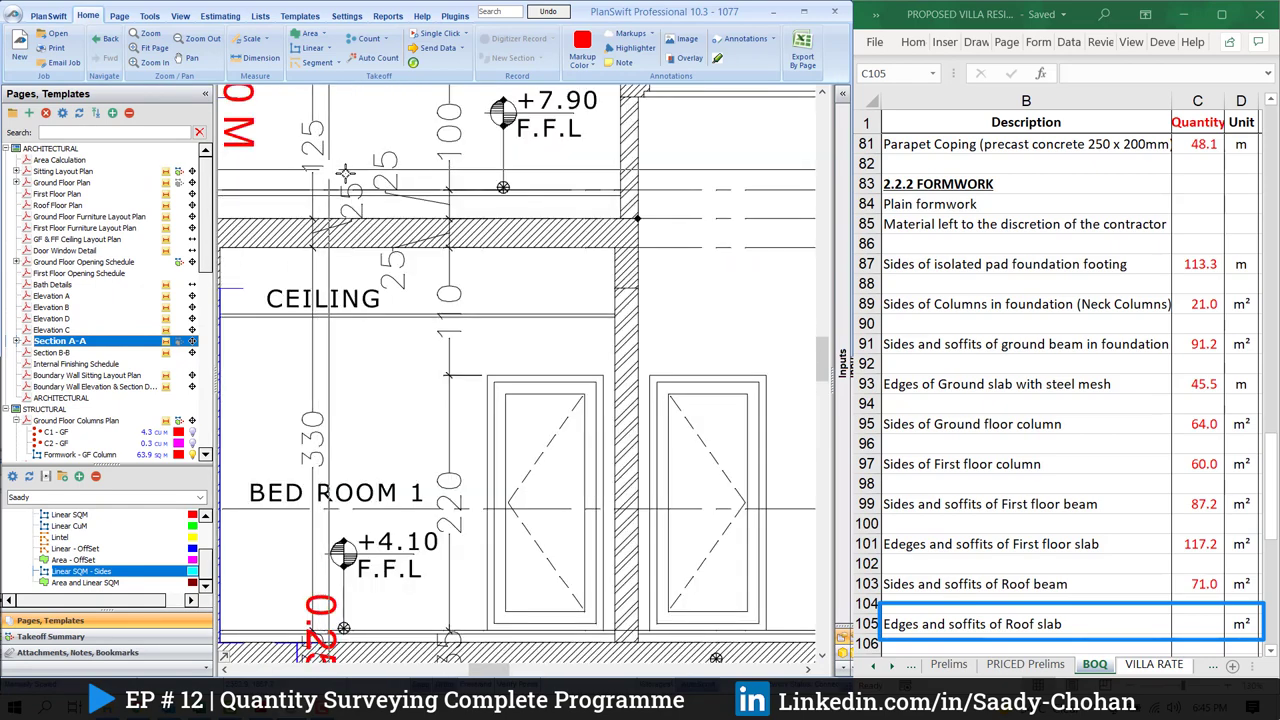
scroll(330, 213, down, 3)
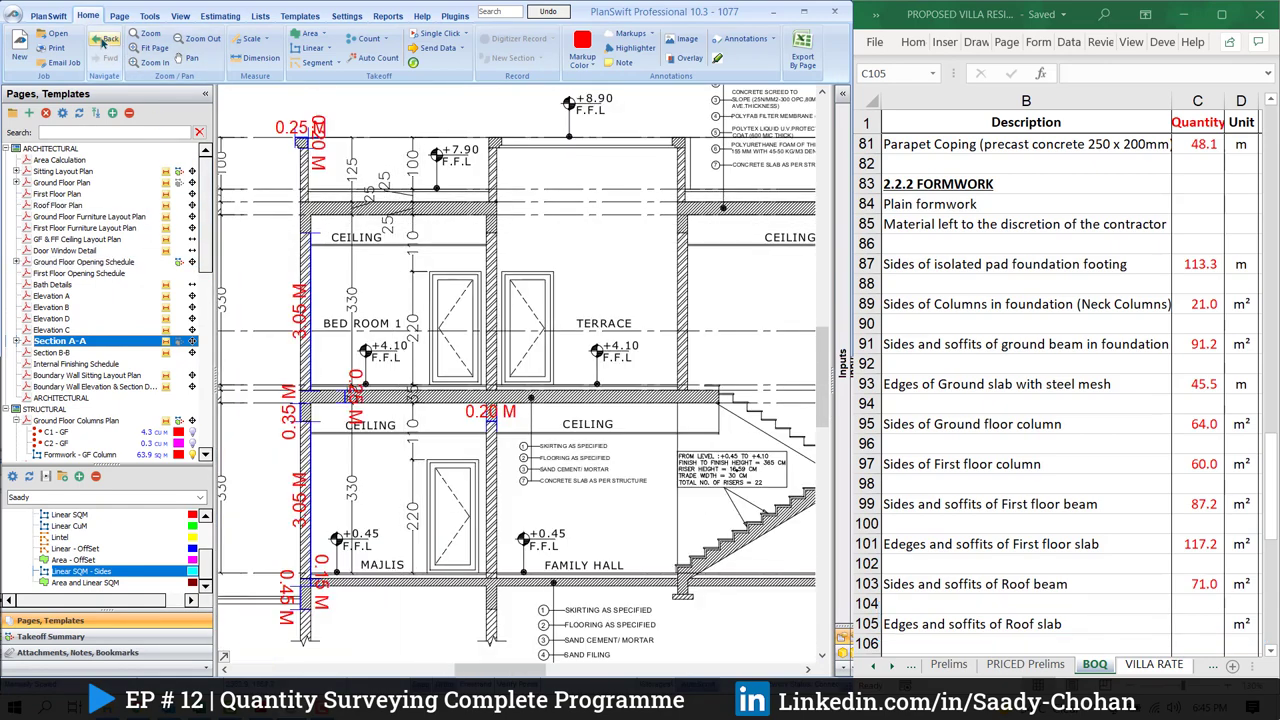
Create an Area and Linear SQM takeoff named Formwork - Roof Slab on the Roof Slab & Beams Plan, with a 0.25 m linear height
click(103, 38)
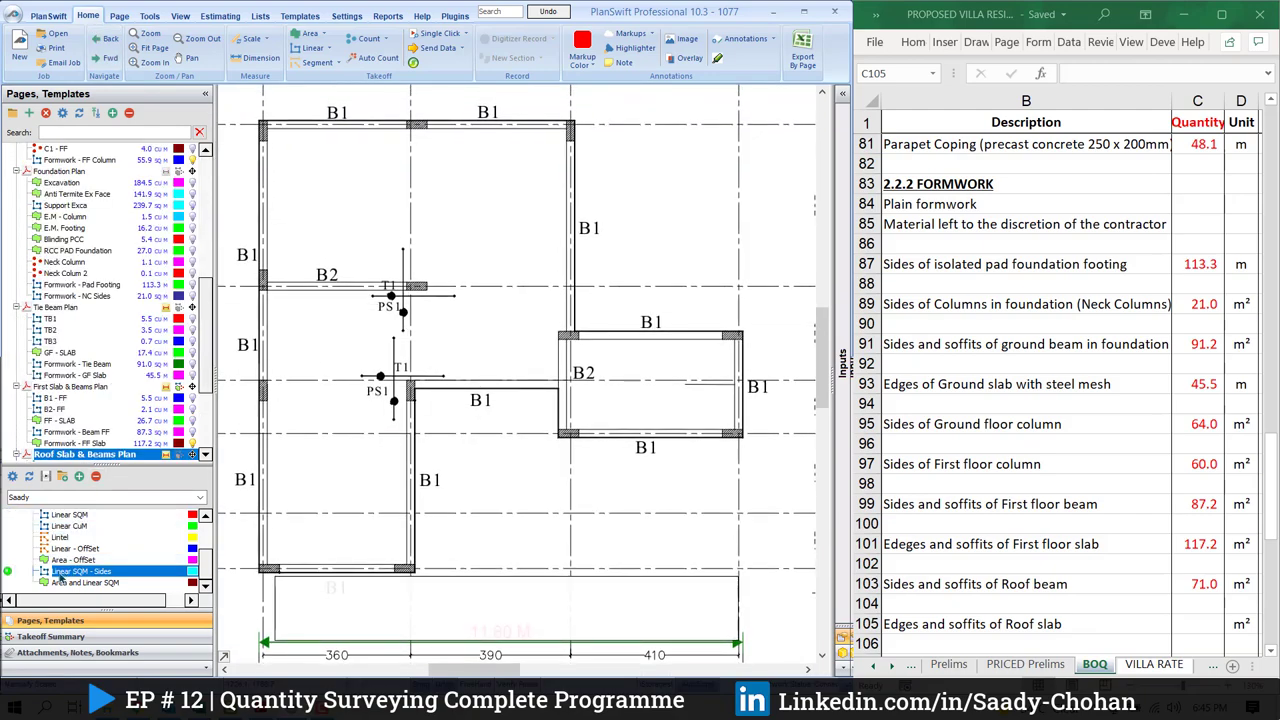
double_click(85, 582)
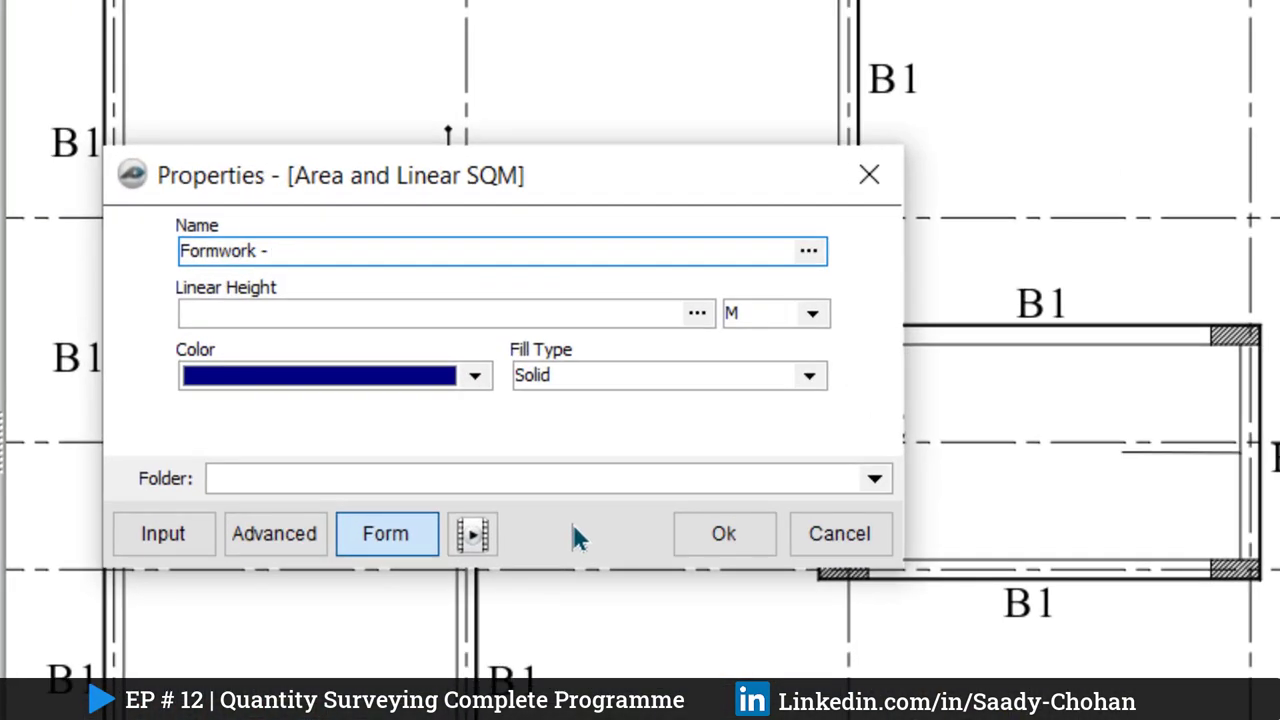
text(Formwork - Roof Slab)
click(334, 314)
text(0.25)
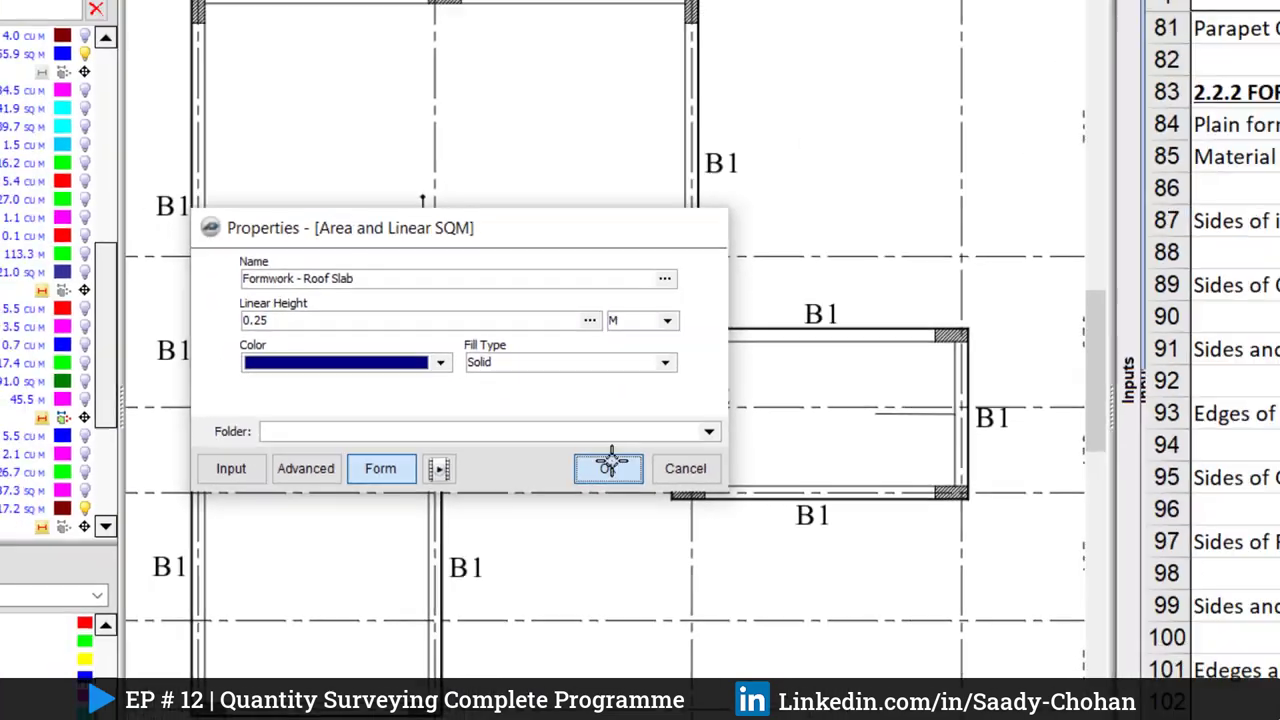
click(609, 467)
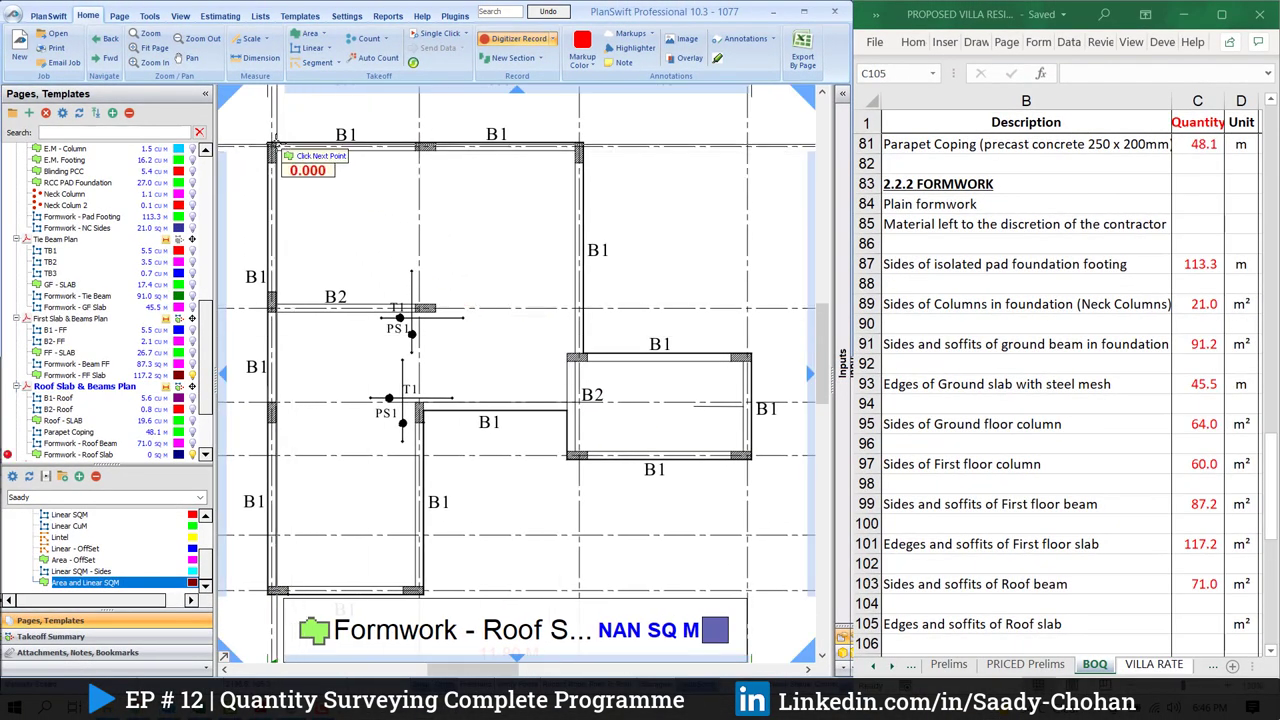
Trace the roof slab's outer perimeter corner by corner for the Formwork - Roof Slab takeoff
click(580, 146)
click(580, 355)
click(751, 355)
click(751, 457)
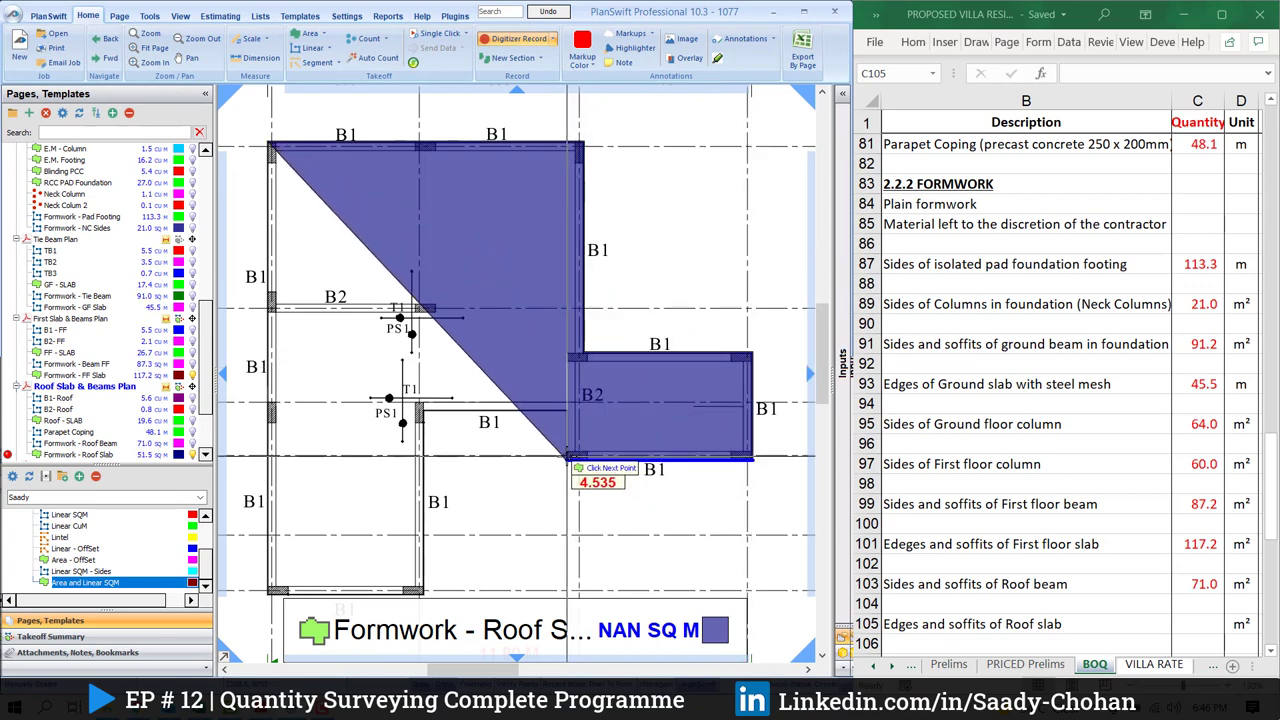
click(568, 458)
click(568, 410)
click(424, 410)
click(424, 594)
click(268, 594)
key(Escape)
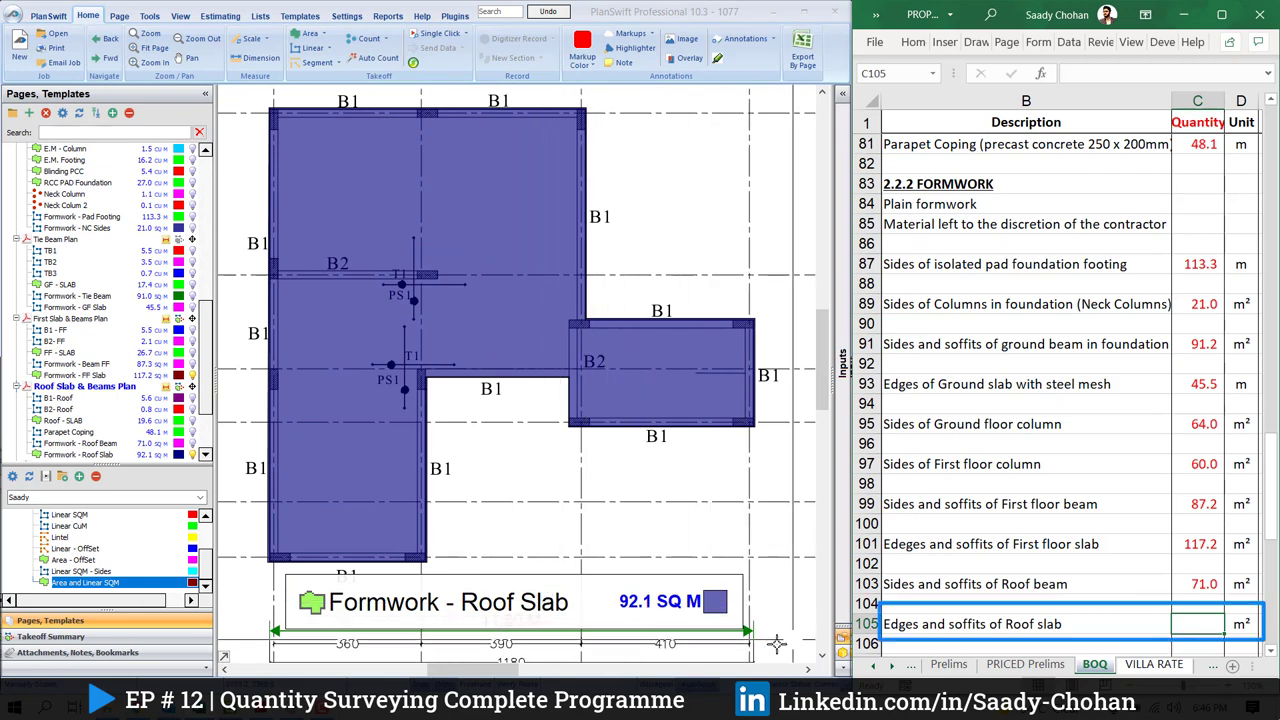
Enter 92.1 as the quantity for edges and soffits of Roof slab in cell C105
double_click(1191, 619)
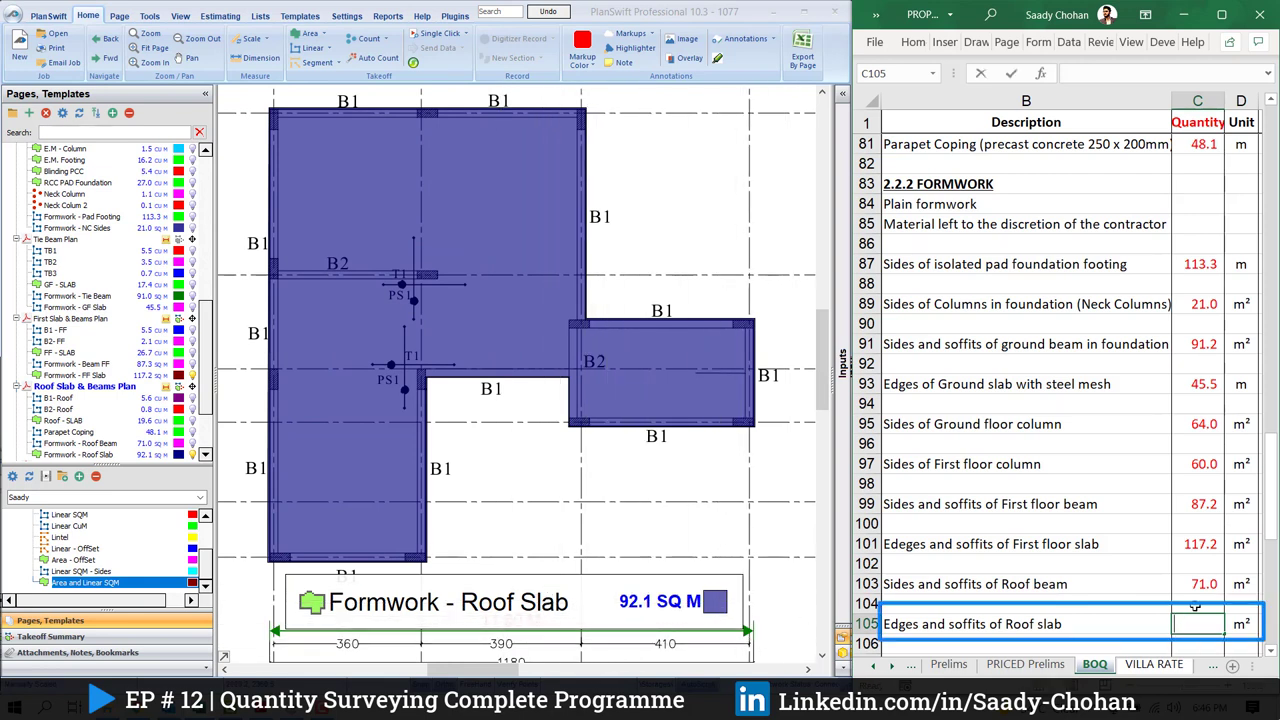
text(92.1)
key(Return)
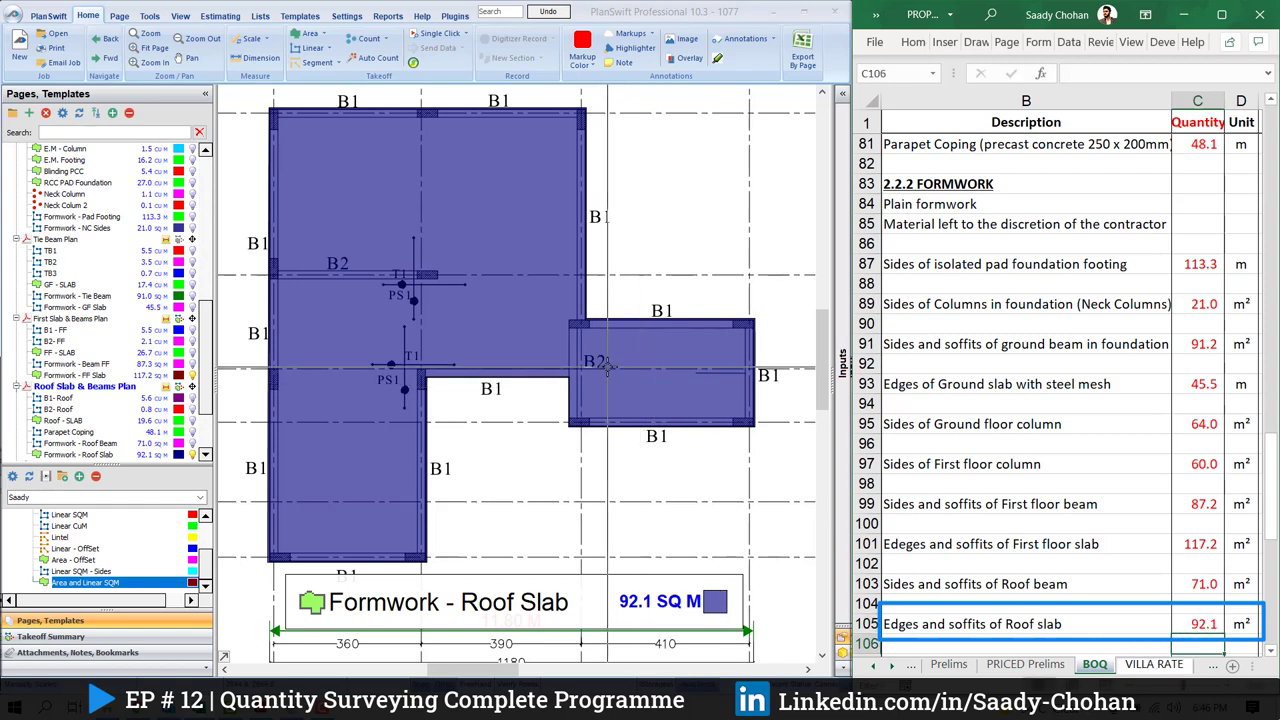
Adjust the Formwork - Roof Slab outline's corner near axes B and 06 to the outer beam edge
scroll(420, 378, up, 5)
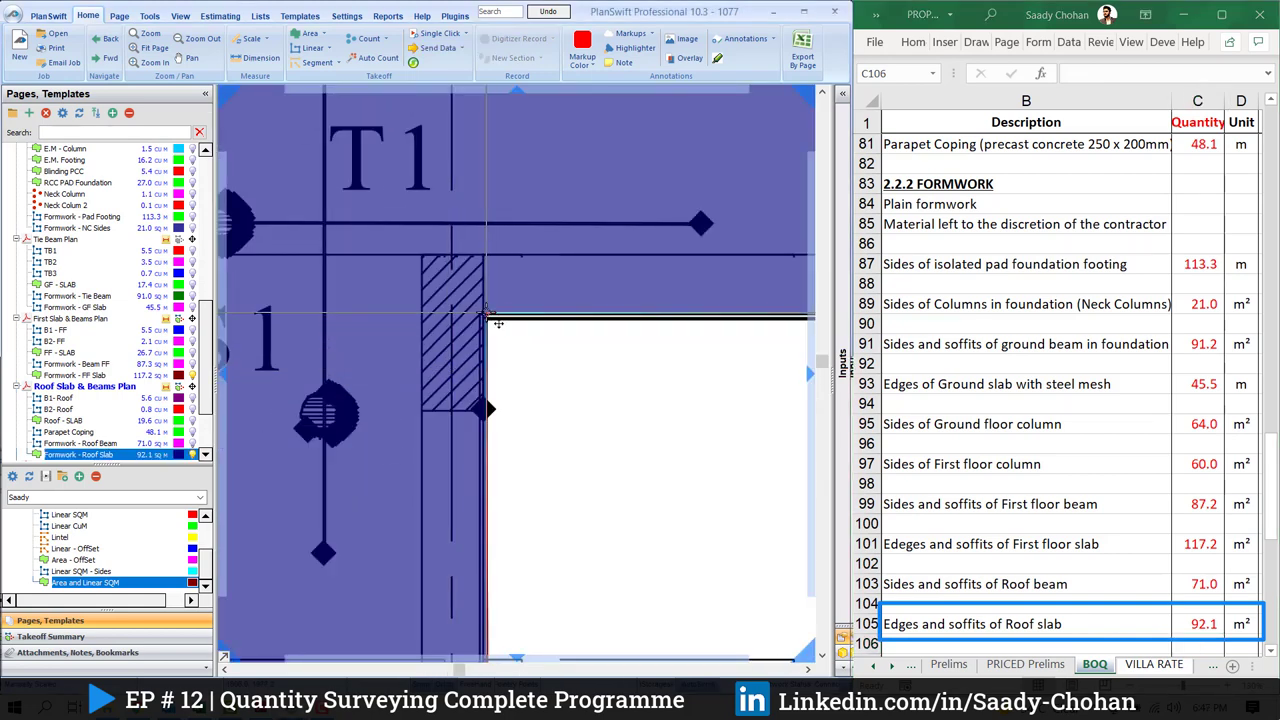
scroll(523, 424, down, 3)
scroll(523, 424, down, 2)
scroll(534, 421, up, 7)
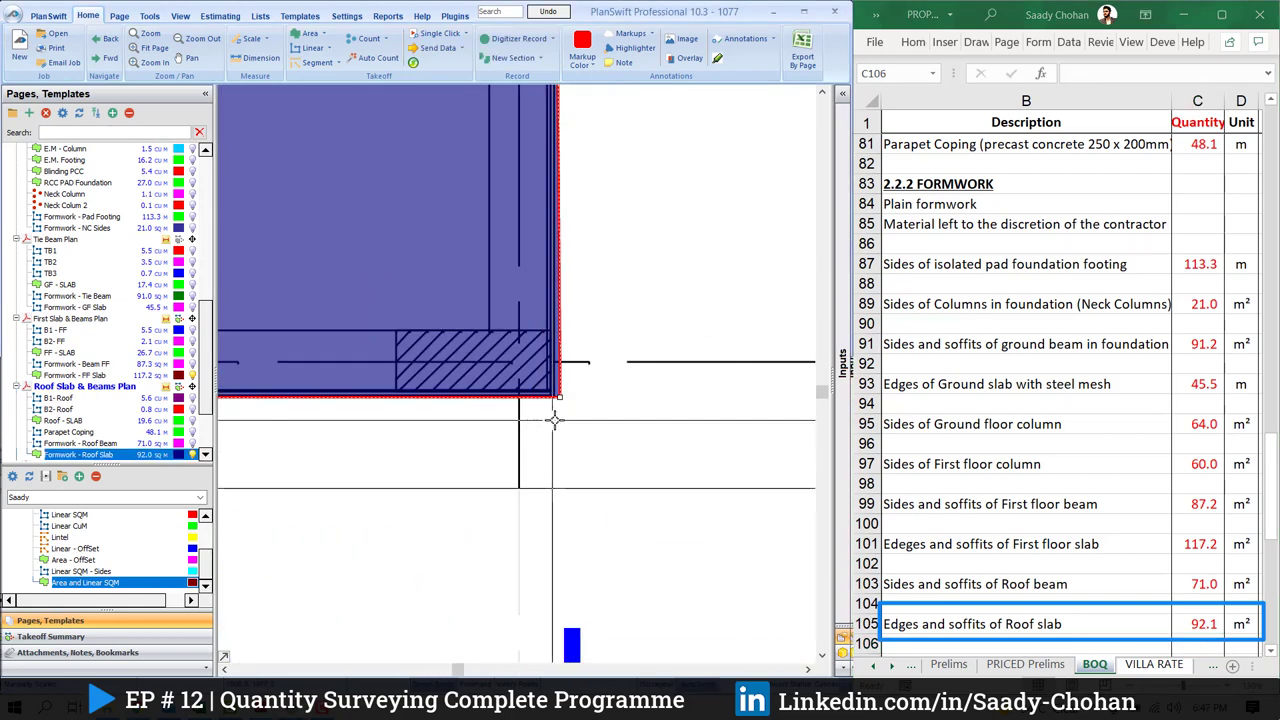
drag(561, 395, 554, 394)
scroll(540, 430, down, 3)
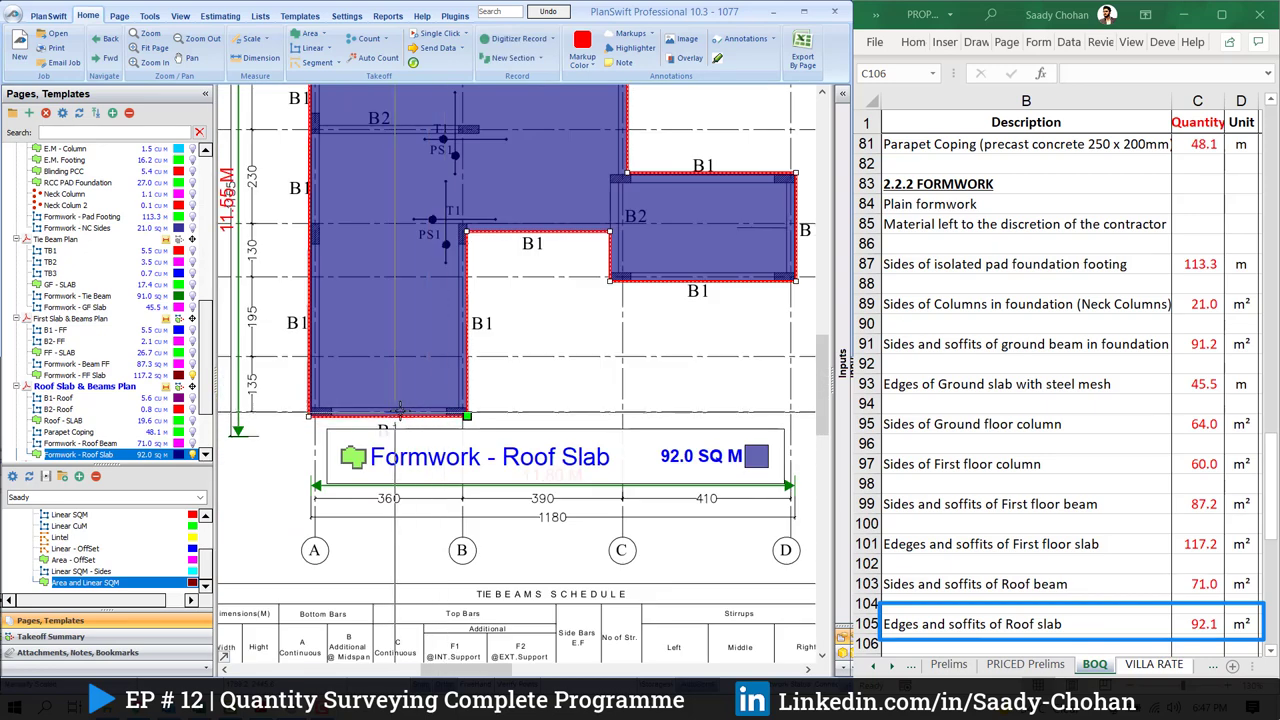
Move the Formwork - Roof Slab outline's corners on axis A, at axes 06 and 01, onto the outer beam edges
scroll(320, 410, up, 4)
scroll(380, 444, up, 1)
drag(362, 466, 382, 466)
scroll(381, 466, down, 3)
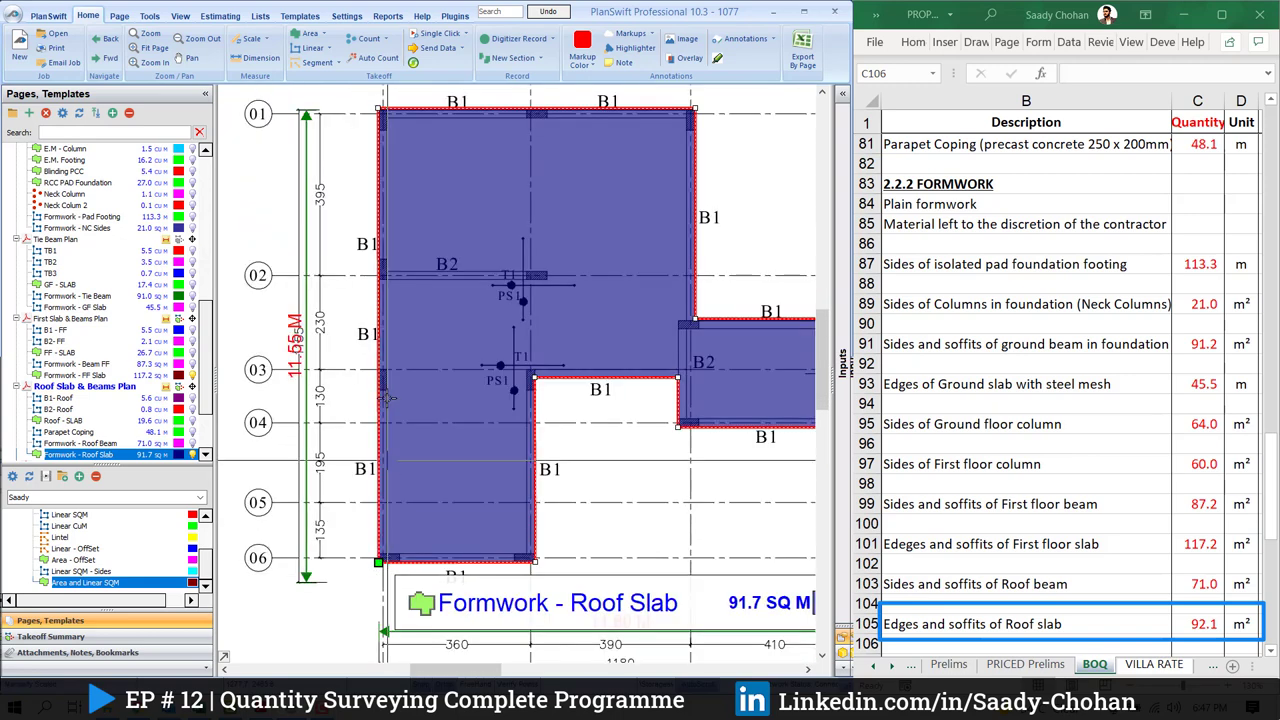
scroll(322, 168, up, 4)
scroll(321, 168, up, 3)
drag(326, 180, 341, 217)
scroll(289, 205, down, 5)
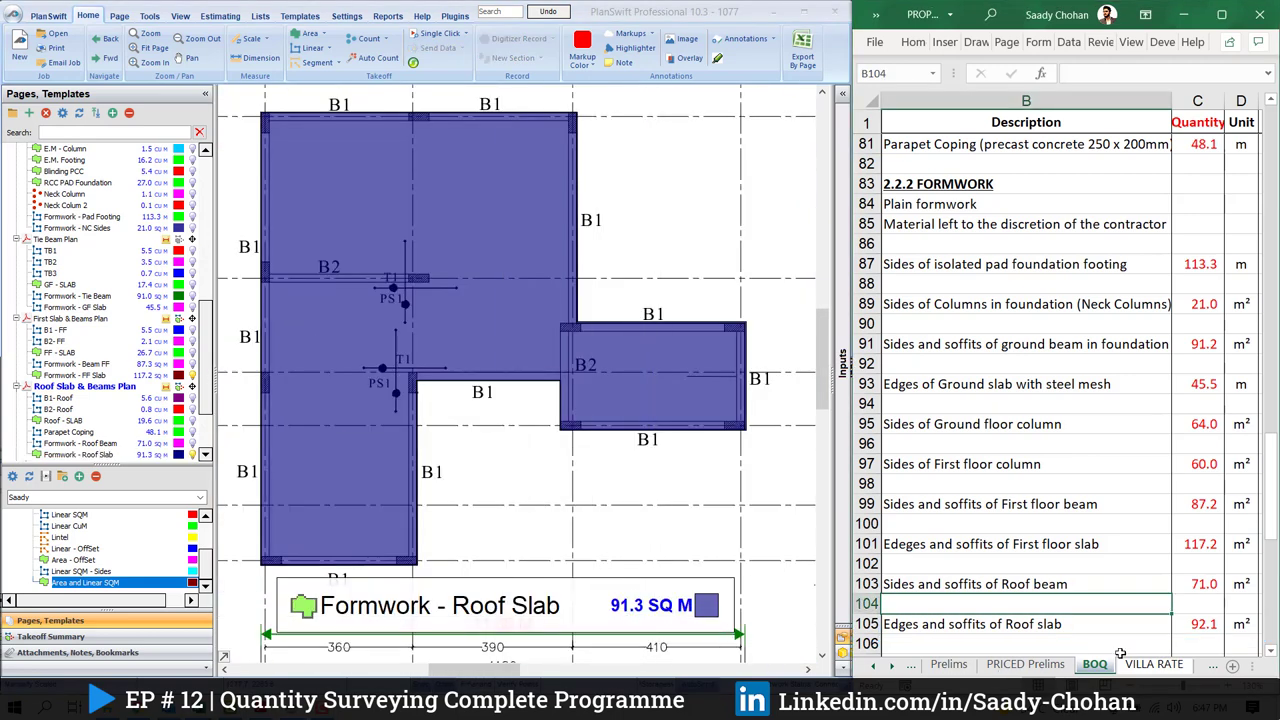
Set the quantity for edges and soffits of Roof slab in cell C105 to 91.3
click(1220, 628)
text(91.3)
key(Return)
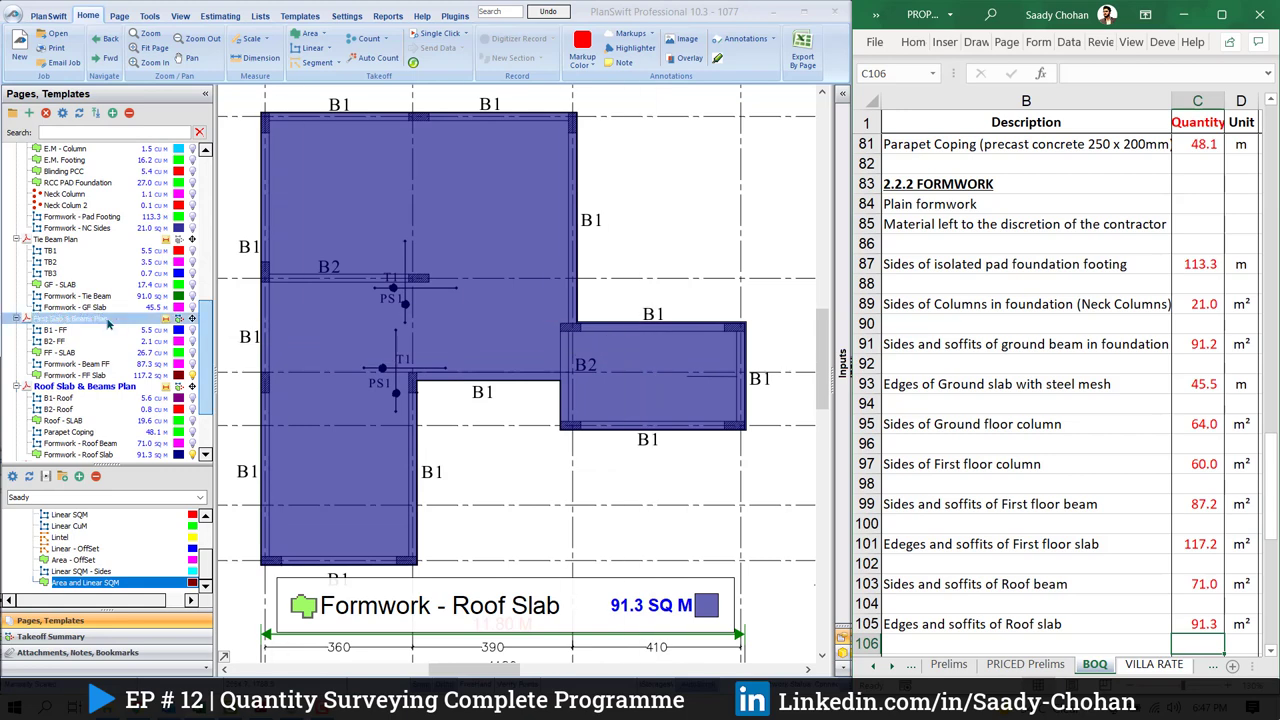
Check the slab in Section A-A and return to the Roof Slab & Beams Plan
scroll(90, 272, up, 10)
scroll(90, 272, up, 3)
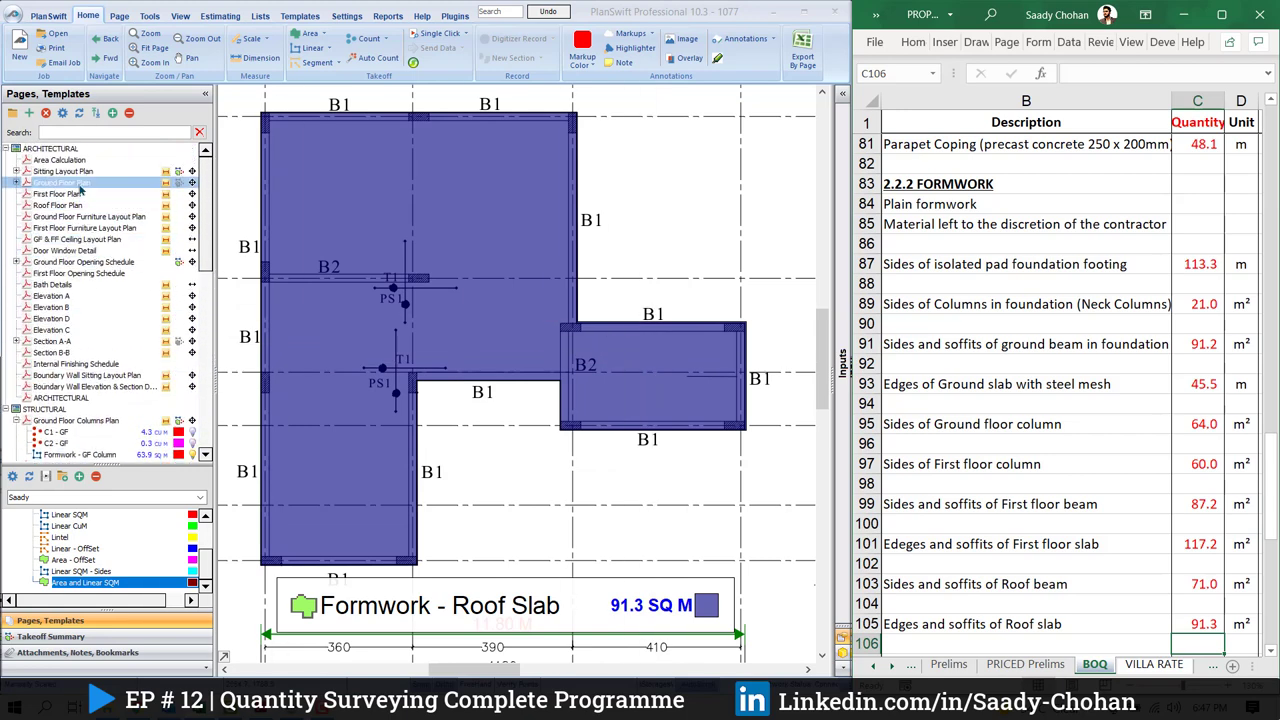
click(60, 341)
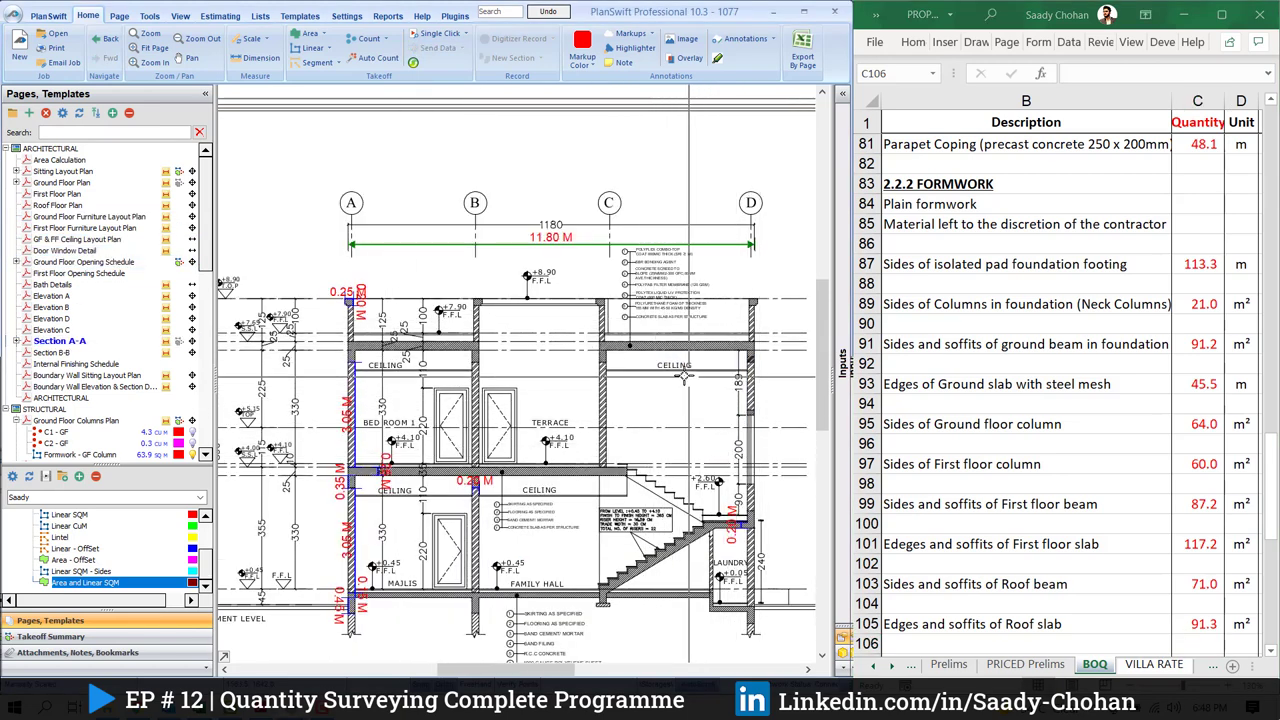
click(108, 40)
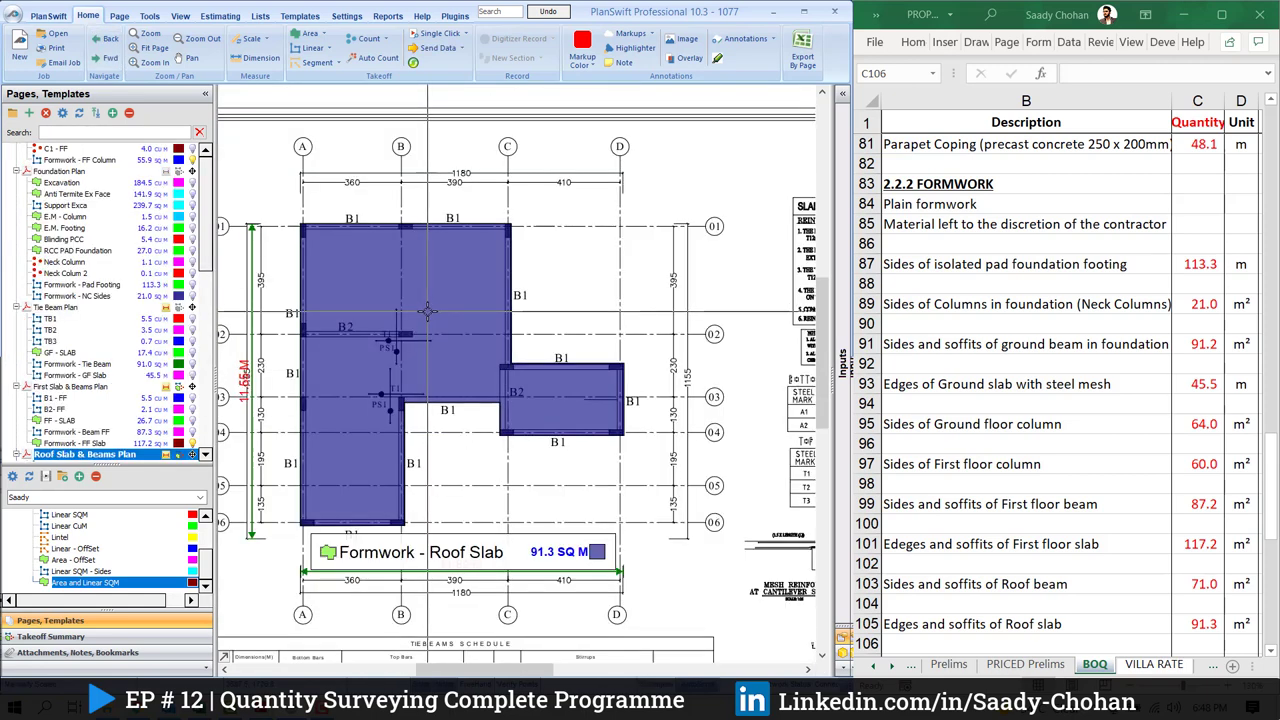
scroll(1066, 511, down, 1)
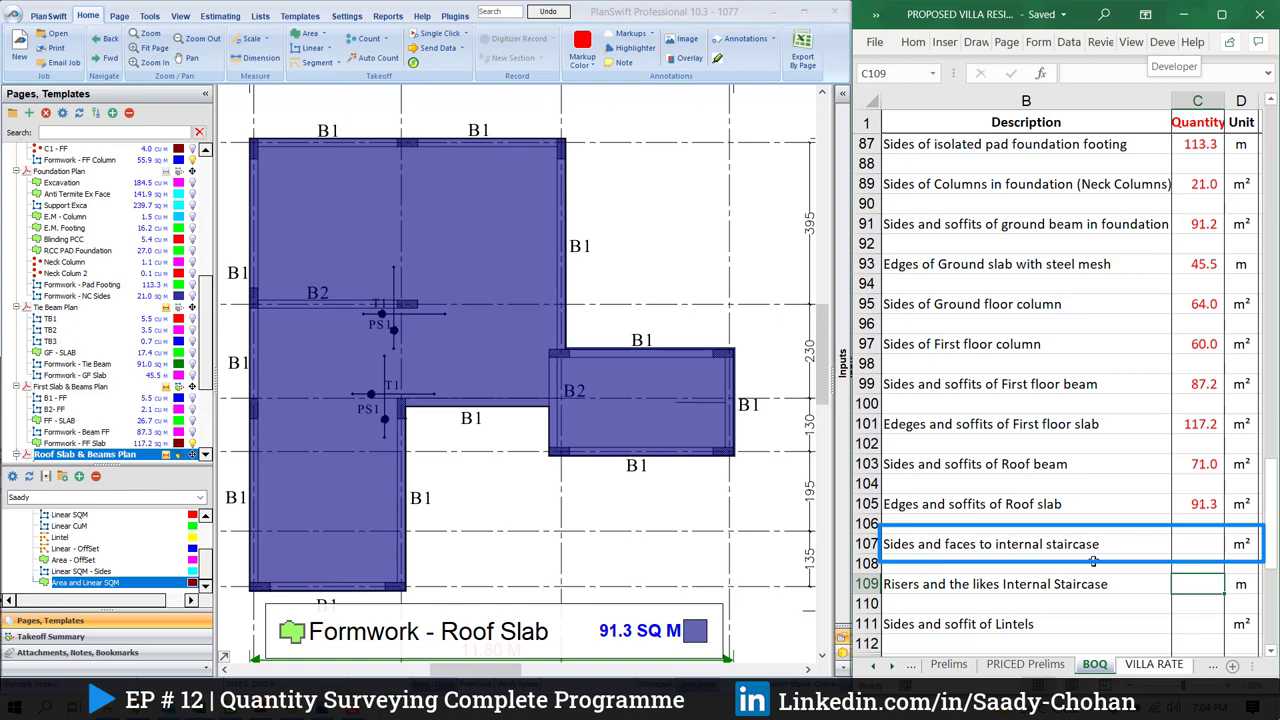
Examine the staircase sections, the stair formwork reference photo and the flight width on the Staircase plan
click(427, 707)
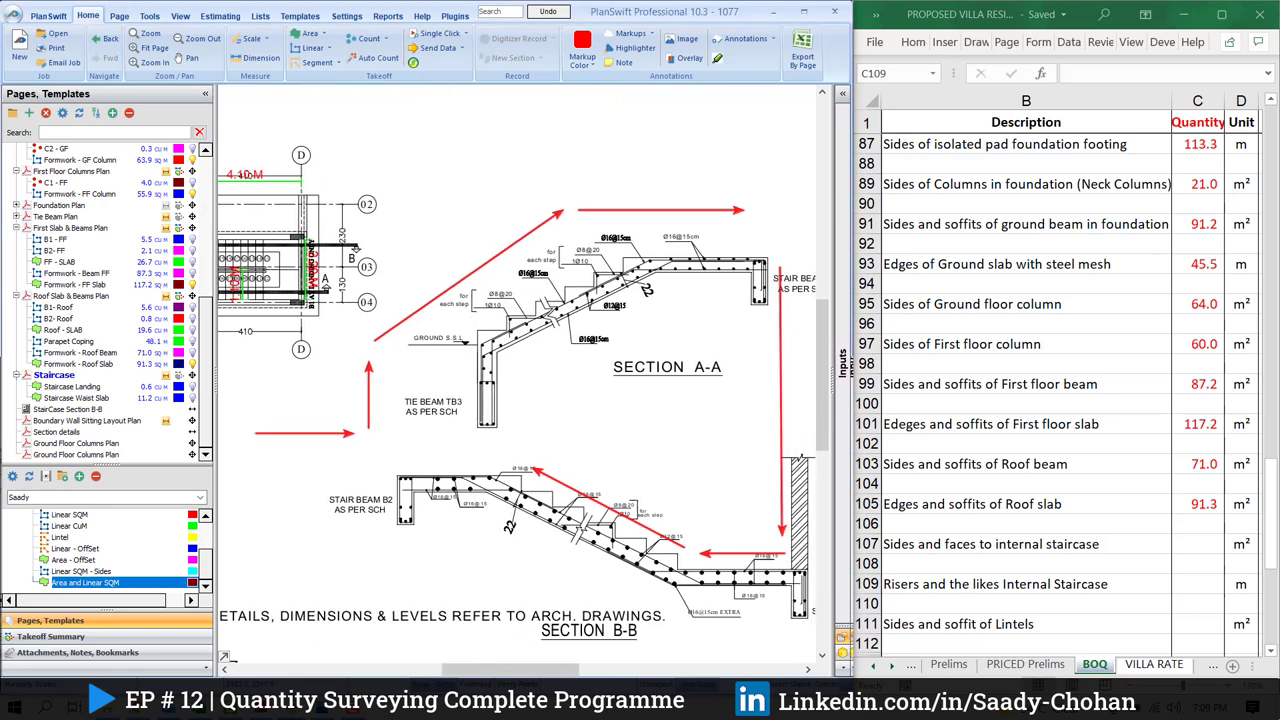
drag(470, 396, 420, 400)
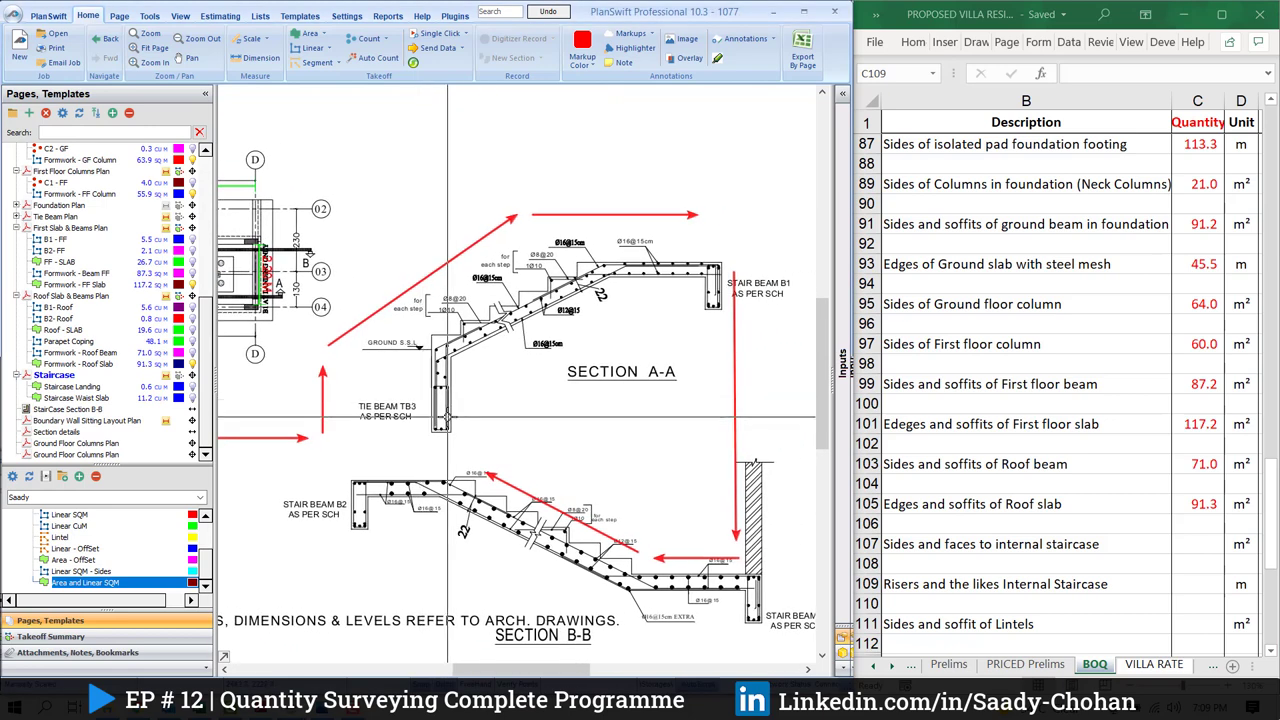
key(alt+Tab)
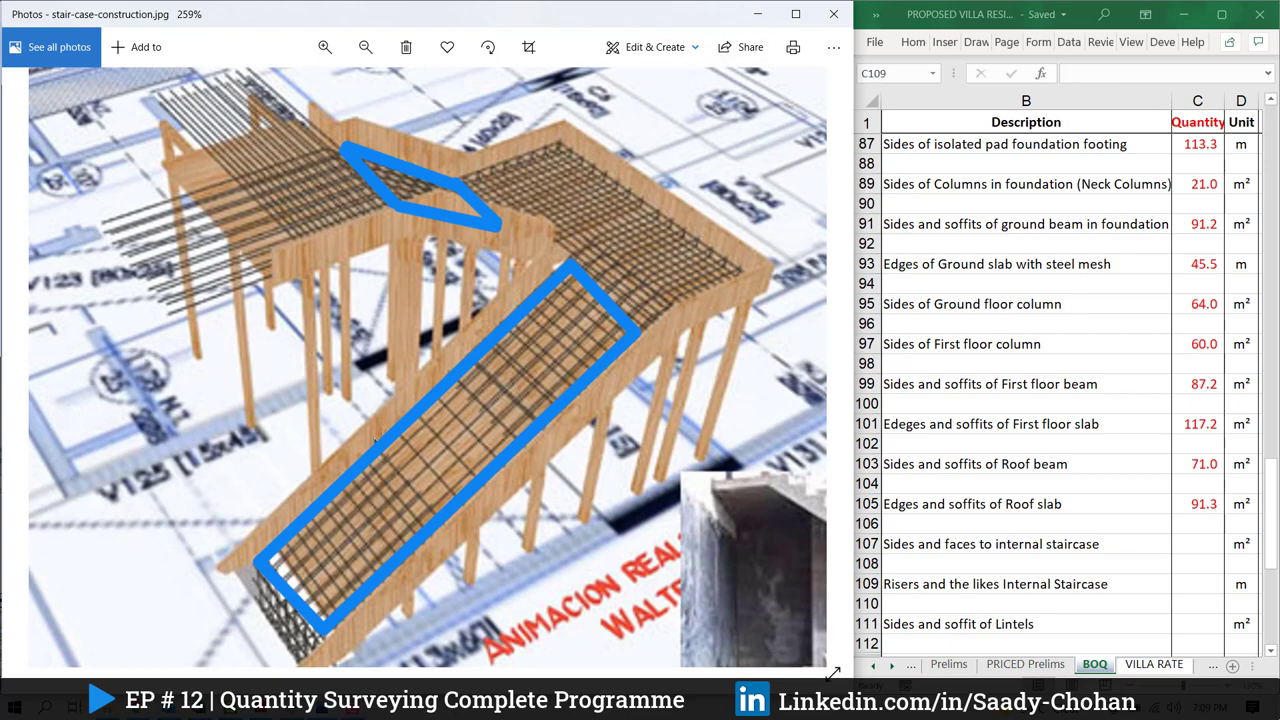
click(757, 14)
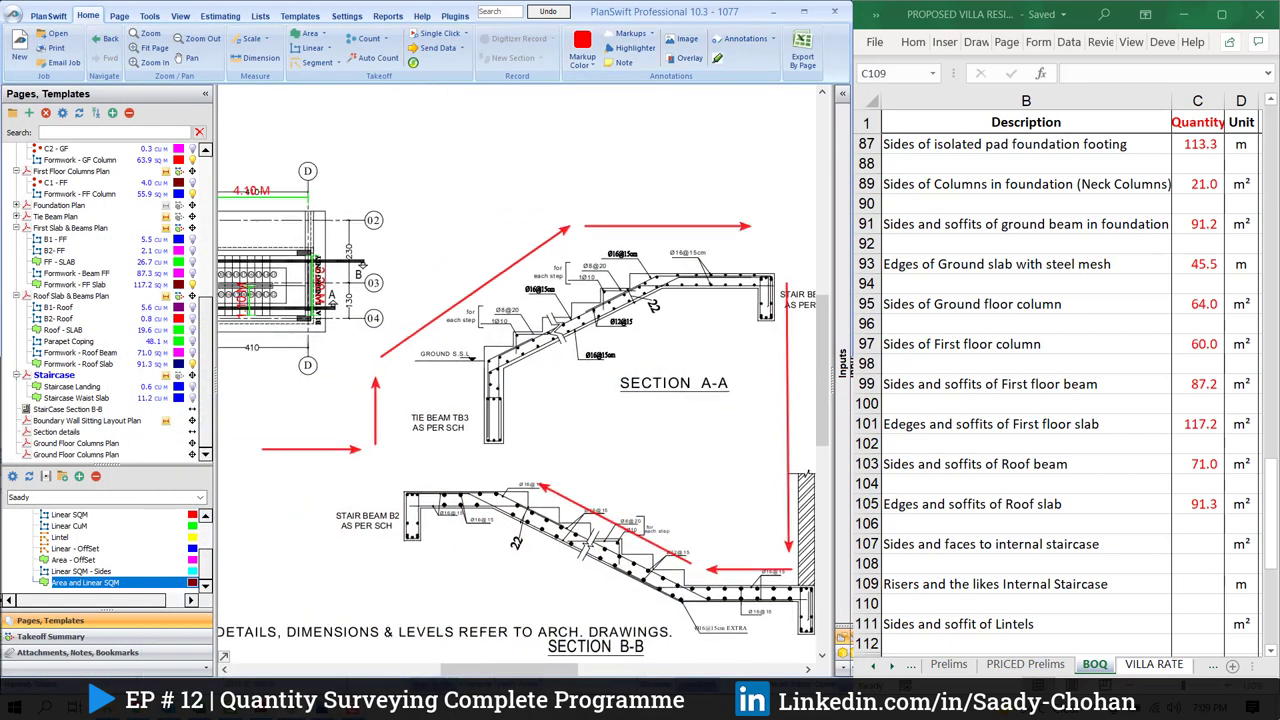
scroll(255, 300, up, 5)
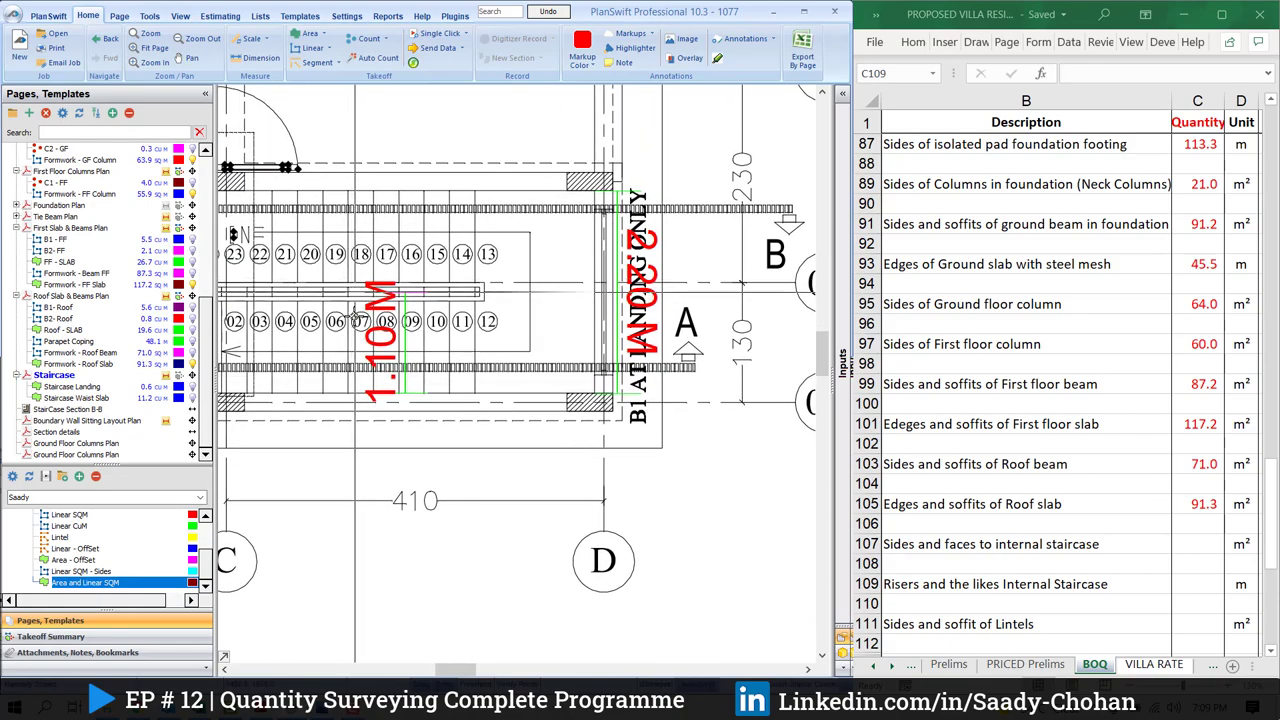
scroll(314, 320, down, 2)
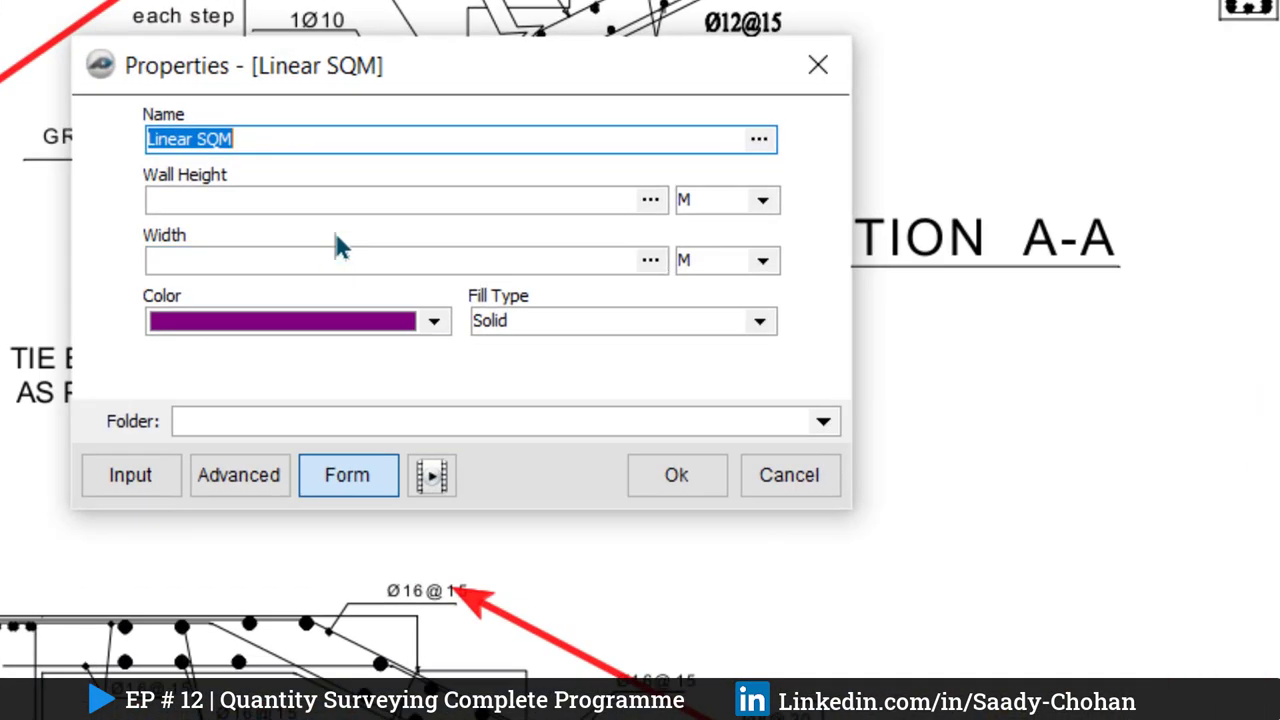
Create a Linear SQM takeoff named Formwork - Staircase W/Slab with a 1.1 m wall height
text(Formwork - Staircase W/Slab)
click(206, 198)
text(1.1)
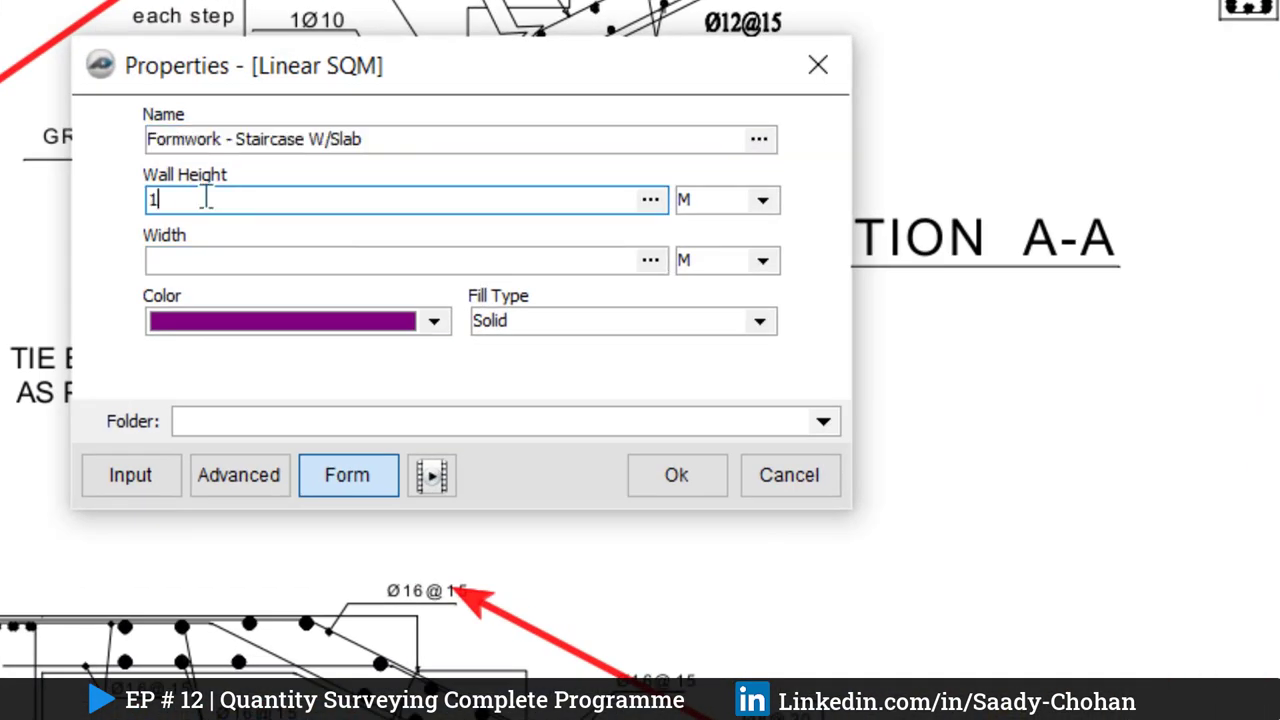
click(660, 470)
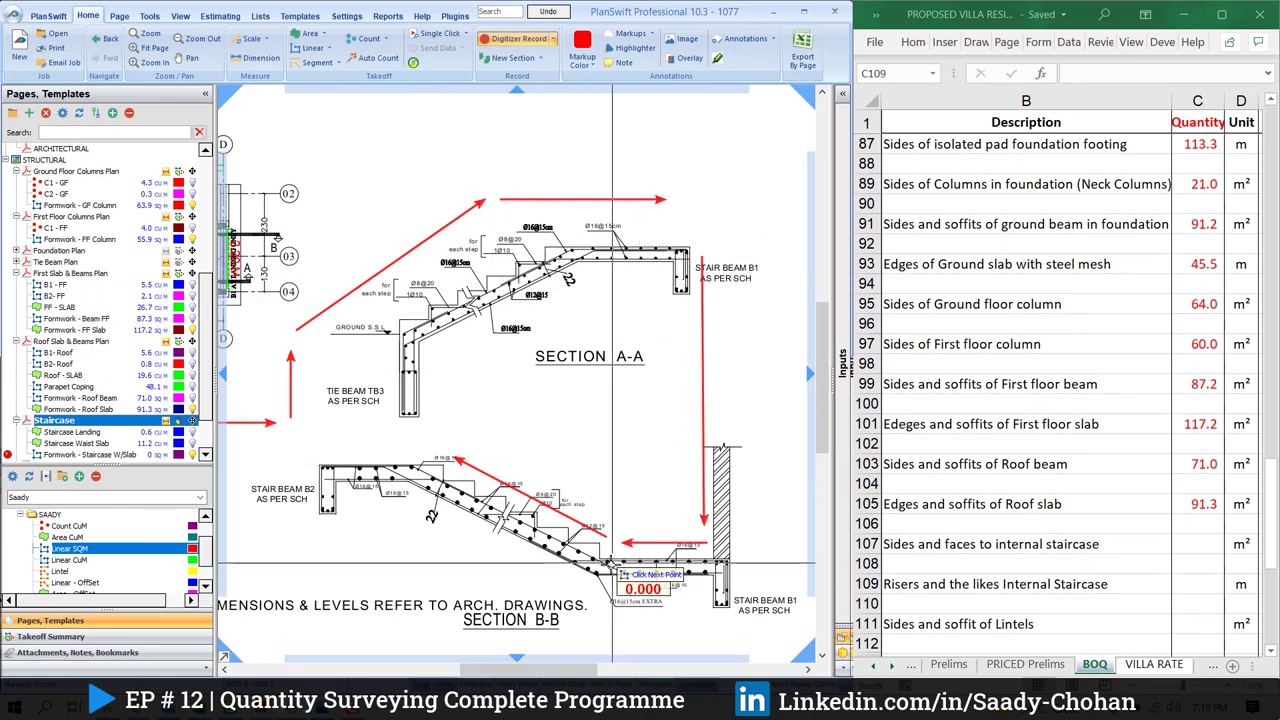
Trace the sloping waist slabs of the stair flights in Section A-A and Section B-B
scroll(428, 460, up, 2)
click(365, 390)
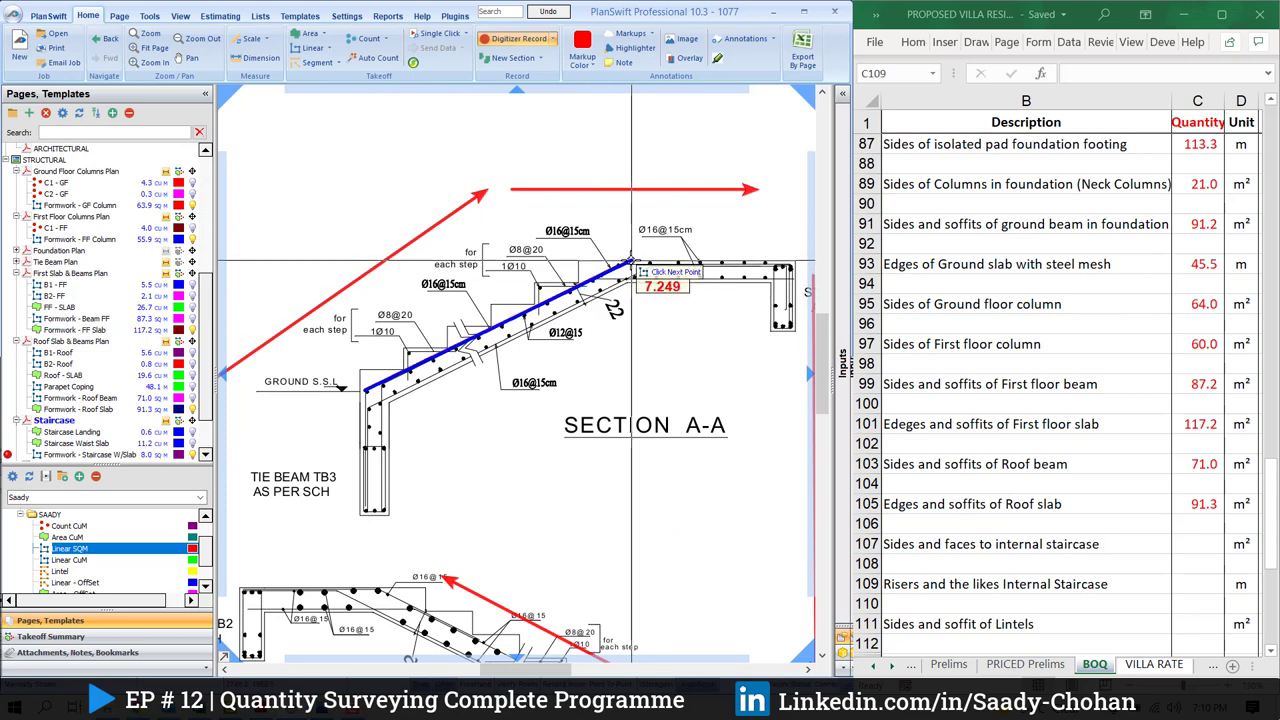
double_click(628, 266)
scroll(618, 531, down, 2)
scroll(613, 533, up, 2)
scroll(613, 533, up, 2)
click(613, 533)
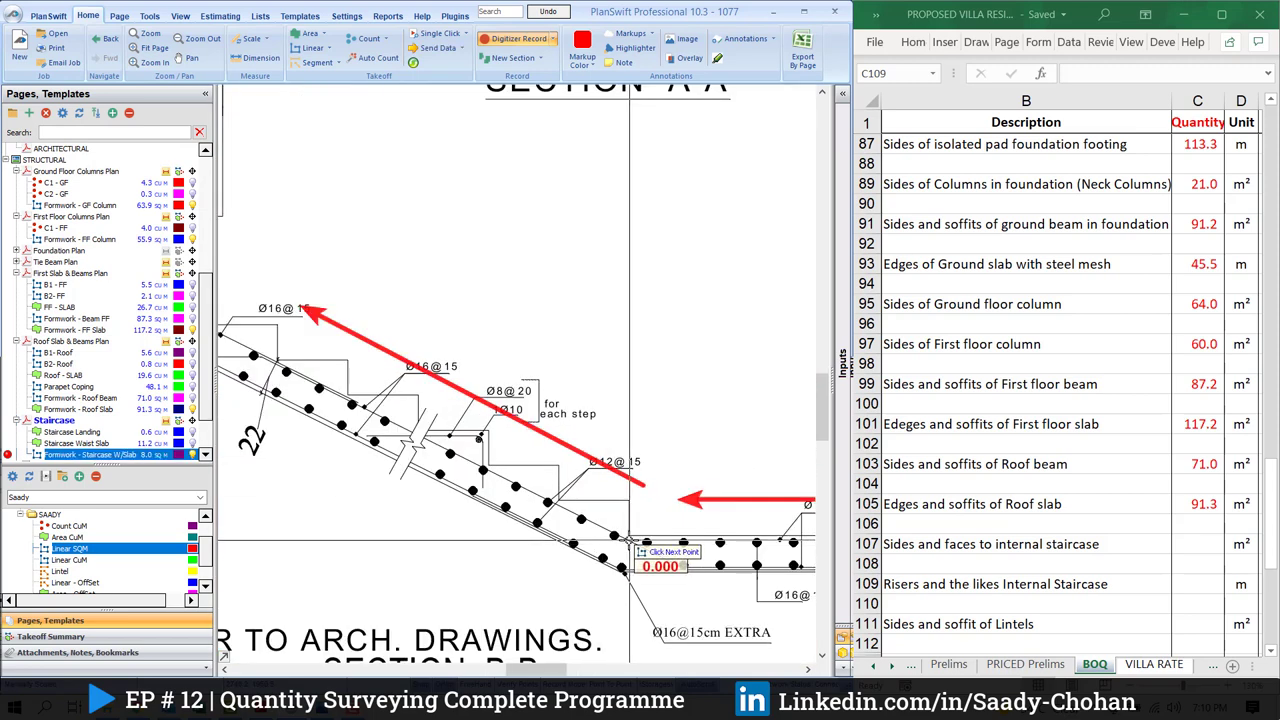
scroll(613, 533, down, 4)
double_click(437, 442)
scroll(437, 442, down, 4)
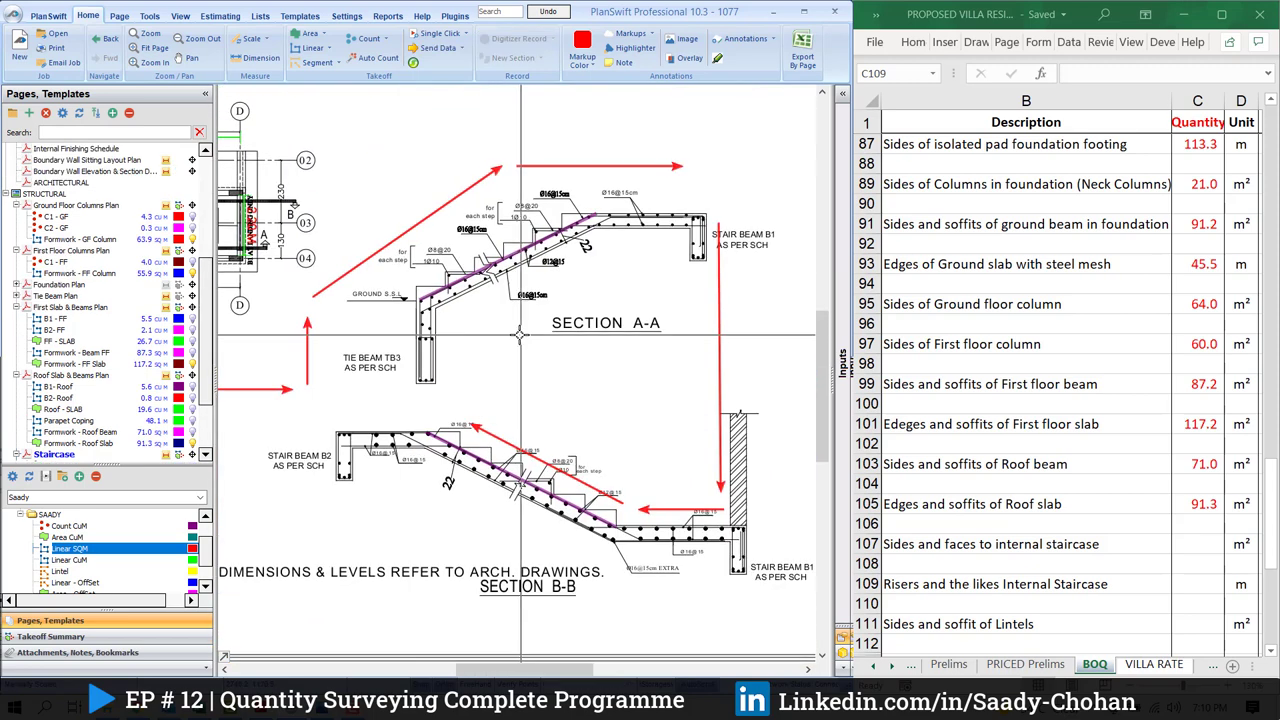
Position the Formwork - Staircase W/Slab quantity label beneath the stair flight of Section B-B
drag(302, 521, 332, 500)
drag(300, 555, 531, 440)
scroll(549, 348, up, 2)
drag(567, 348, 438, 397)
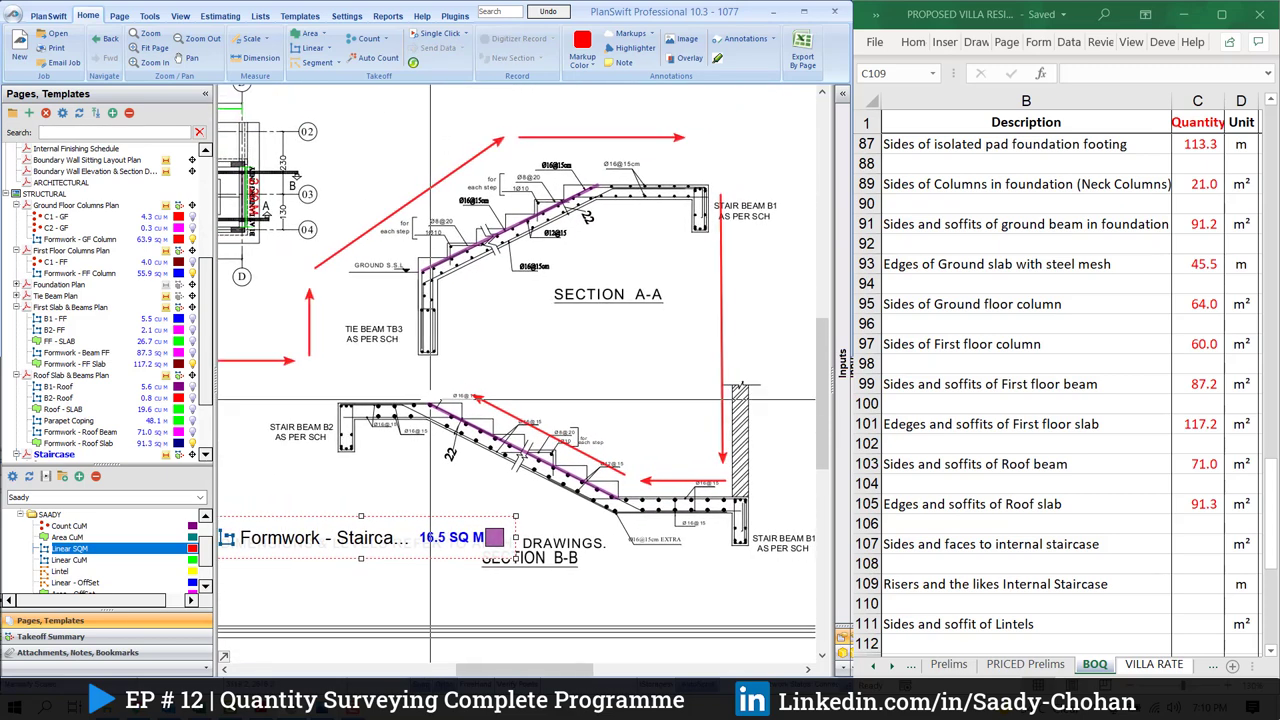
Narrow the takeoff quantity label and enter 16.5 as the quantity for Sides and faces to internal staircase
mouse_move(514, 516)
mouse_down()
mouse_move(500, 527)
mouse_move(502, 516)
mouse_up()
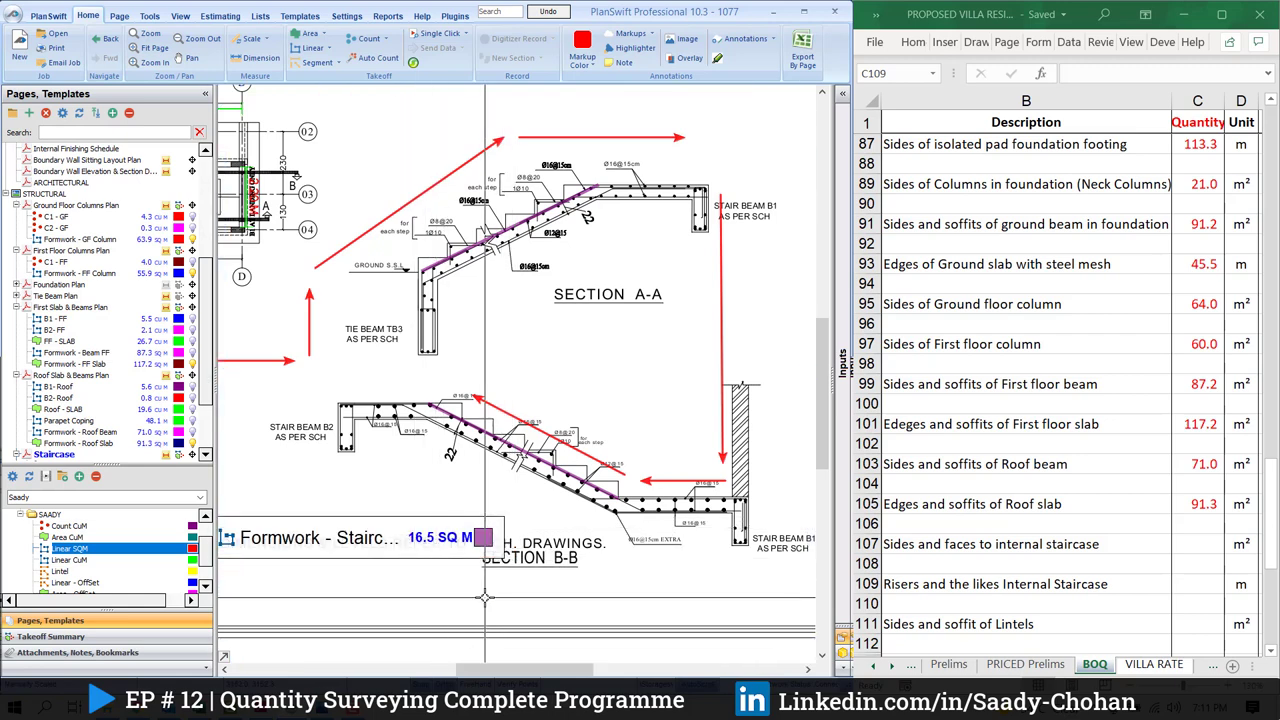
click(1190, 551)
click(1191, 543)
click(1196, 542)
text(16.5)
key(Return)
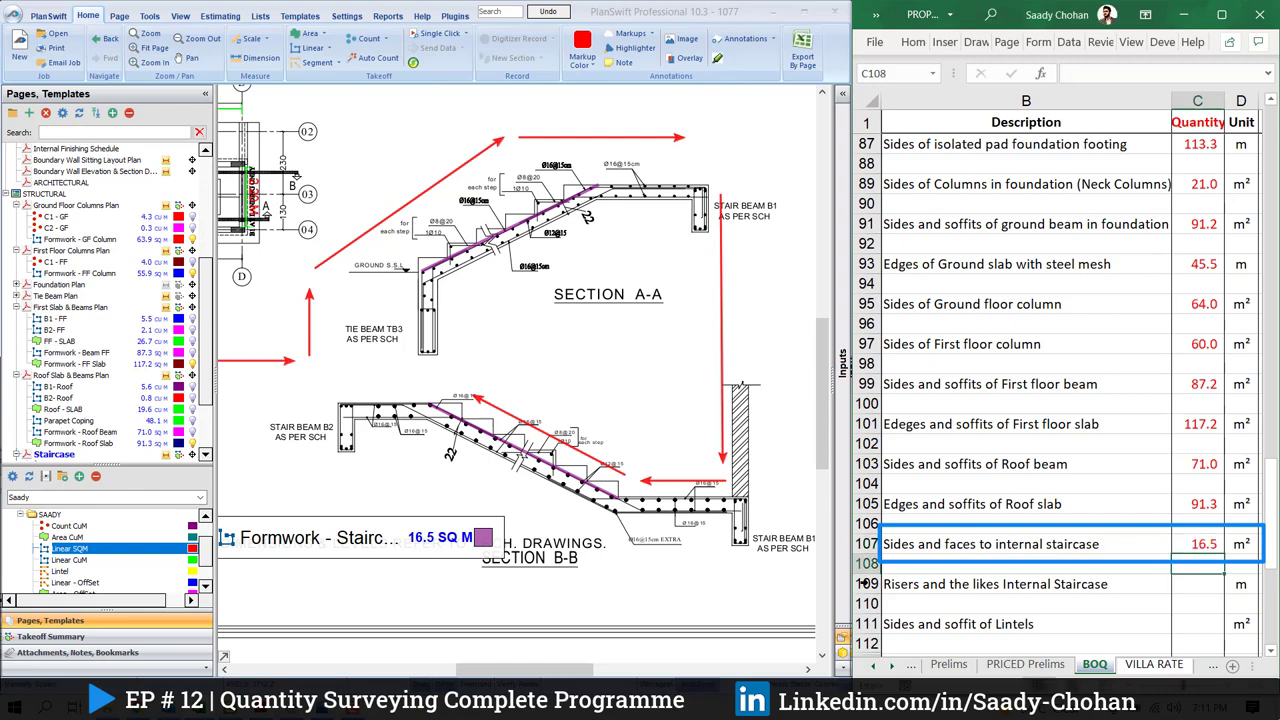
Check the landing in the stair formwork reference photo and create an Area takeoff named Formwork - Landing for the Staircase plan
click(440, 707)
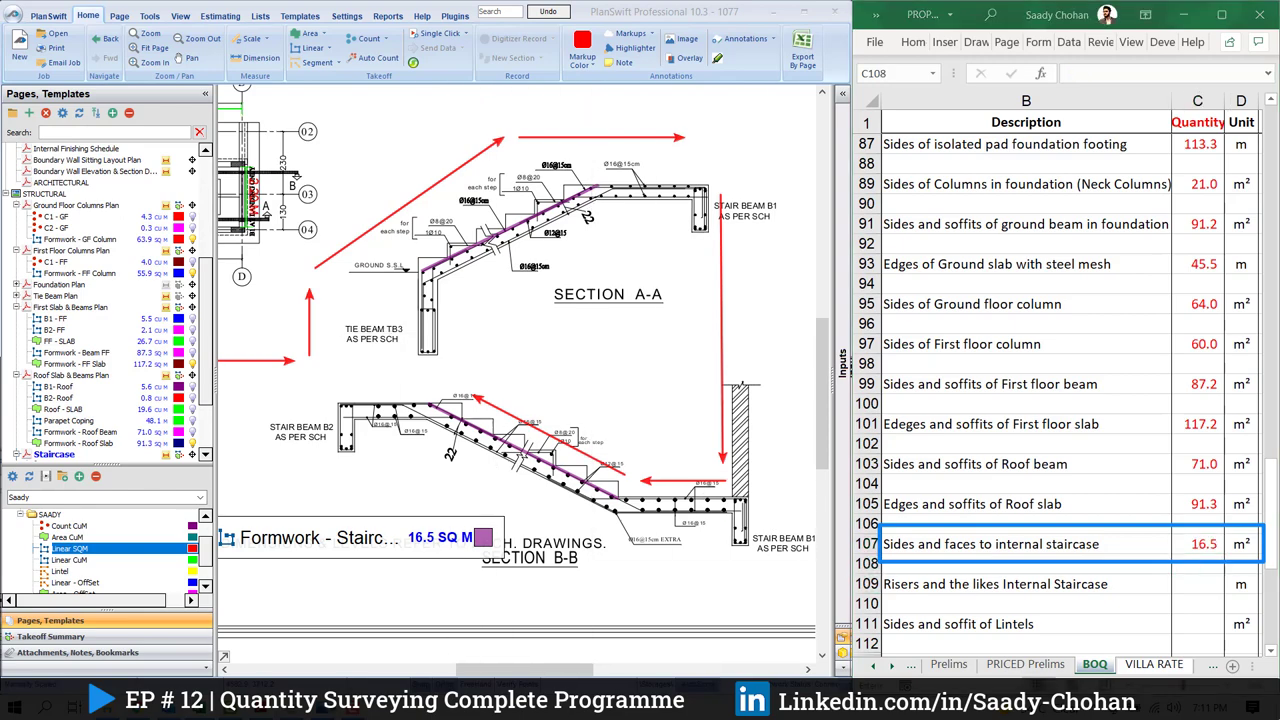
key(alt+Tab)
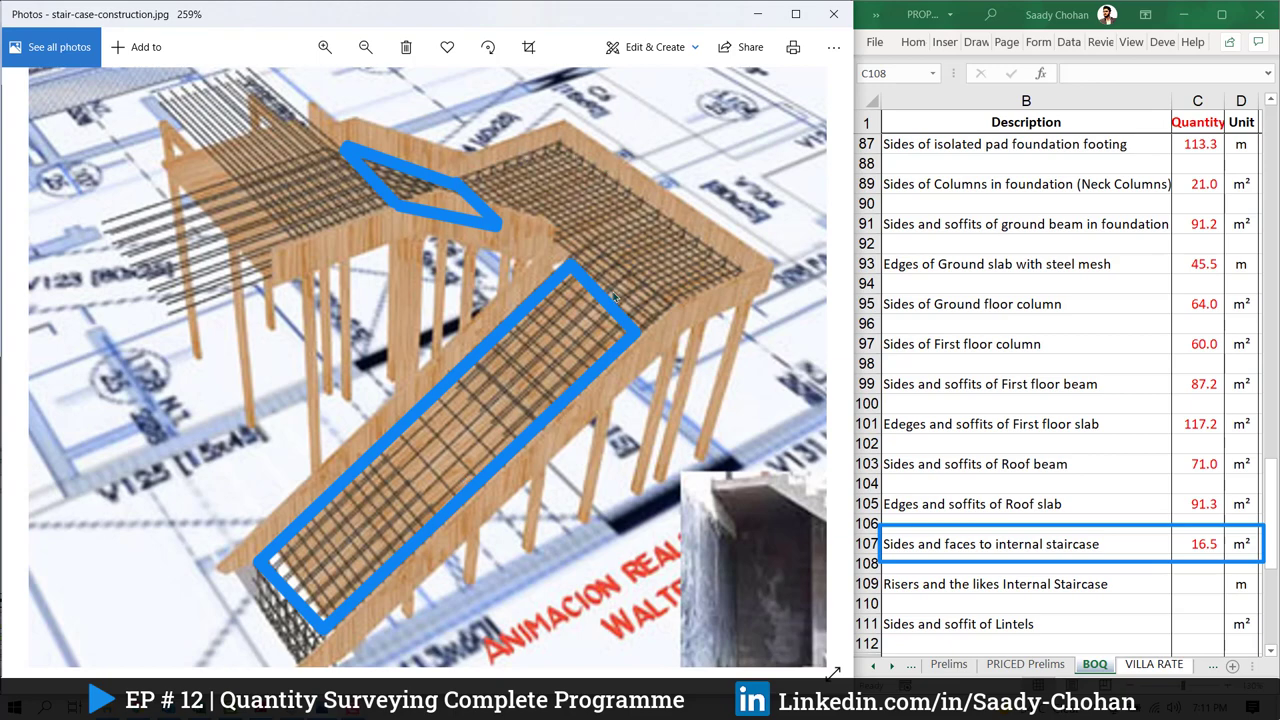
click(757, 14)
drag(234, 171, 352, 218)
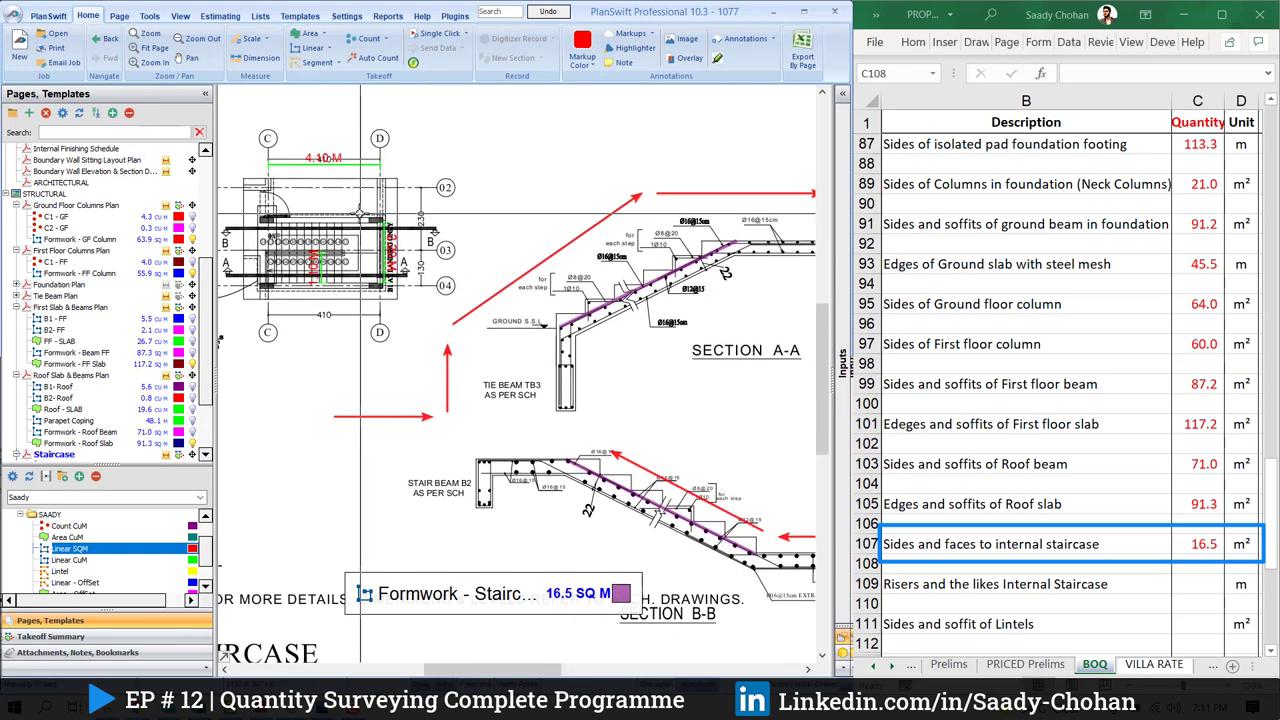
scroll(356, 224, up, 4)
drag(391, 257, 404, 254)
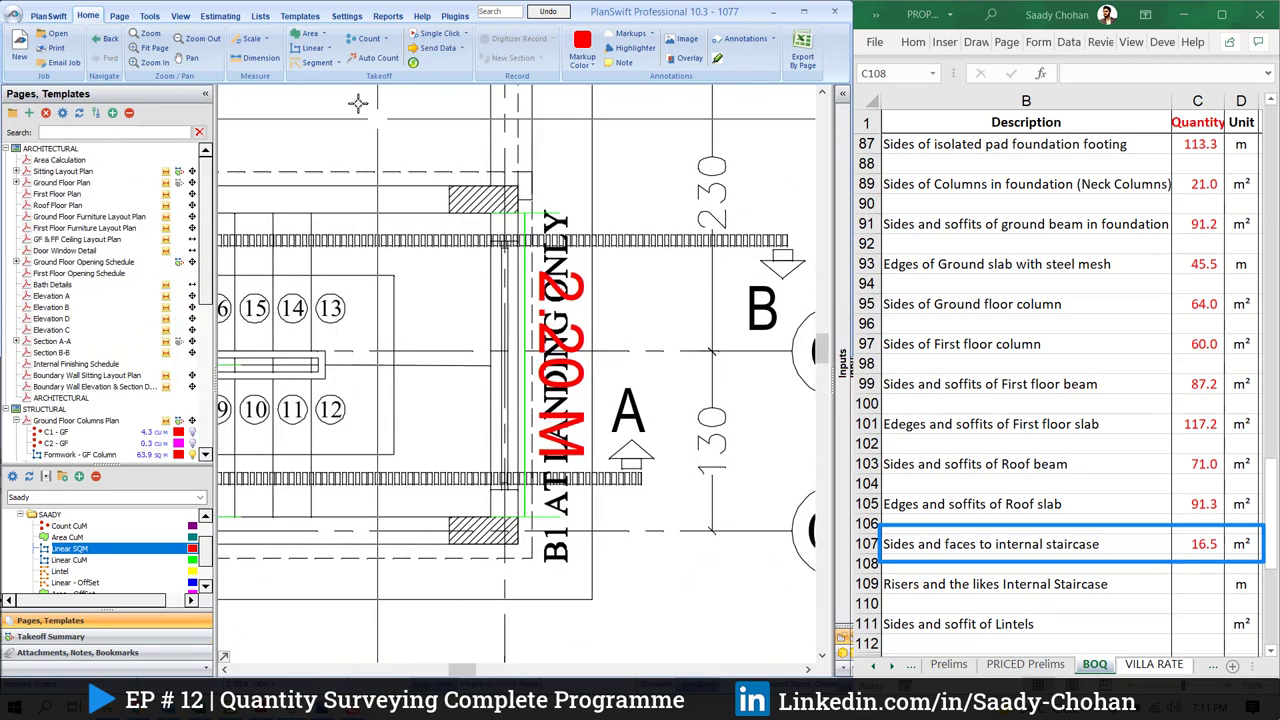
click(310, 33)
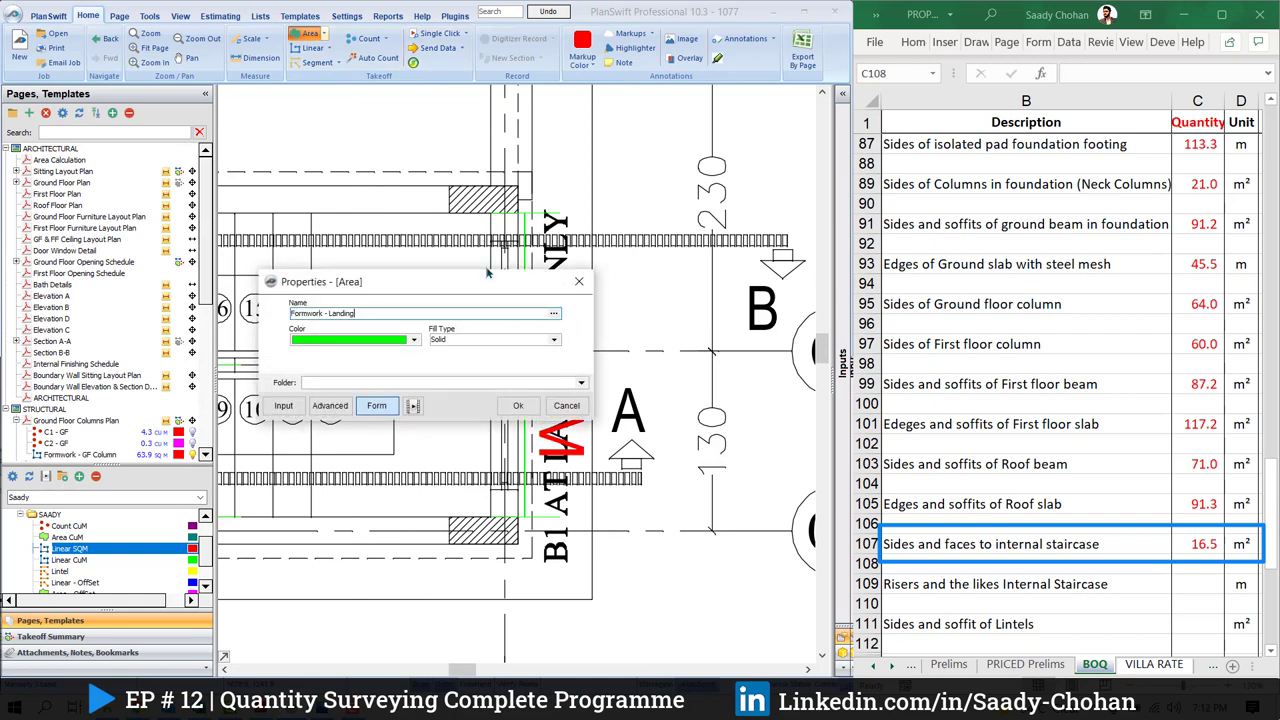
click(518, 405)
Trace the rectangular stair landing on the Staircase plan, from treads 12 and 13 to the landing beam B1
scroll(551, 281, down, 2)
scroll(551, 281, up, 4)
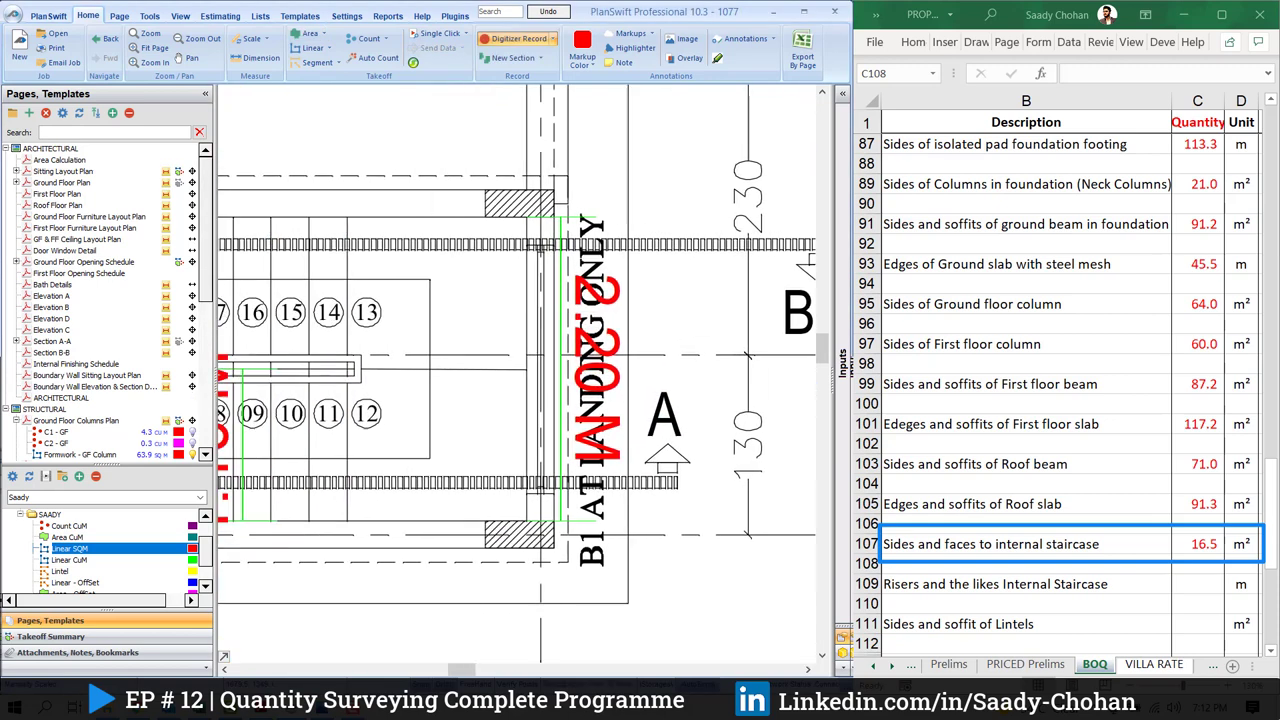
click(538, 524)
click(538, 220)
click(360, 220)
click(361, 523)
key(Escape)
scroll(285, 305, down, 3)
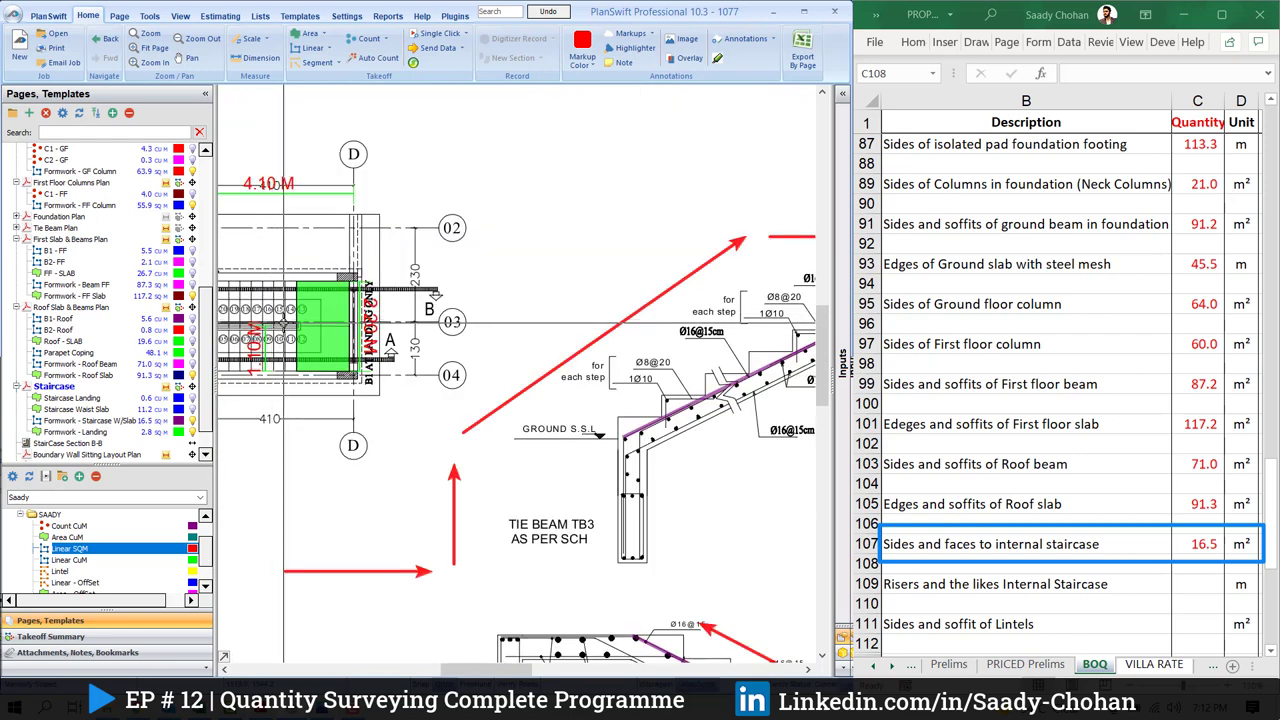
Add the landing area to the Sides and faces to internal staircase quantity with the formula =2.8+16.5
scroll(410, 435, up, 3)
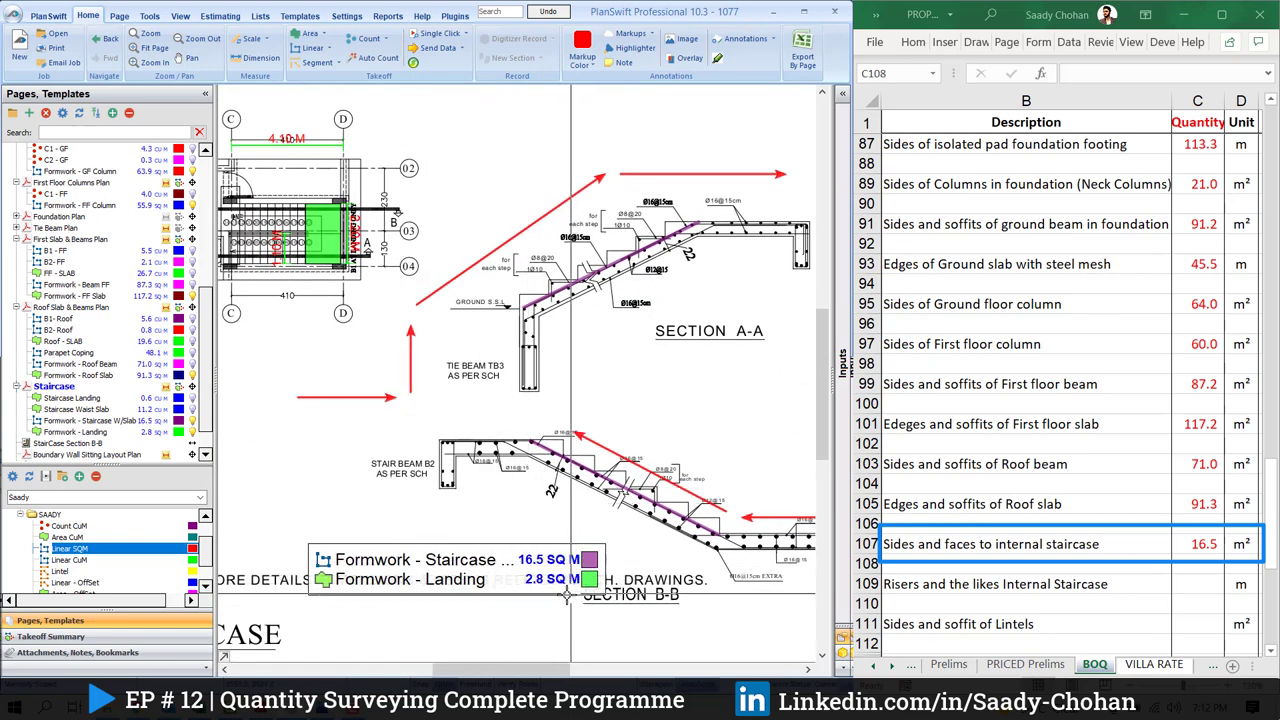
click(1198, 552)
double_click(1198, 555)
text(=)
text(2.8+)
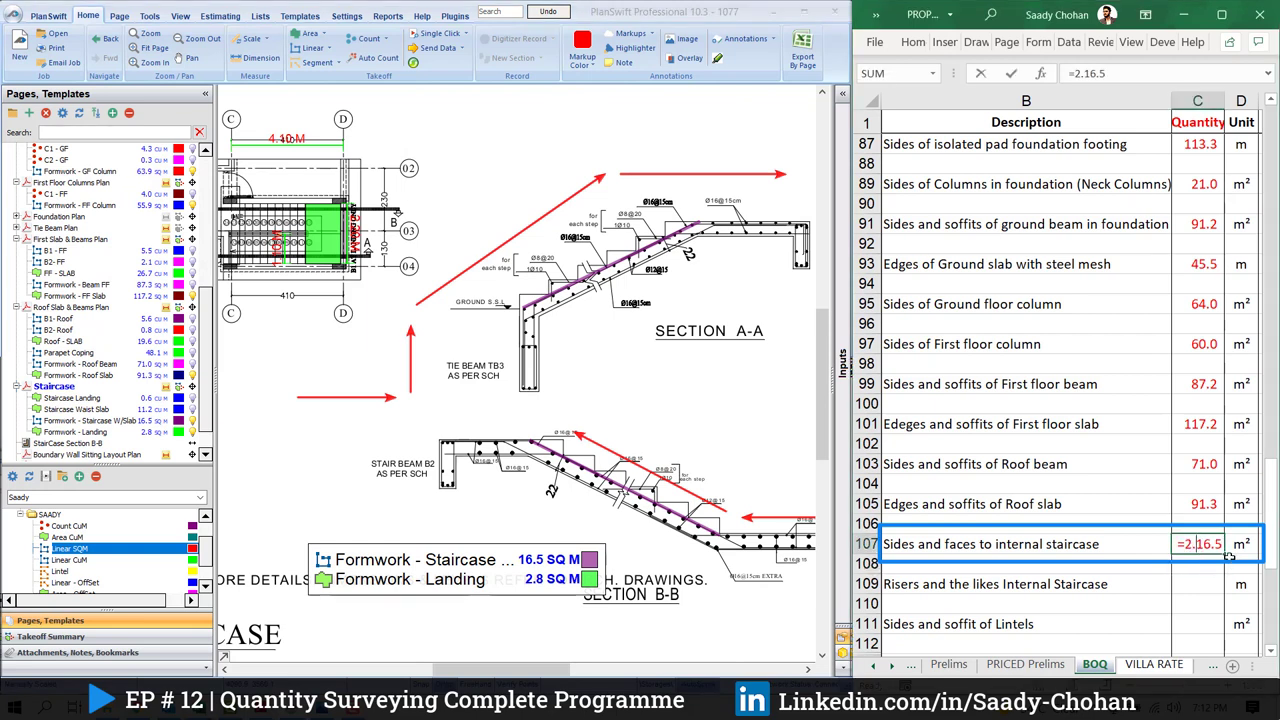
key(Return)
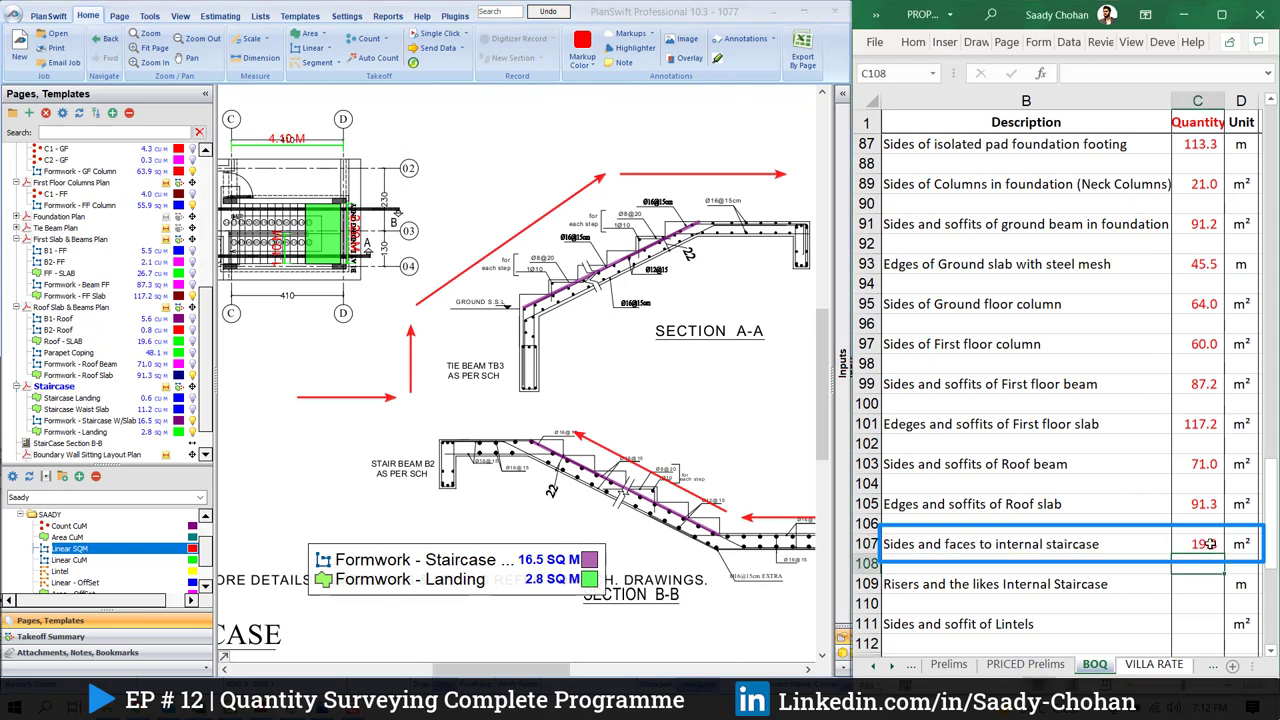
Examine the side formwork of the flights and landing in the reference photo and the staircase section drawings
key(alt+Tab)
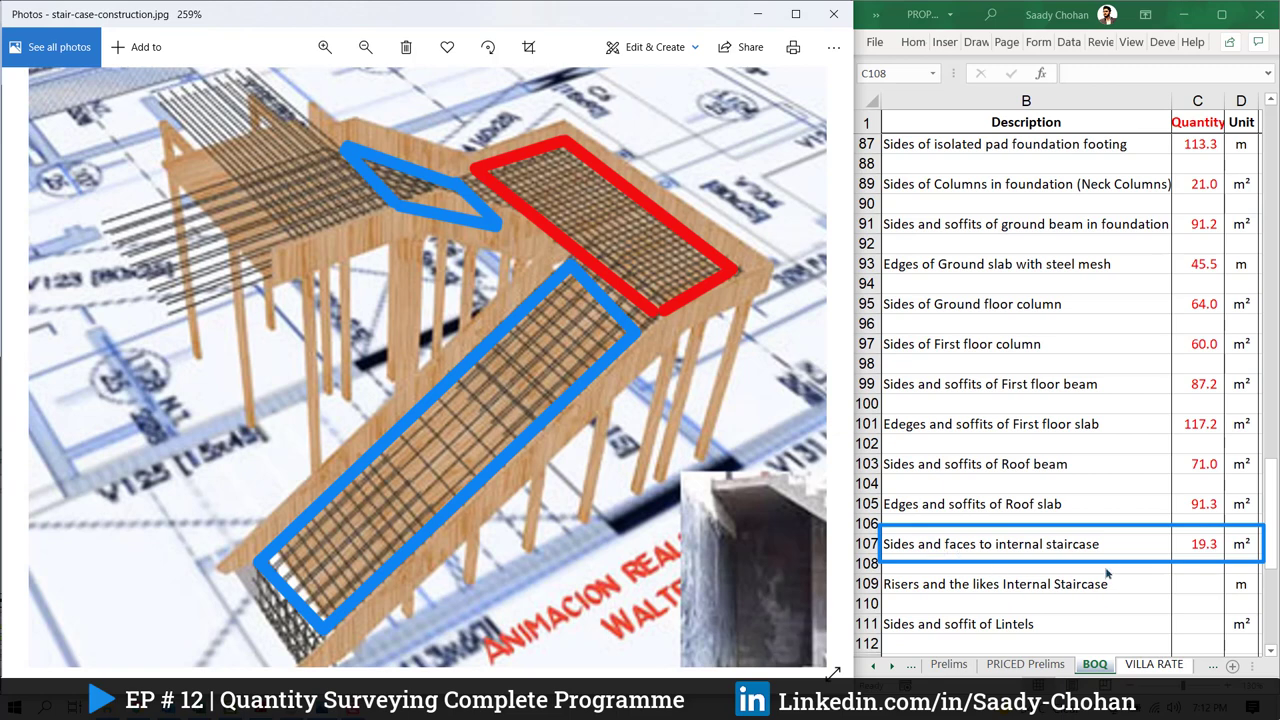
click(1196, 565)
click(1190, 545)
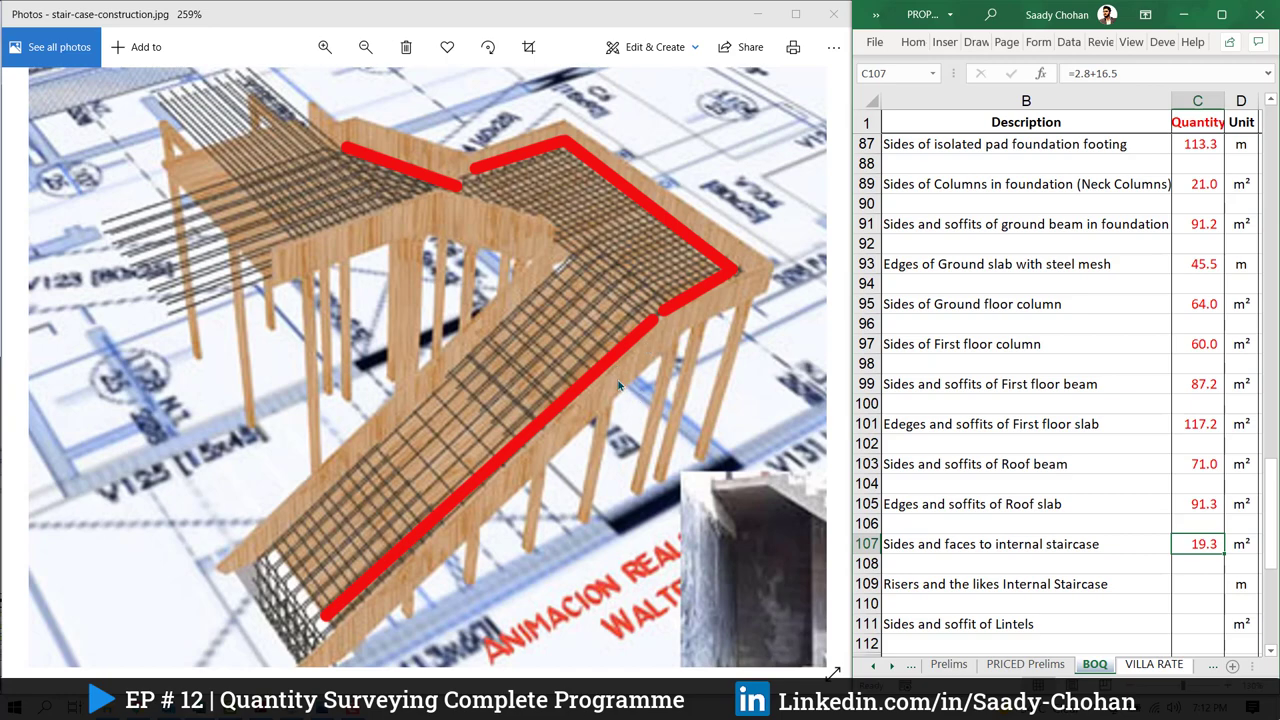
scroll(621, 395, up, 5)
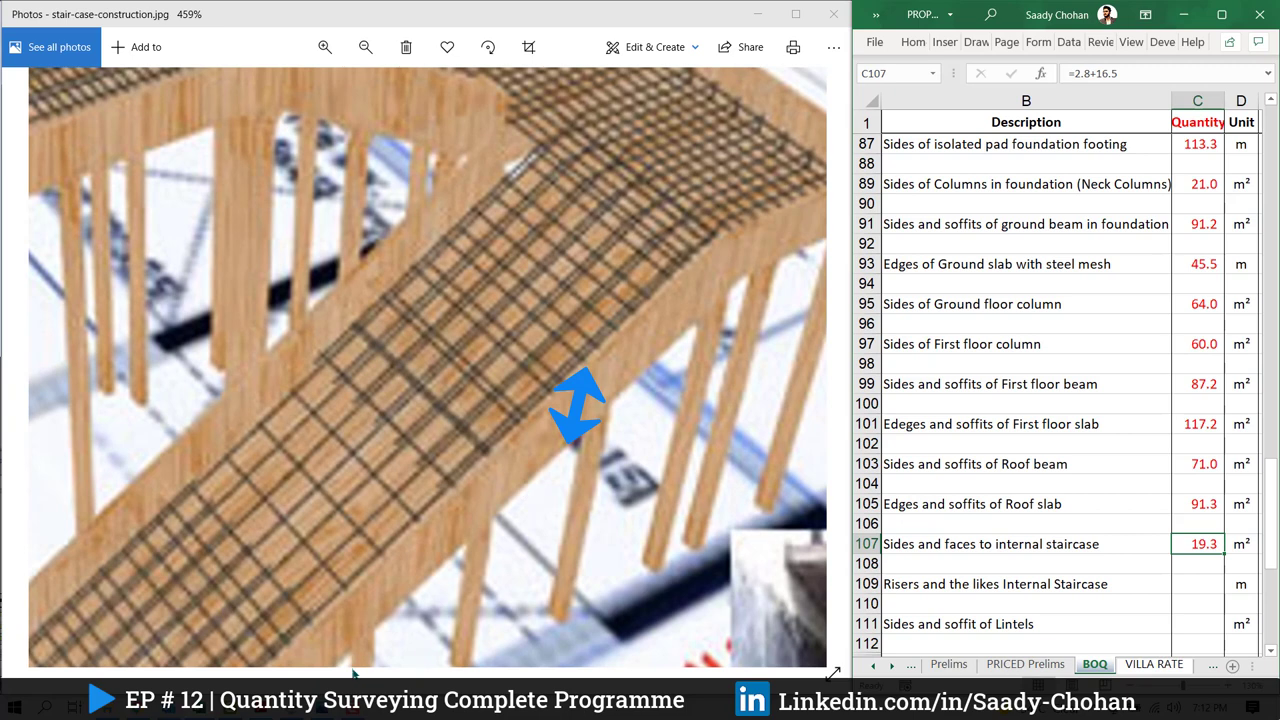
click(356, 707)
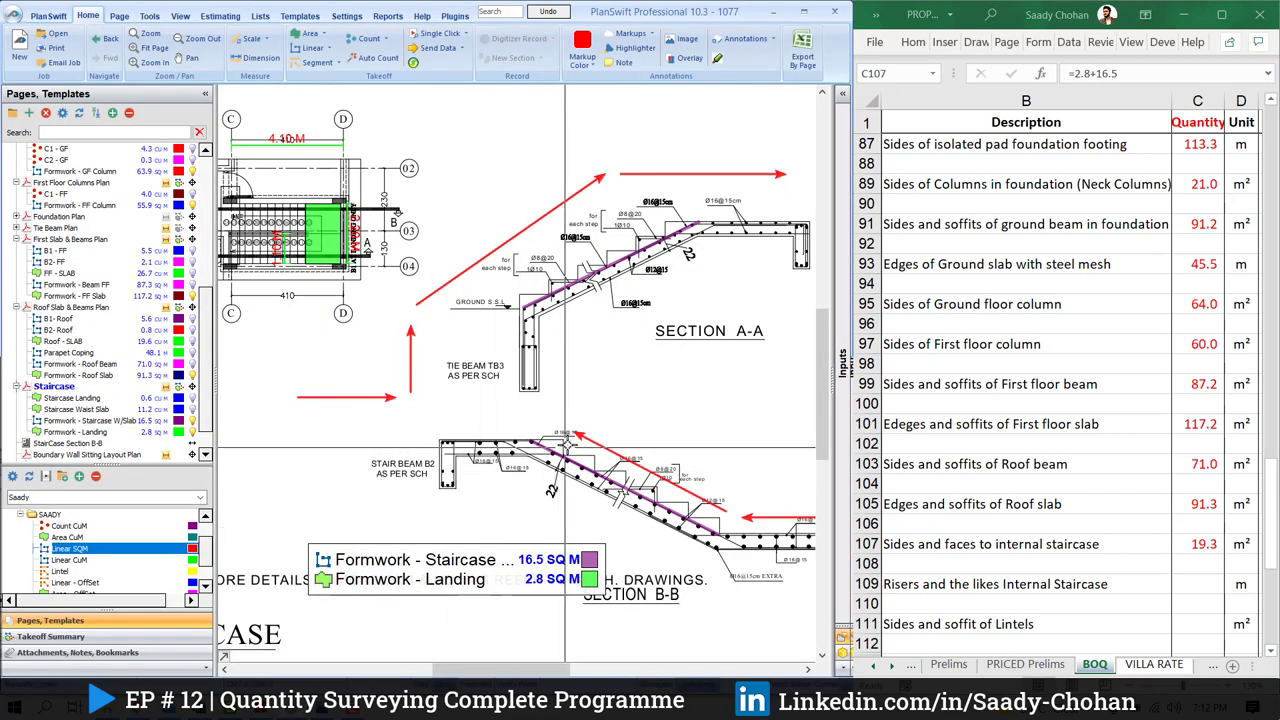
scroll(100, 257, up, 6)
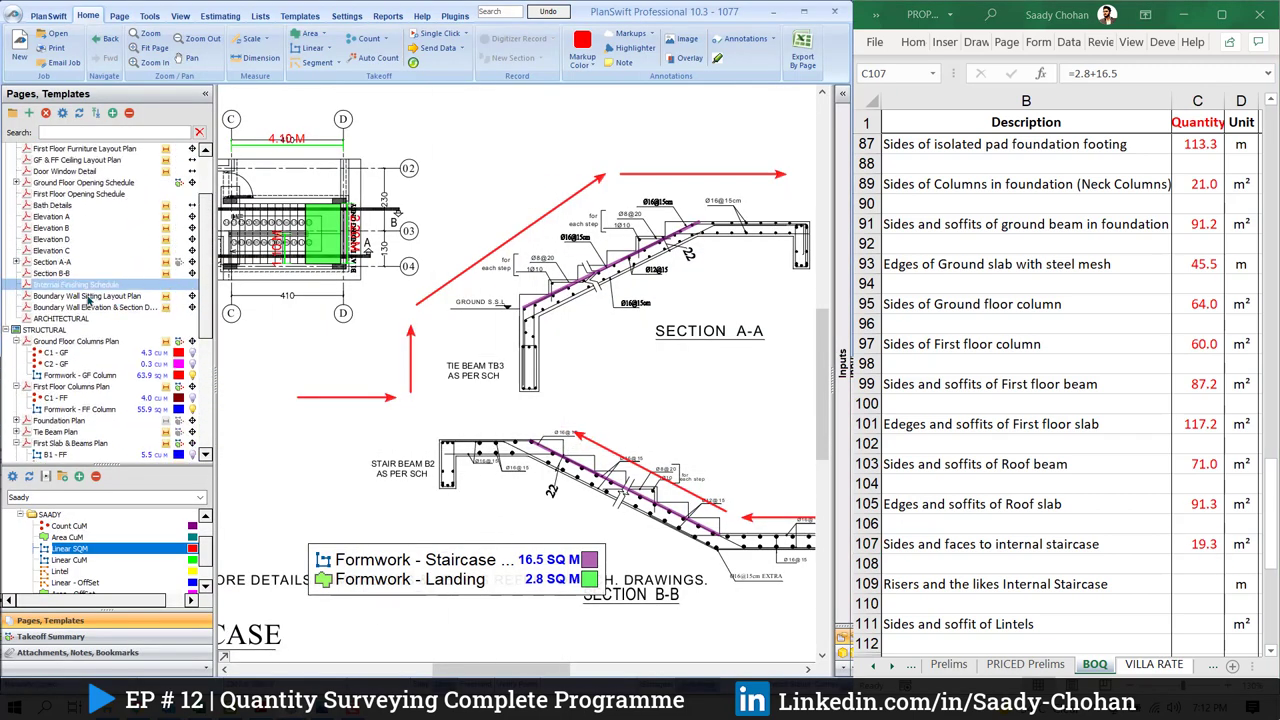
click(62, 262)
scroll(605, 470, up, 10)
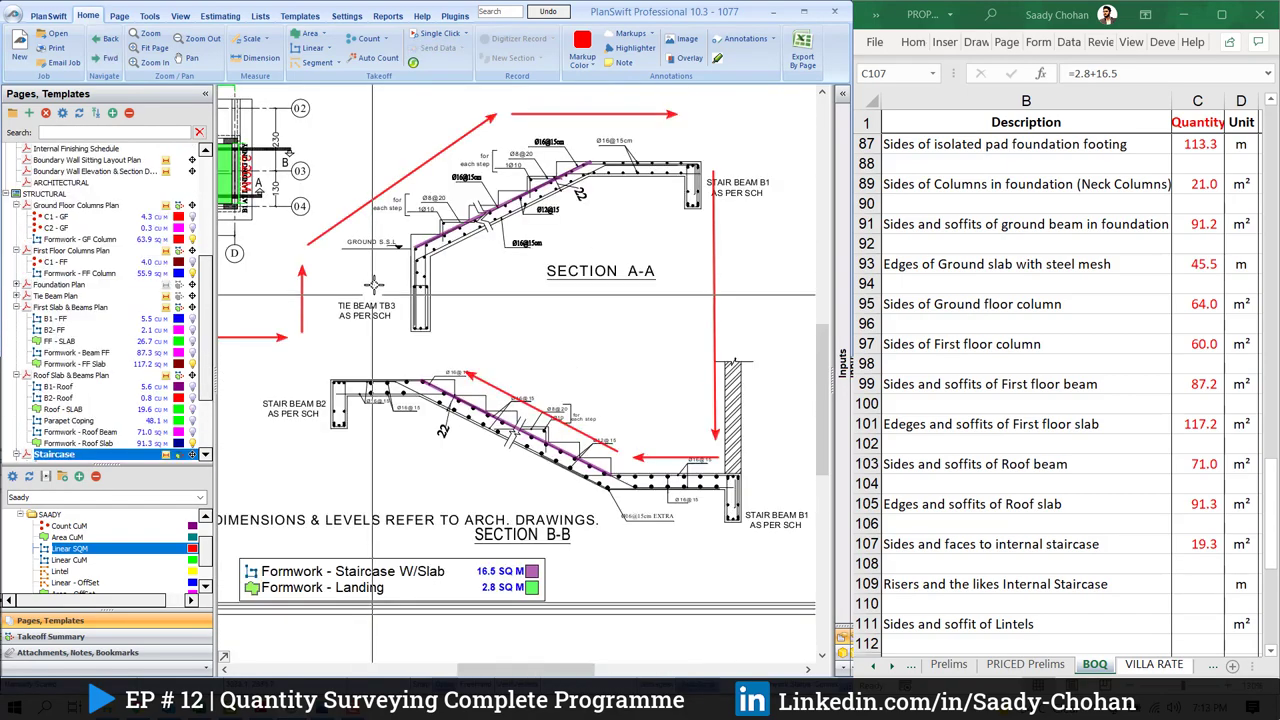
Create a yellow Linear SQM takeoff named Formwork - Staircase Sides with a 0.20 m wall height
double_click(66, 562)
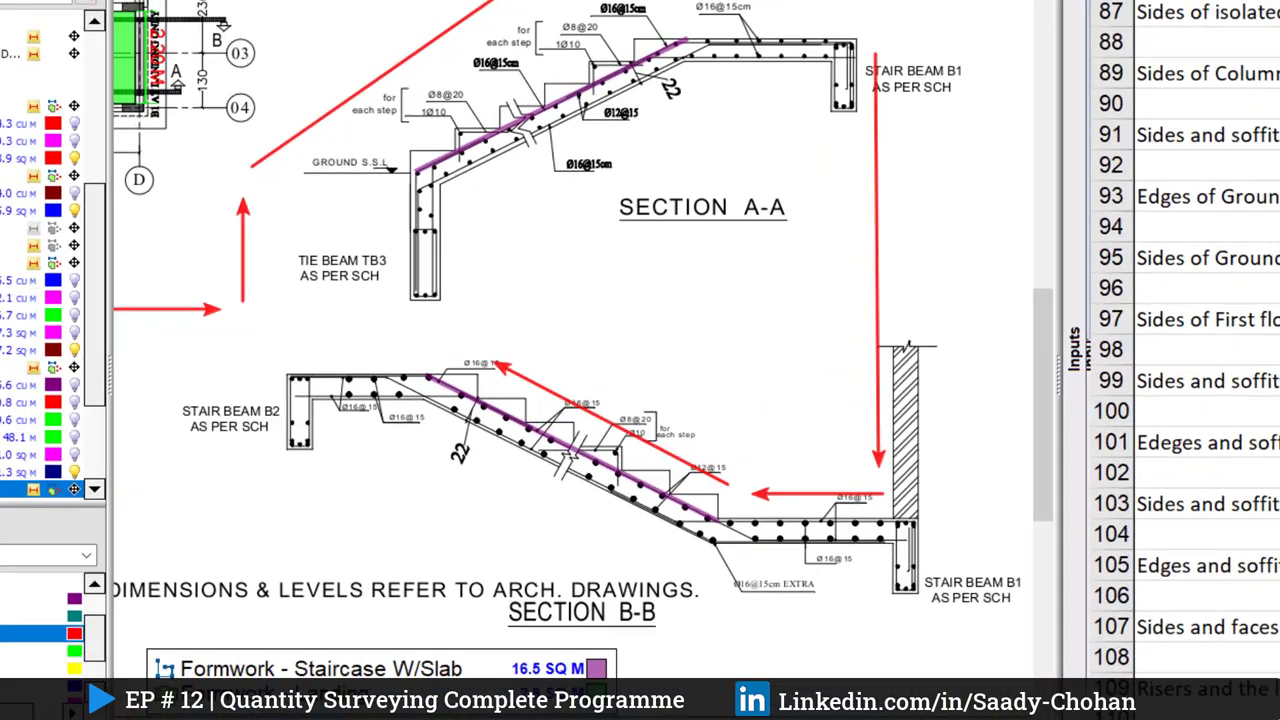
text(Formwork - Sides)
key(BackSpace)
key(BackSpace)
key(BackSpace)
key(BackSpace)
text(taircsae)
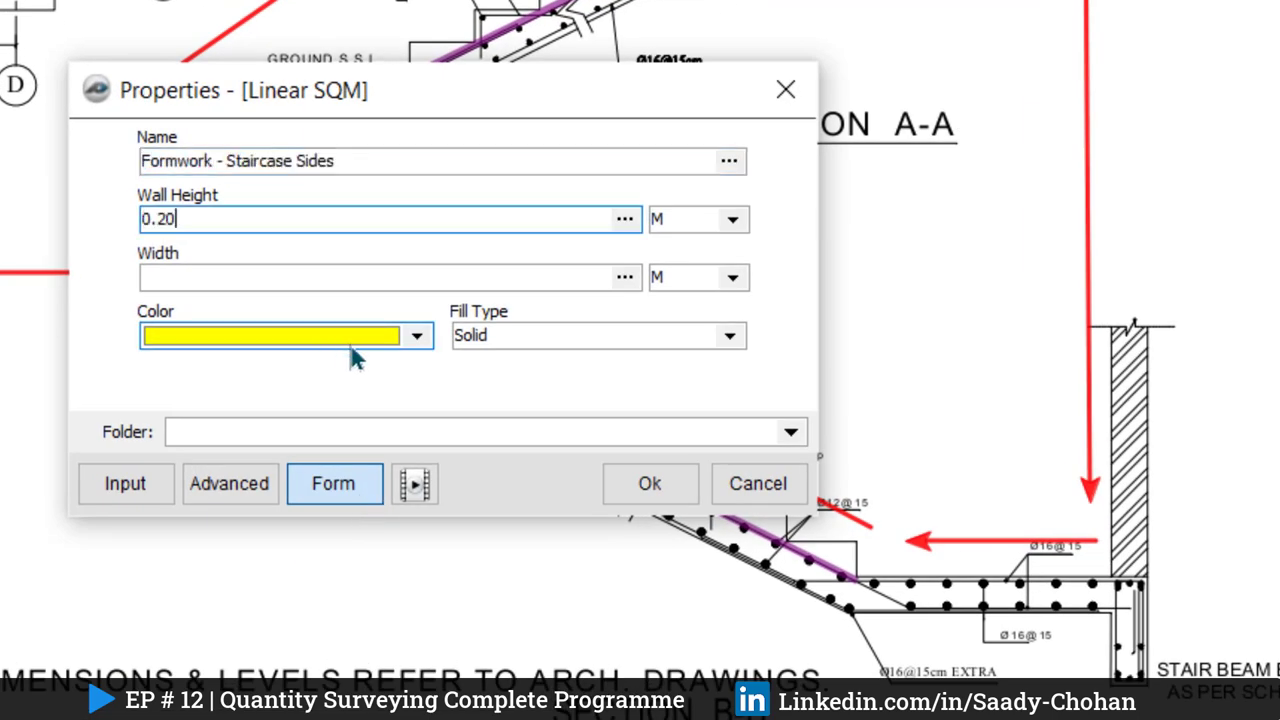
click(648, 483)
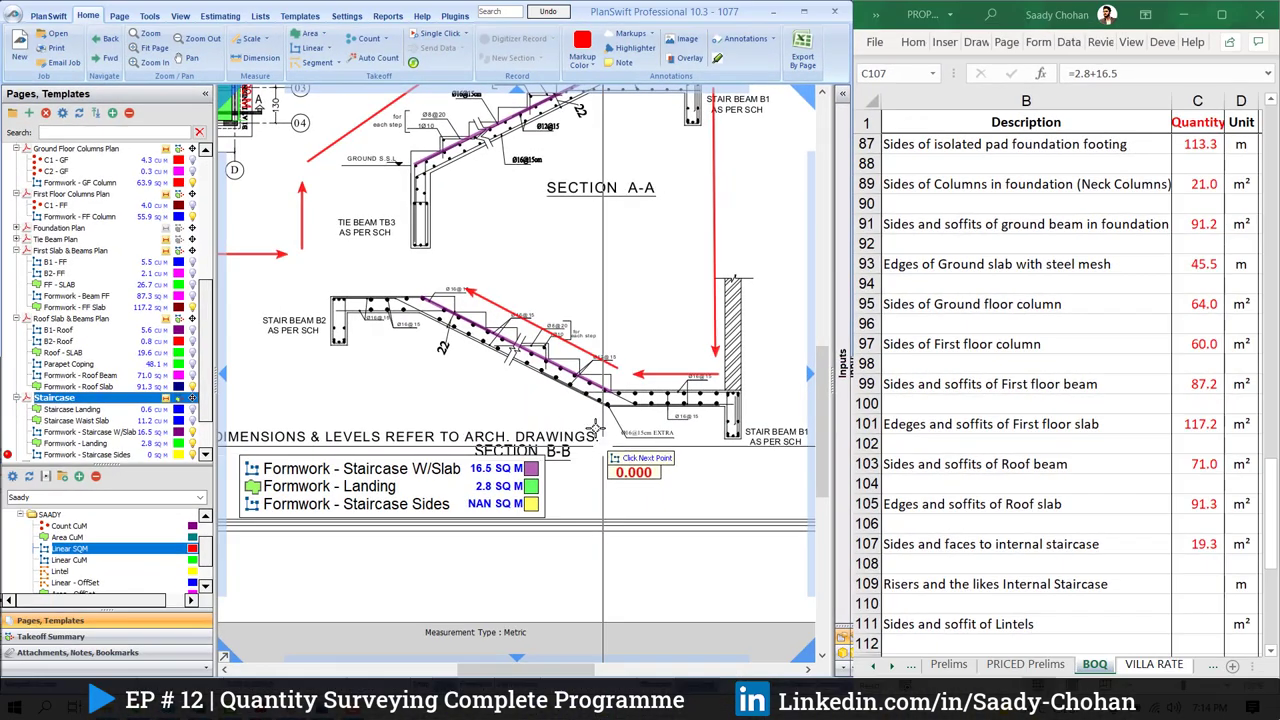
Trace the sloping flights in Section B-B and Section A-A twice each to measure both sides of the stair
drag(602, 408, 645, 454)
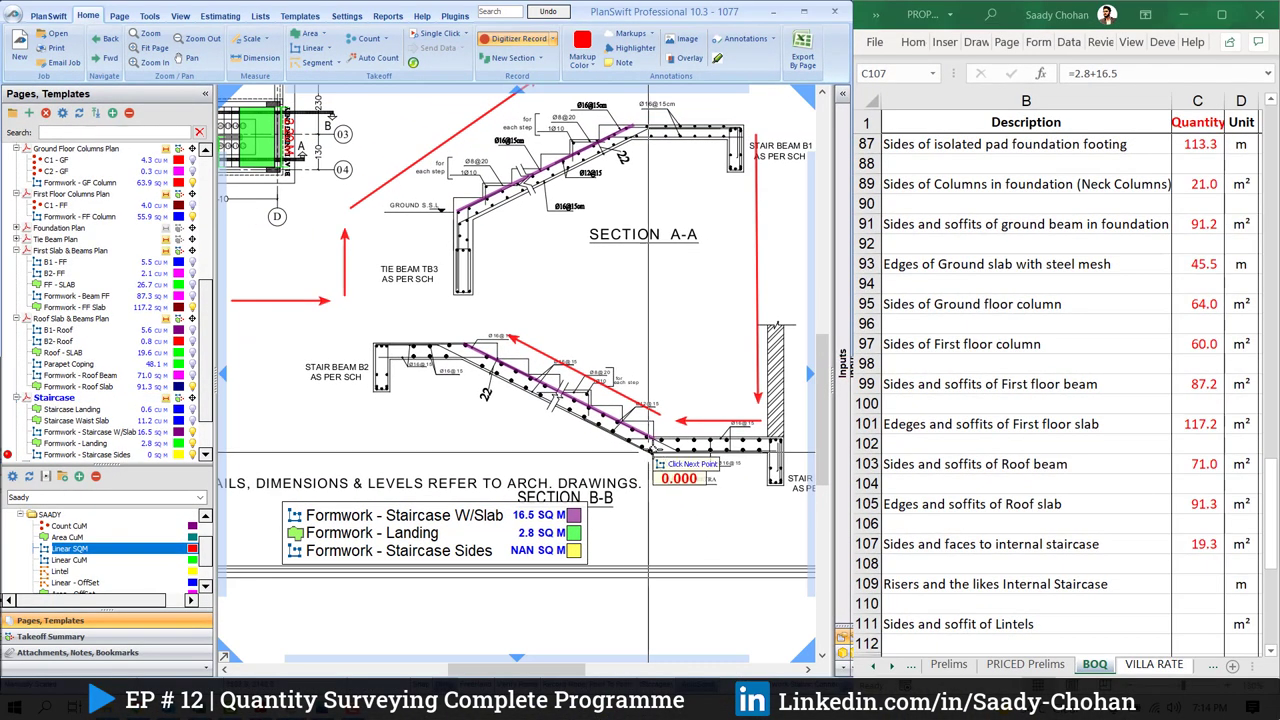
click(463, 344)
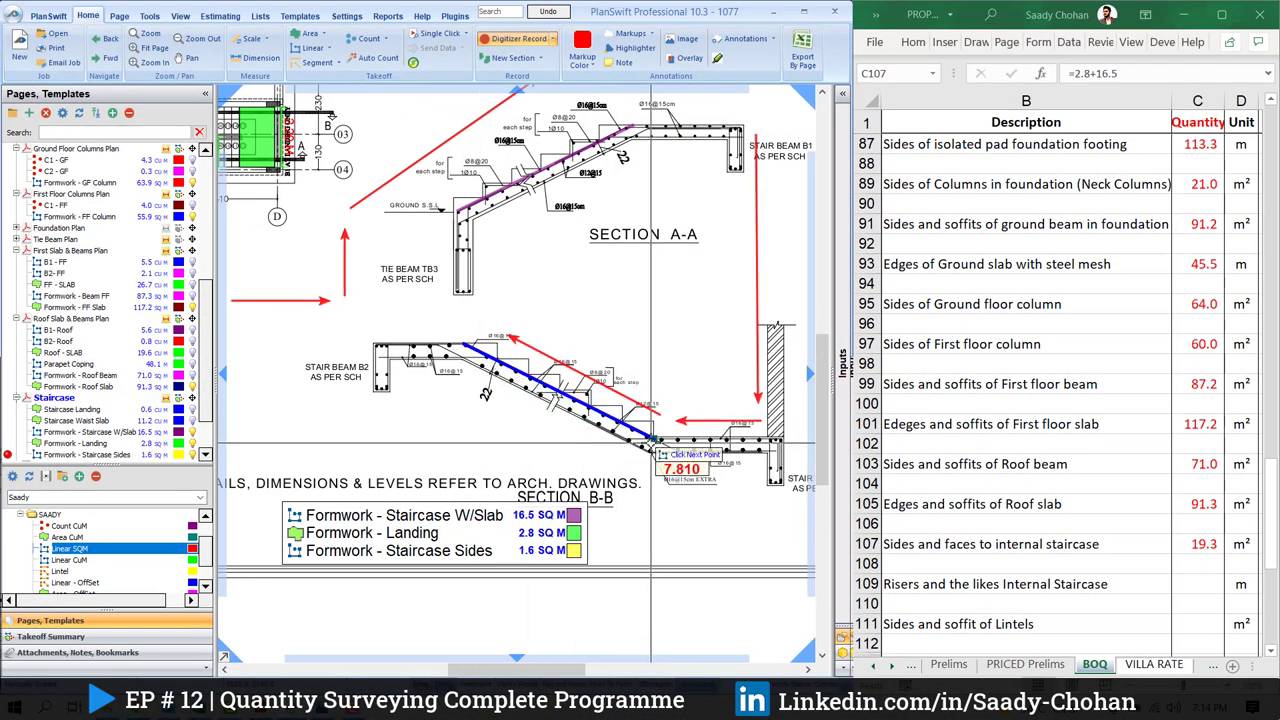
double_click(652, 440)
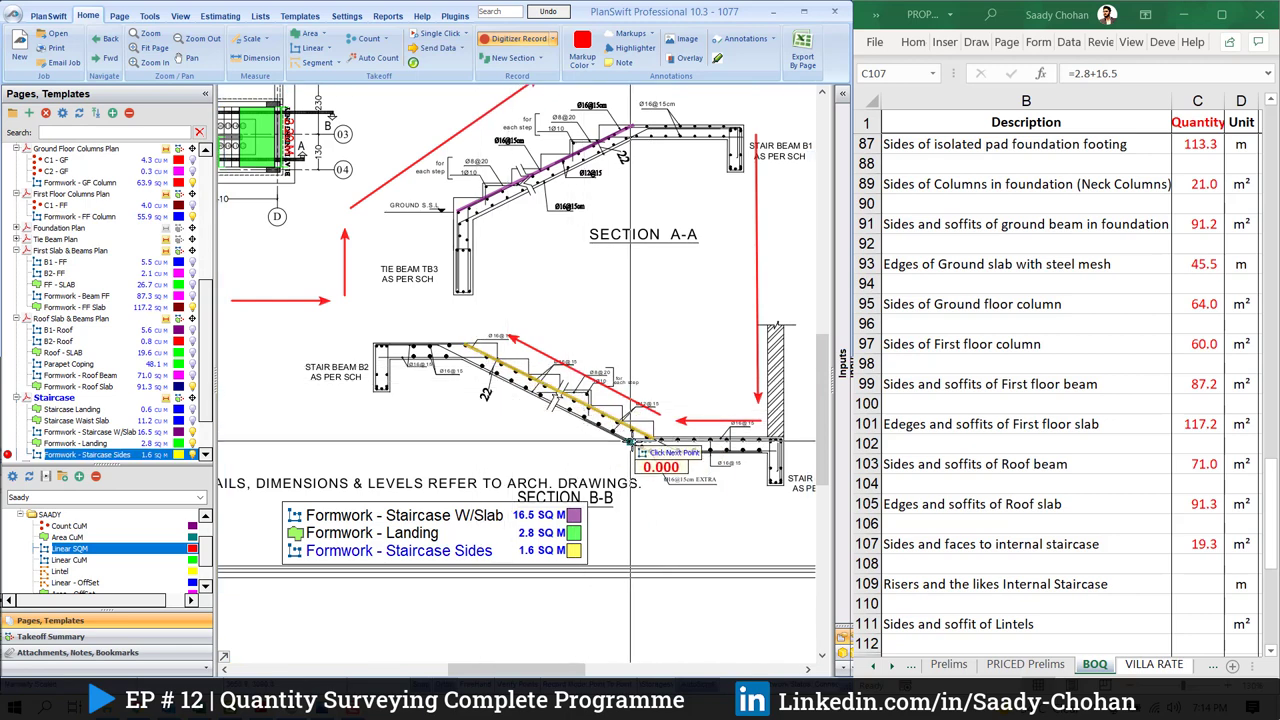
click(652, 440)
double_click(464, 344)
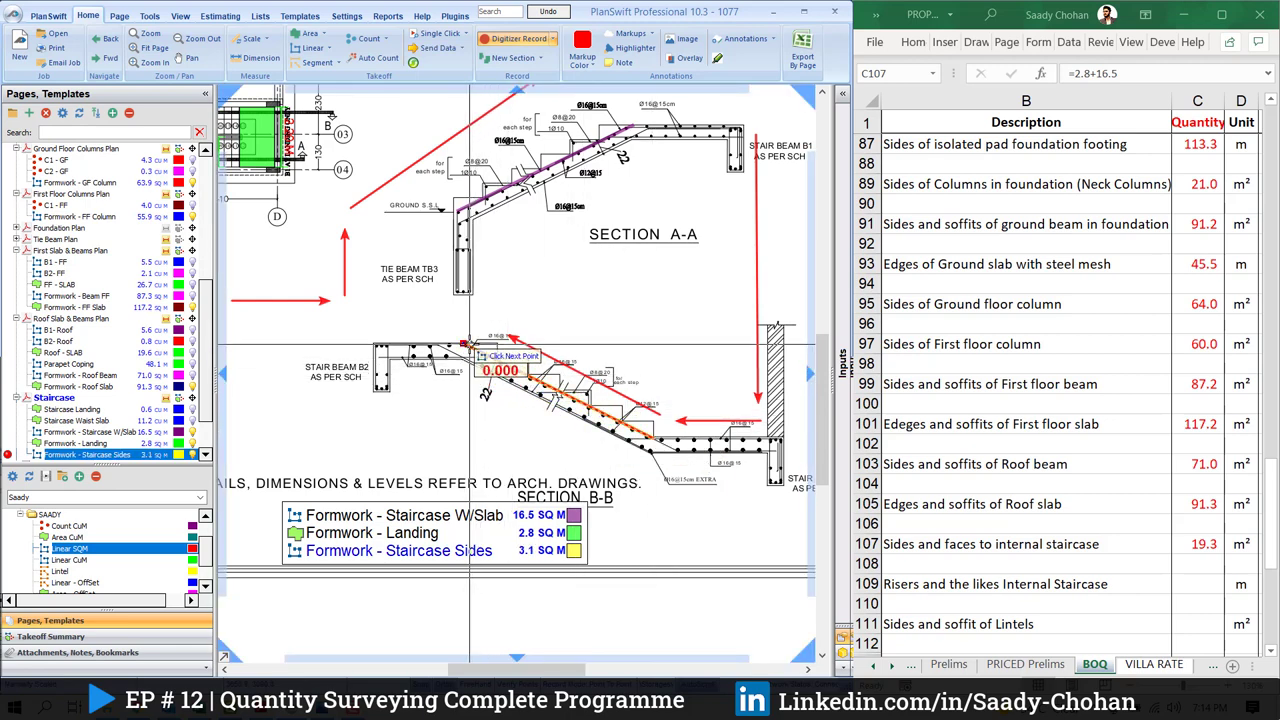
drag(632, 250, 634, 290)
click(633, 166)
double_click(459, 251)
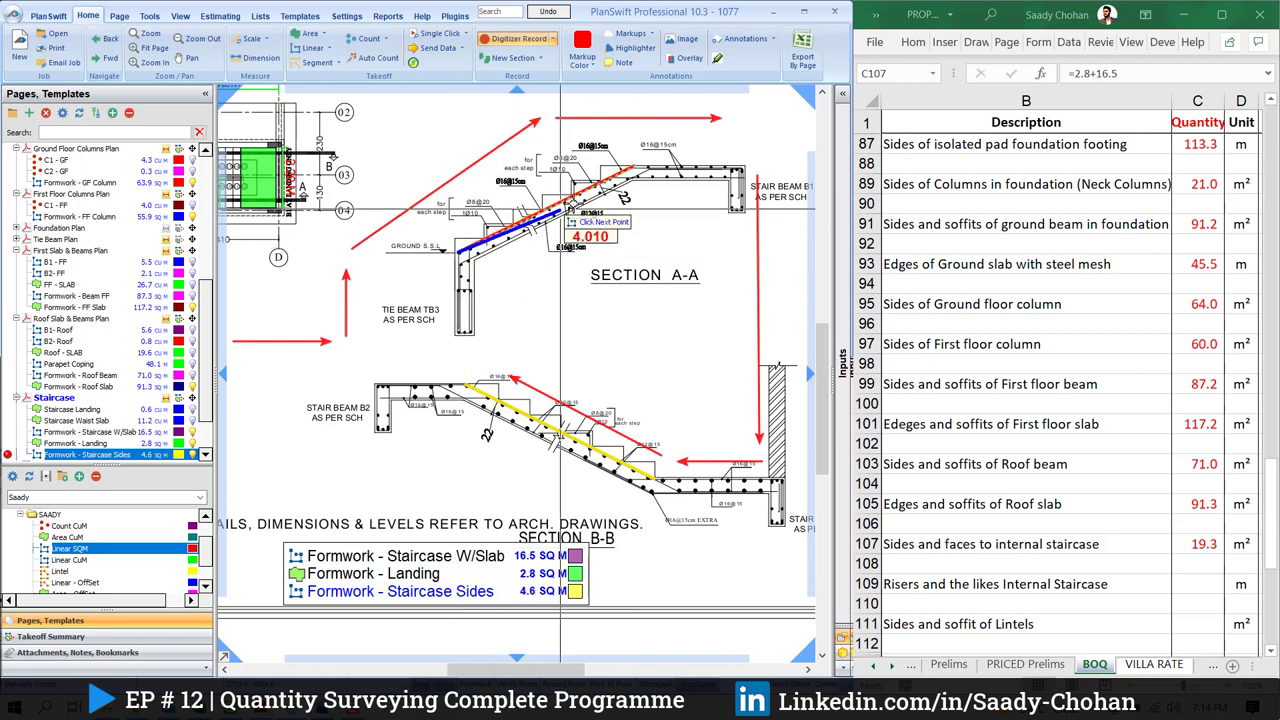
right_click(630, 165)
Enter 6.0 in the quantity cell directly beneath Sides and faces to internal staircase
double_click(1195, 565)
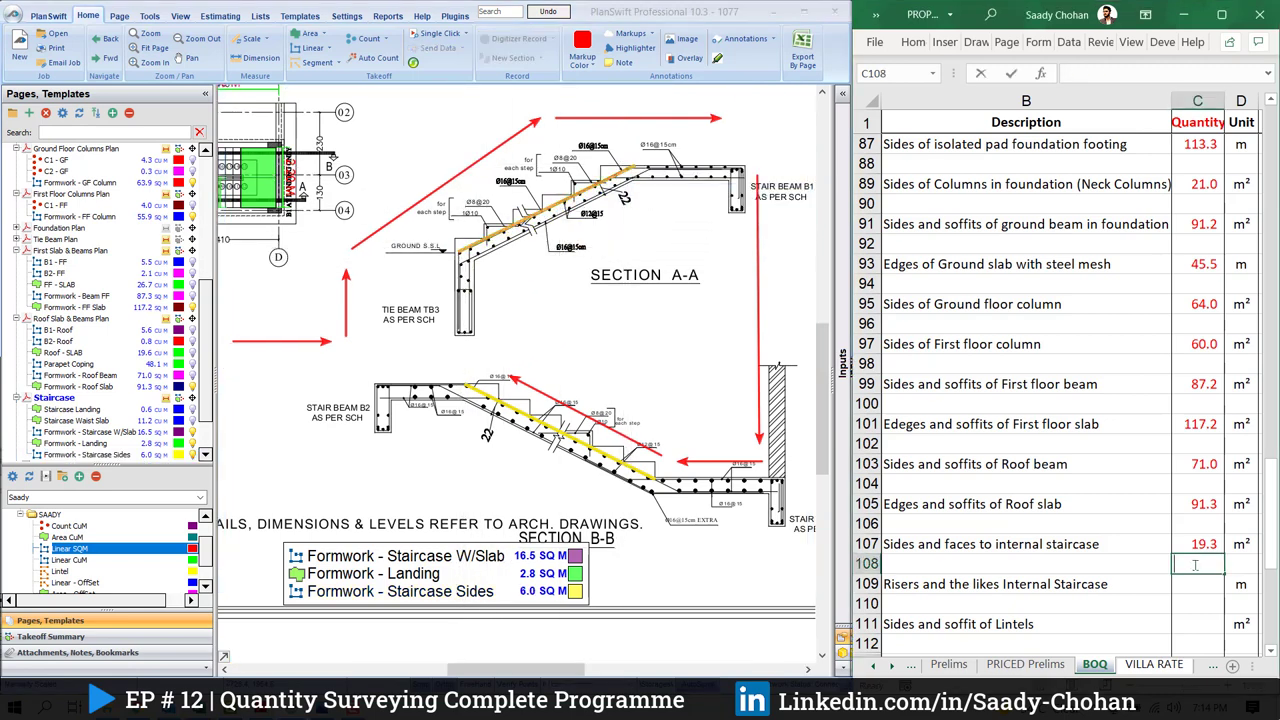
key(Return)
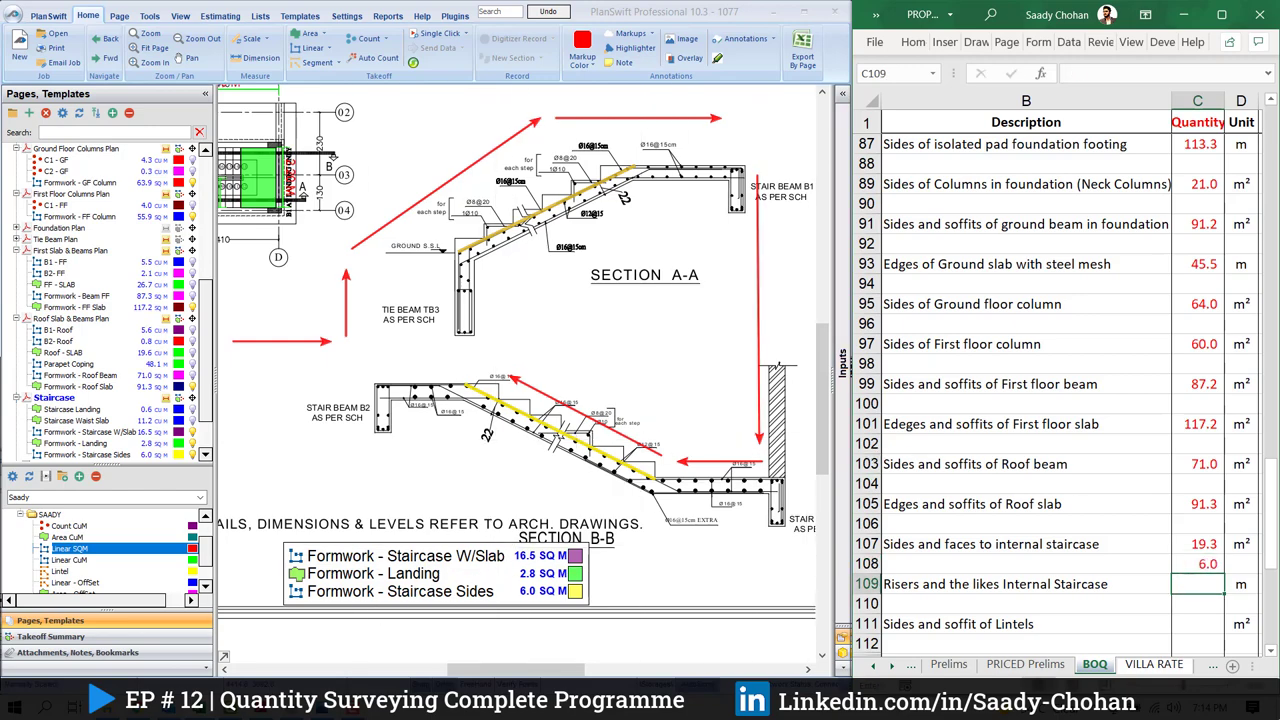
Check the landing edges in the reference photo and trace the landing's three outer edges on the Staircase plan as Formwork - Staircase Sides
click(290, 707)
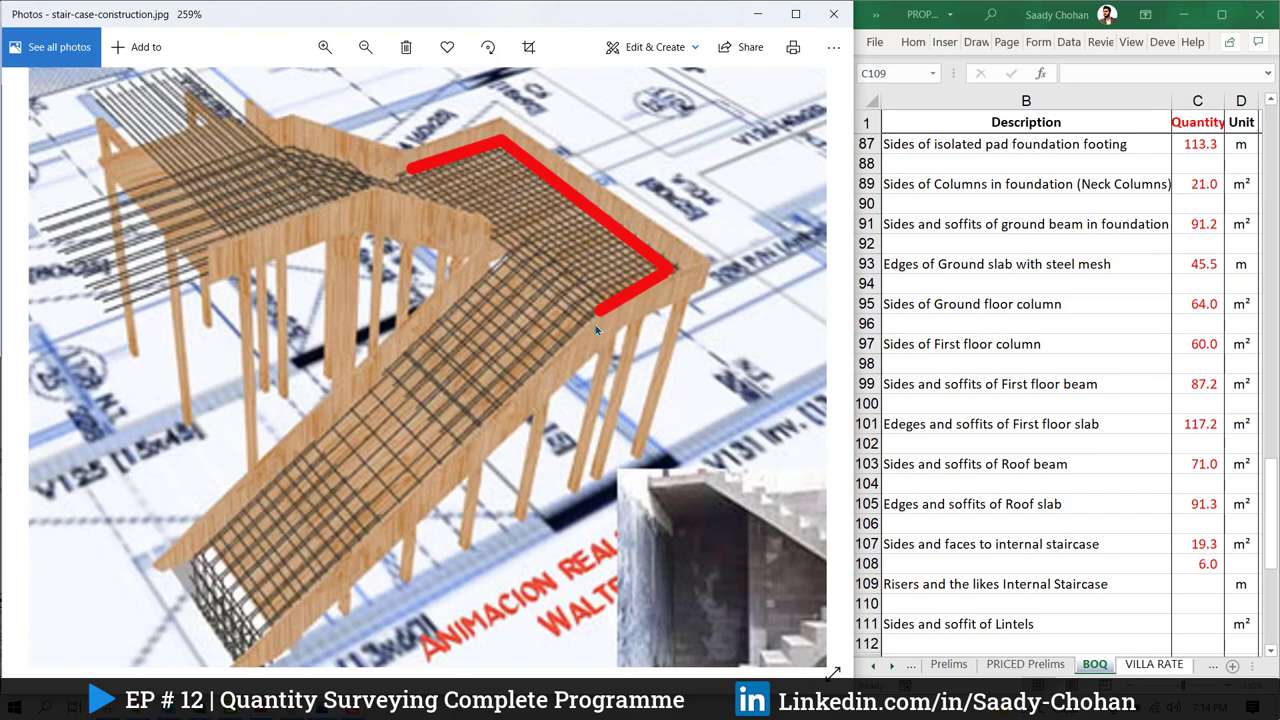
key(alt+Tab)
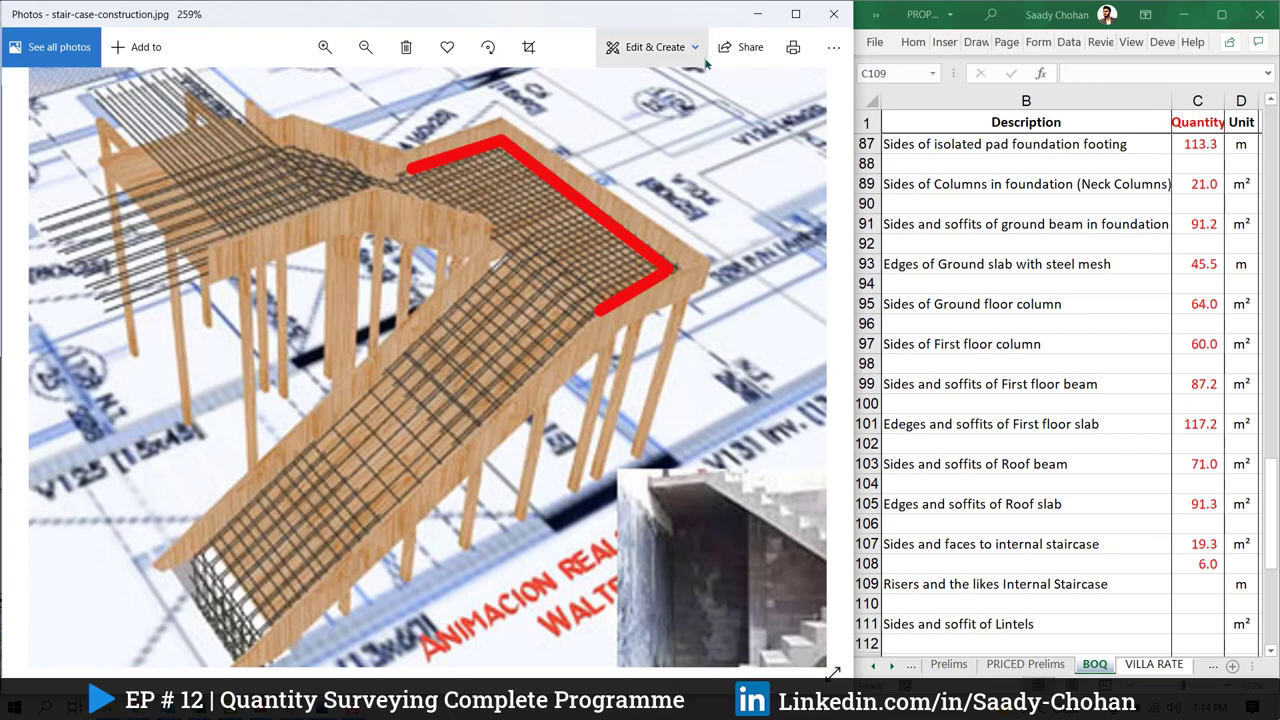
click(757, 14)
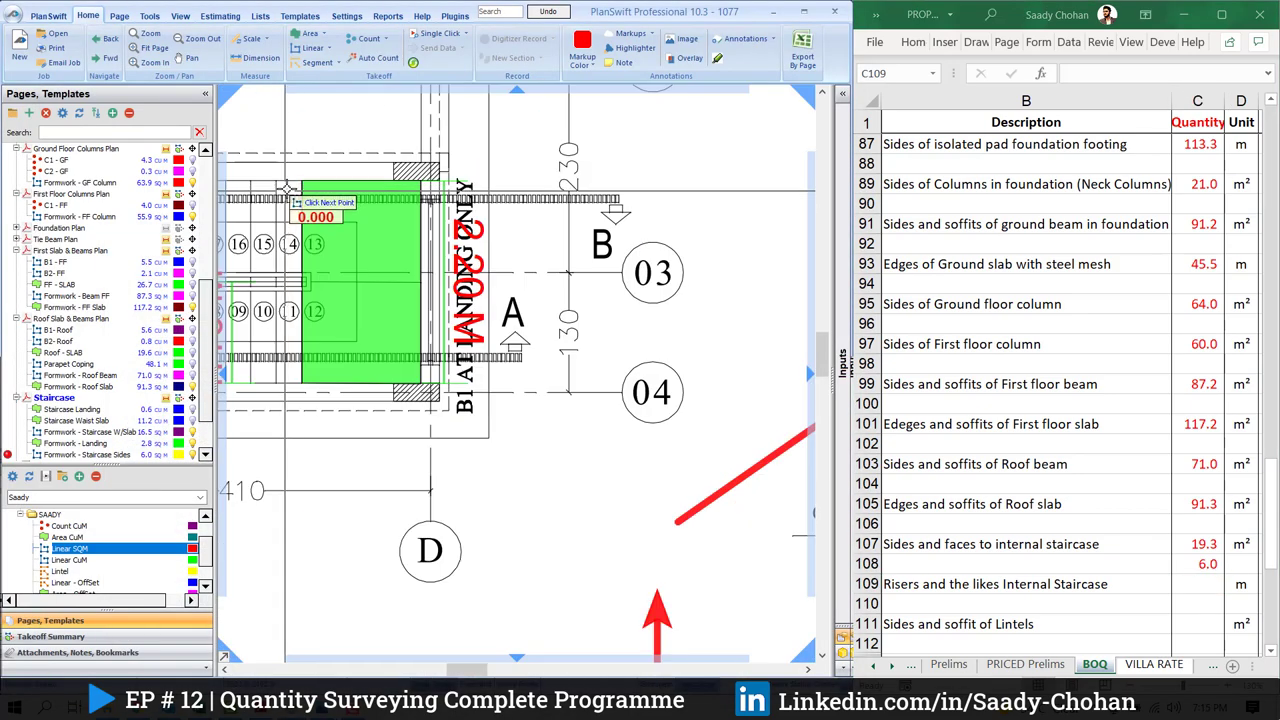
click(302, 180)
click(421, 180)
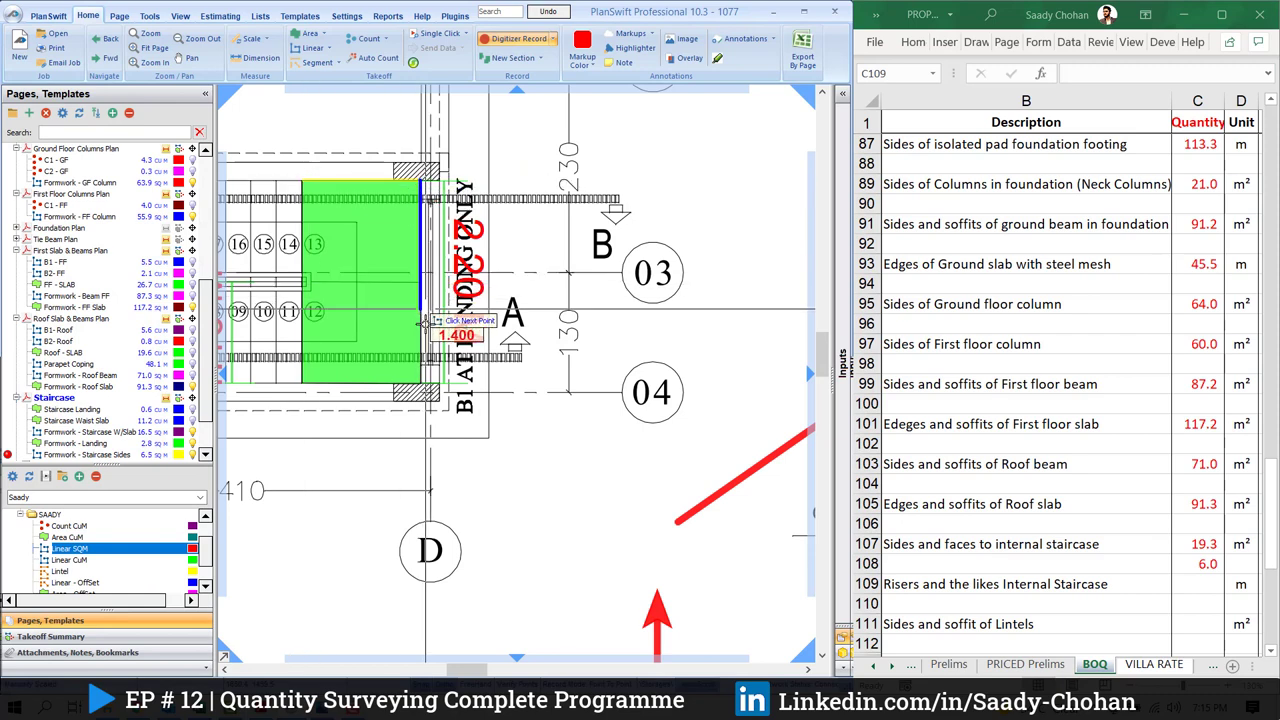
click(420, 381)
double_click(305, 380)
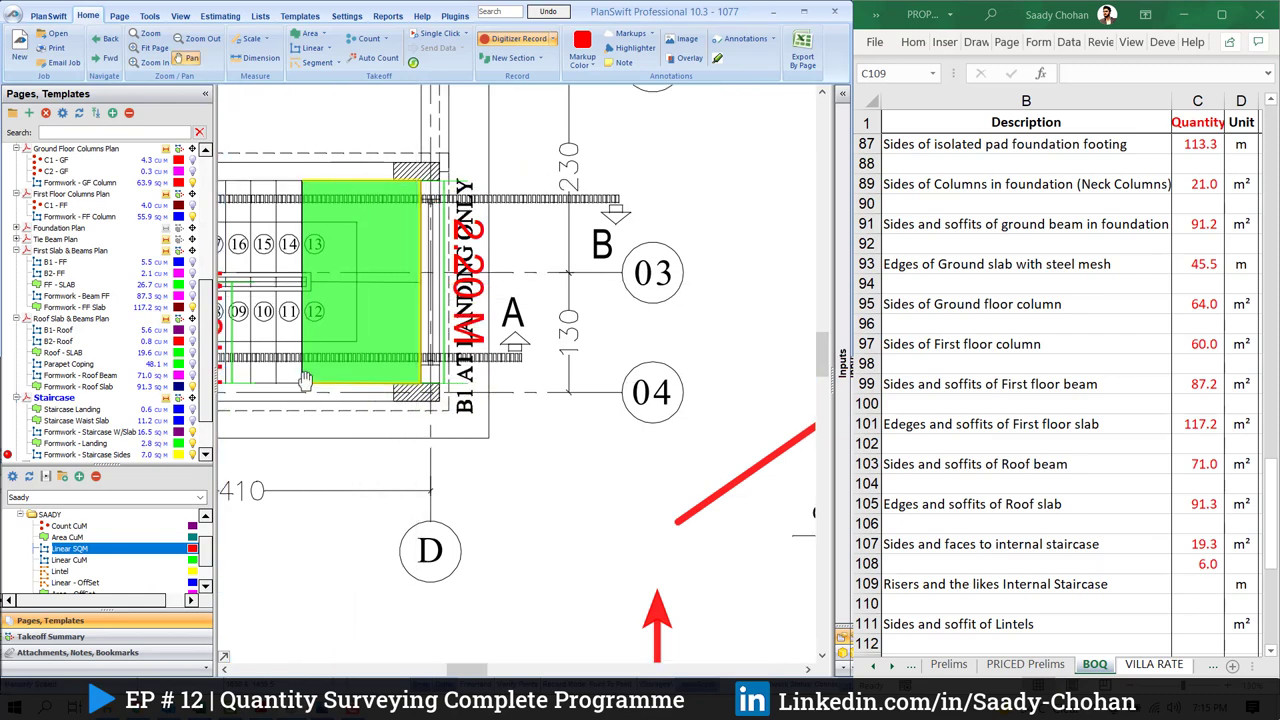
right_click(318, 383)
click(350, 408)
scroll(372, 407, down, 5)
mouse_move(372, 408)
mouse_down()
mouse_move(298, 346)
mouse_move(298, 268)
mouse_up()
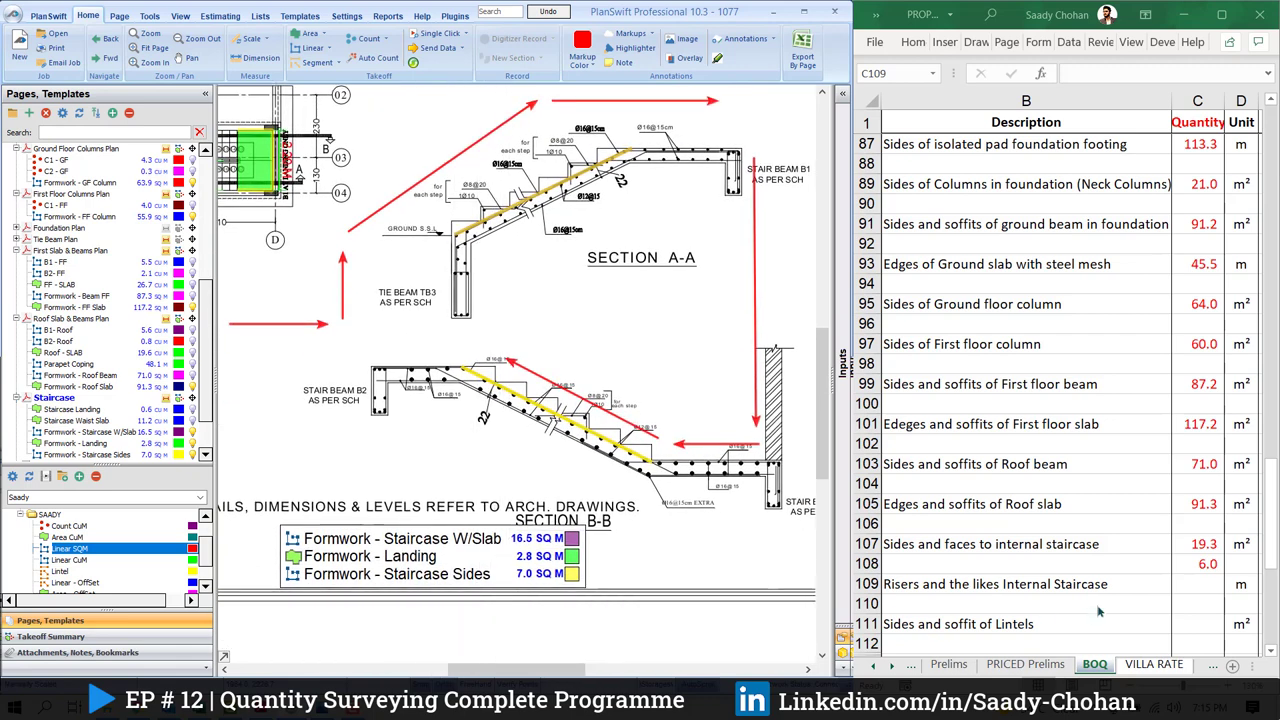
Add the 7.0 m² of staircase side formwork to the Sides and faces to internal staircase quantity, as =2.8+16.5+7
double_click(1200, 582)
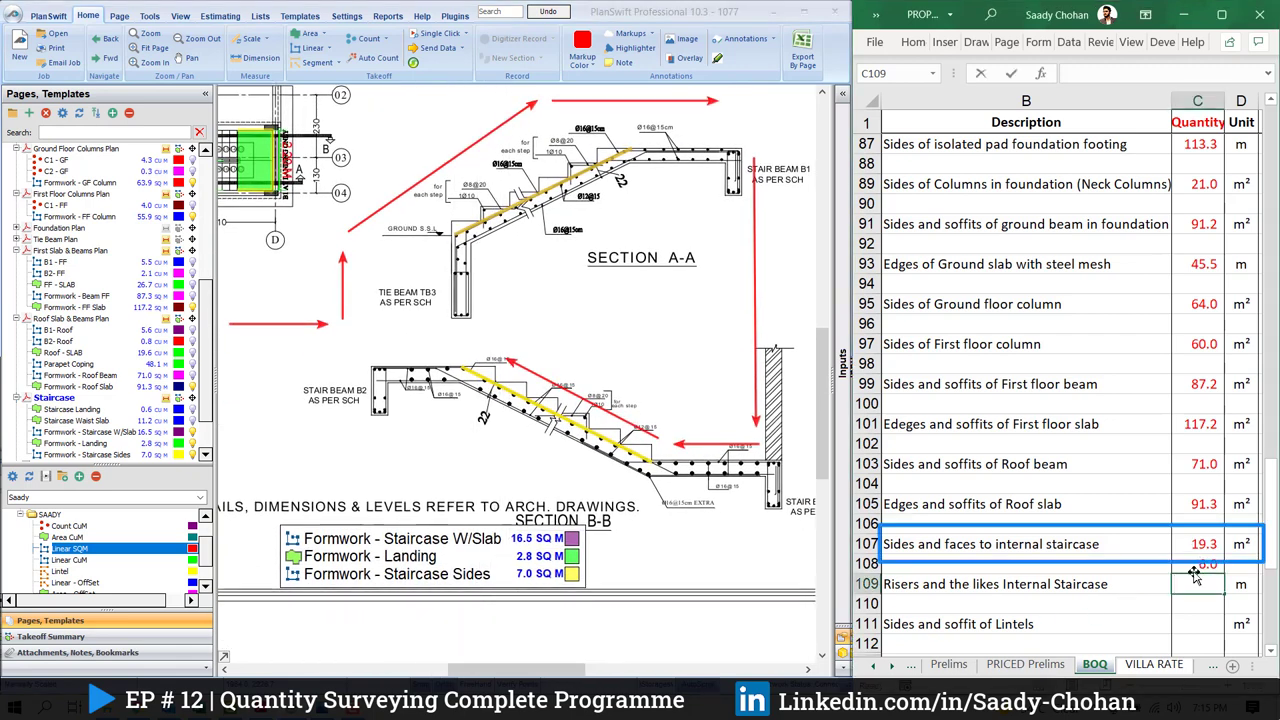
double_click(1181, 544)
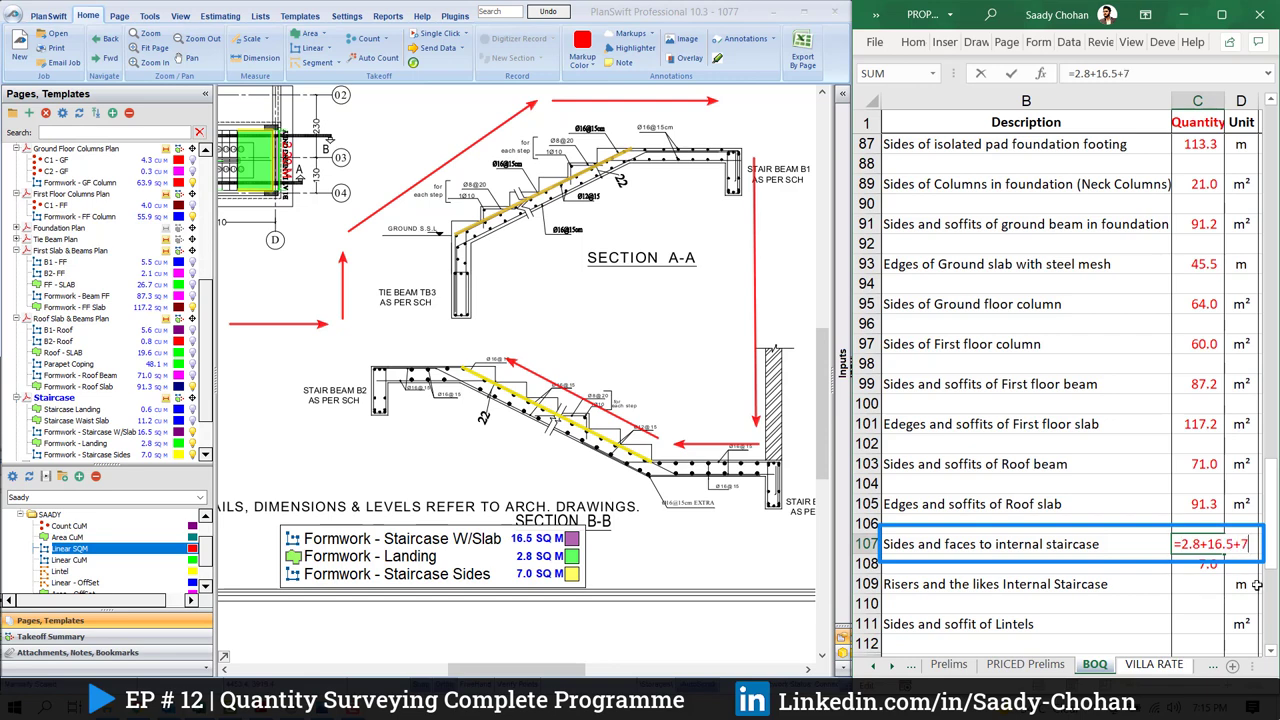
text(+7.0)
key(Return)
Check the riser notes on the architectural stair section and the unit for staircase risers in the NRM 2 PDF
key(alt+Tab)
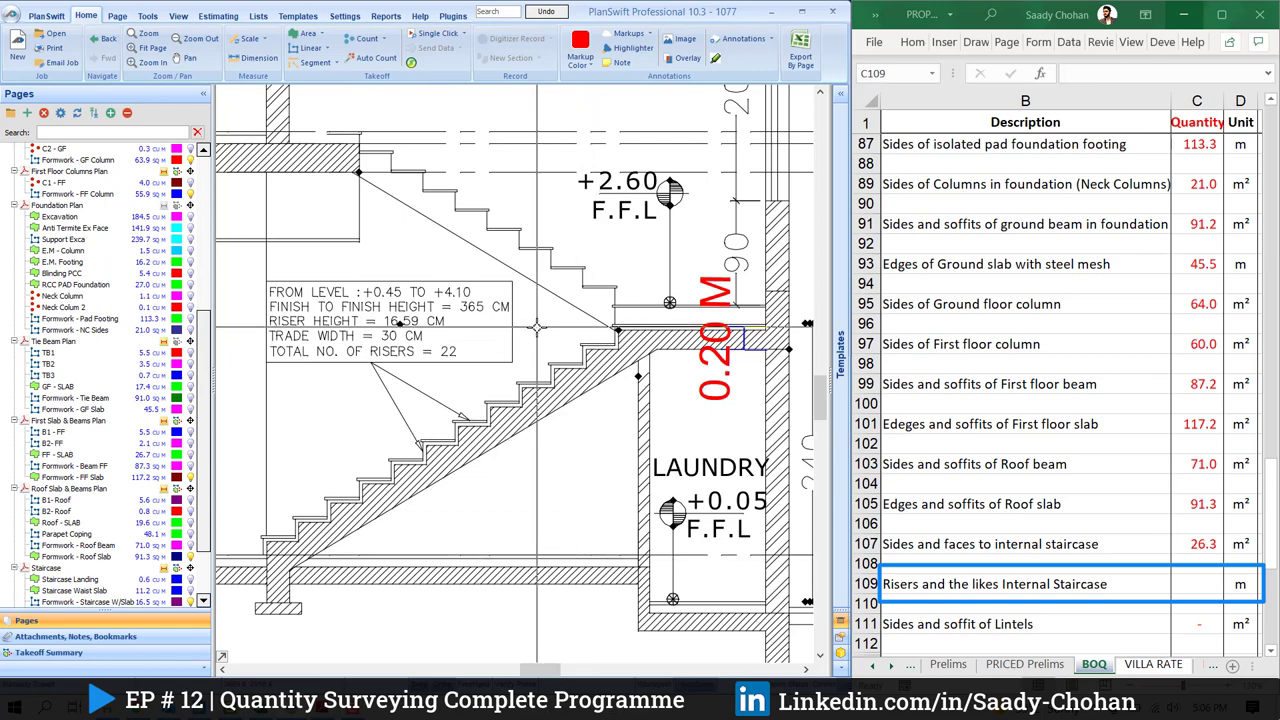
scroll(550, 332, down, 3)
scroll(548, 330, up, 2)
scroll(548, 330, up, 1)
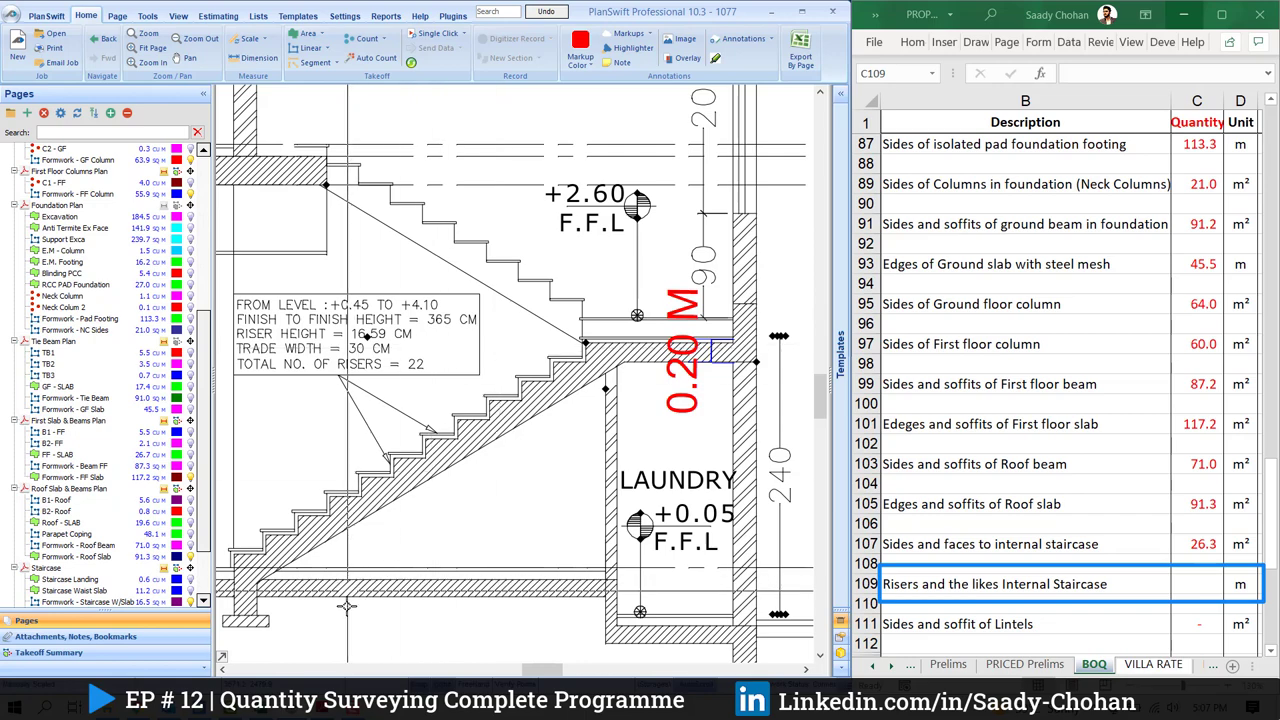
mouse_move(323, 706)
click(322, 625)
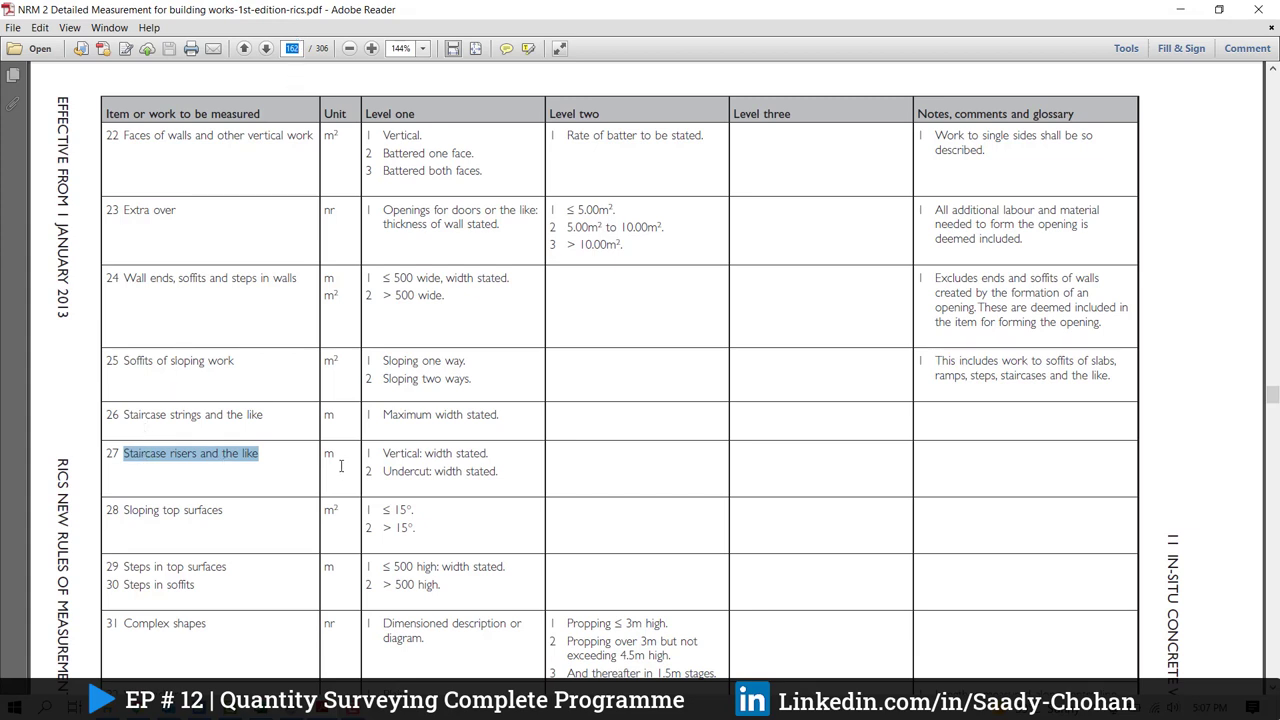
click(1180, 9)
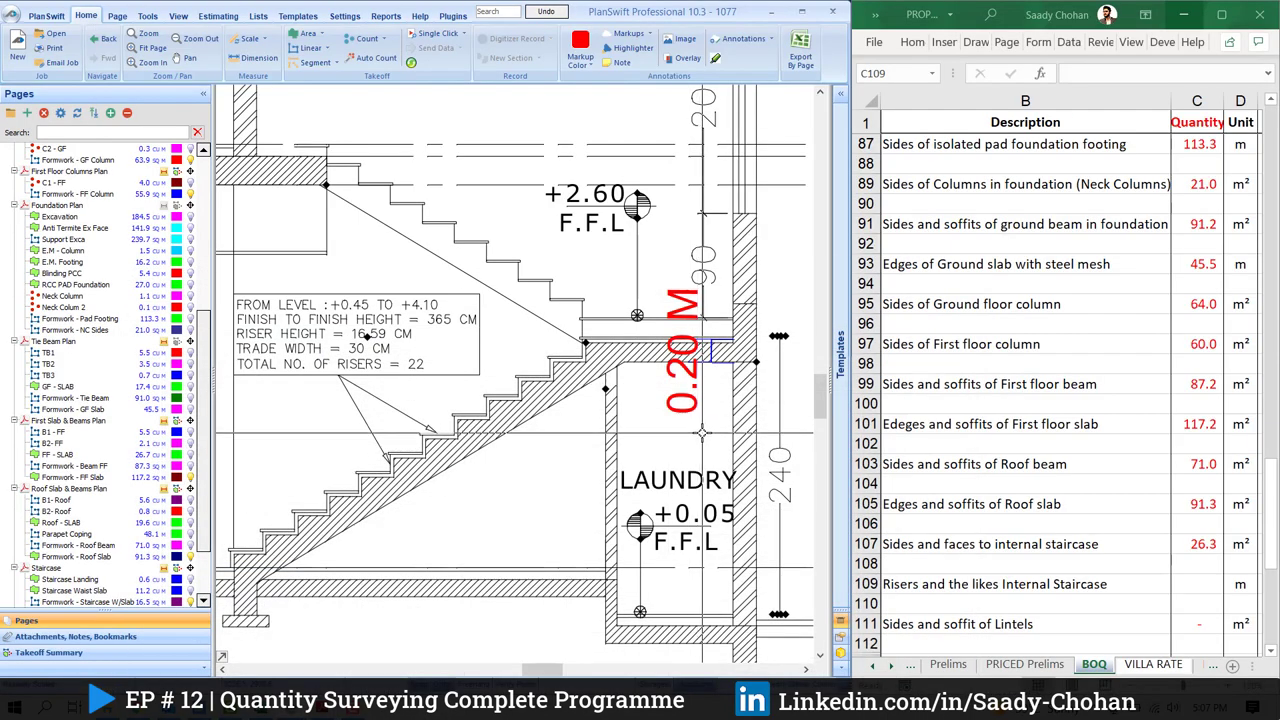
Enter =22*1.1 as the quantity for Risers and the likes Internal Staircase
click(1204, 582)
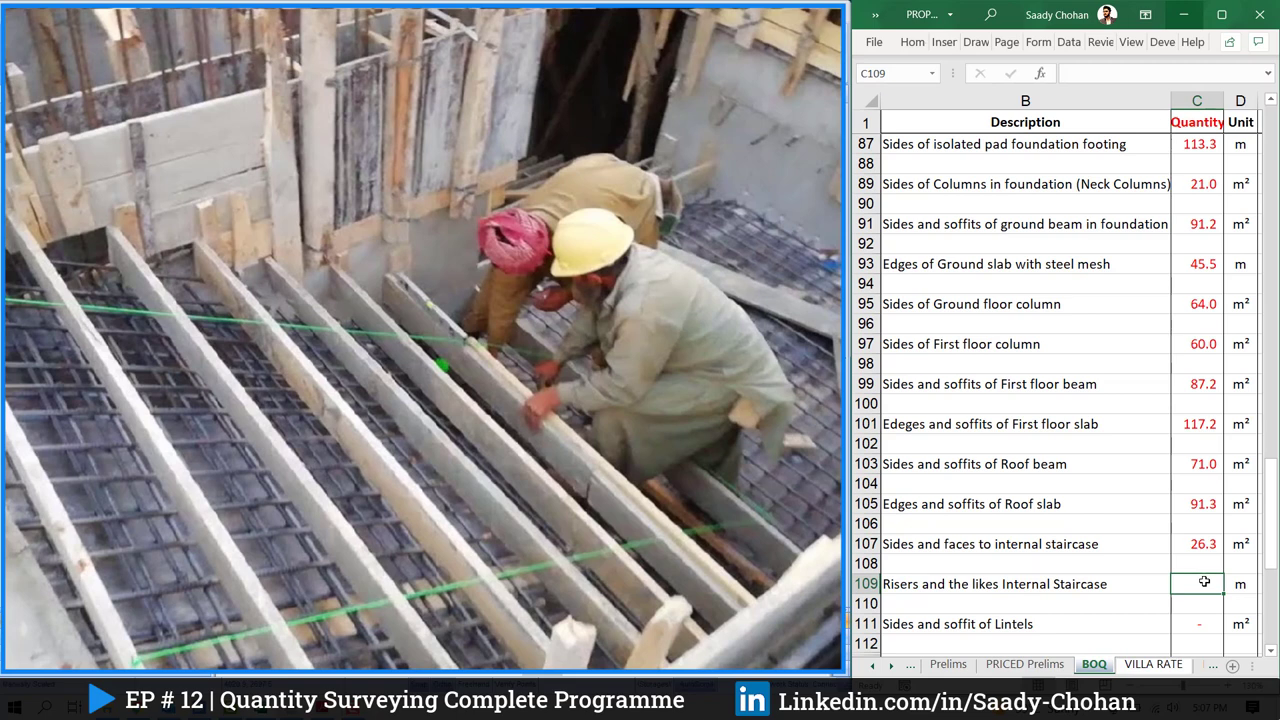
double_click(1204, 581)
text(=)
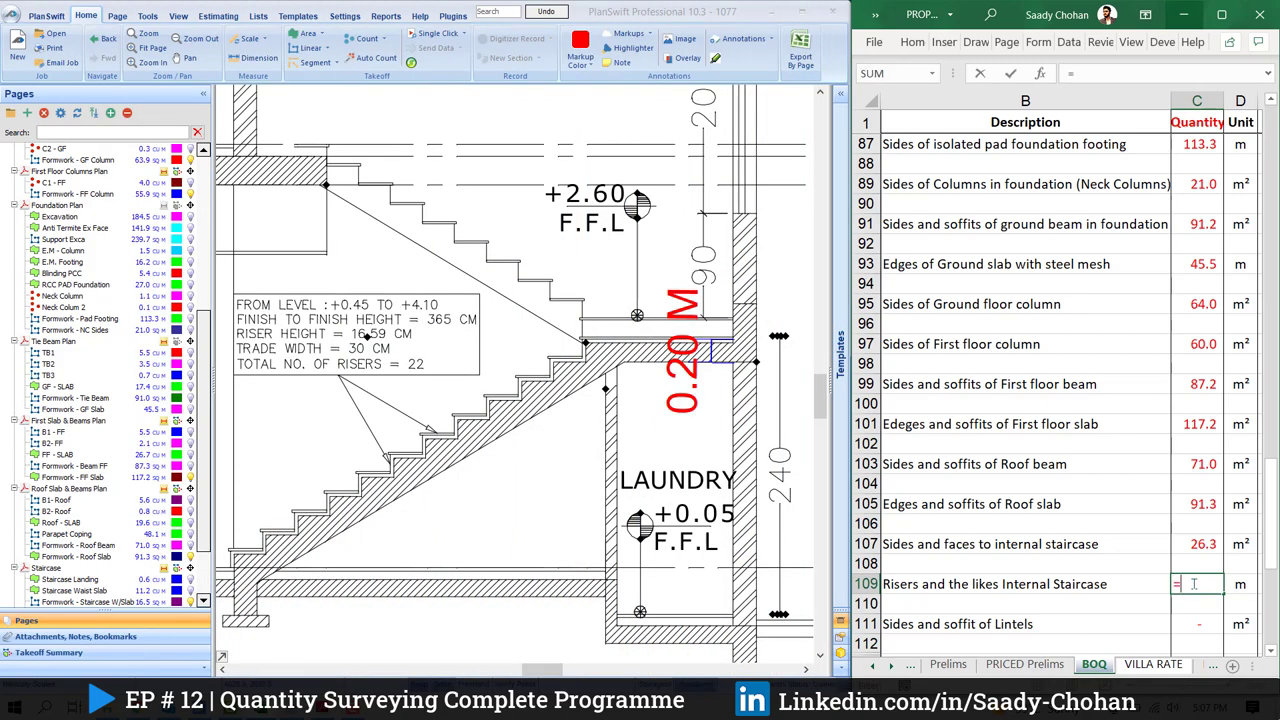
text(22)
text(*1.1)
key(Return)
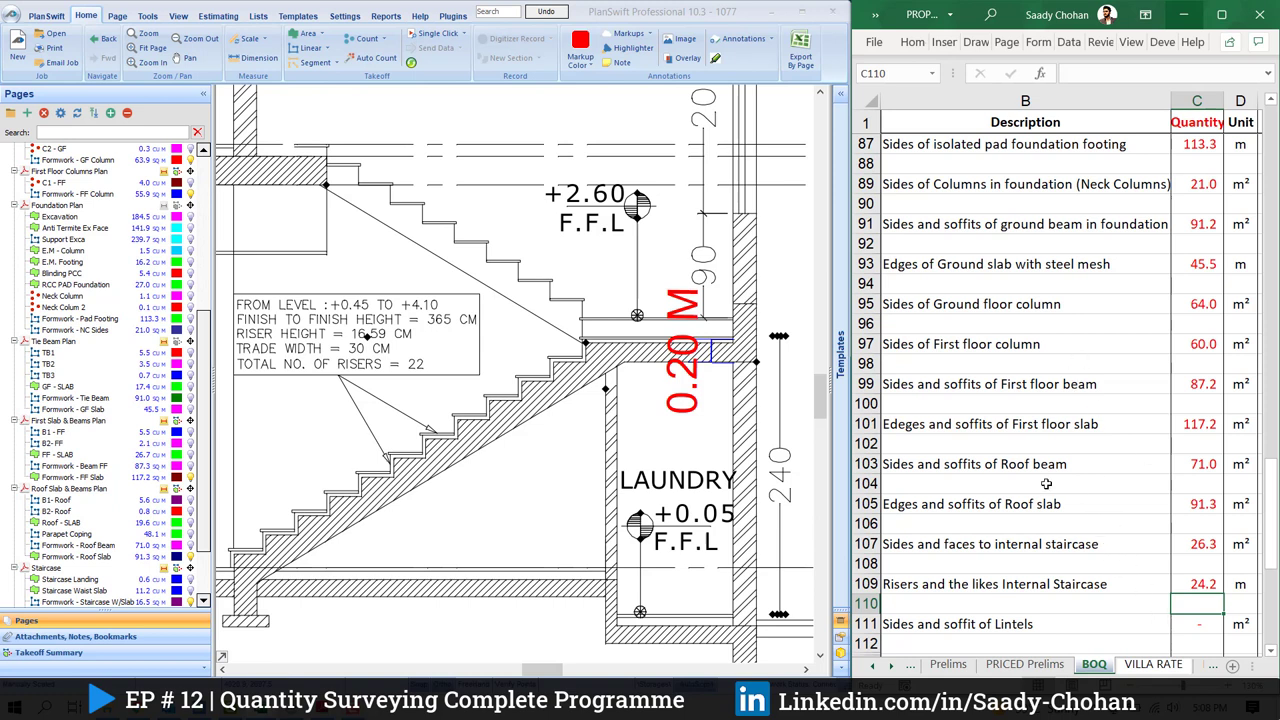
Open PlanSwift's estimating list and expand the Concrete and Excavation & Filling folders
click(212, 17)
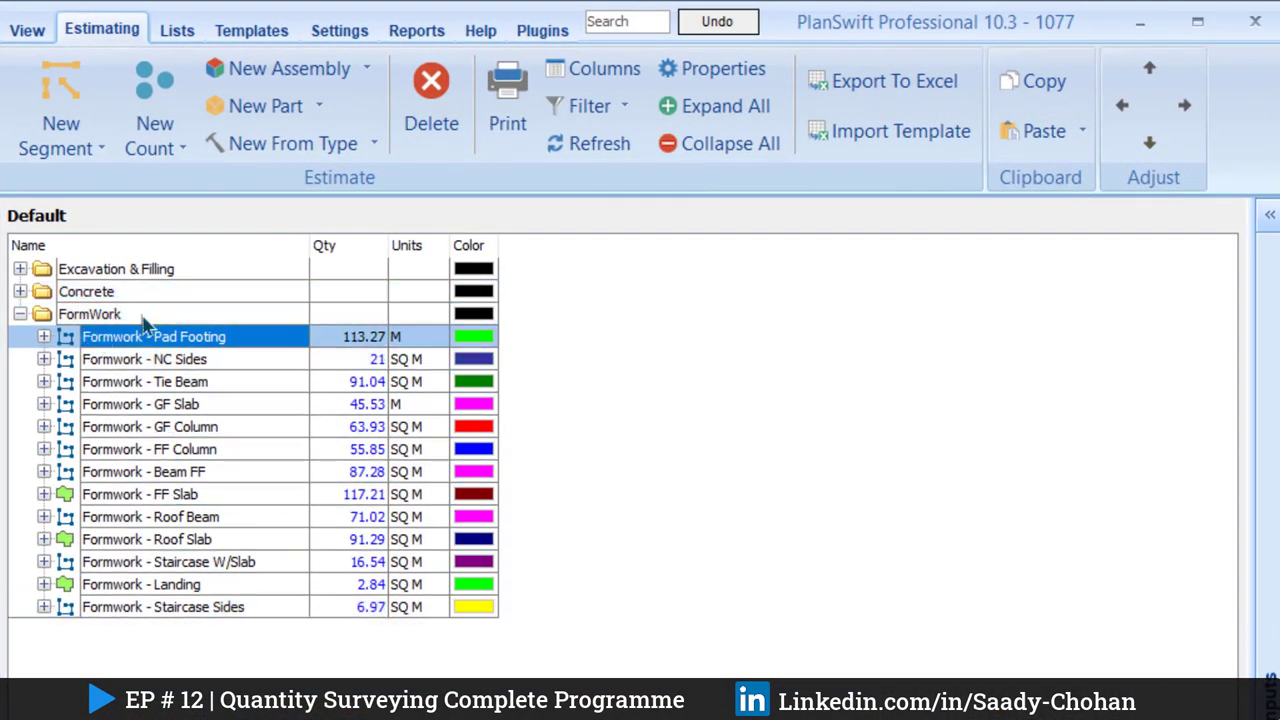
click(20, 292)
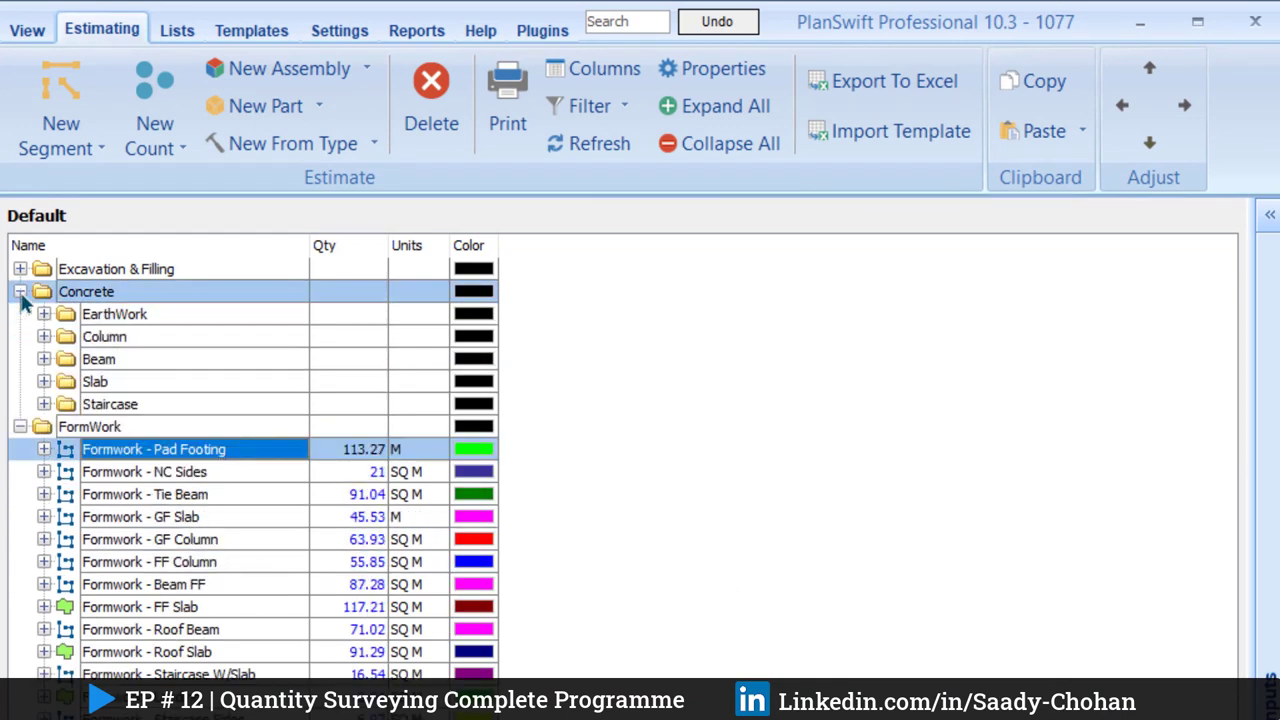
click(20, 270)
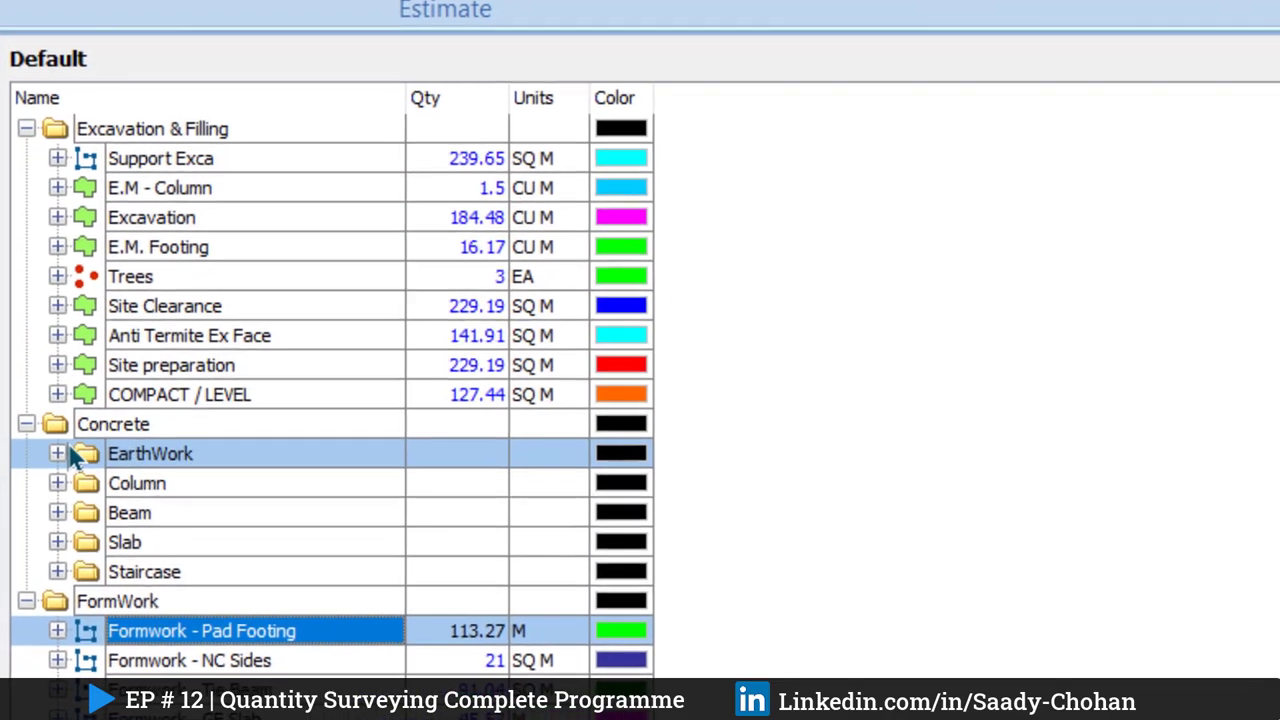
Expand the EarthWork, Column, Beam, Slab and Staircase subfolders under Concrete and review all takeoff quantities down to FormWork
click(49, 492)
click(60, 533)
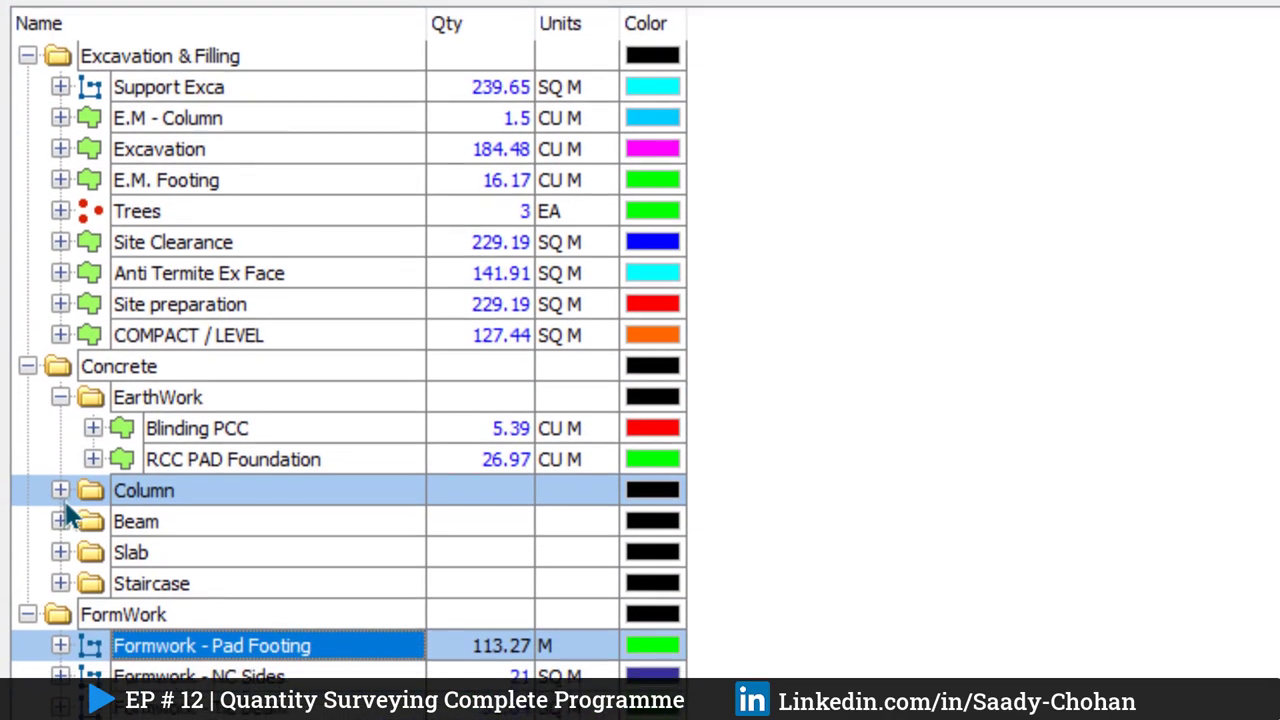
click(60, 564)
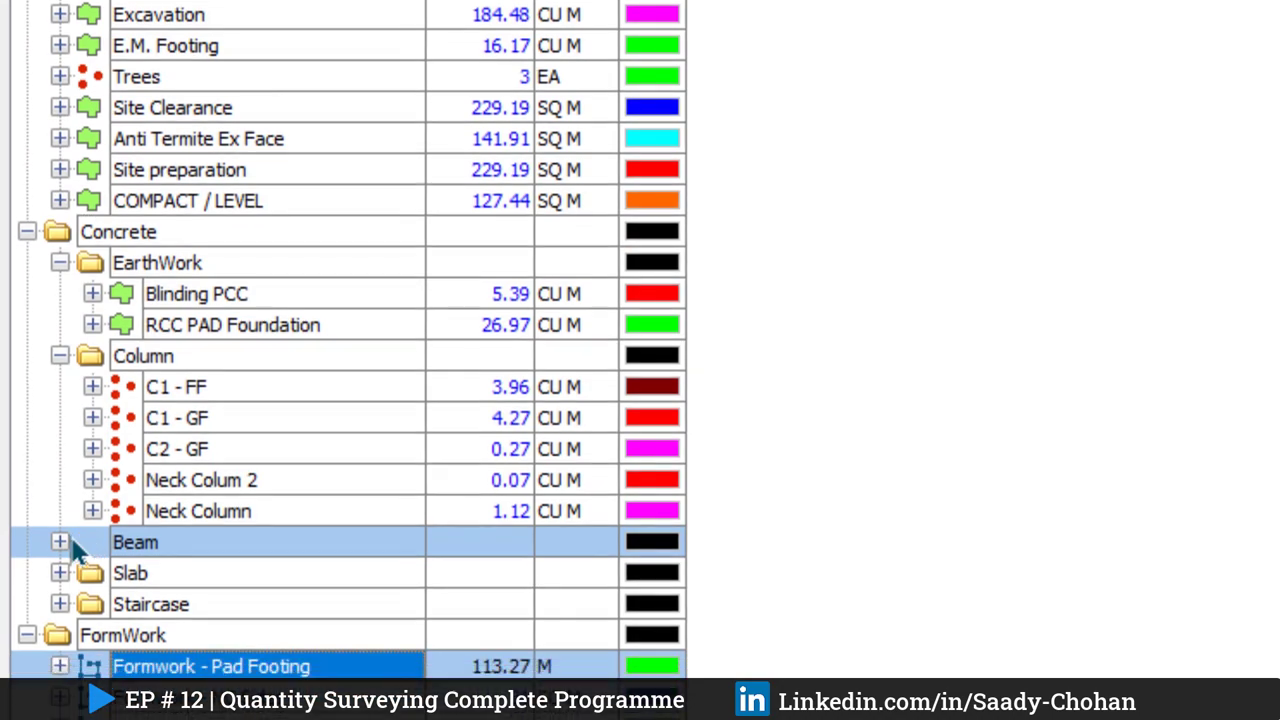
click(60, 541)
click(57, 618)
click(57, 618)
click(59, 699)
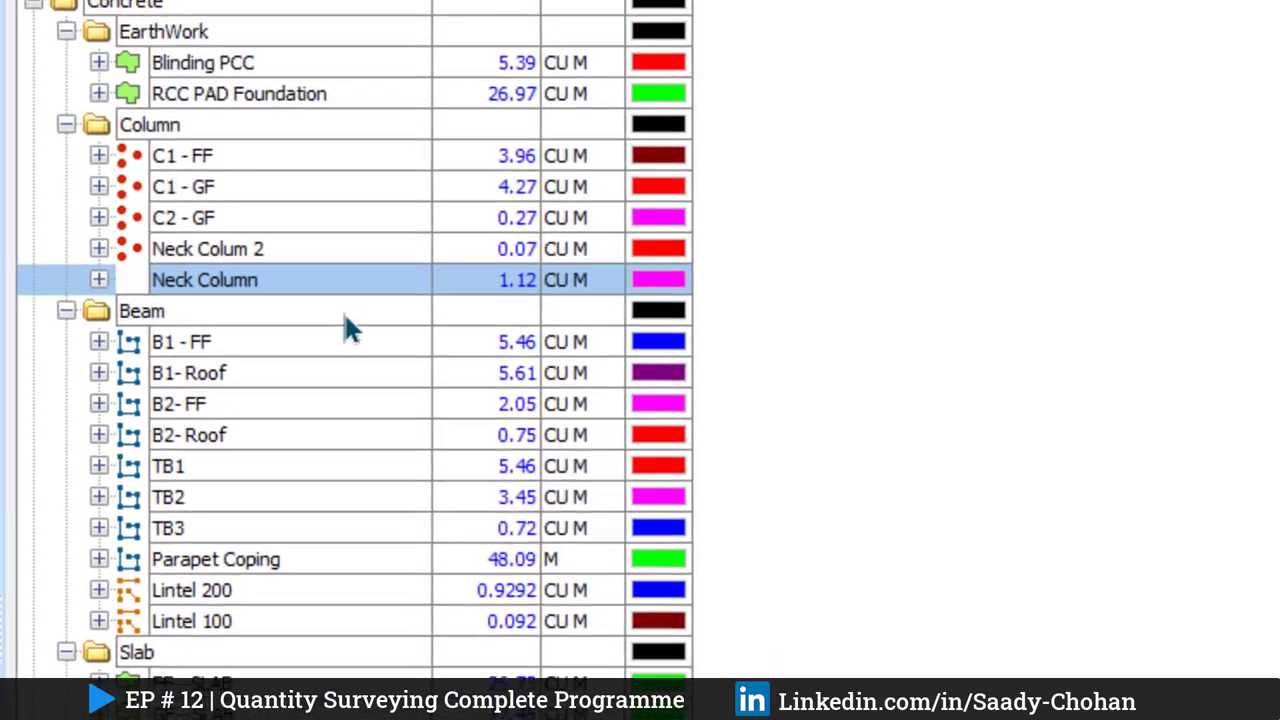
scroll(405, 308, up, 3)
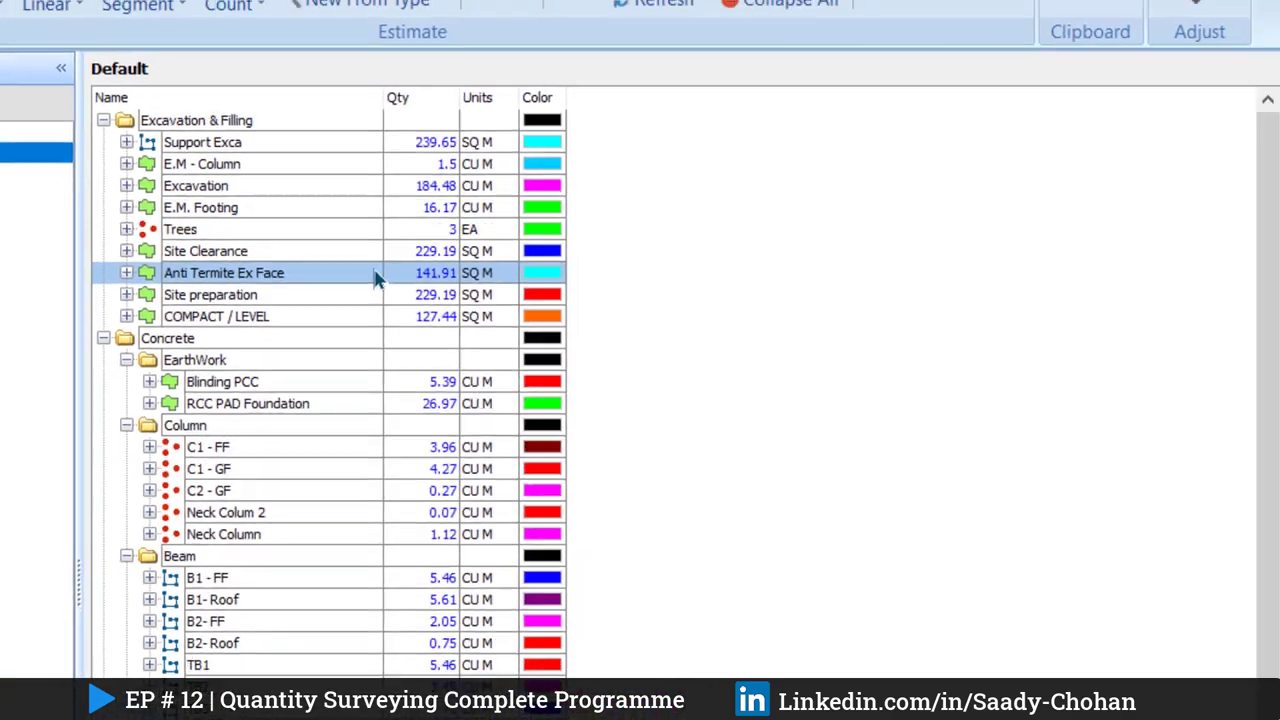
scroll(408, 322, down, 1)
scroll(345, 257, down, 2)
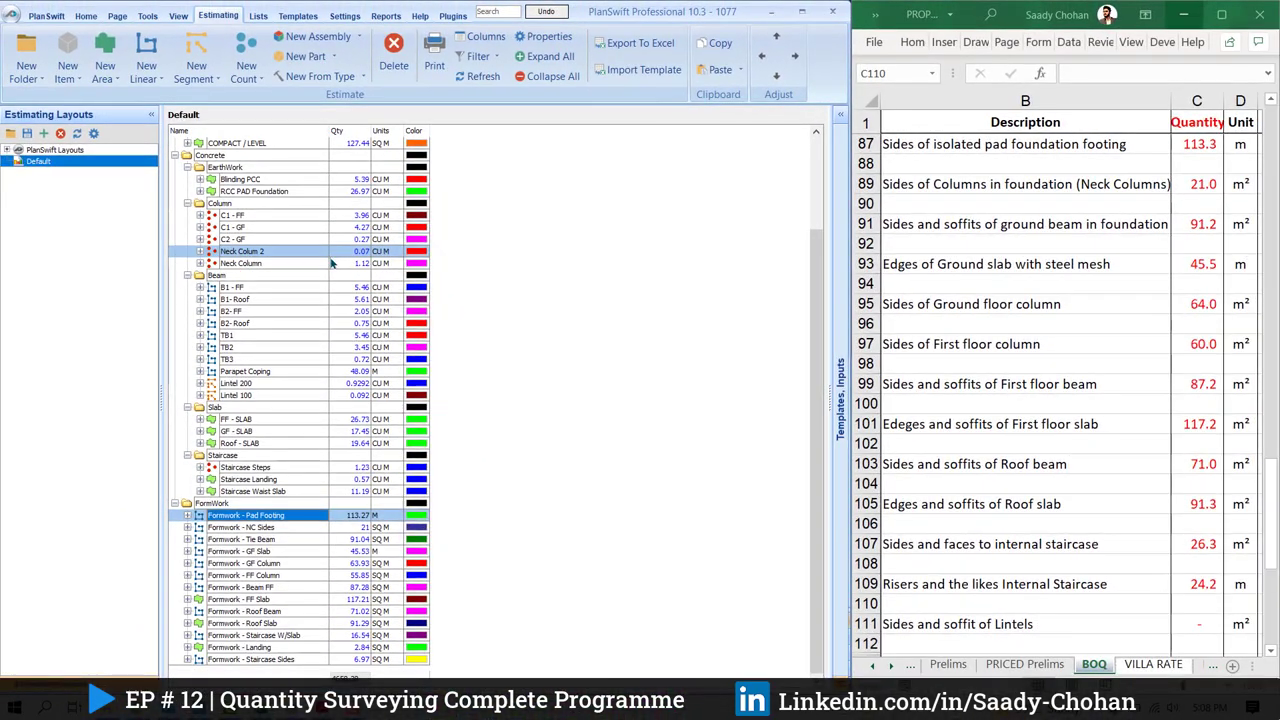